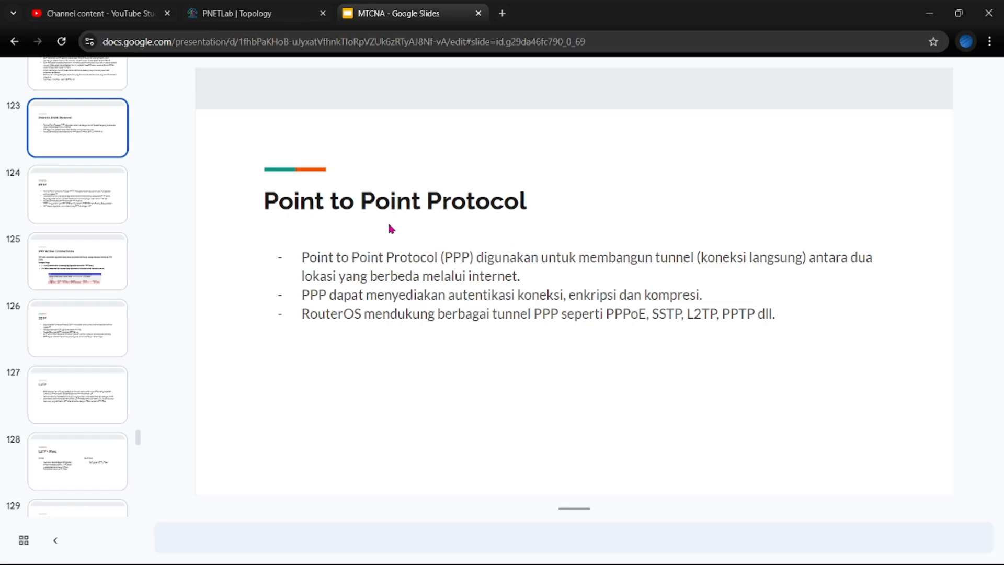
- Look at the PNETLab topology, revisit the Point to Point Protocol slide, then return to the topology
{"action": "left_click", "coordinate": [245, 13]}
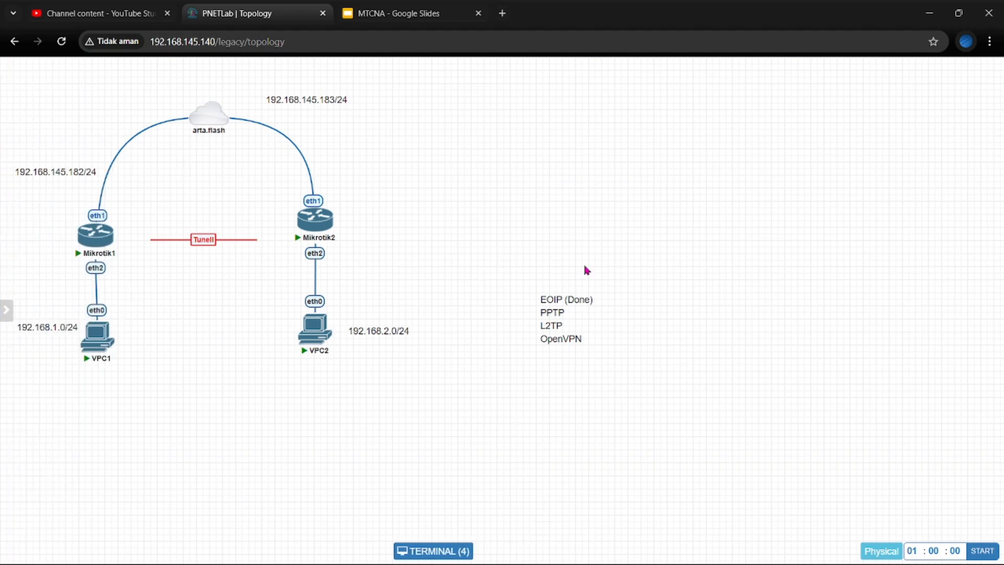
{"action": "left_click", "coordinate": [338, 14]}
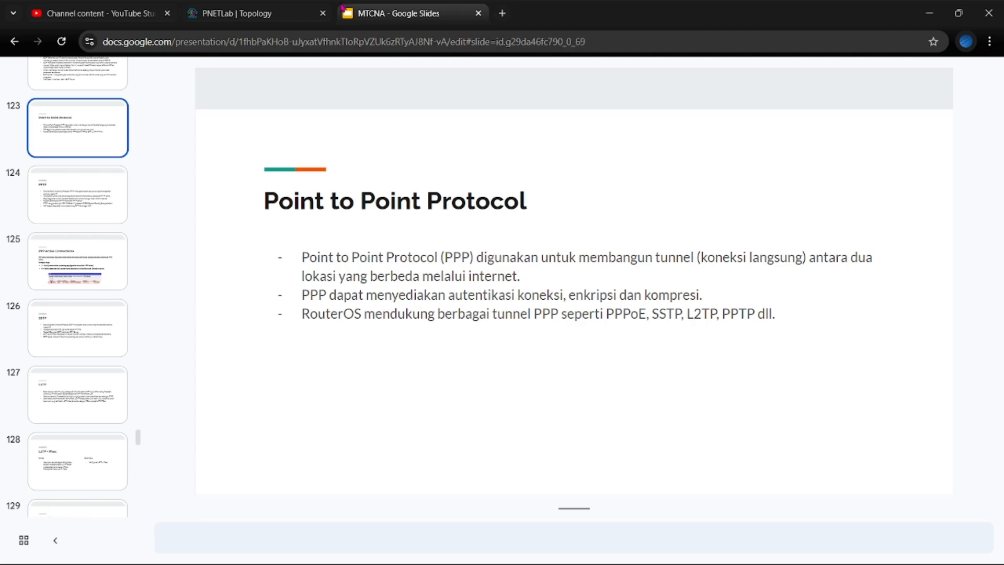
{"action": "scroll", "coordinate": [114, 222], "scroll_direction": "up", "scroll_amount": 1}
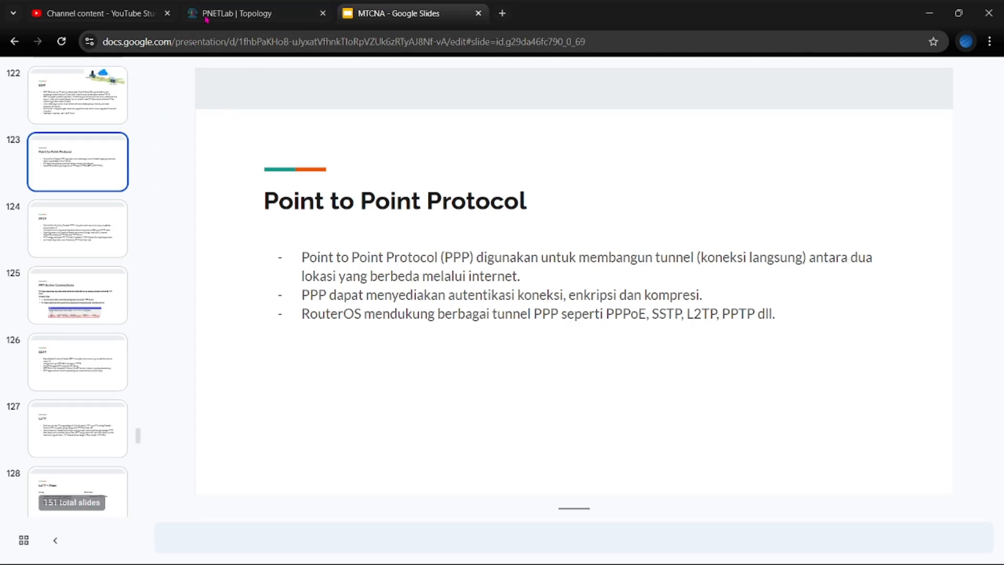
{"action": "left_click", "coordinate": [236, 13]}
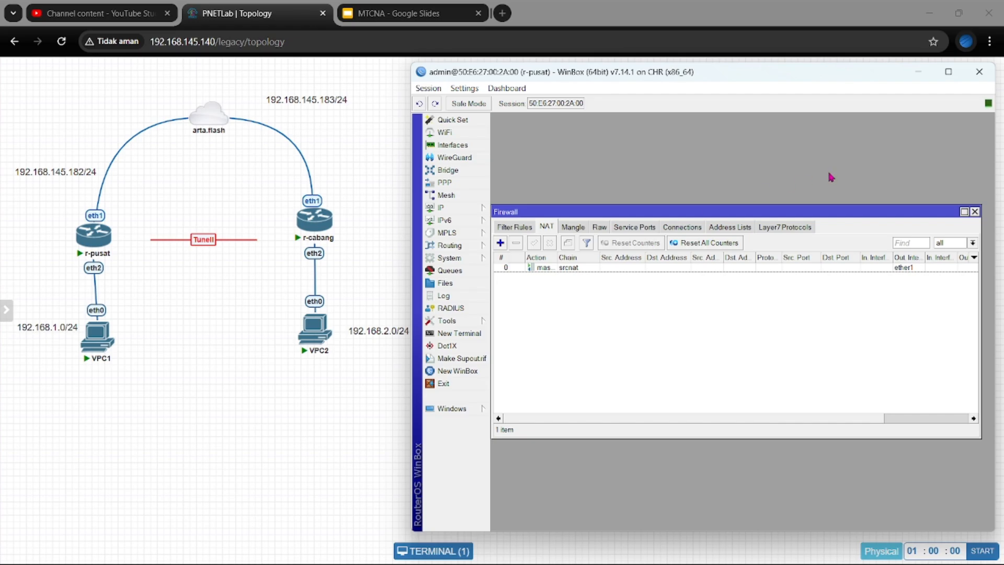
- Close the Firewall NAT rules window in the r-pusat session
{"action": "left_click", "coordinate": [975, 211]}
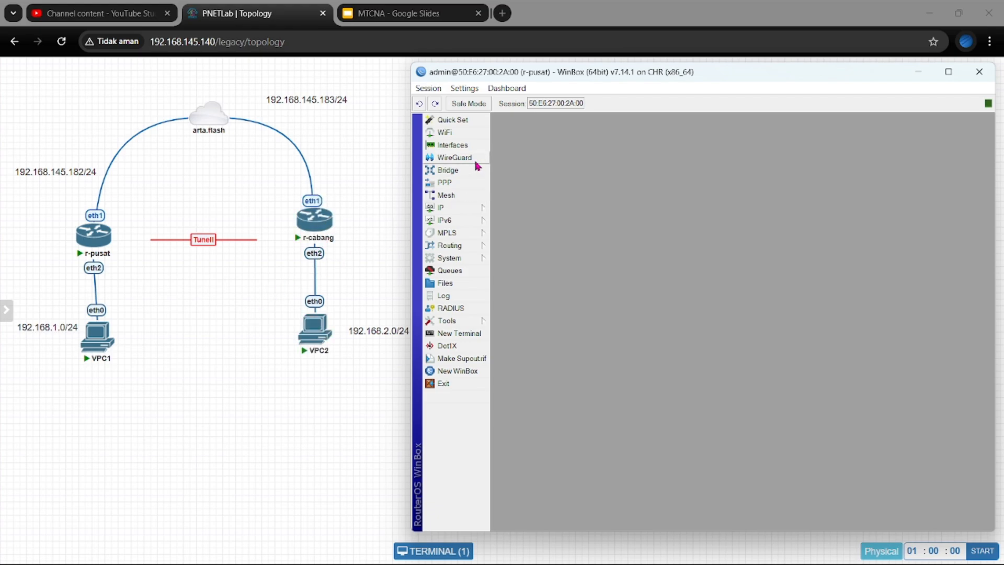
- Add the address 192.168.1.1/24 on r-pusat's ether2 interface
{"action": "left_click", "coordinate": [454, 208]}
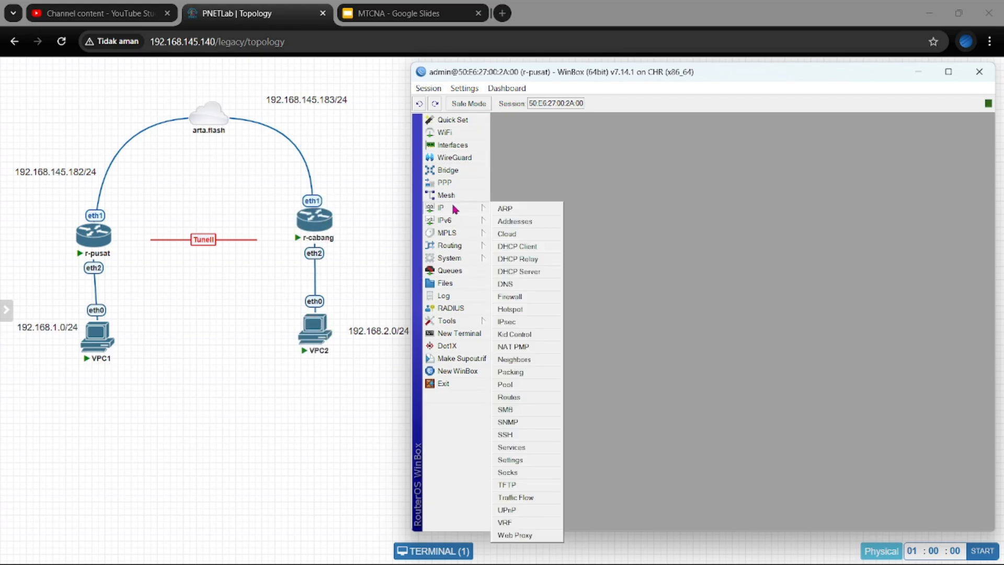
{"action": "left_click", "coordinate": [503, 220]}
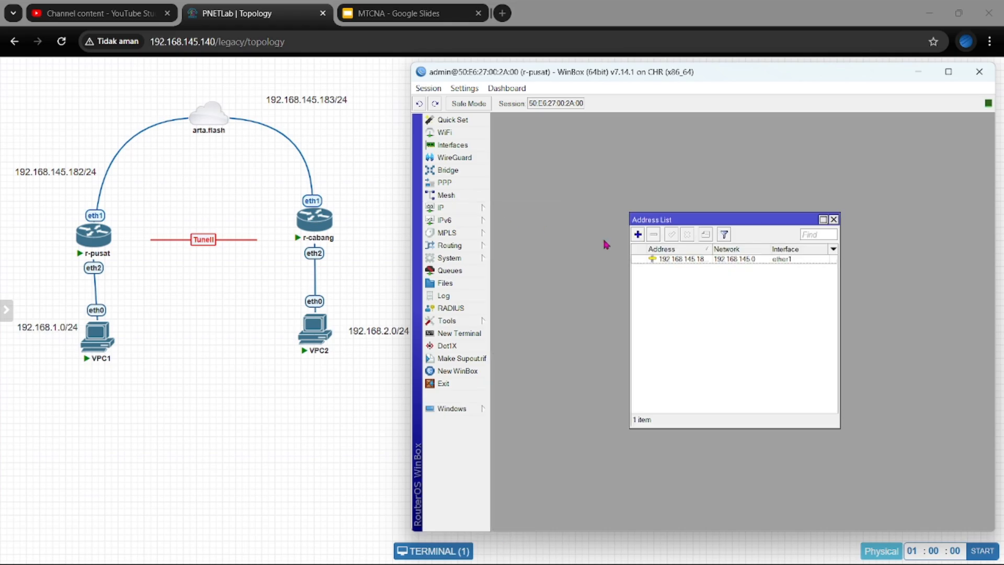
{"action": "left_click", "coordinate": [638, 235]}
{"action": "type", "text": "192.168.1.1/24"}
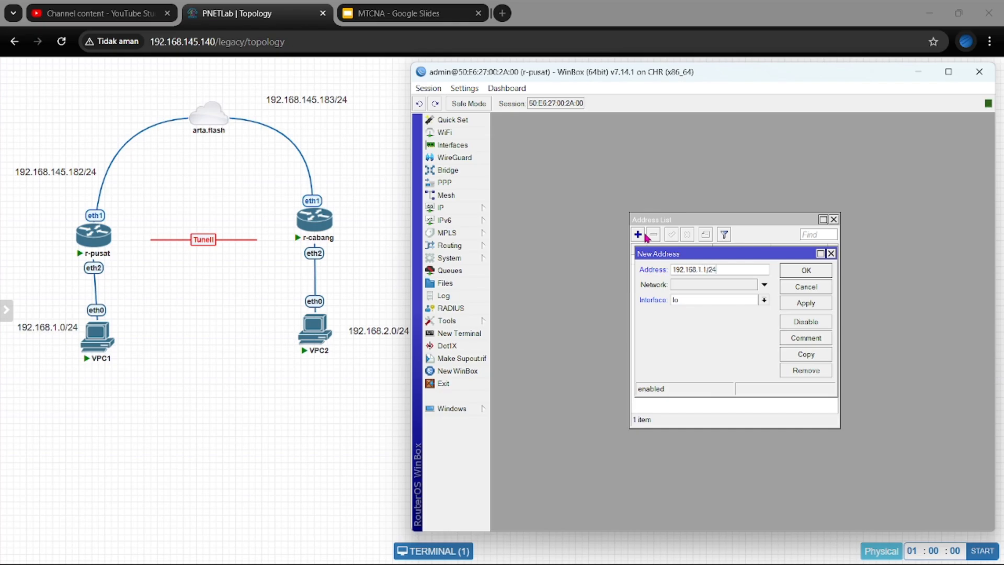
{"action": "left_click", "coordinate": [763, 301]}
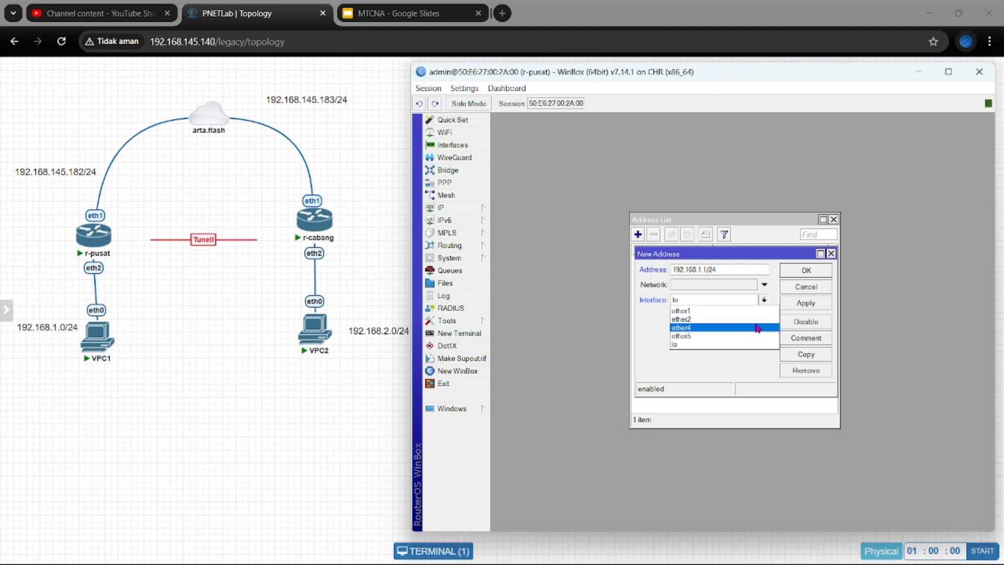
{"action": "left_click", "coordinate": [734, 324]}
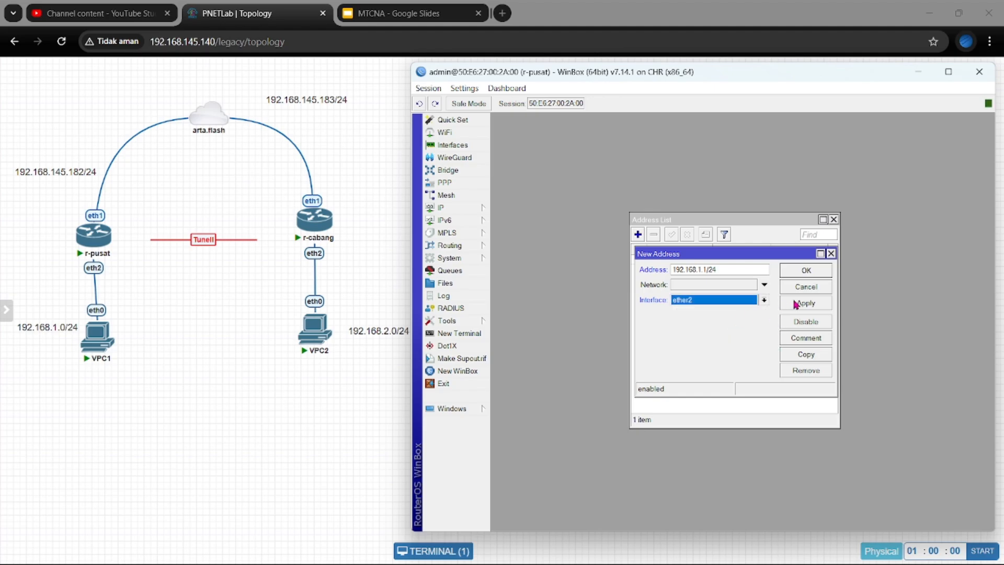
{"action": "left_click", "coordinate": [824, 303]}
{"action": "left_click", "coordinate": [803, 270]}
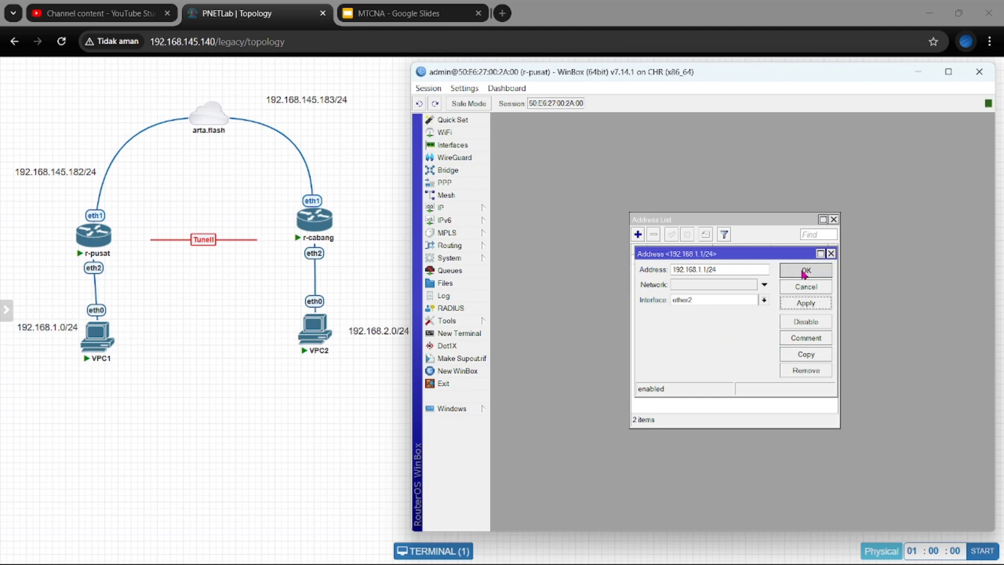
{"action": "left_click", "coordinate": [835, 220]}
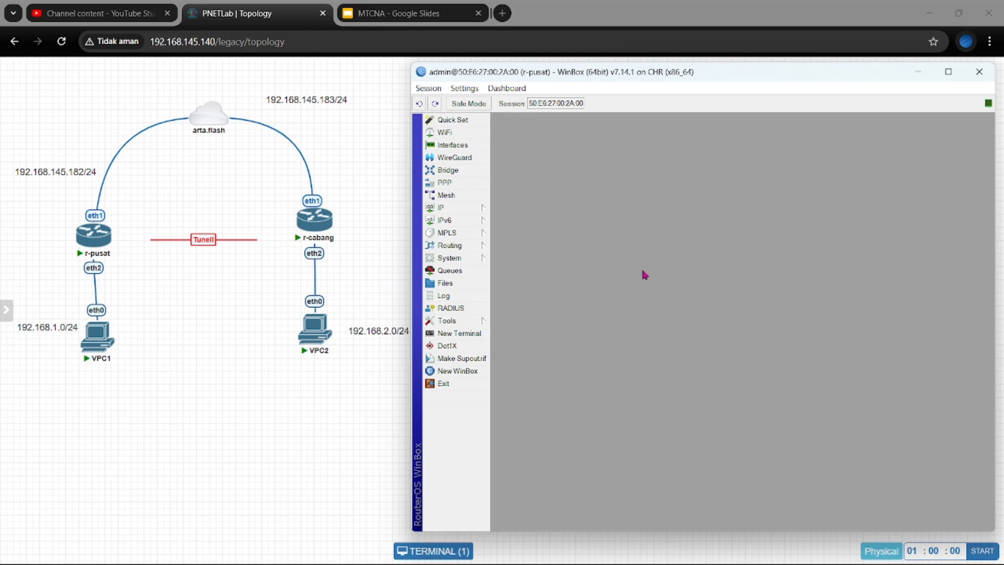
- Run DHCP Setup on ether2, accepting gateway 192.168.1.1, DNS 8.8.8.8 and the default lease time
{"action": "left_click", "coordinate": [472, 208]}
{"action": "left_click", "coordinate": [516, 272]}
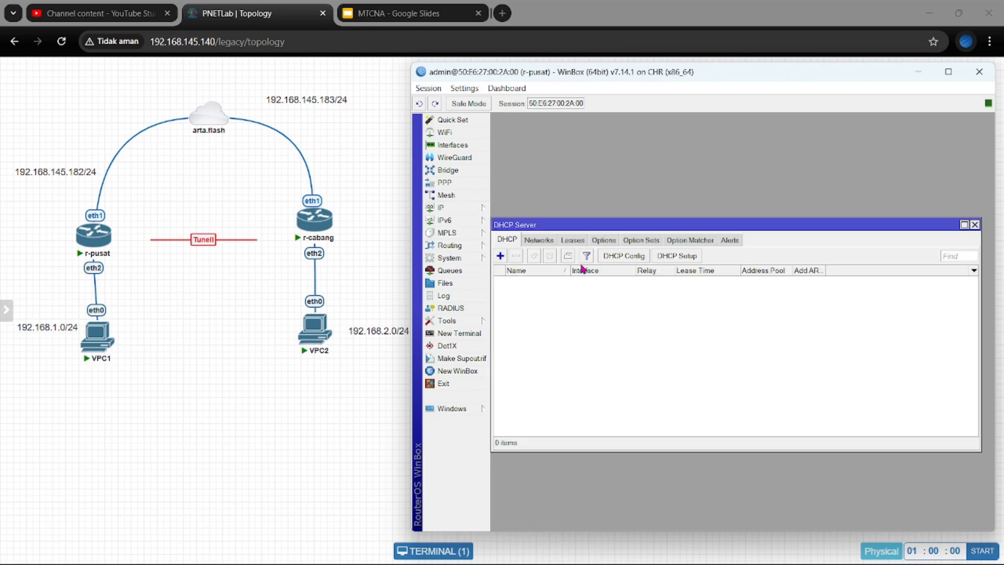
{"action": "left_click", "coordinate": [669, 257]}
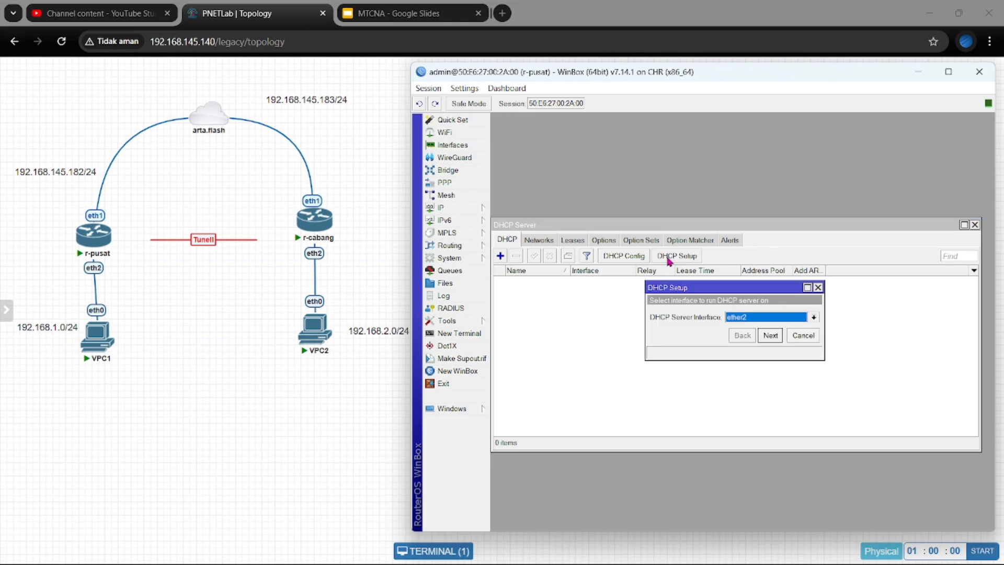
{"action": "left_click", "coordinate": [769, 337]}
{"action": "left_click", "coordinate": [769, 336]}
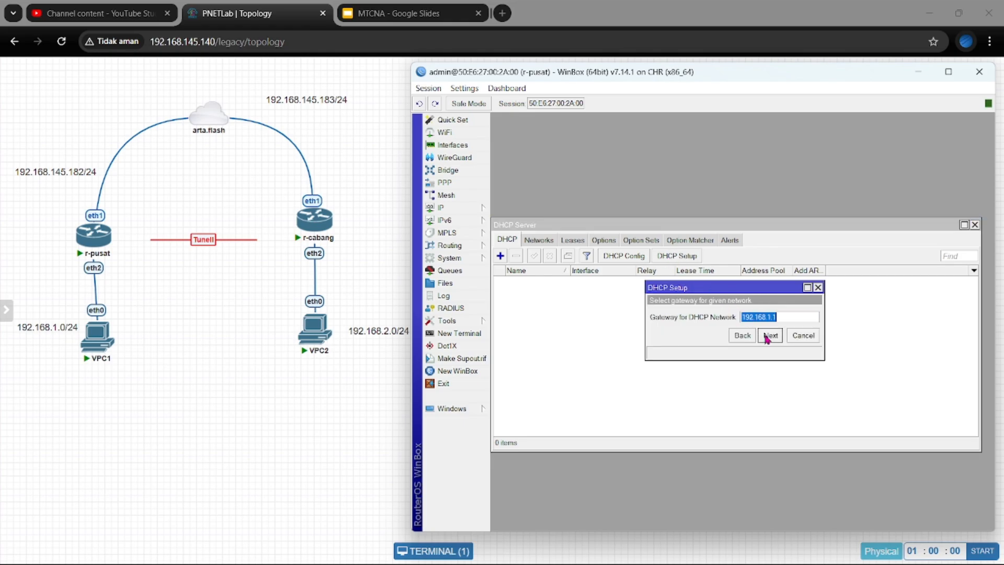
{"action": "left_click", "coordinate": [768, 336]}
{"action": "left_click", "coordinate": [768, 336]}
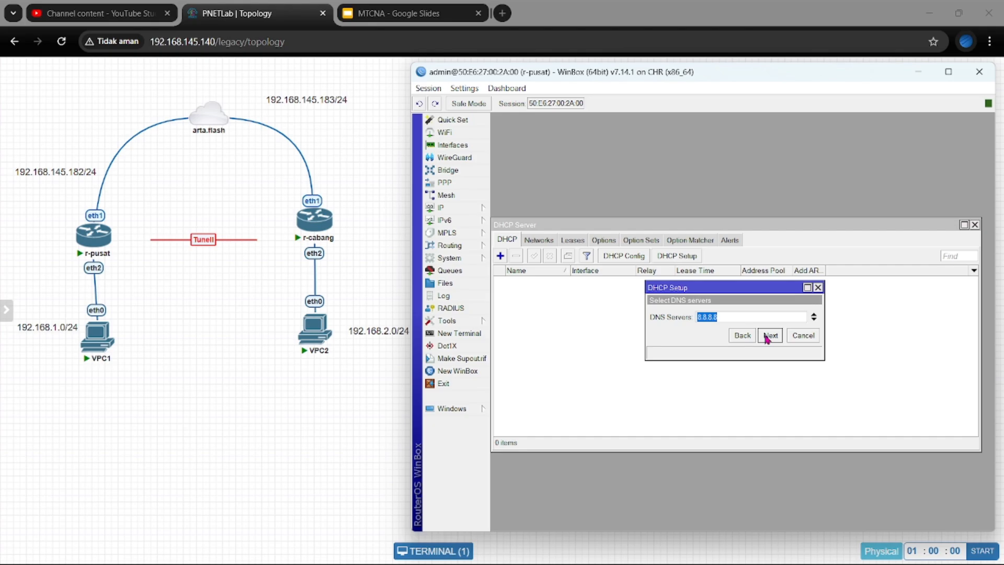
{"action": "left_click", "coordinate": [767, 336]}
{"action": "left_click", "coordinate": [767, 336]}
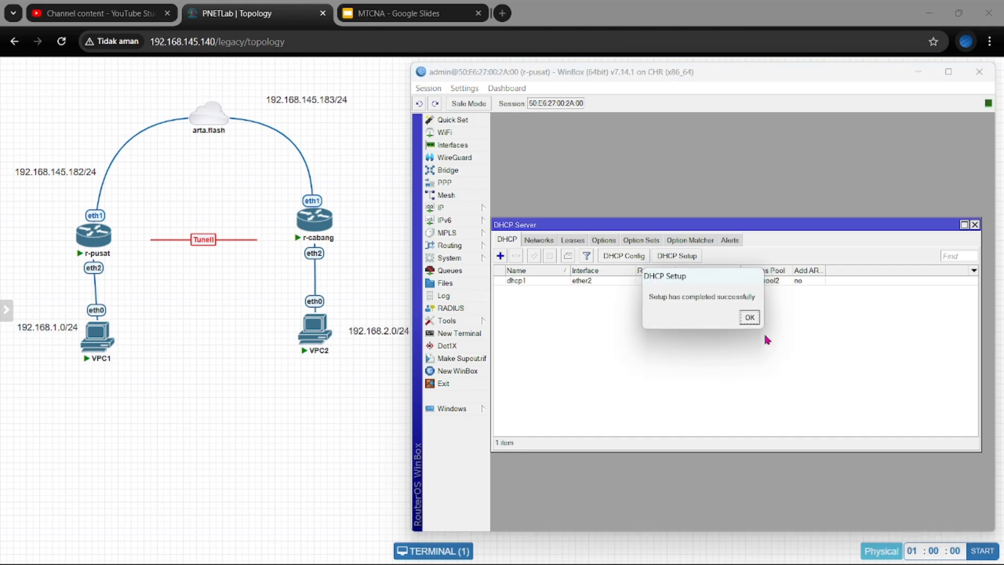
{"action": "left_click", "coordinate": [750, 317]}
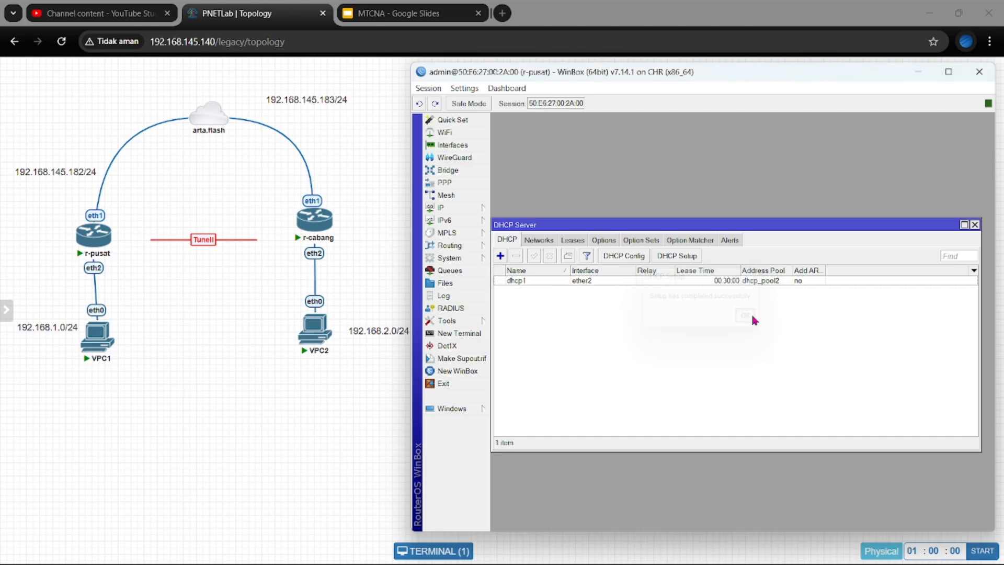
{"action": "left_click", "coordinate": [919, 73]}
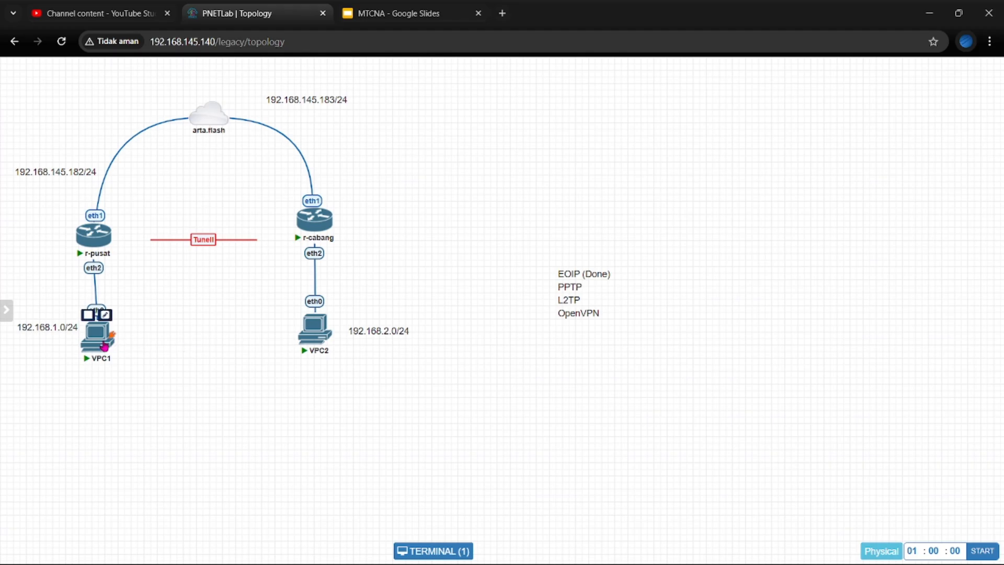
- On VPC1's console run 'ip dhcp' to obtain 192.168.1.253/24 with gateway 192.168.1.1
{"action": "left_click", "coordinate": [104, 346]}
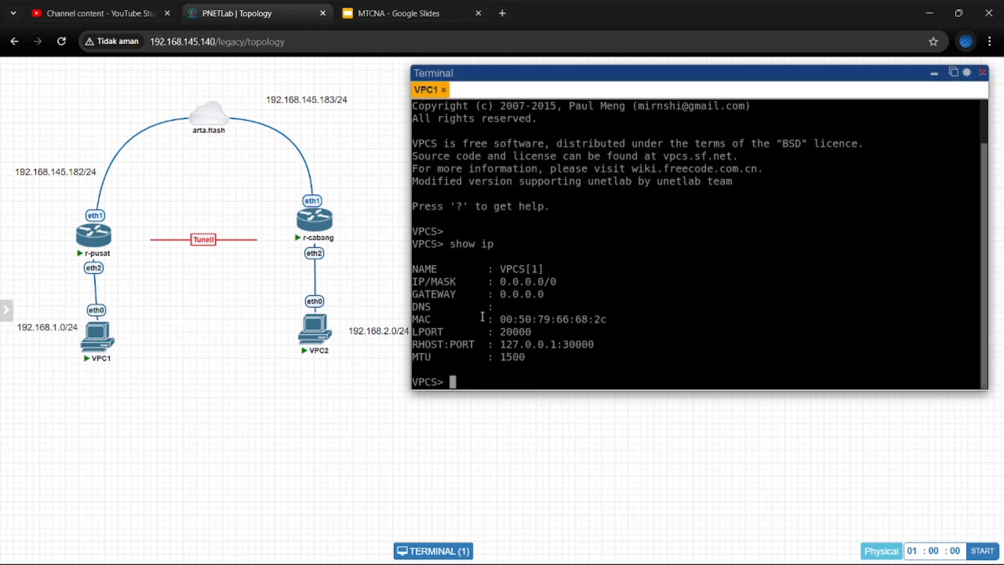
{"action": "type", "text": "ip dhcp"}
{"action": "key", "text": "Return"}
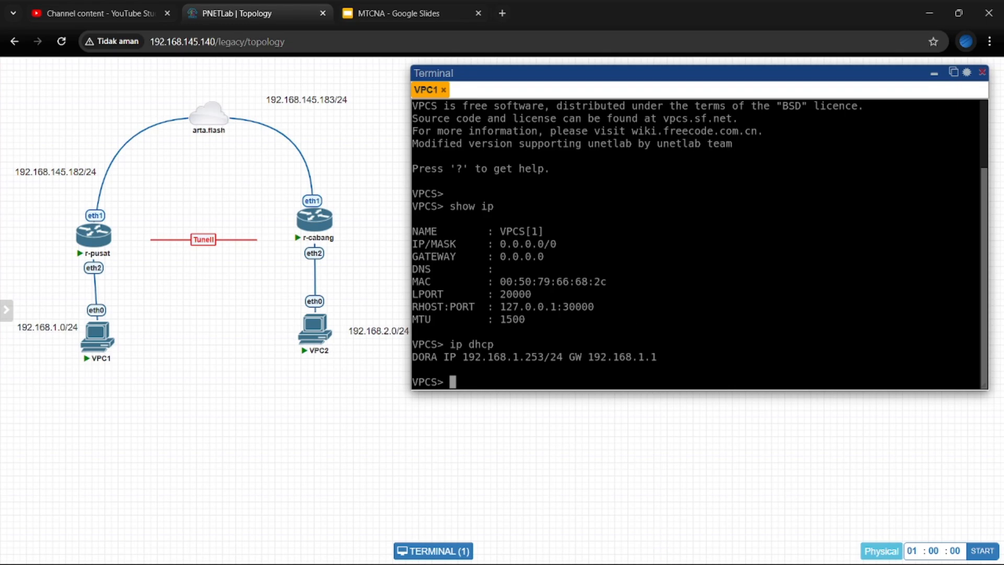
- Bring up the r-cabang WinBox session and close its Firewall NAT window
{"action": "mouse_move", "coordinate": [719, 549]}
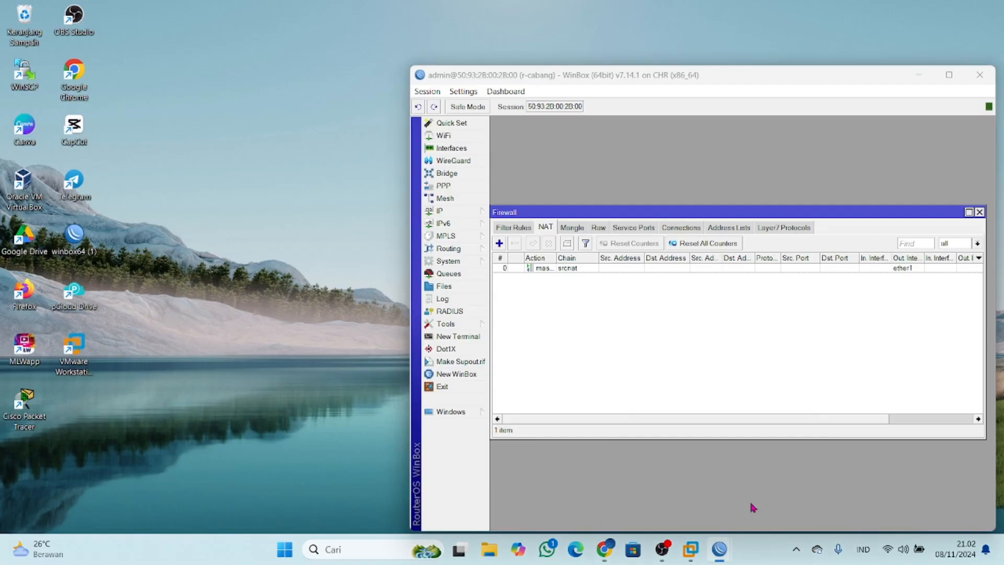
{"action": "left_click", "coordinate": [751, 509]}
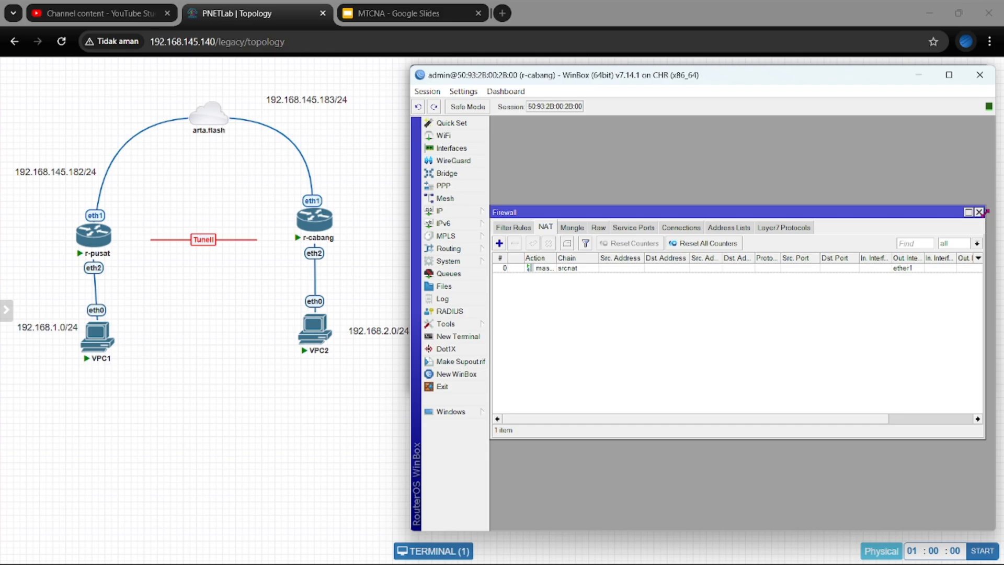
{"action": "left_click", "coordinate": [979, 212]}
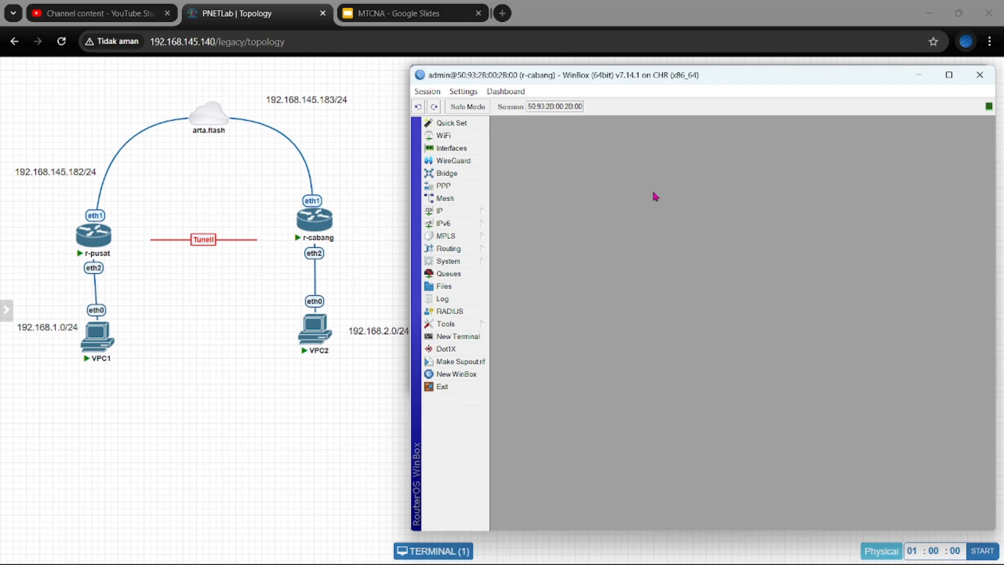
- Add the address 192.168.2.1/24 on r-cabang's ether2 interface
{"action": "left_click", "coordinate": [465, 216]}
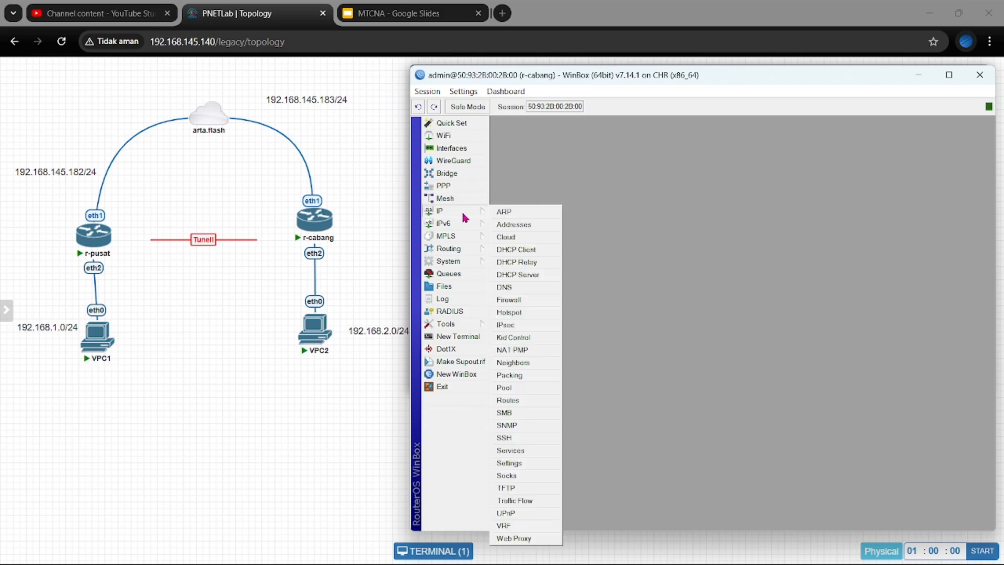
{"action": "left_click", "coordinate": [512, 226]}
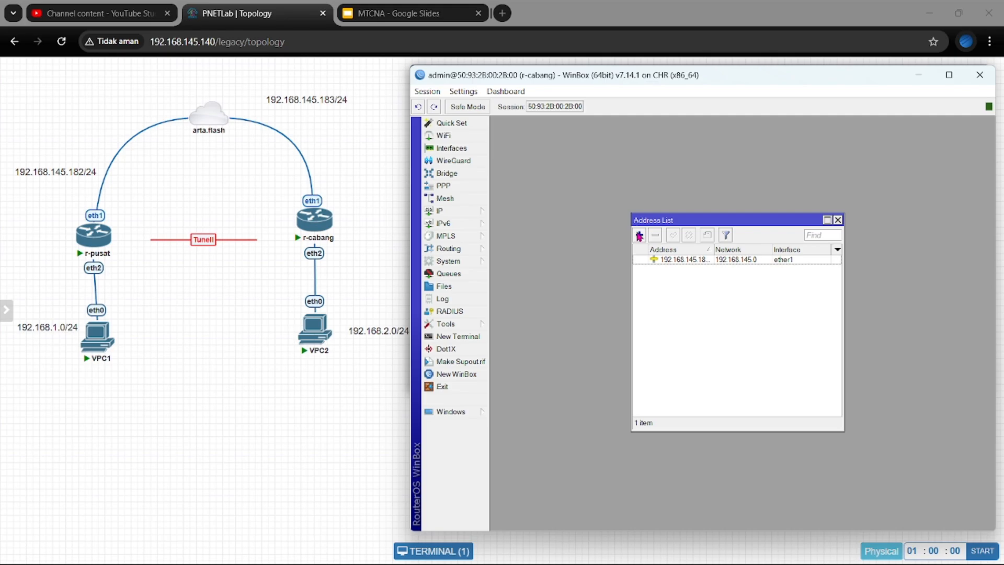
{"action": "left_click", "coordinate": [639, 235]}
{"action": "type", "text": "192.168.2.1/"}
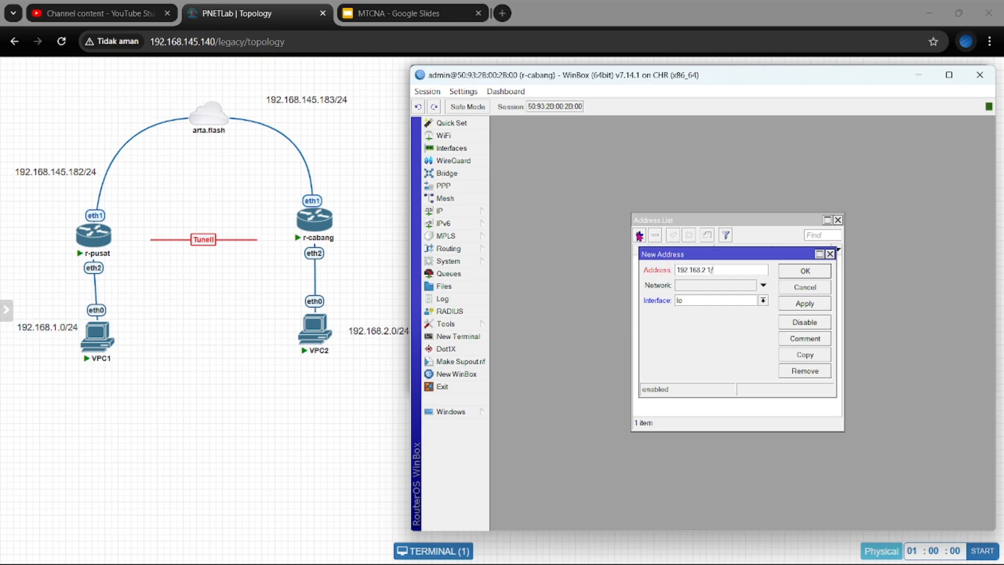
{"action": "type", "text": "24"}
{"action": "left_click", "coordinate": [712, 300]}
{"action": "left_click", "coordinate": [714, 320]}
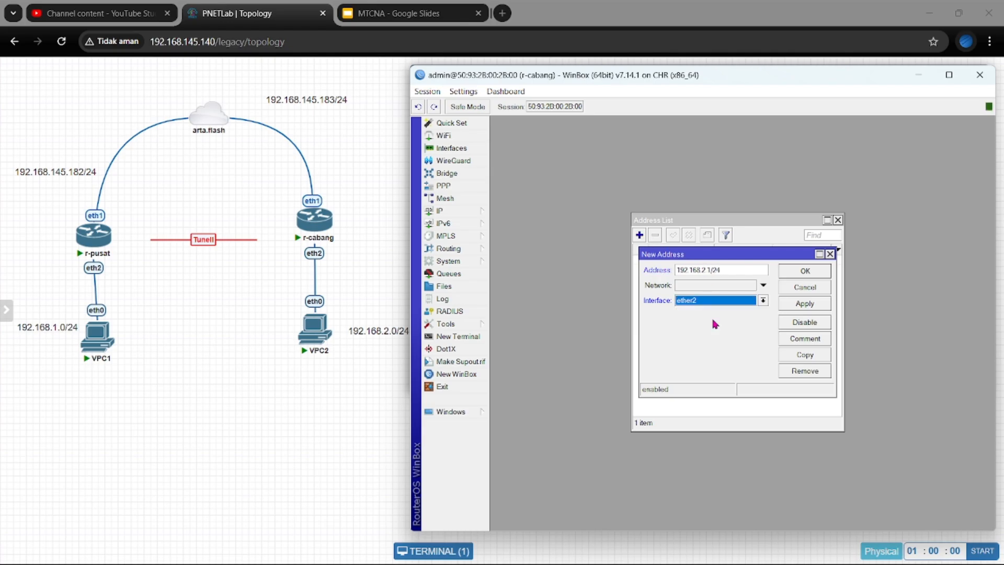
{"action": "left_click", "coordinate": [826, 309]}
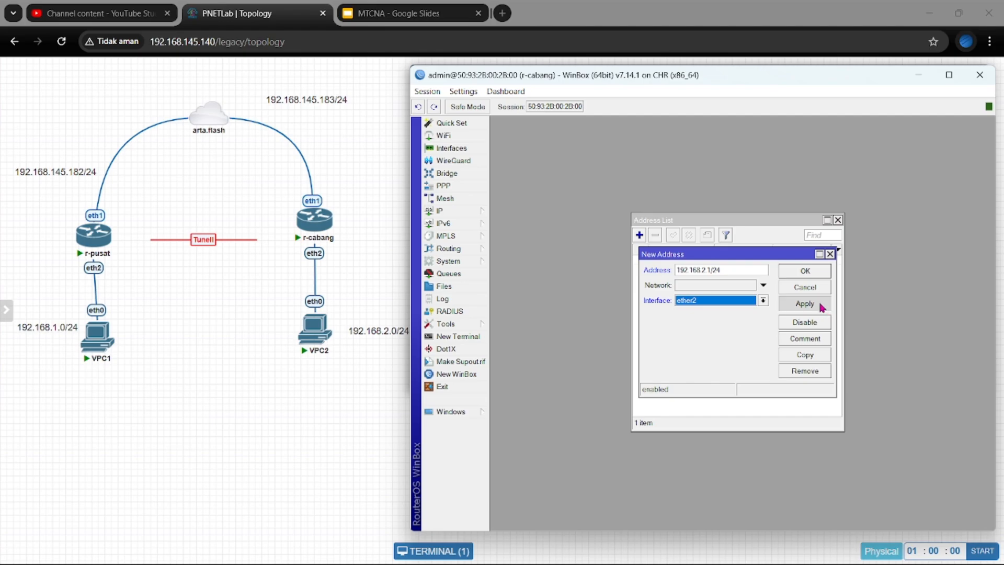
{"action": "left_click", "coordinate": [812, 271]}
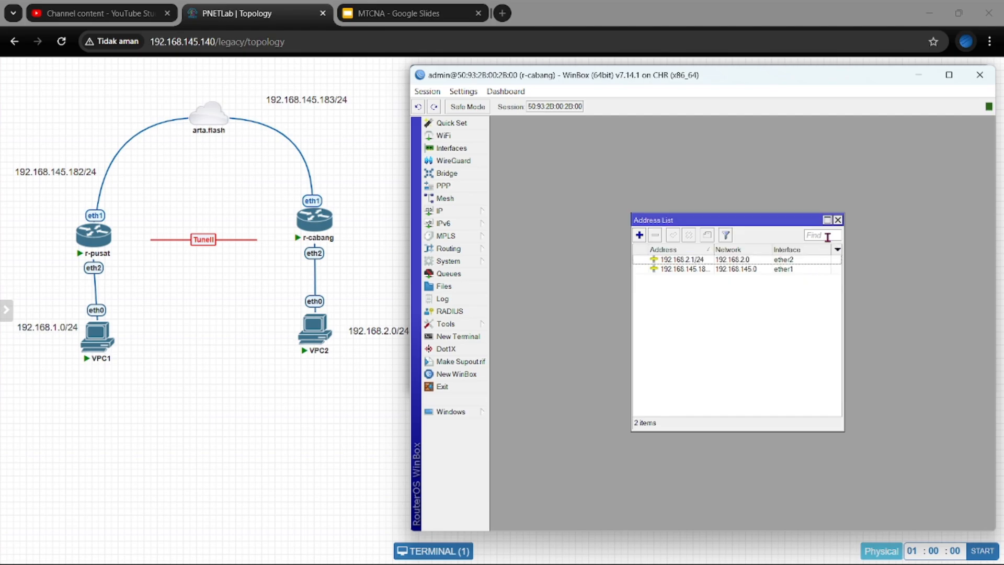
{"action": "left_click", "coordinate": [838, 220]}
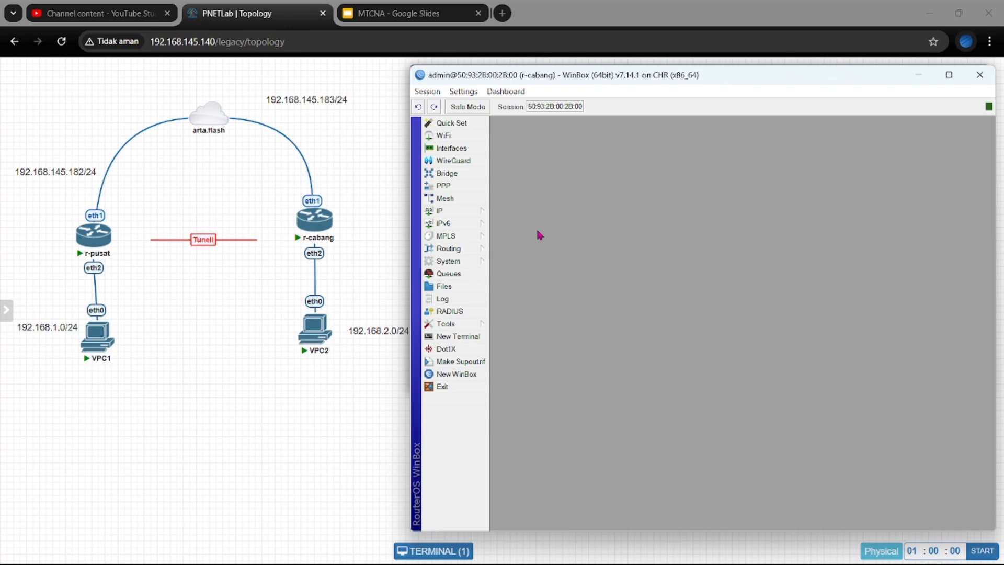
- Run DHCP Setup on ether2, accepting gateway 192.168.2.1, suggested DNS and 00:30:00 lease time
{"action": "left_click", "coordinate": [468, 213]}
{"action": "left_click", "coordinate": [538, 278]}
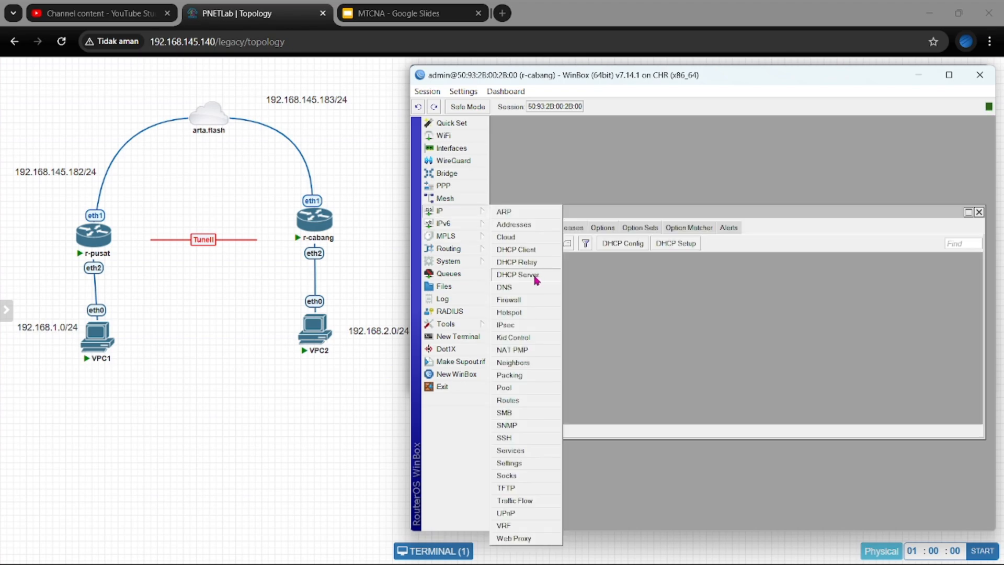
{"action": "left_click", "coordinate": [675, 244]}
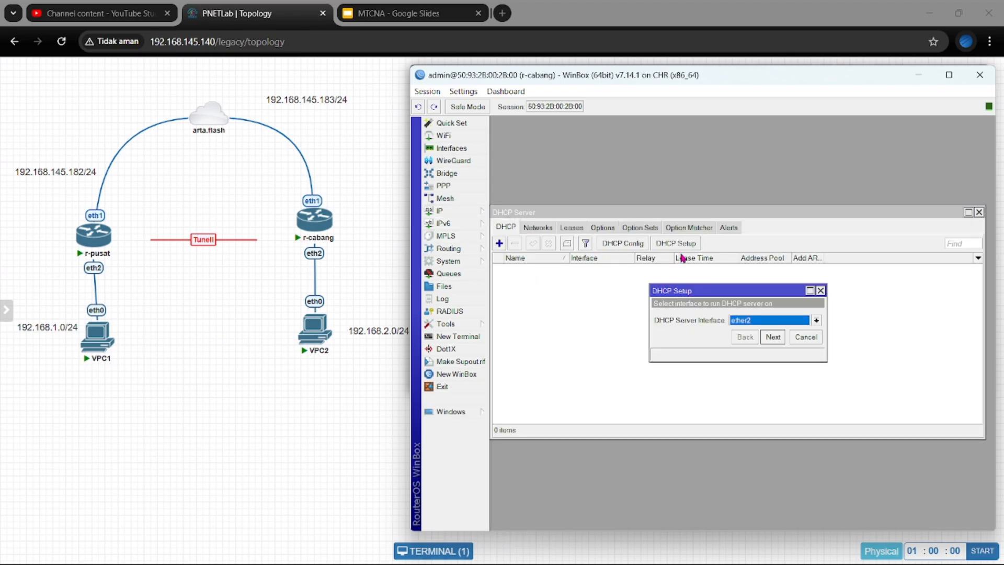
{"action": "left_click", "coordinate": [773, 337]}
{"action": "left_click", "coordinate": [772, 337]}
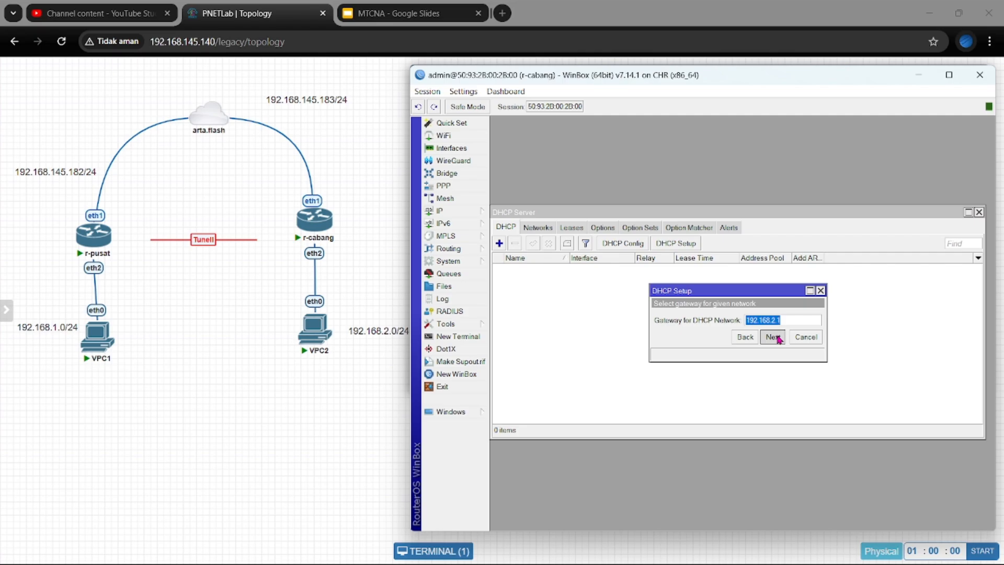
{"action": "left_click", "coordinate": [773, 337]}
{"action": "left_click", "coordinate": [773, 337]}
{"action": "left_click", "coordinate": [773, 337]}
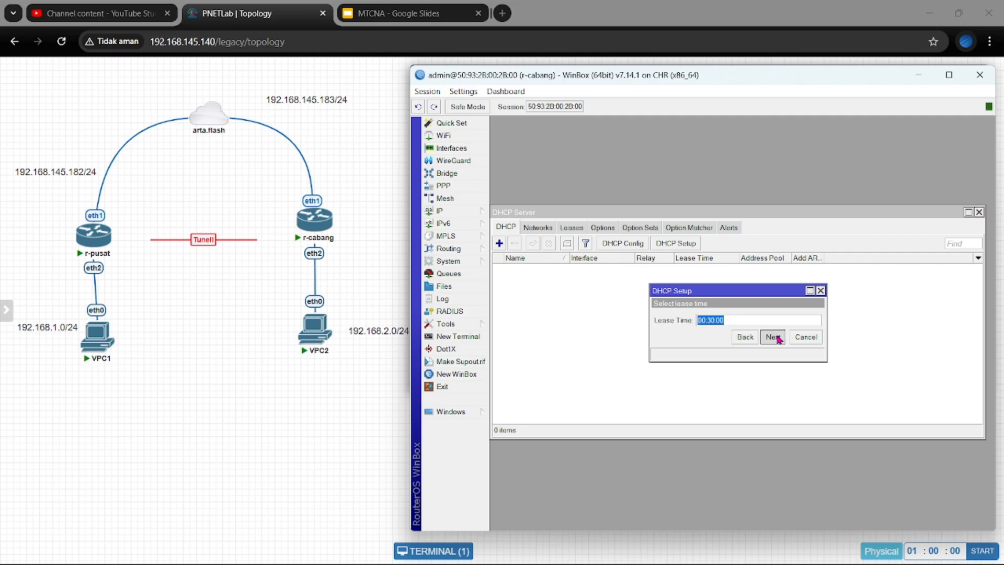
{"action": "left_click", "coordinate": [773, 337]}
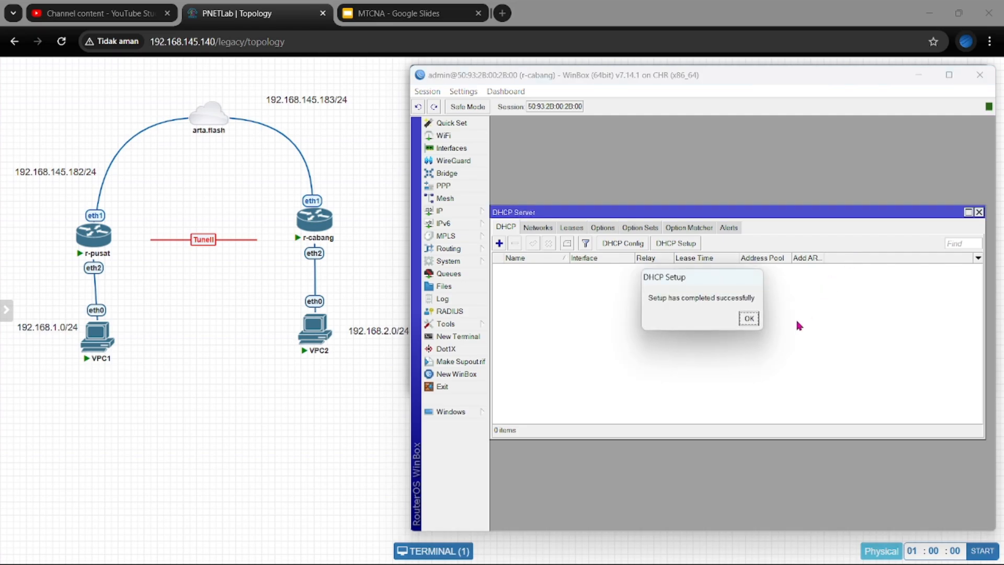
{"action": "left_click", "coordinate": [749, 318]}
{"action": "left_click", "coordinate": [919, 74]}
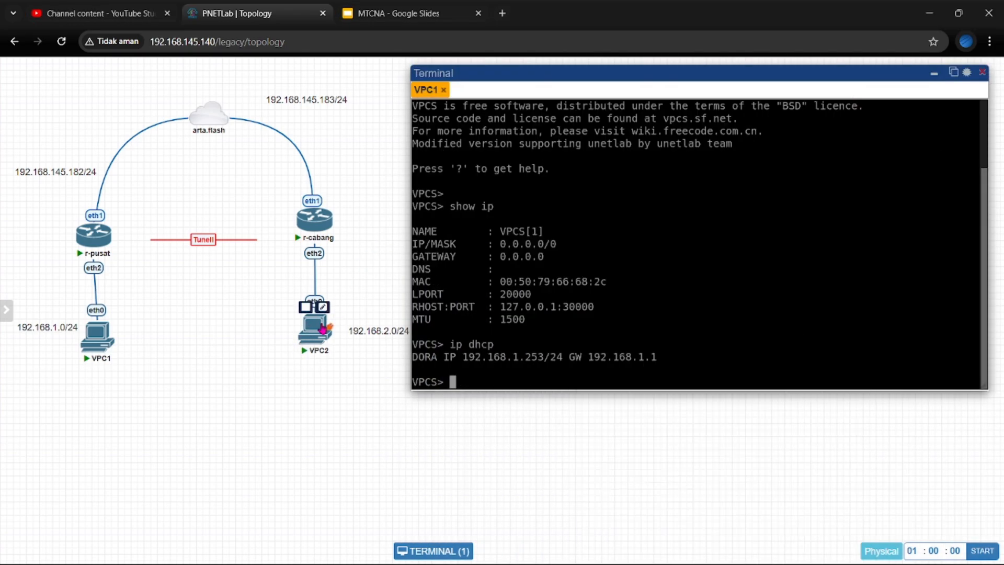
- On VPC2's console run 'show ip' then 'ip dhcp', receiving 192.168.2.254/24 via gateway 192.168.2.1
{"action": "left_click", "coordinate": [323, 328]}
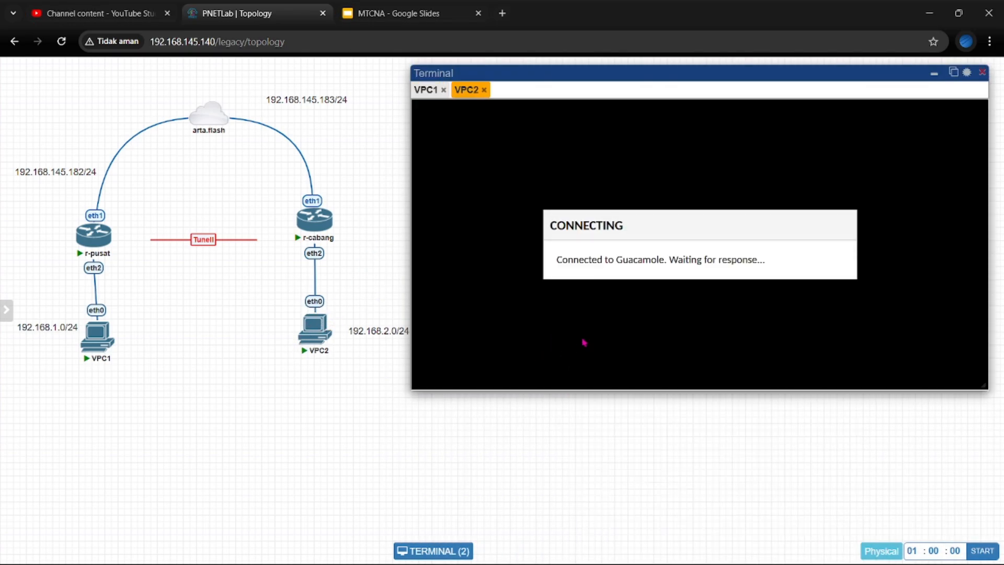
{"action": "type", "text": "sho"}
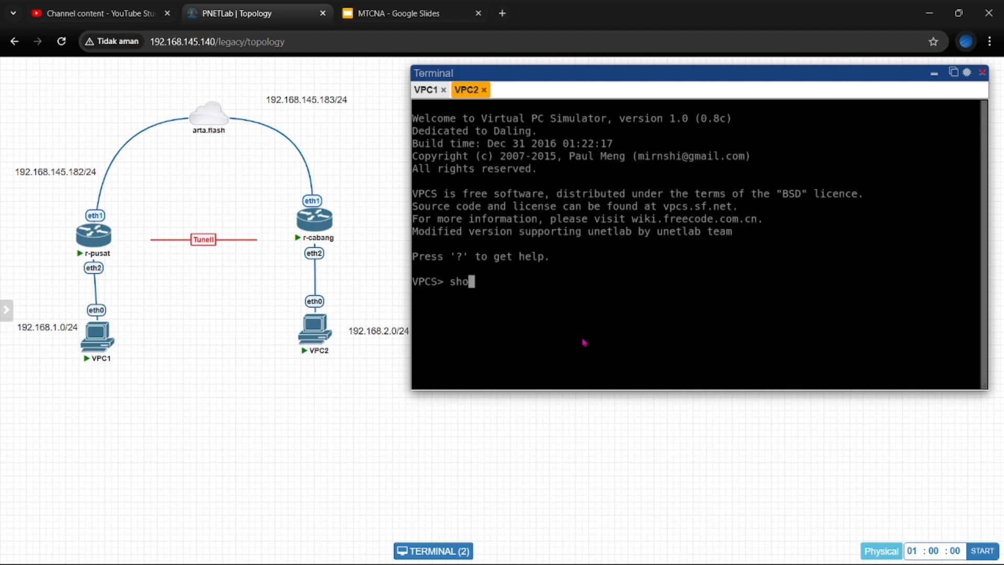
{"action": "type", "text": "w ip"}
{"action": "key", "text": "Return"}
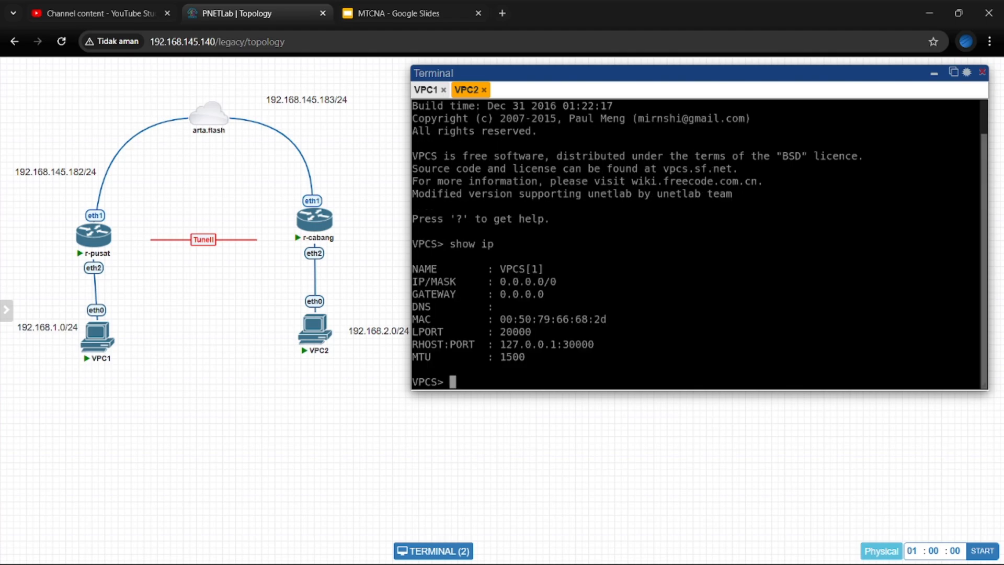
{"action": "type", "text": "ip dhc"}
{"action": "type", "text": "p"}
{"action": "key", "text": "Return"}
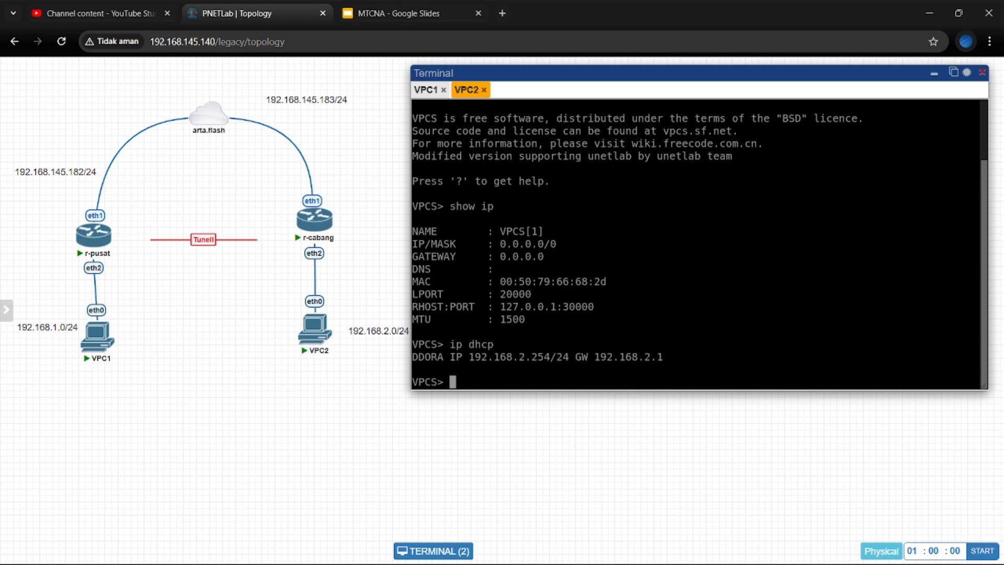
{"action": "mouse_move", "coordinate": [734, 559]}
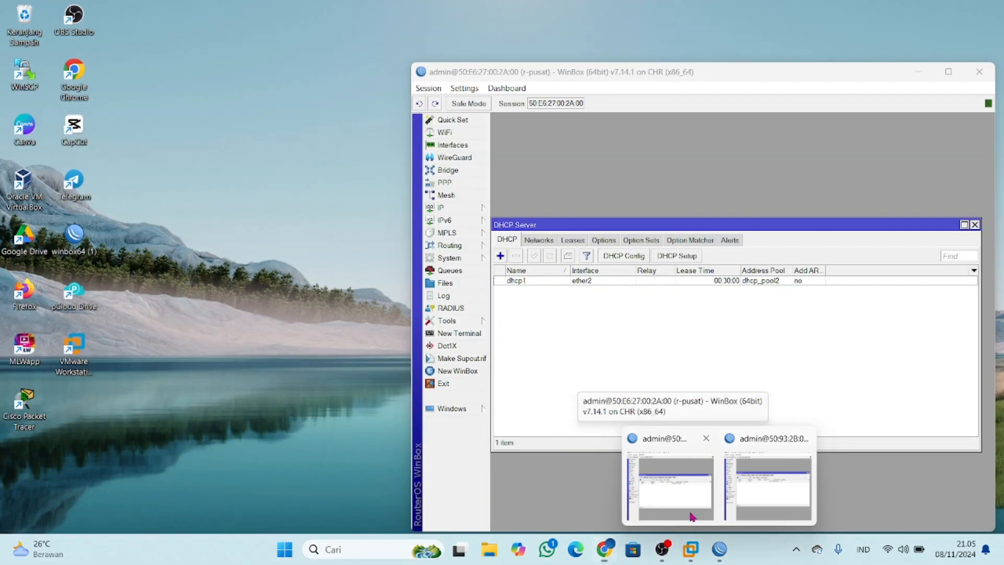
- On r-pusat, close the DHCP Server list and enable the PPTP server under PPP
{"action": "left_click", "coordinate": [692, 517]}
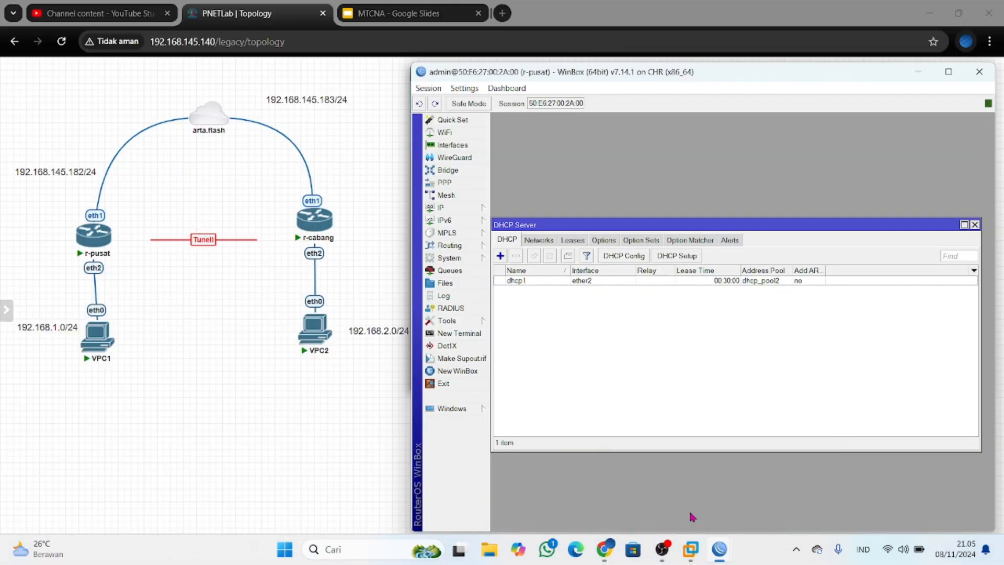
{"action": "left_click", "coordinate": [975, 224]}
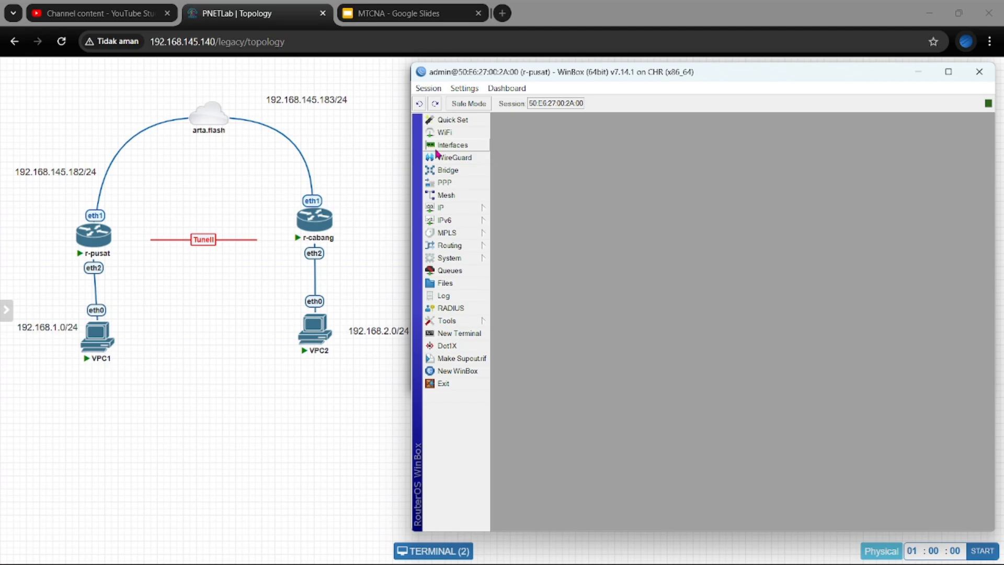
{"action": "left_click", "coordinate": [448, 183]}
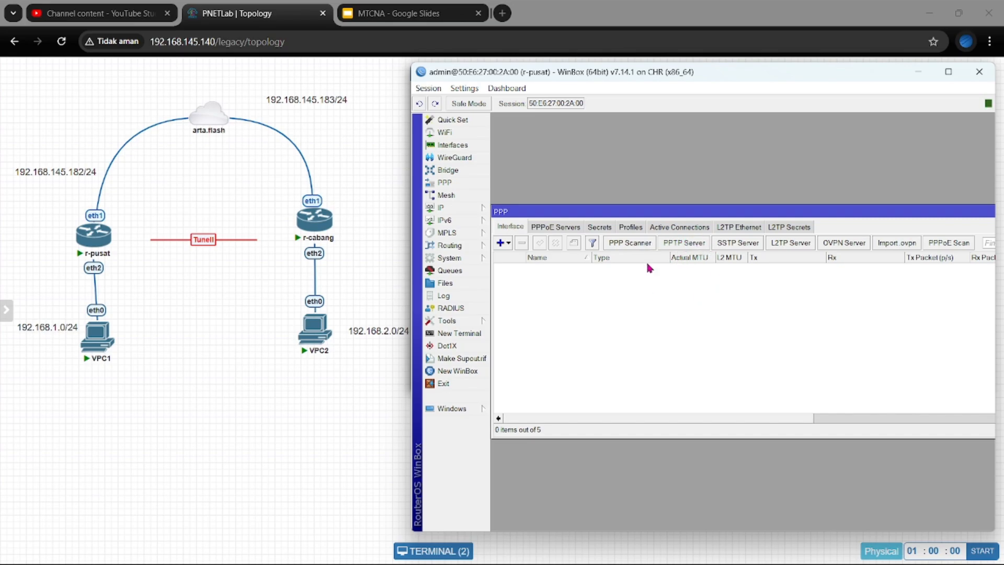
{"action": "left_click", "coordinate": [670, 249]}
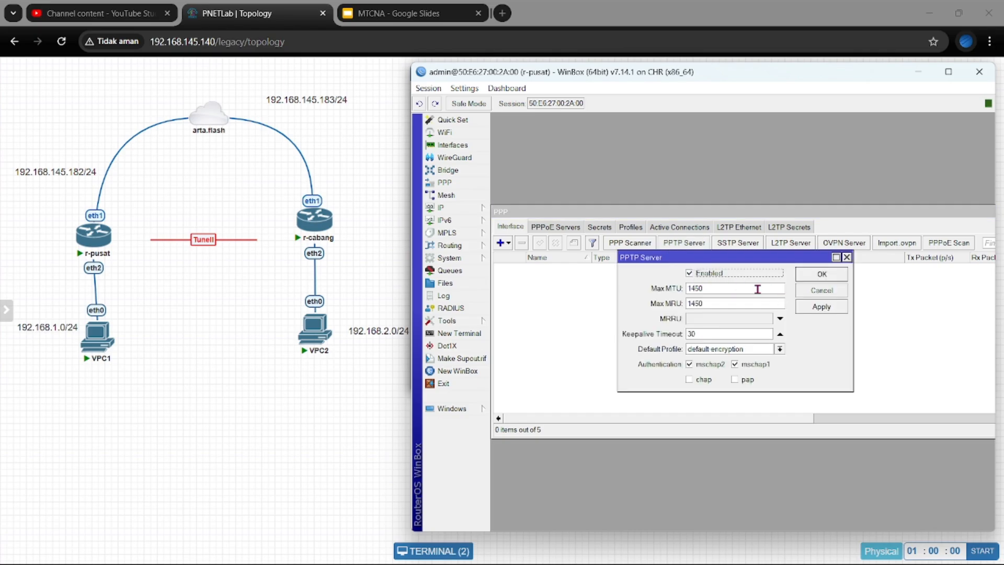
{"action": "left_click", "coordinate": [815, 311]}
{"action": "left_click", "coordinate": [823, 276]}
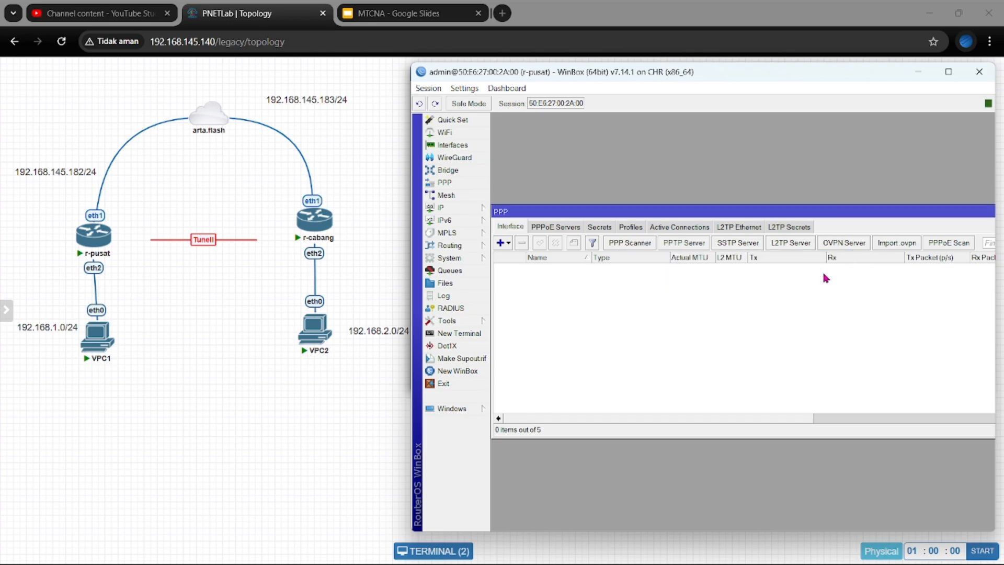
- Add a PPP secret with its username and password entered and service set to pptp
{"action": "left_click", "coordinate": [599, 227]}
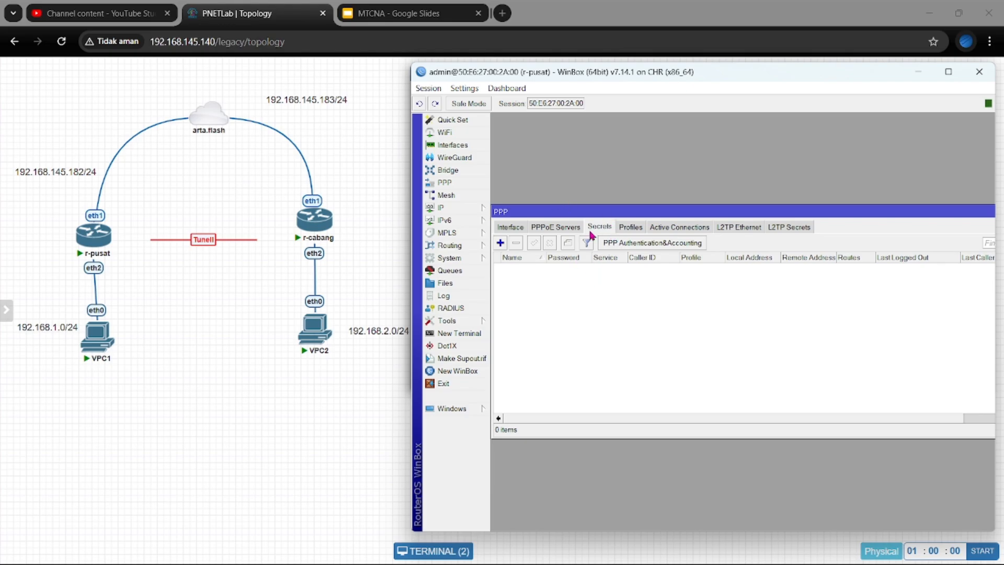
{"action": "left_click", "coordinate": [501, 244]}
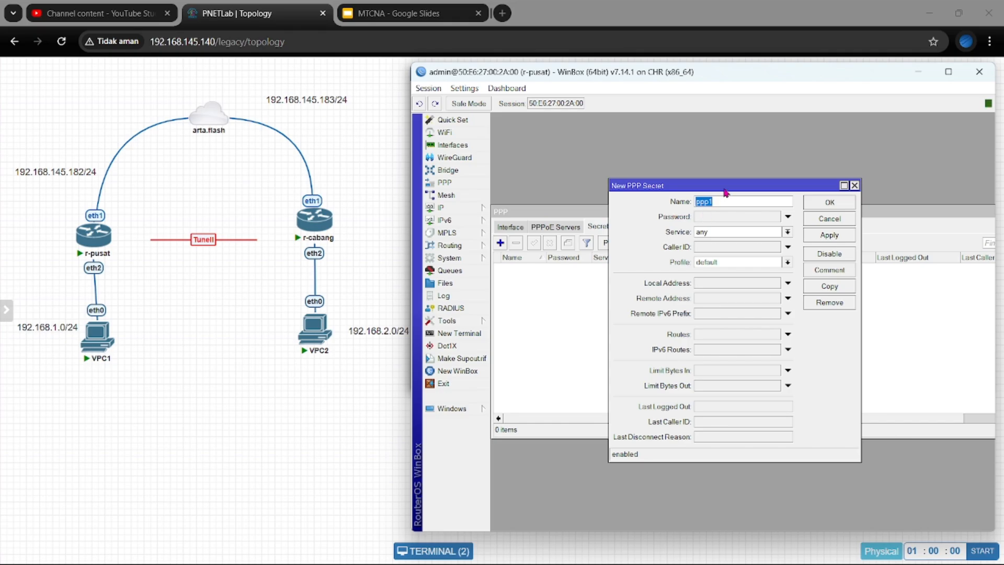
{"action": "left_click", "coordinate": [719, 204]}
{"action": "key", "text": "BackSpace"}
{"action": "key", "text": "BackSpace"}
{"action": "type", "text": "tp ibu"}
{"action": "left_click", "coordinate": [717, 216]}
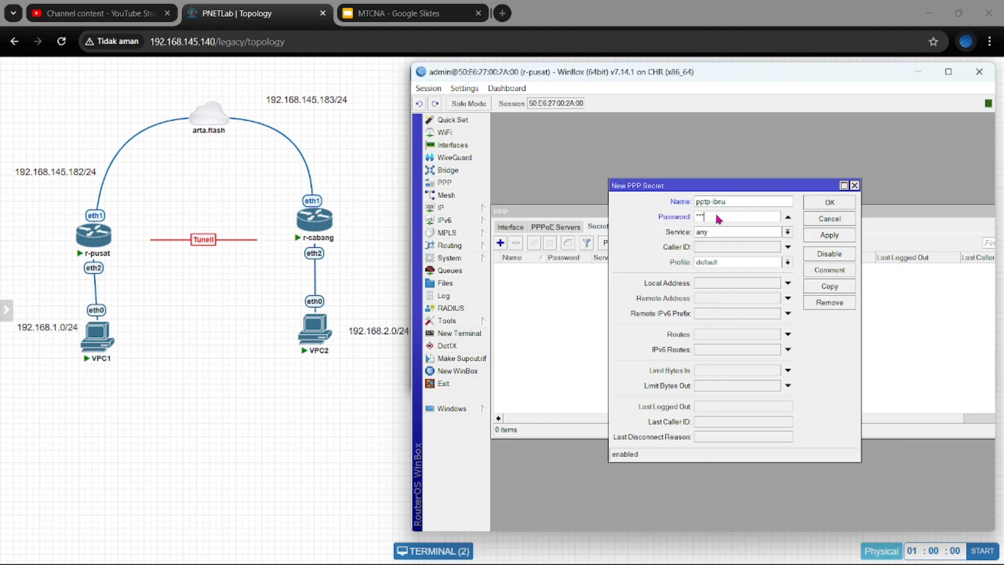
{"action": "left_click", "coordinate": [787, 232]}
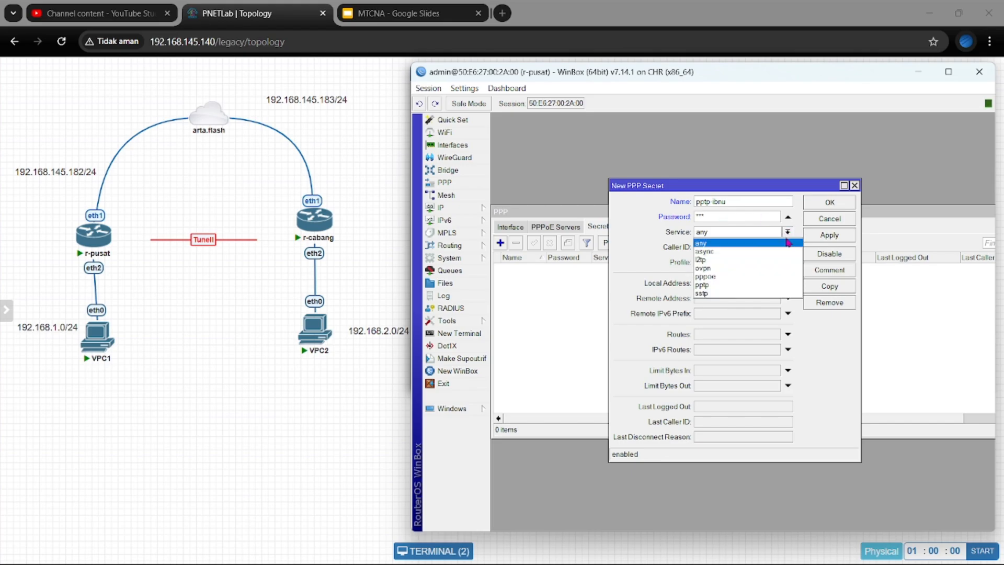
{"action": "left_click", "coordinate": [737, 285]}
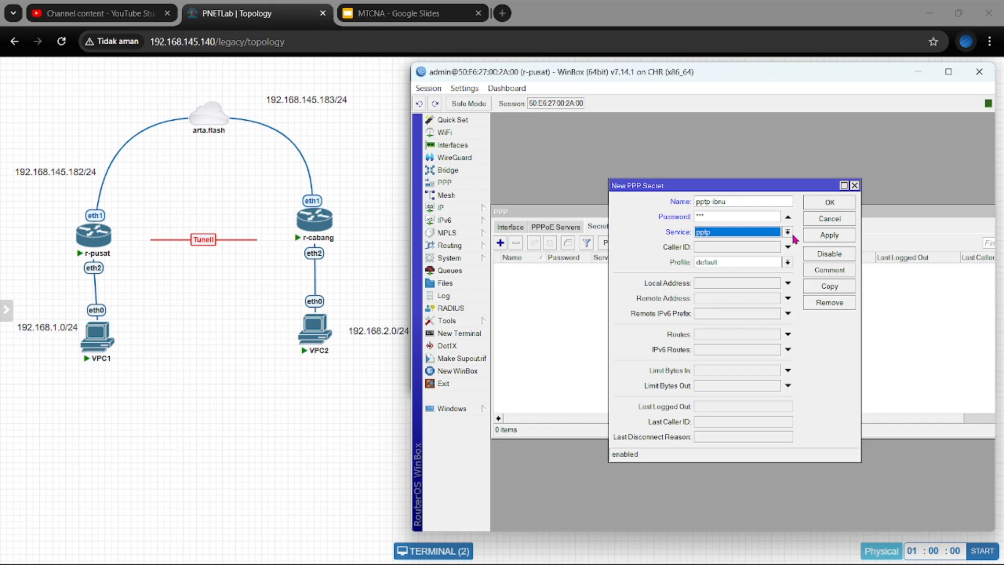
{"action": "left_click", "coordinate": [787, 232]}
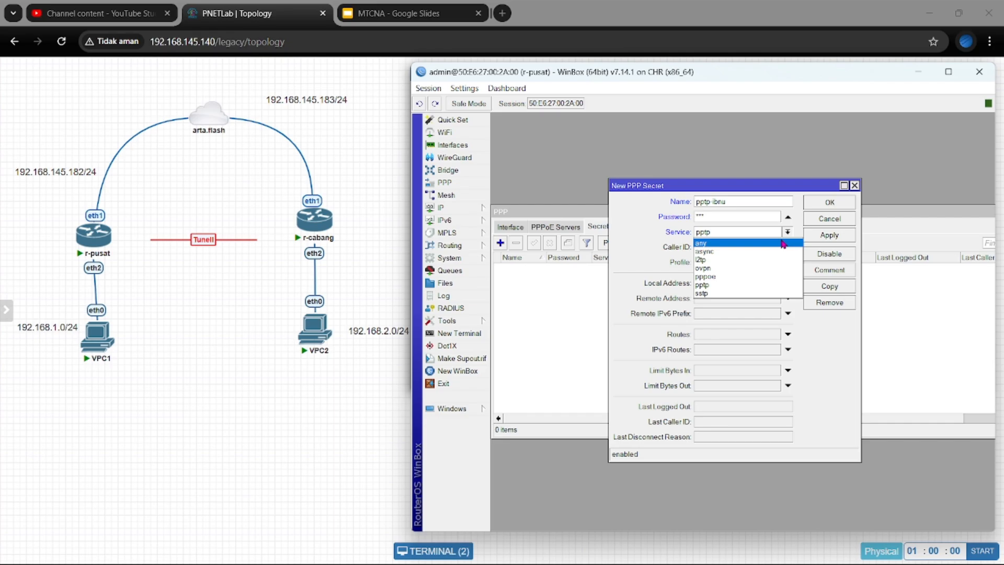
{"action": "left_click", "coordinate": [720, 286]}
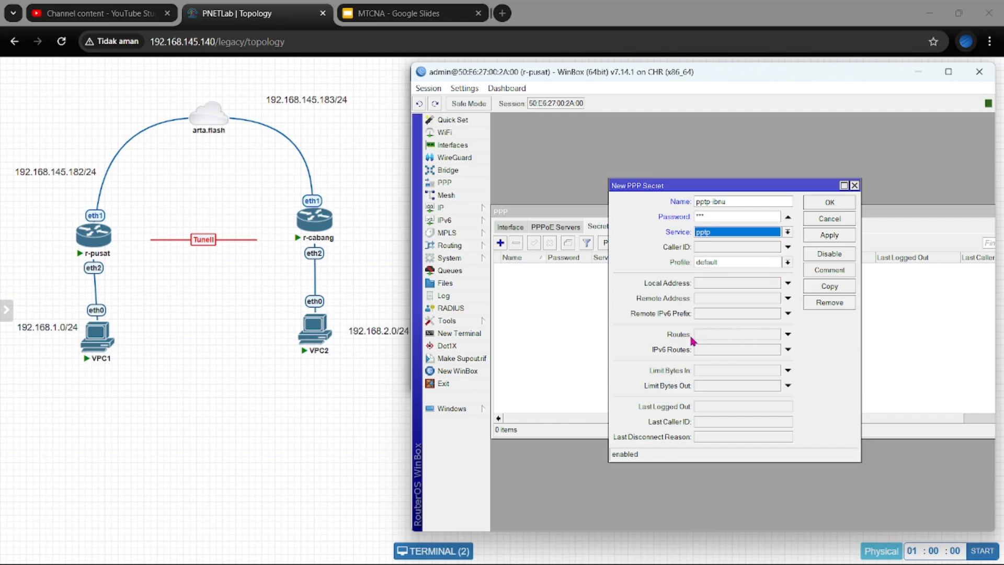
- Set the secret's local address to 10.10.10.1 and remote address to 10.10.10.2, then apply
{"action": "left_click", "coordinate": [726, 285]}
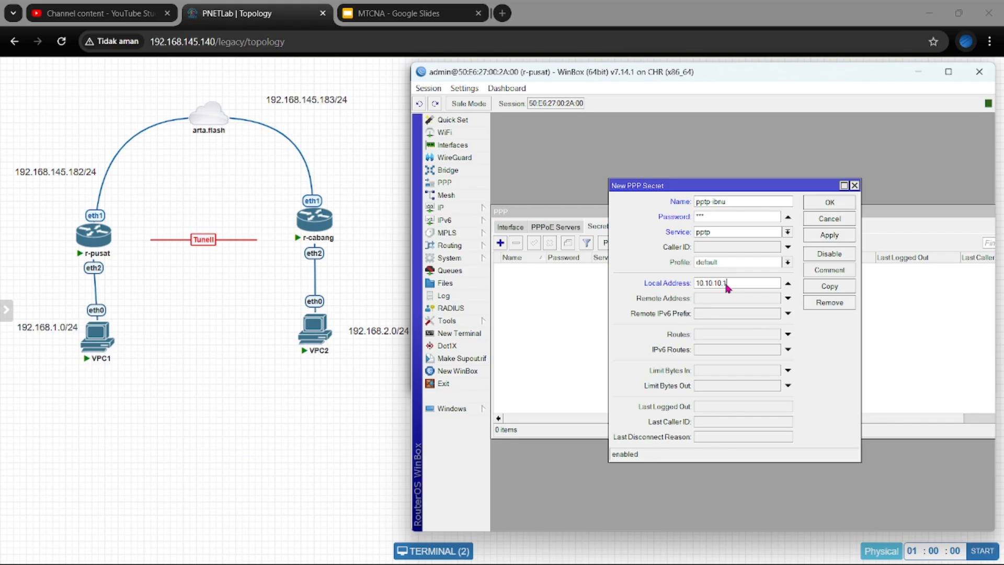
{"action": "type", "text": "24"}
{"action": "left_click", "coordinate": [728, 297]}
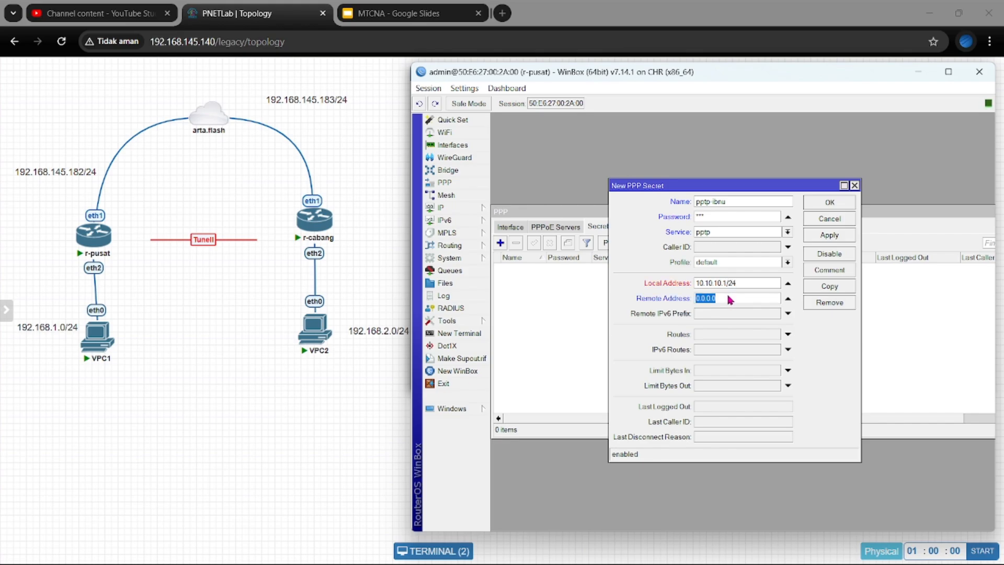
{"action": "left_click", "coordinate": [740, 283]}
{"action": "key", "text": "BackSpace"}
{"action": "key", "text": "BackSpace"}
{"action": "key", "text": "BackSpace"}
{"action": "left_click", "coordinate": [738, 300]}
{"action": "key", "text": "BackSpace"}
{"action": "key", "text": "BackSpace"}
{"action": "key", "text": "BackSpace"}
{"action": "key", "text": "BackSpace"}
{"action": "key", "text": "BackSpace"}
{"action": "key", "text": "BackSpace"}
{"action": "key", "text": "BackSpace"}
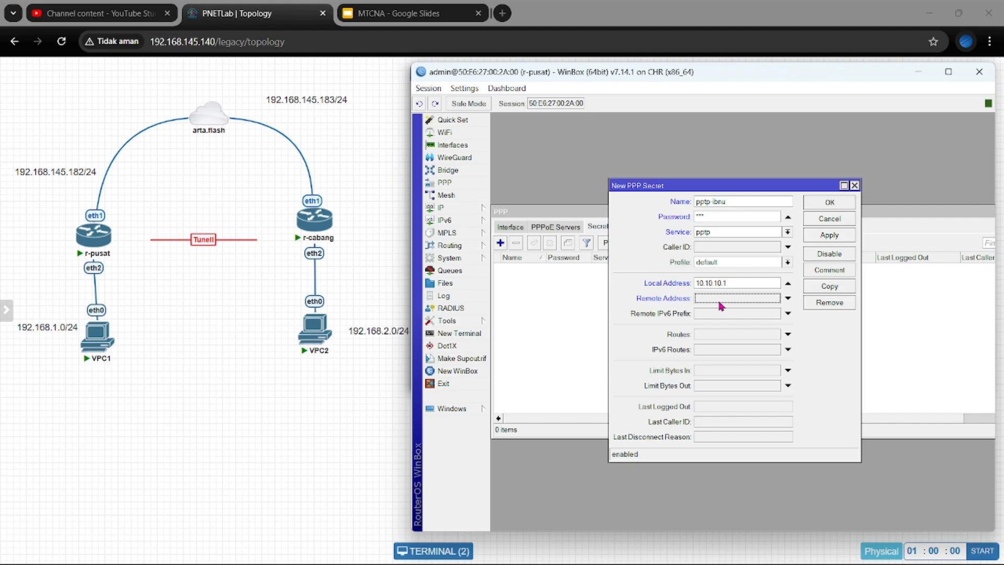
{"action": "type", "text": "10"}
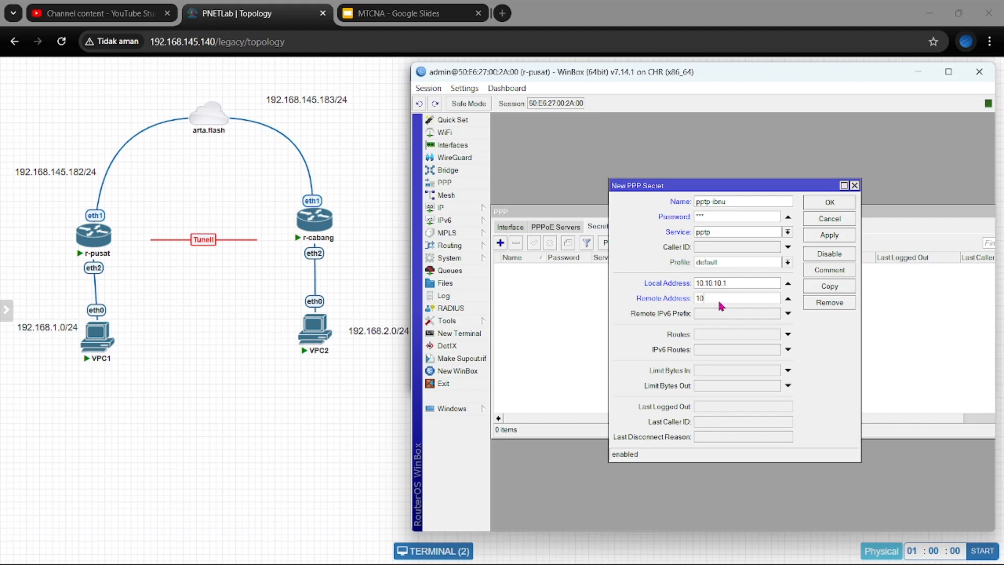
{"action": "type", "text": ".10.10.2"}
{"action": "left_click", "coordinate": [838, 239]}
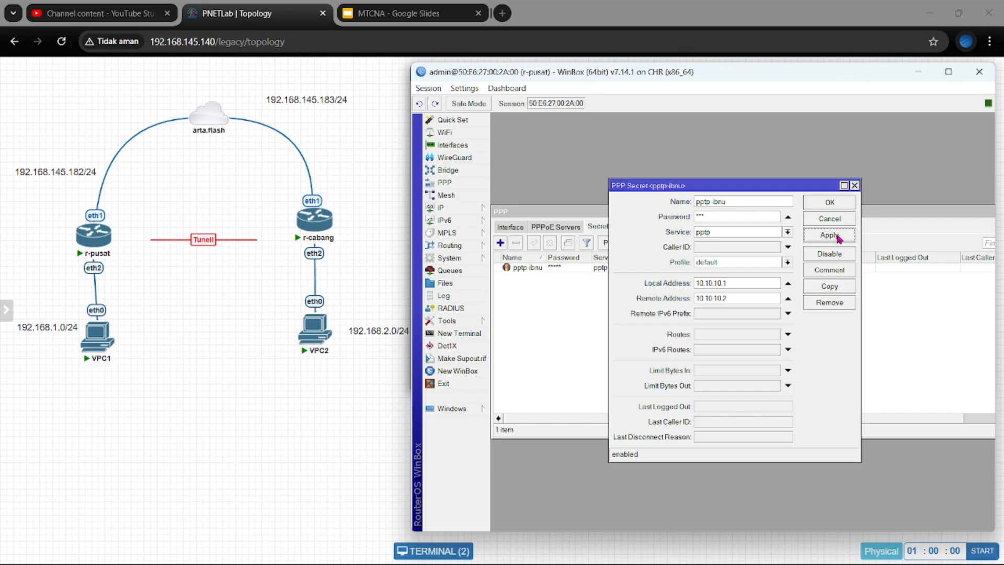
- Confirm the PPTP secret, then hide WinBox and the VPC2 terminal to show the topology
{"action": "left_click", "coordinate": [829, 204]}
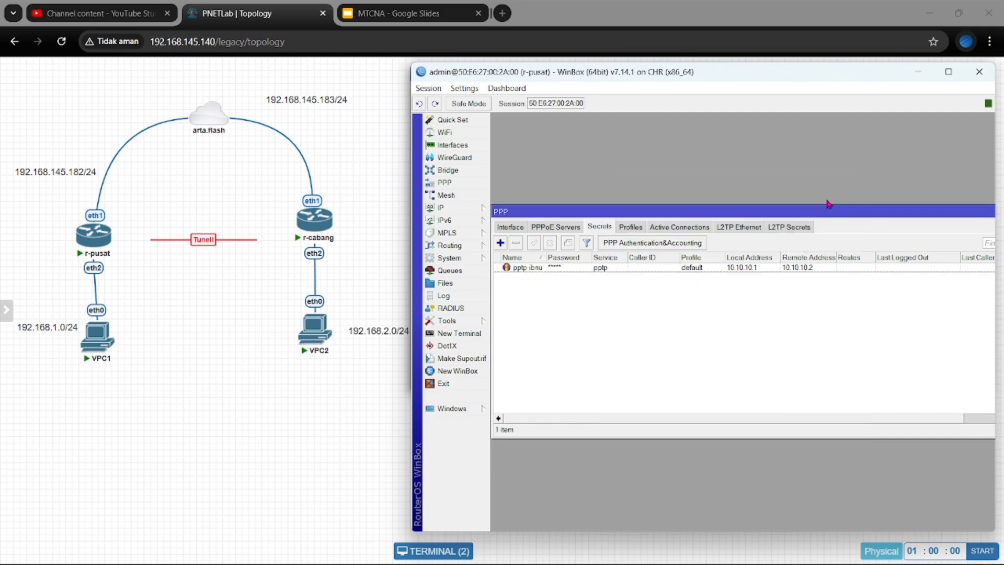
{"action": "left_click", "coordinate": [918, 73]}
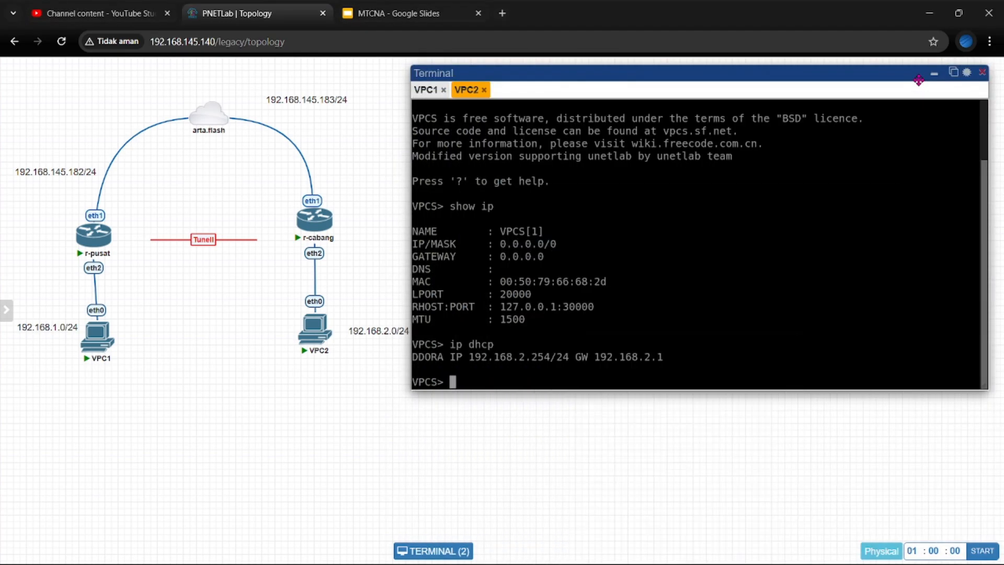
{"action": "left_click", "coordinate": [934, 74]}
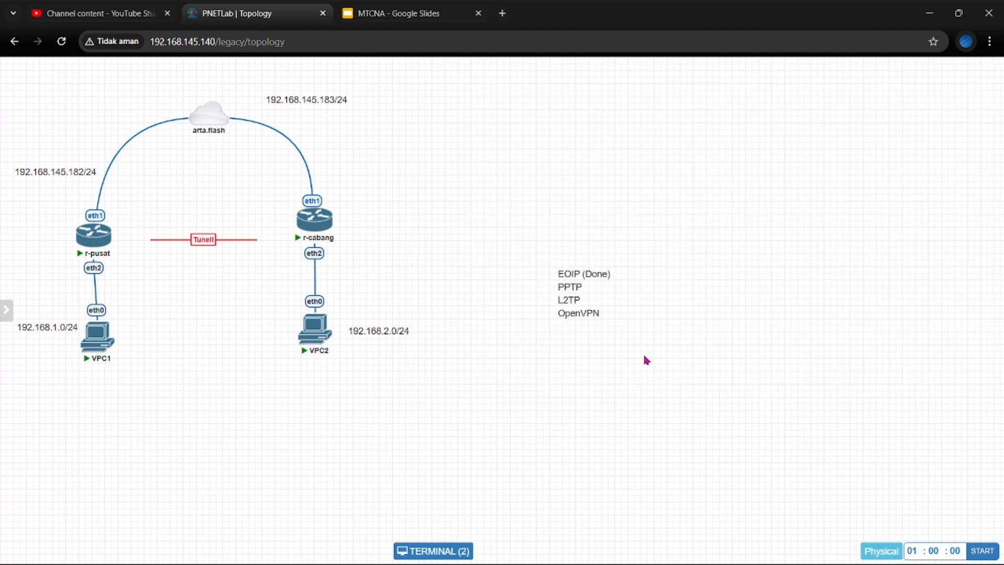
- Add a text label '10.10.10.1' beside r-pusat on the topology
{"action": "right_click", "coordinate": [438, 490]}
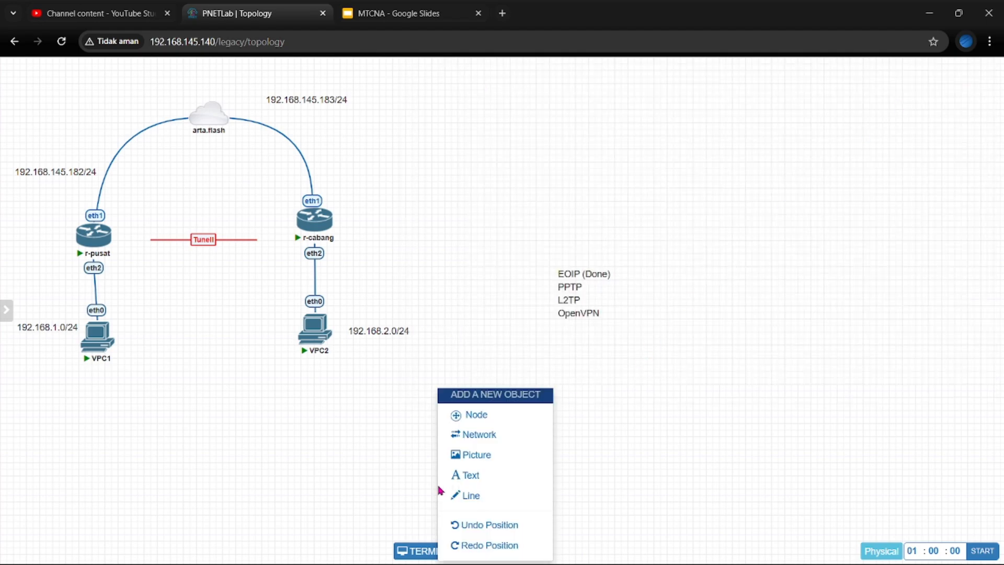
{"action": "left_click", "coordinate": [474, 478]}
{"action": "left_click", "coordinate": [521, 507]}
{"action": "type", "text": "1"}
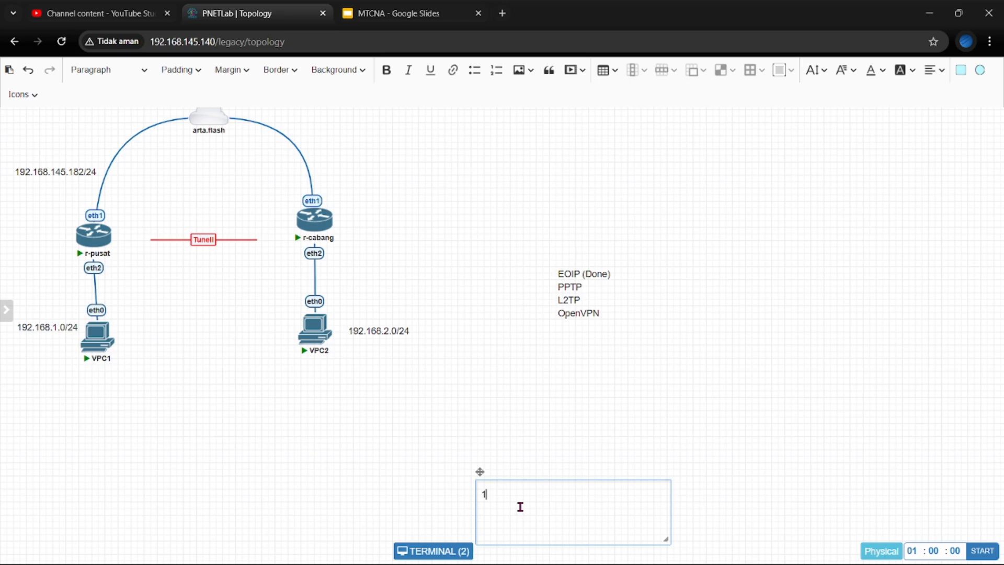
{"action": "type", "text": "0.10.10.1"}
{"action": "left_click_drag", "start_coordinate": [663, 542], "coordinate": [543, 507]}
{"action": "left_click_drag", "start_coordinate": [480, 472], "coordinate": [164, 218]}
{"action": "left_click", "coordinate": [175, 195]}
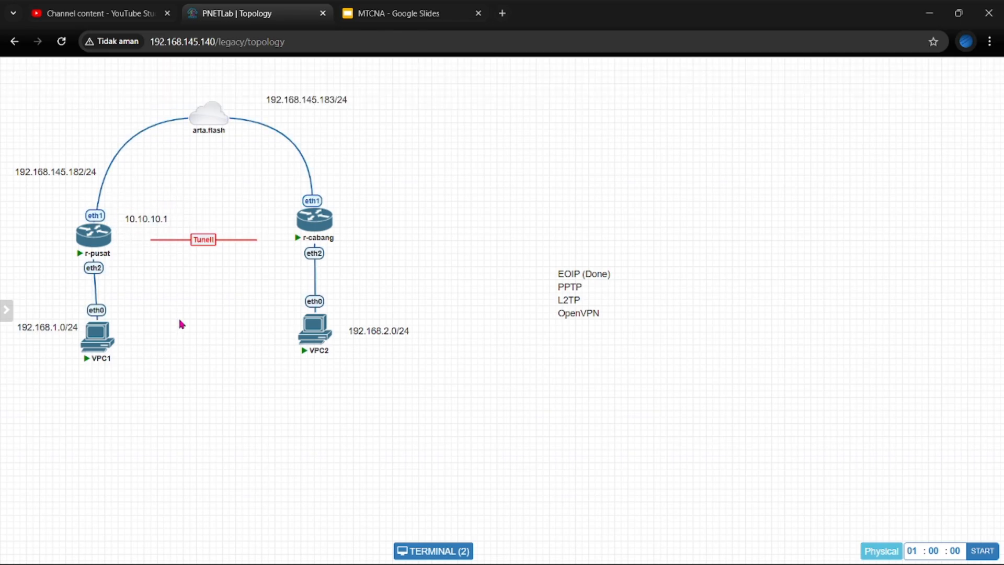
- Add a text label '10.10.10.2' beside r-cabang on the topology
{"action": "right_click", "coordinate": [326, 397]}
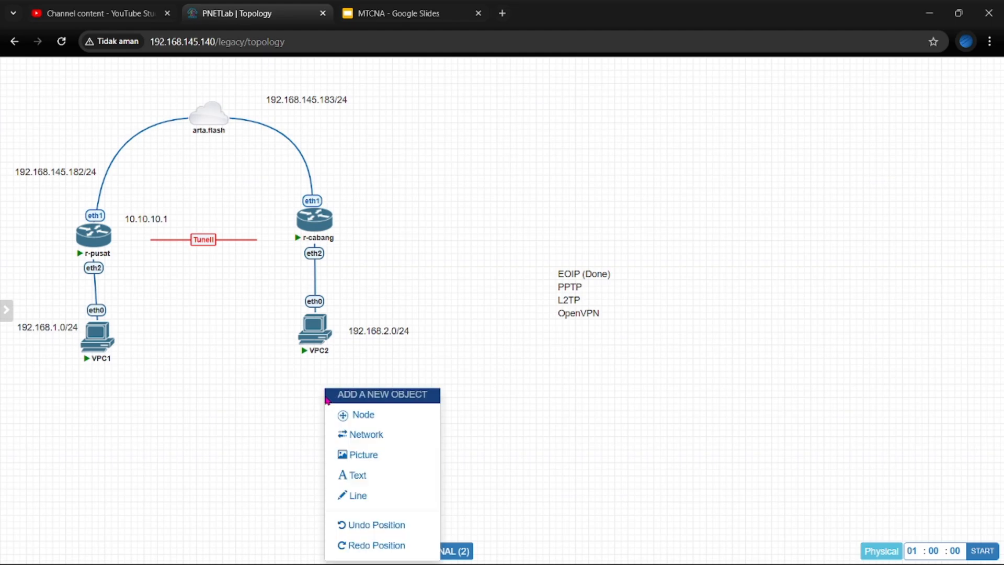
{"action": "left_click", "coordinate": [359, 475]}
{"action": "left_click", "coordinate": [414, 498]}
{"action": "type", "text": "1"}
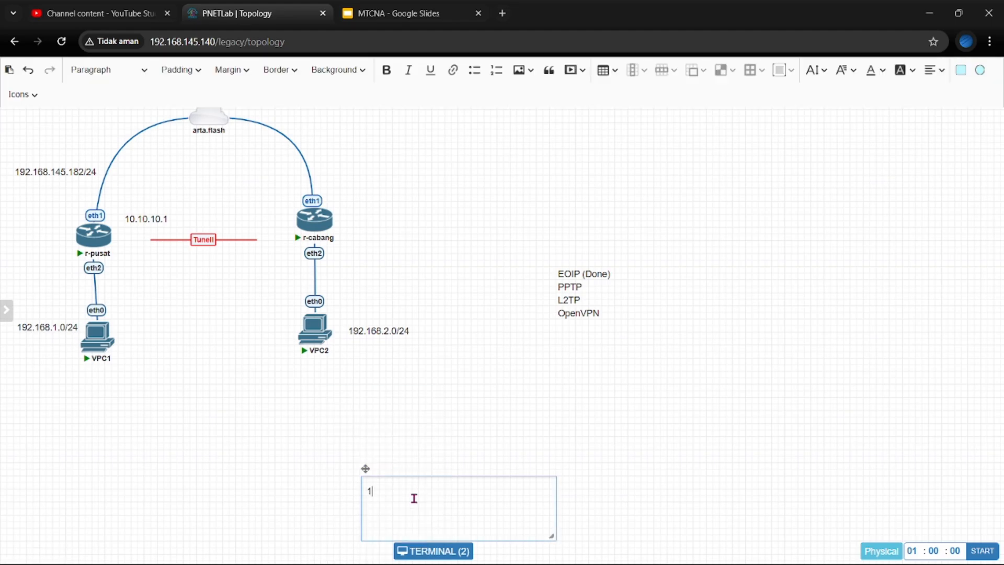
{"action": "type", "text": "0.10.10.2"}
{"action": "left_click_drag", "start_coordinate": [553, 537], "coordinate": [428, 501]}
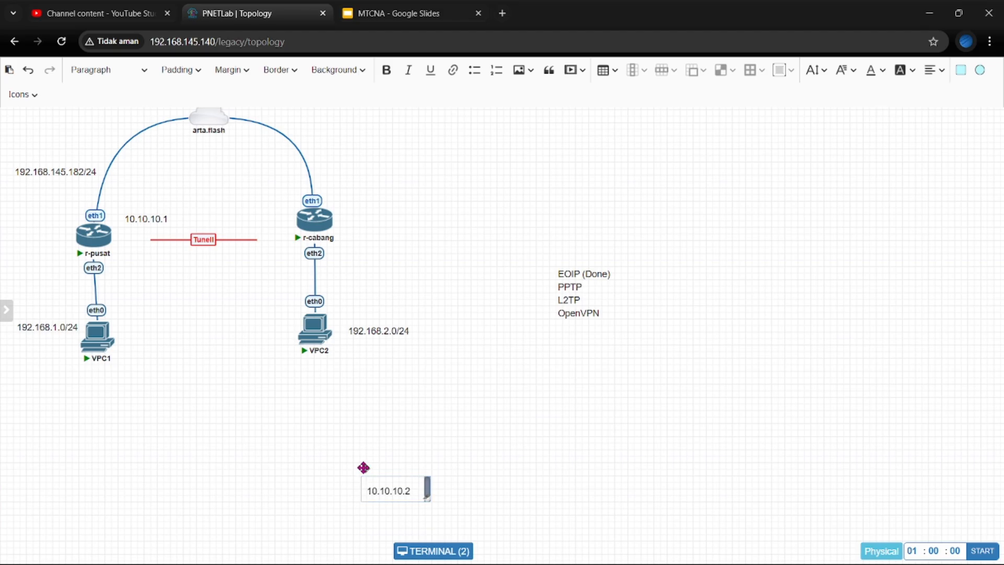
{"action": "left_click_drag", "start_coordinate": [364, 467], "coordinate": [236, 199]}
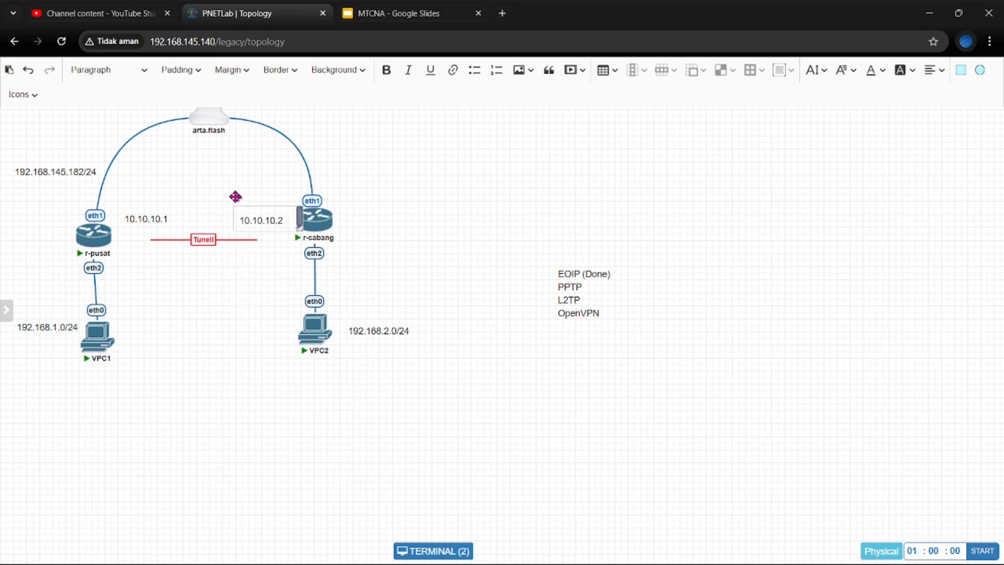
{"action": "left_click", "coordinate": [400, 171]}
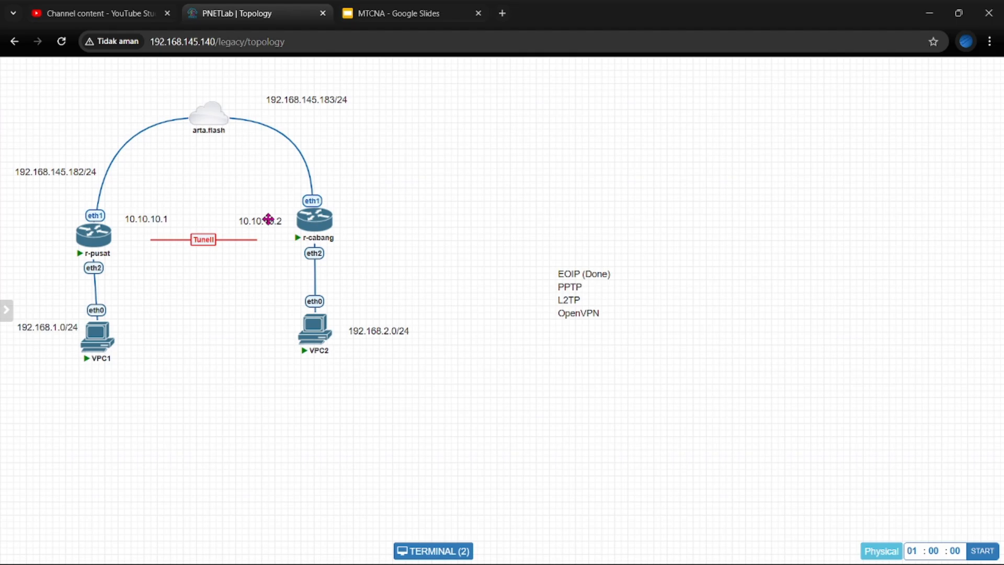
- On r-cabang, close DHCP Server and add a new PPTP Client in PPP, showing its Dial Out settings
{"action": "mouse_move", "coordinate": [720, 550]}
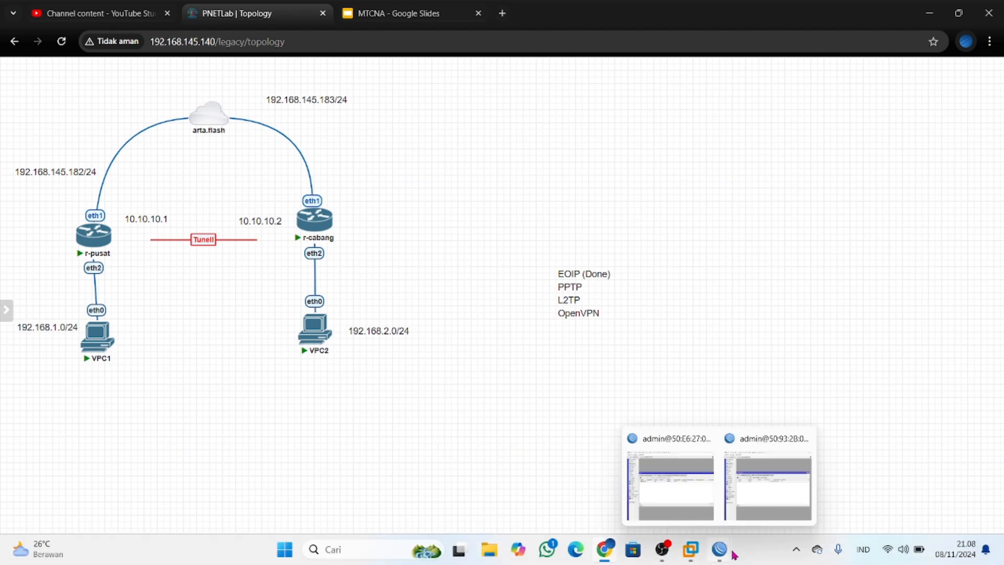
{"action": "left_click", "coordinate": [754, 493]}
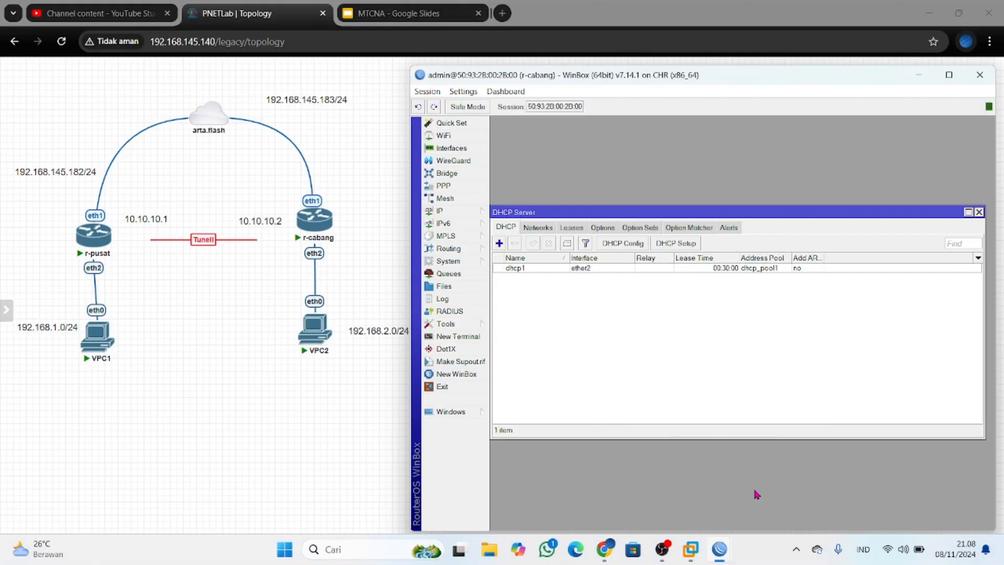
{"action": "left_click", "coordinate": [979, 213]}
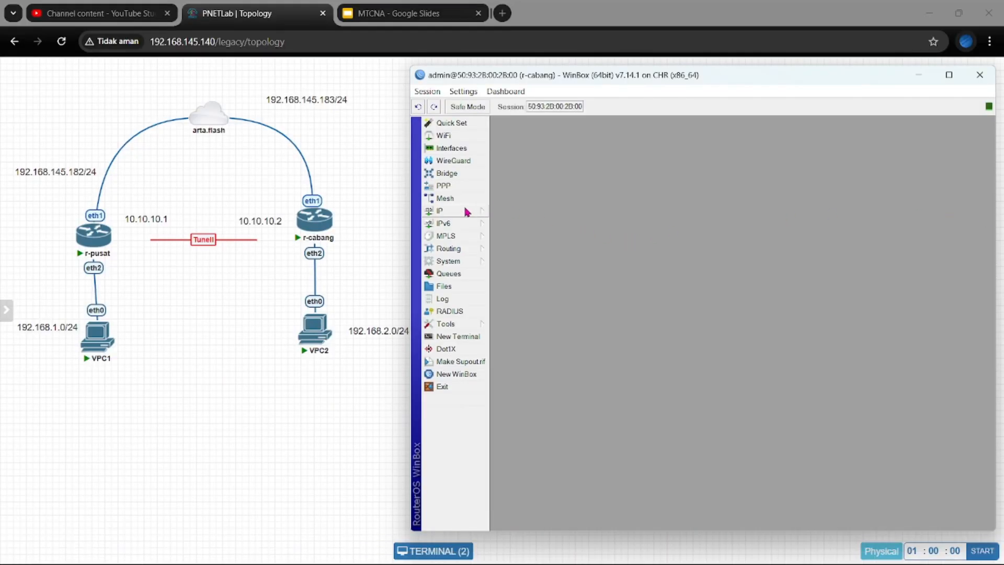
{"action": "left_click", "coordinate": [472, 187]}
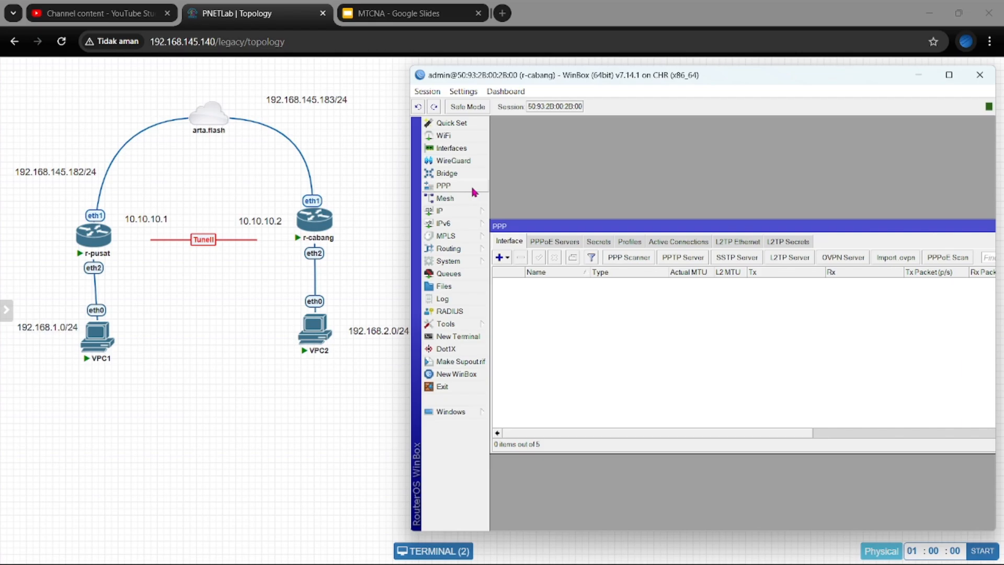
{"action": "left_click", "coordinate": [505, 259]}
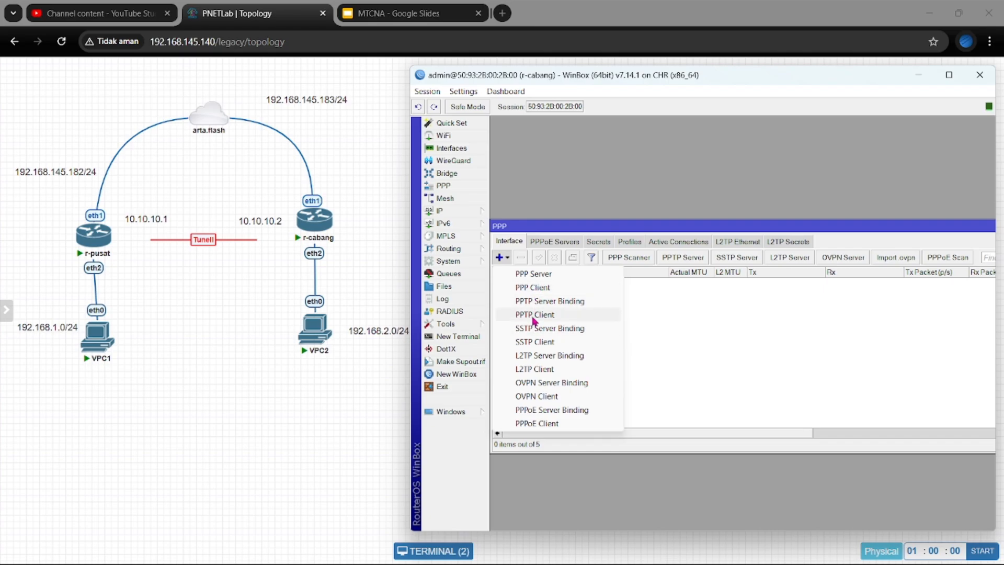
{"action": "left_click", "coordinate": [534, 316]}
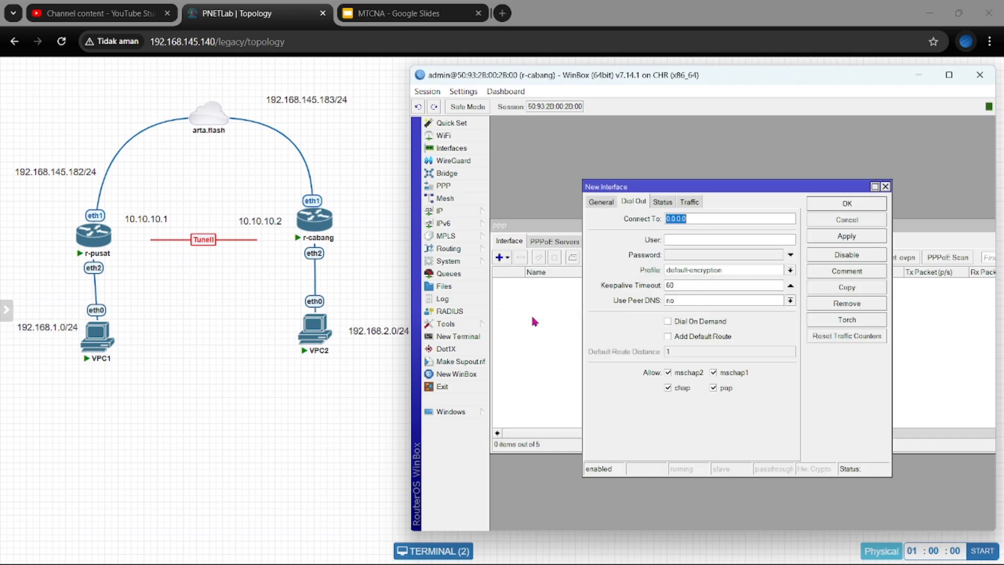
{"action": "left_click", "coordinate": [601, 202]}
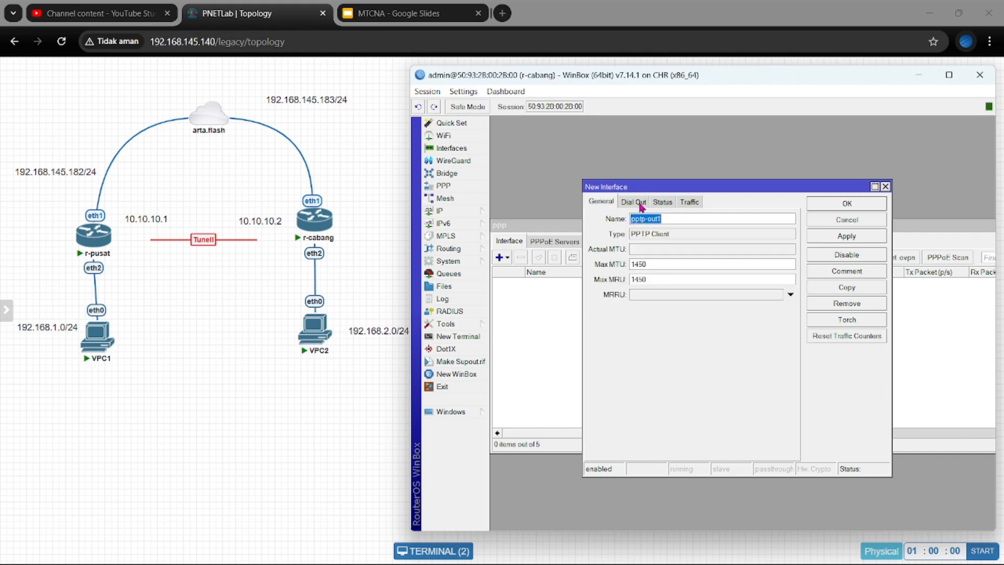
{"action": "left_click", "coordinate": [641, 205]}
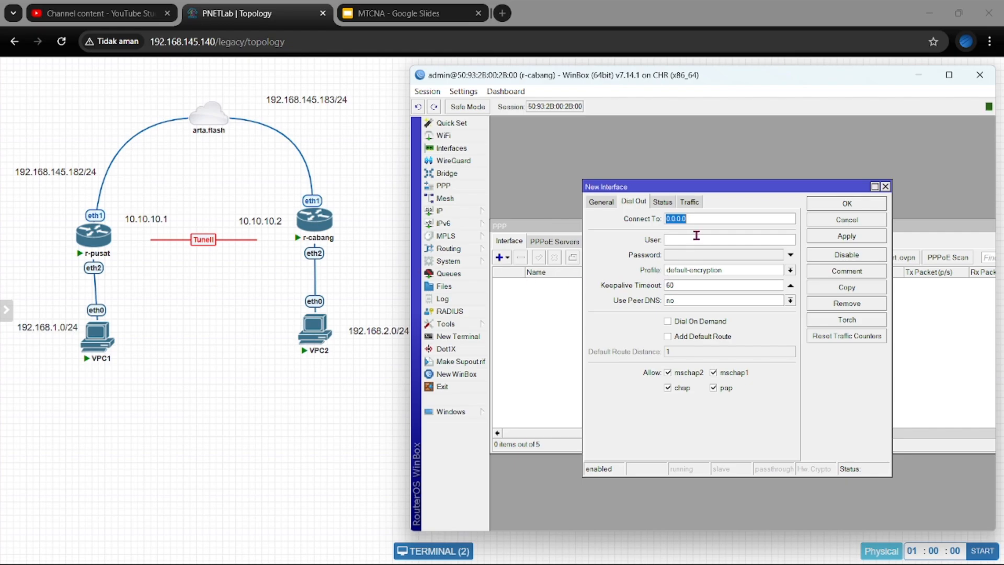
- Set the PPTP client to connect to 192.168.145.182 with the secret's username, password and profile default
{"action": "type", "text": "192.168.145.182/24"}
{"action": "left_click", "coordinate": [673, 244]}
{"action": "type", "text": "pptp-"}
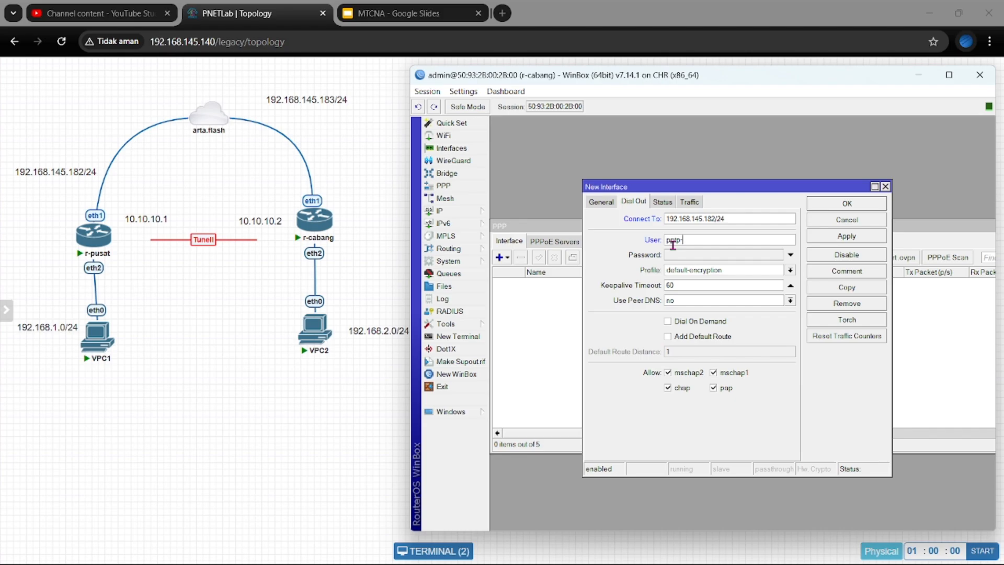
{"action": "type", "text": "ibnu"}
{"action": "left_click", "coordinate": [727, 257]}
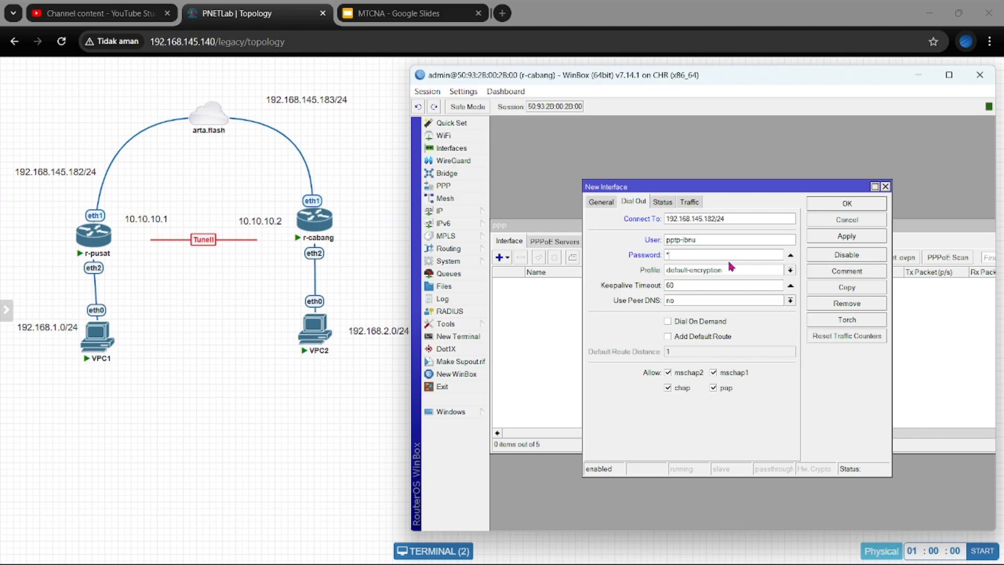
{"action": "type", "text": "123"}
{"action": "left_click", "coordinate": [790, 270]}
{"action": "left_click", "coordinate": [700, 287]}
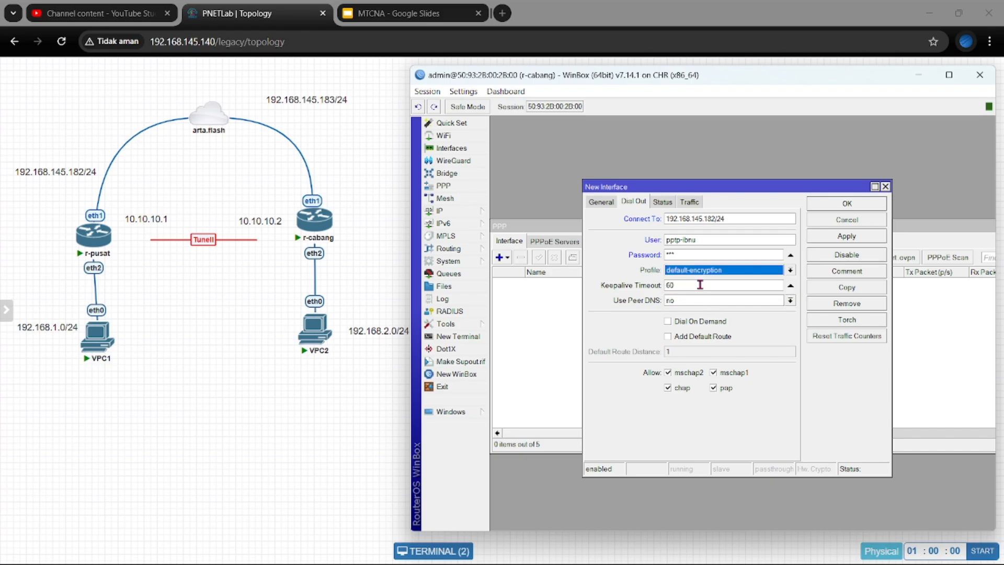
{"action": "left_click", "coordinate": [703, 270]}
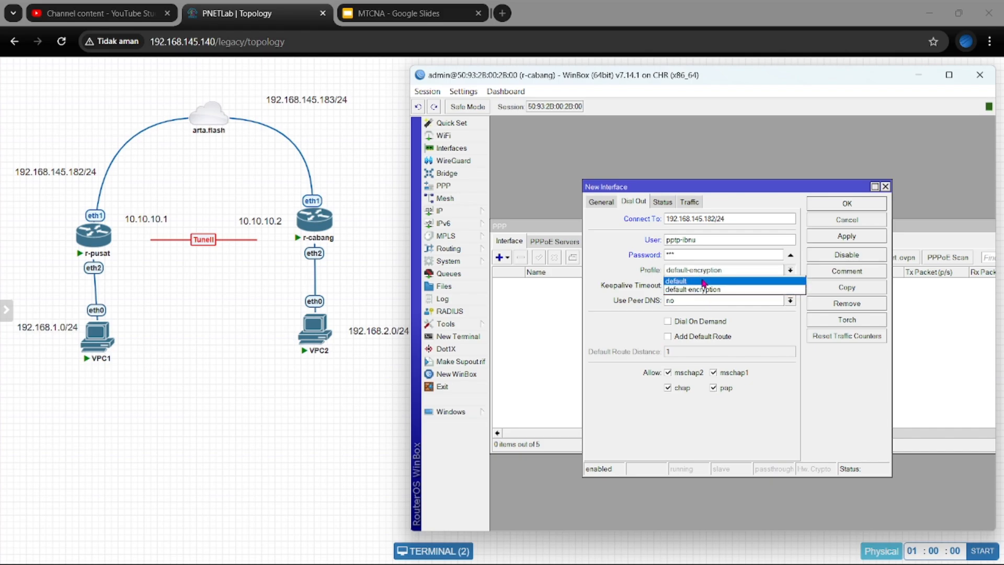
{"action": "left_click", "coordinate": [704, 282]}
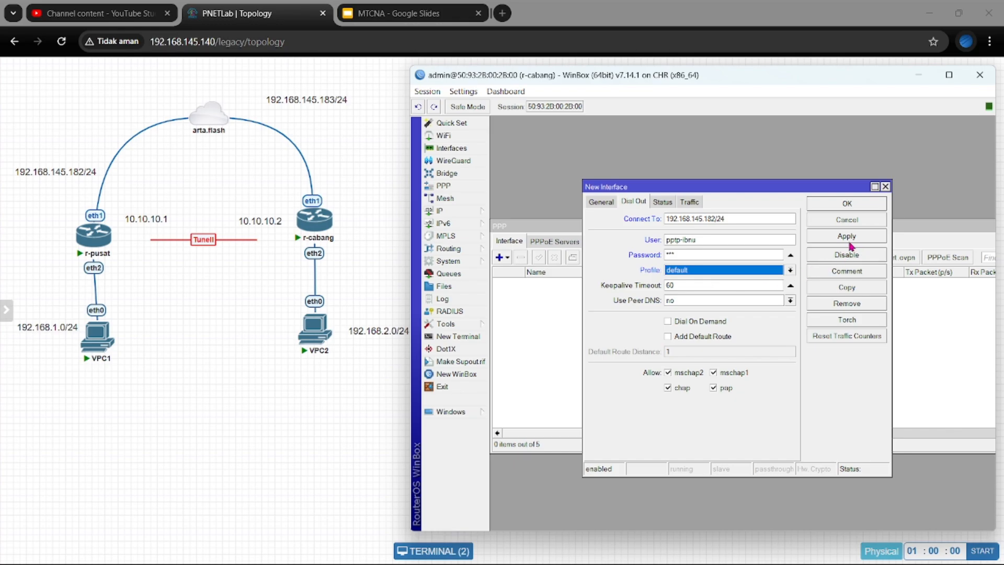
- Remove the stray /24 mask from the server address, then apply and save pptp-out1
{"action": "left_click", "coordinate": [831, 238]}
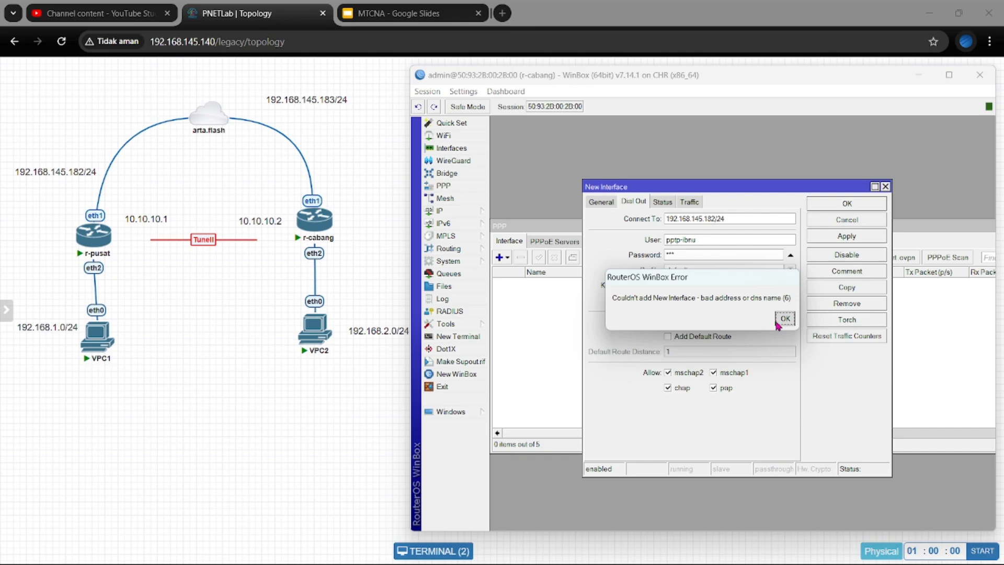
{"action": "left_click", "coordinate": [785, 318]}
{"action": "left_click", "coordinate": [748, 216]}
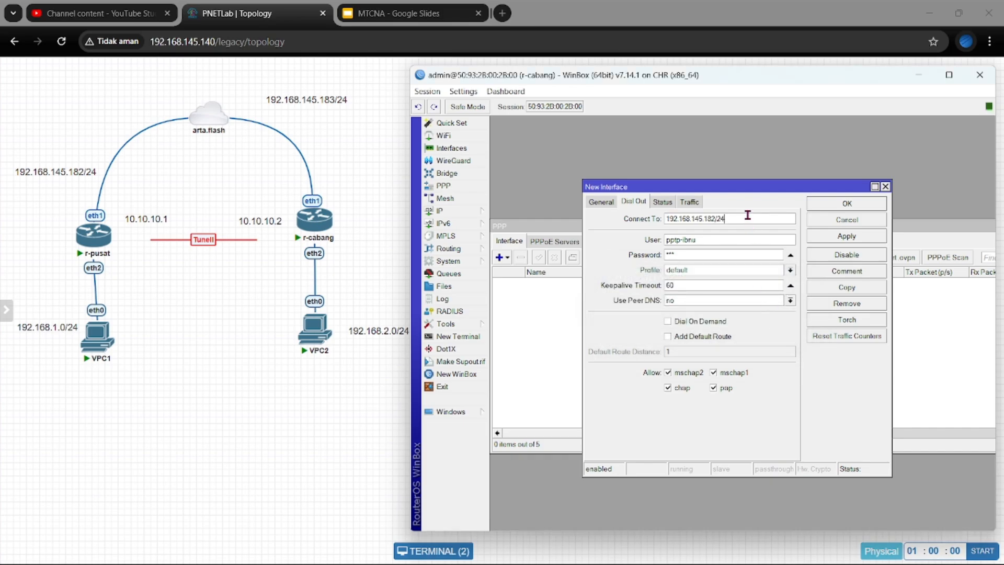
{"action": "key", "text": "BackSpace"}
{"action": "key", "text": "BackSpace"}
{"action": "key", "text": "BackSpace"}
{"action": "left_click", "coordinate": [819, 243]}
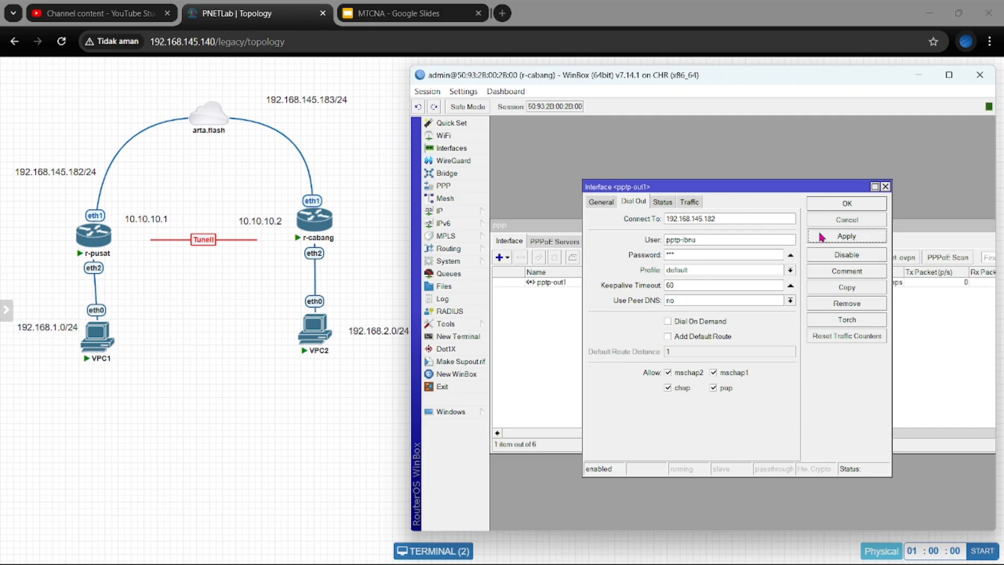
{"action": "left_click", "coordinate": [832, 207]}
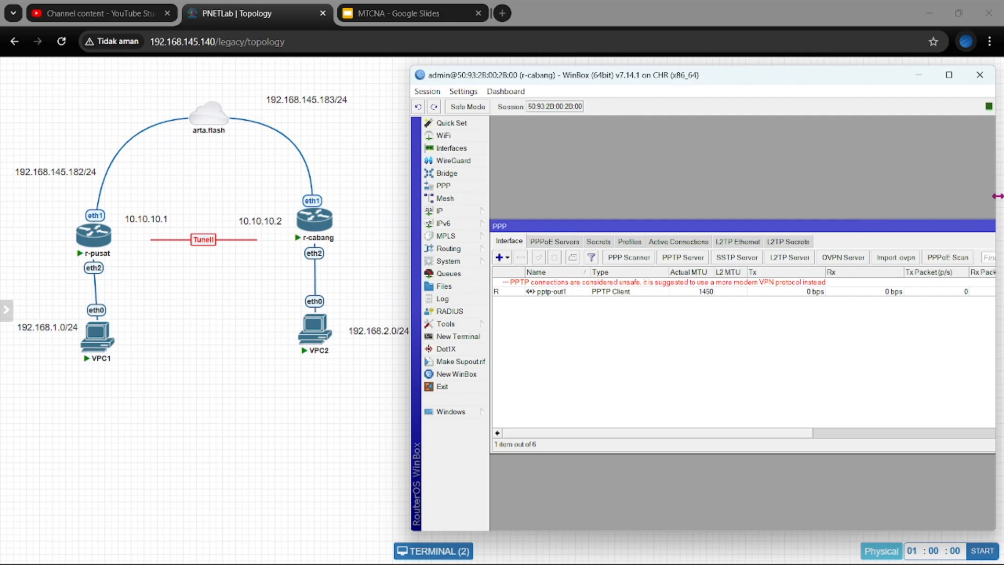
{"action": "left_click_drag", "start_coordinate": [997, 195], "coordinate": [1002, 196]}
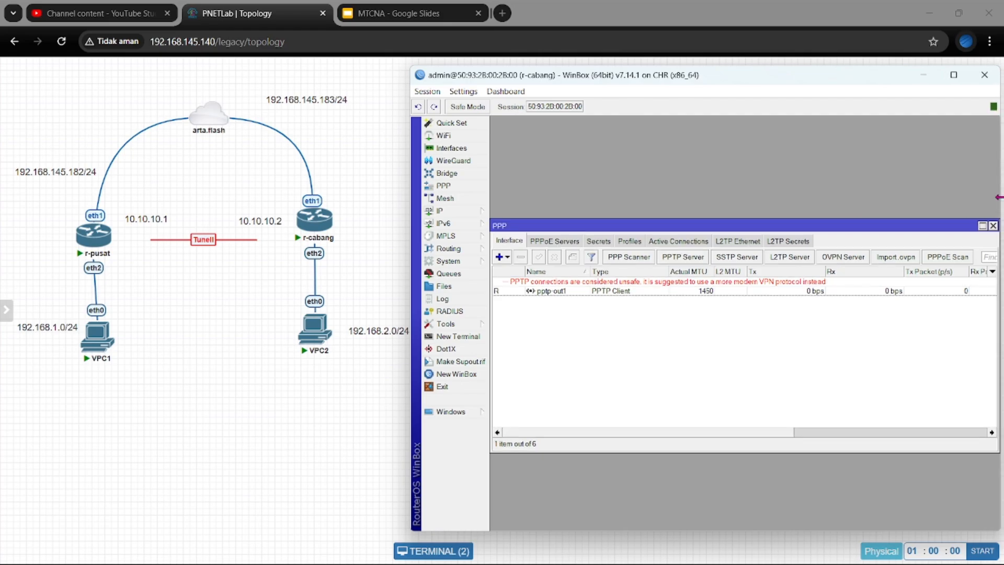
{"action": "left_click", "coordinate": [929, 74]}
- On r-pusat, close the PPP window and open a New Terminal past the password prompt
{"action": "mouse_move", "coordinate": [720, 549]}
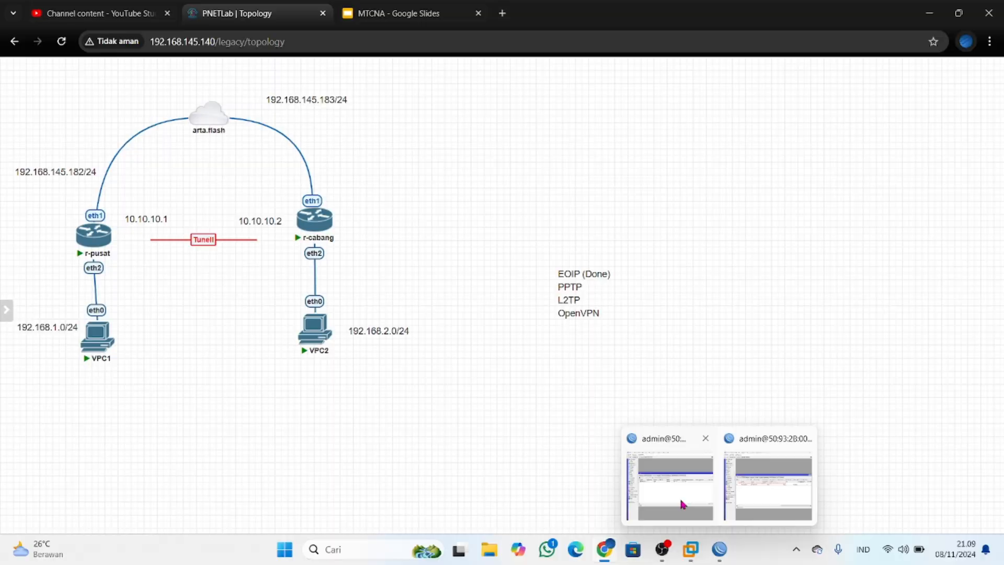
{"action": "left_click", "coordinate": [680, 501]}
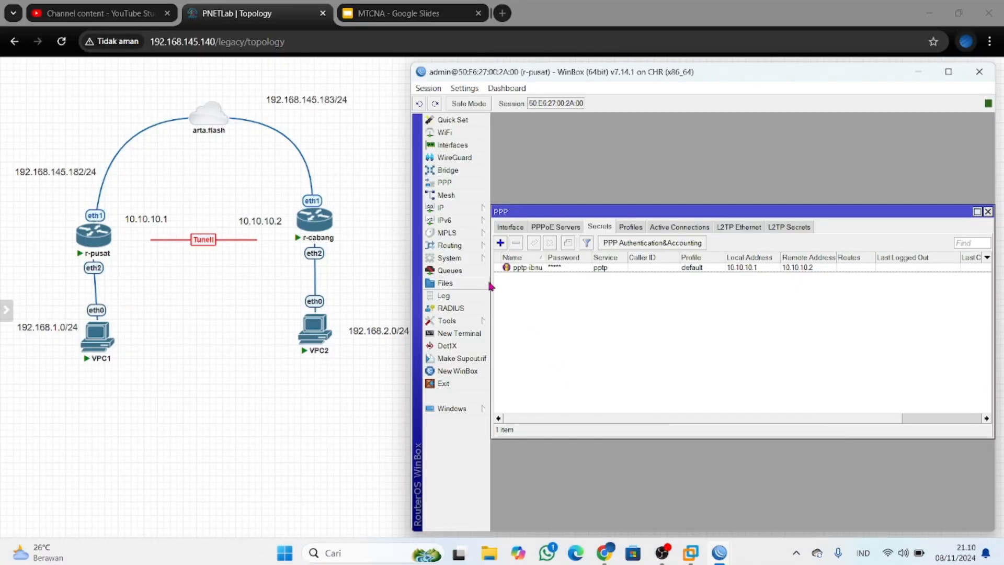
{"action": "left_click", "coordinate": [988, 213]}
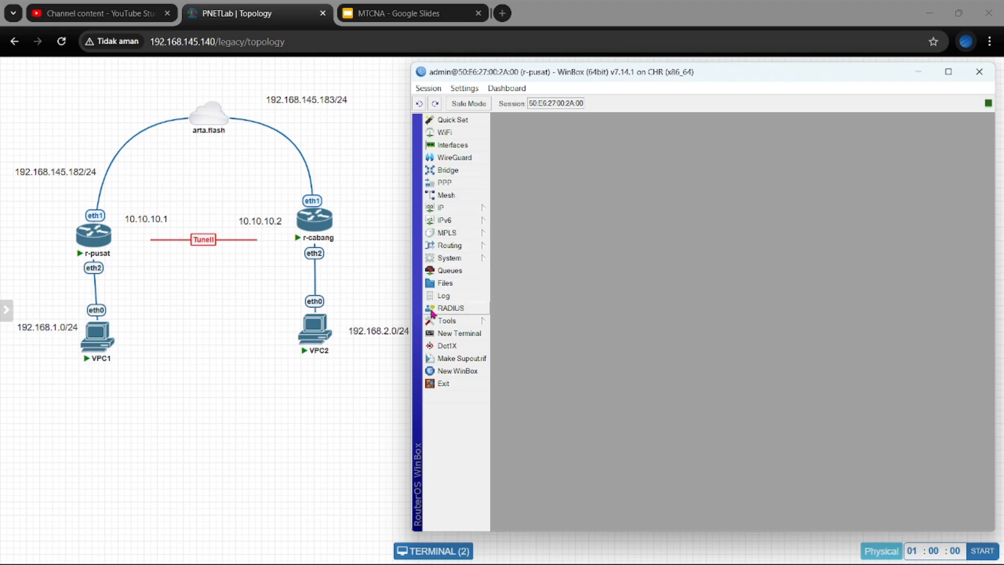
{"action": "left_click", "coordinate": [477, 334]}
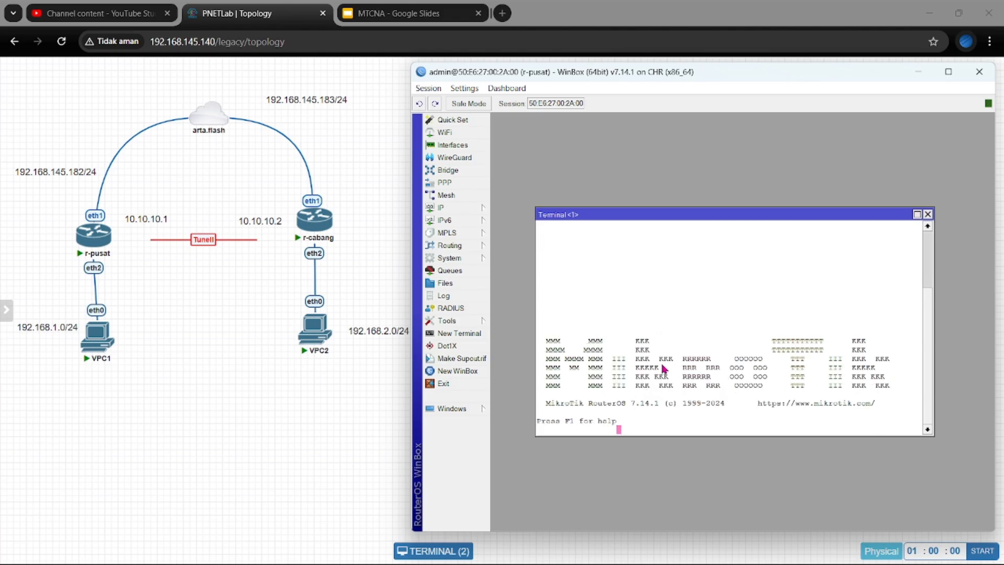
{"action": "key", "text": "Return"}
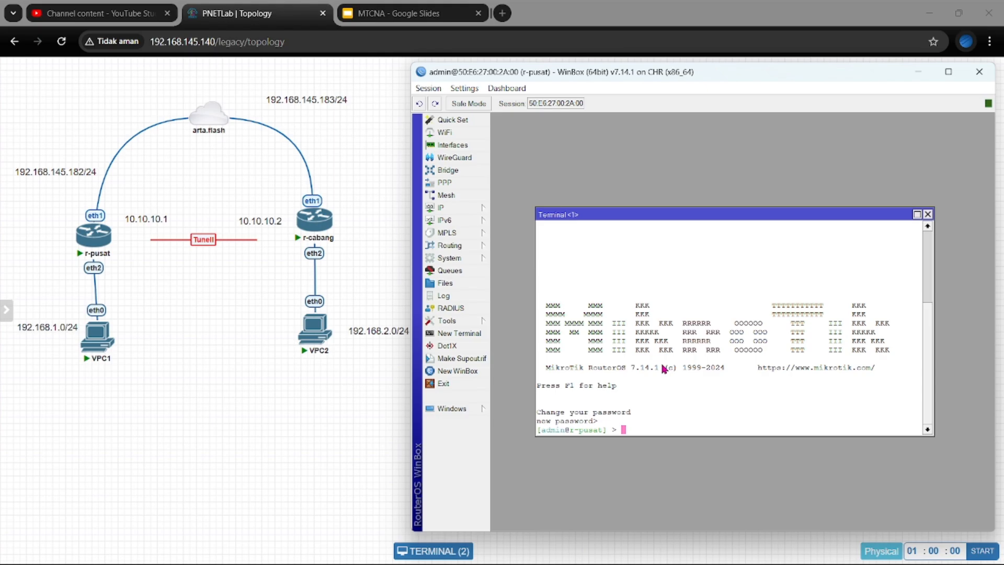
- Run 'ip route print' to list r-pusat's routes, including static 192.168.2.0/24 via 10.10.10.2
{"action": "type", "text": "ip route"}
{"action": "key", "text": "BackSpace"}
{"action": "key", "text": "BackSpace"}
{"action": "type", "text": "e print"}
{"action": "key", "text": "Return"}
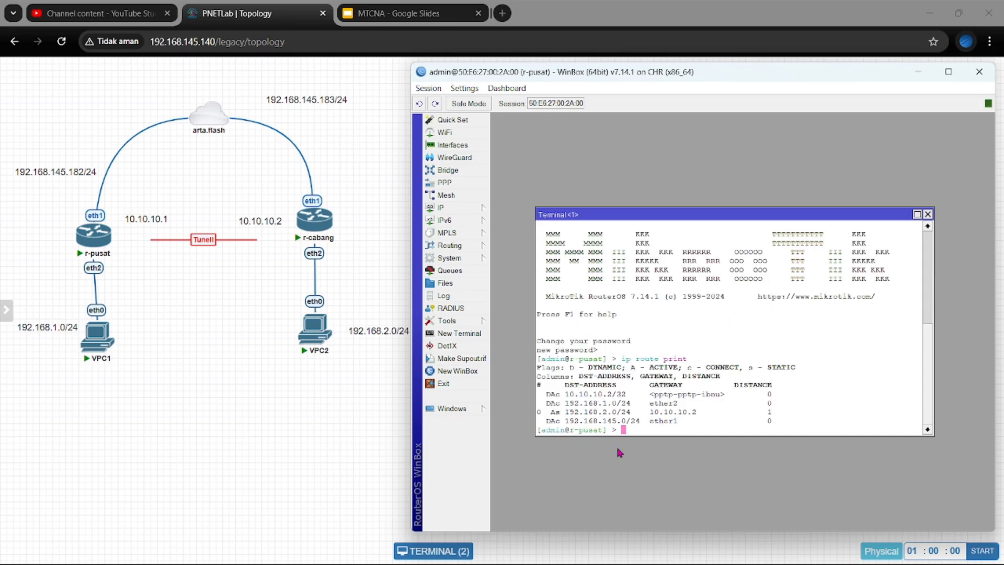
{"action": "mouse_move", "coordinate": [706, 541]}
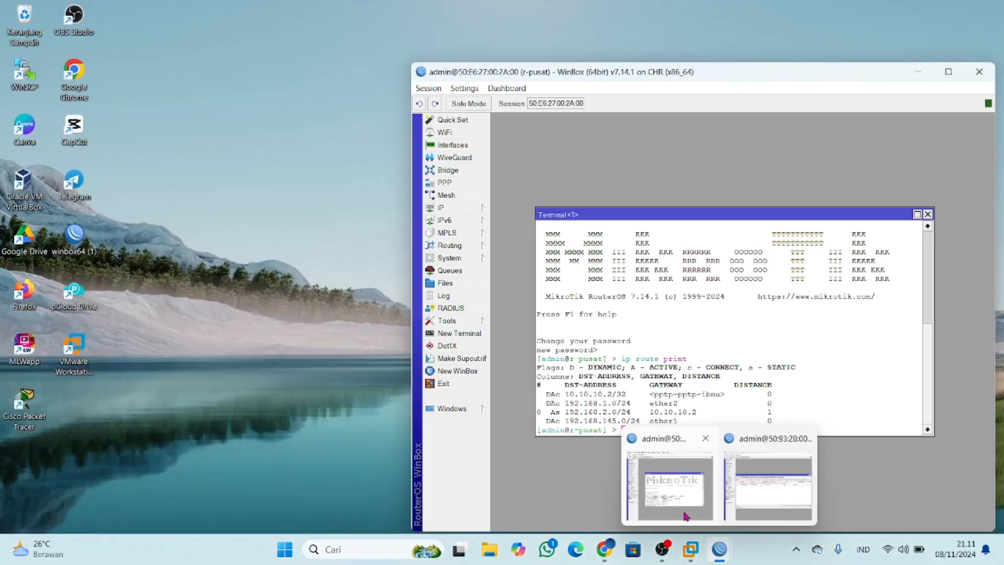
{"action": "left_click", "coordinate": [686, 515]}
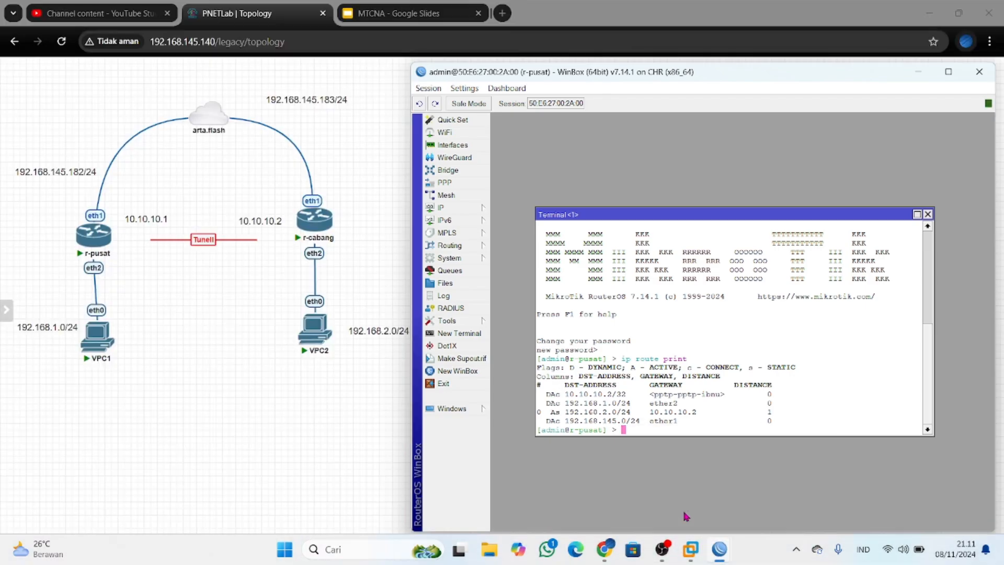
{"action": "left_click", "coordinate": [460, 212]}
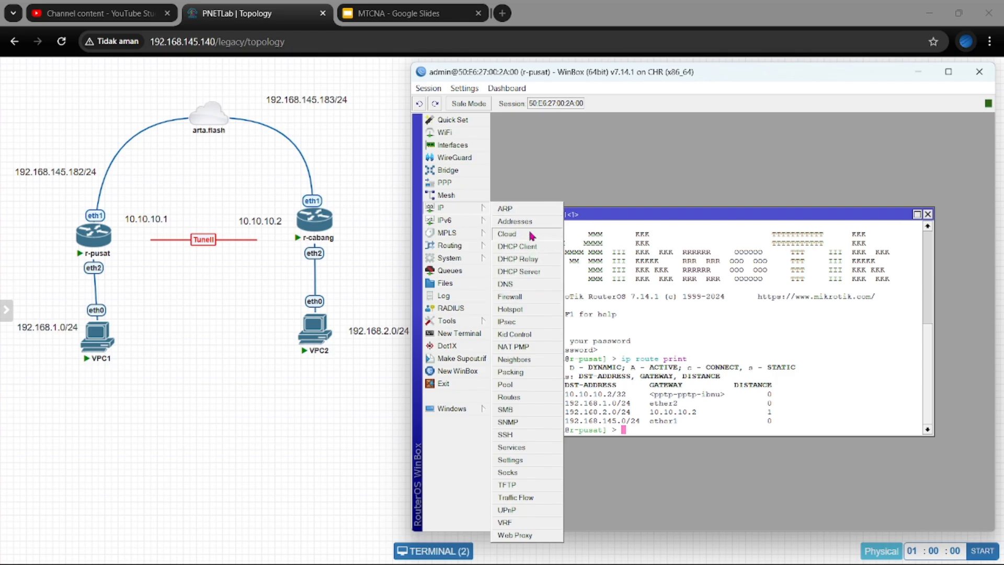
- Delete the static 192.168.2.0/24 route in Route List and re-run 'ip route print' to confirm
{"action": "left_click", "coordinate": [517, 397]}
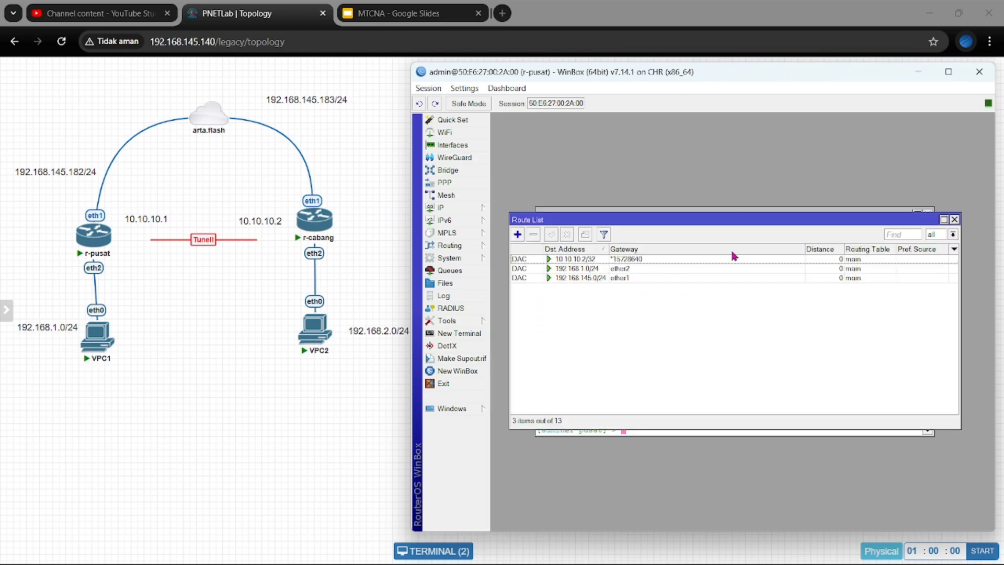
{"action": "left_click", "coordinate": [560, 279]}
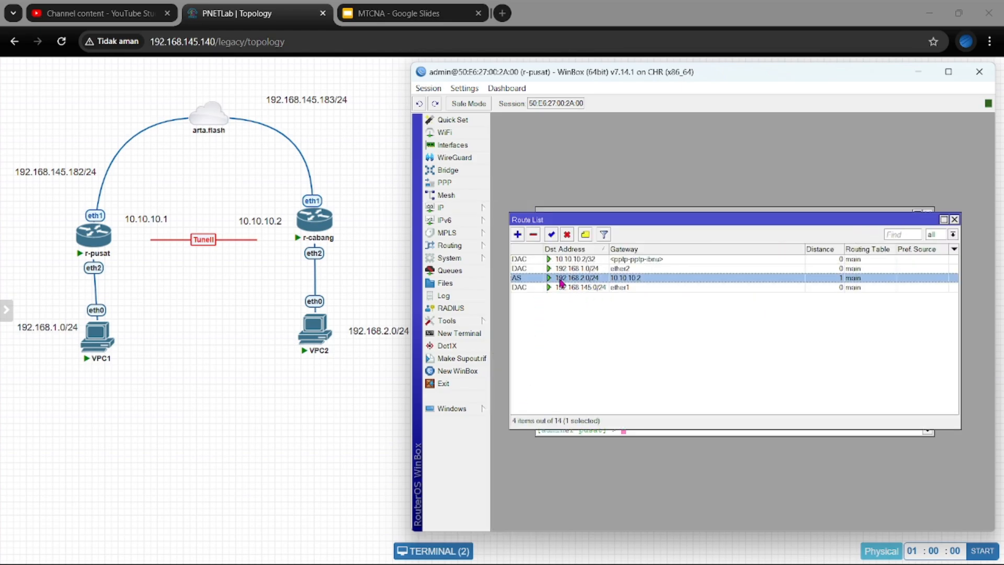
{"action": "left_click", "coordinate": [533, 235]}
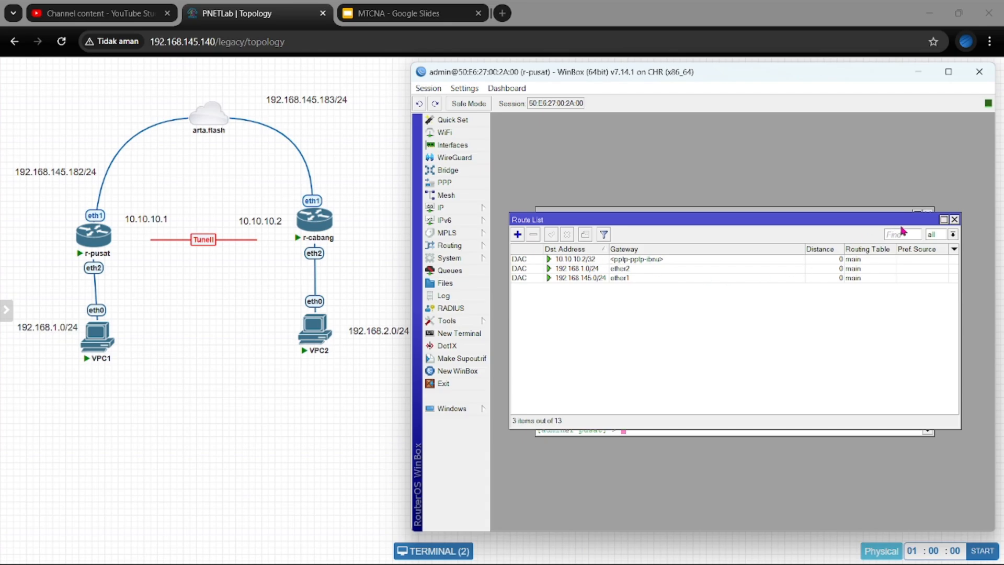
{"action": "left_click", "coordinate": [955, 219]}
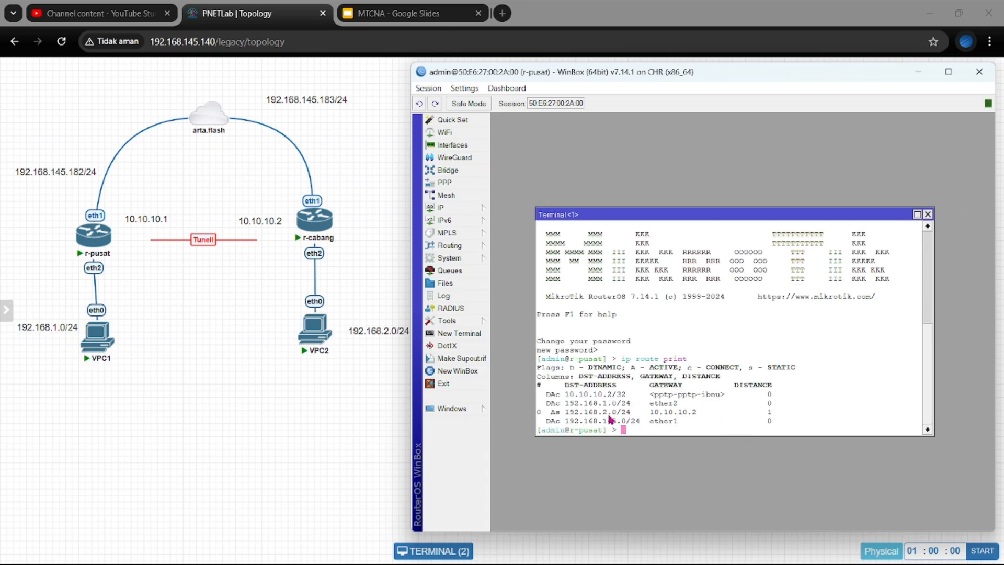
{"action": "key", "text": "Up"}
{"action": "key", "text": "Return"}
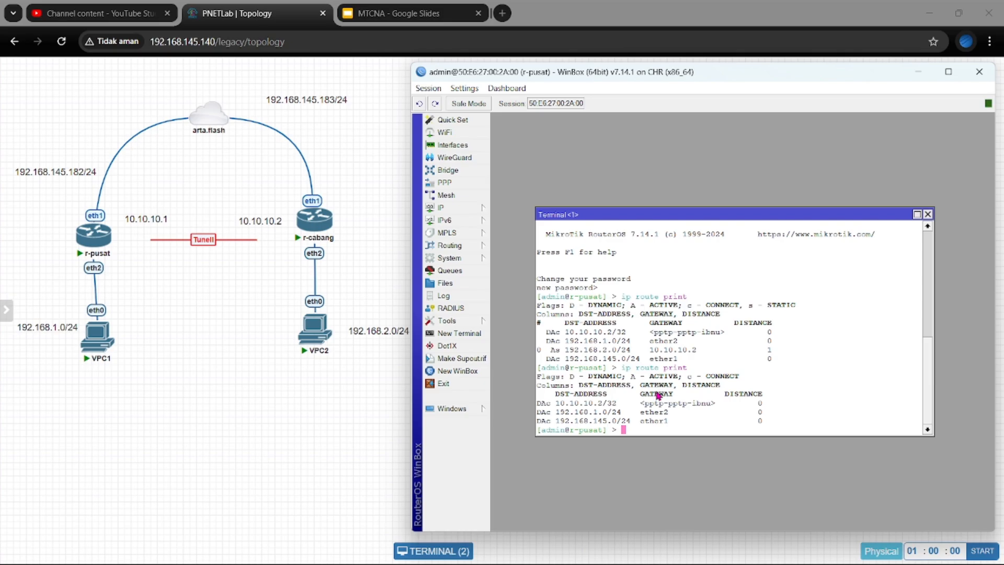
- In /ip route, add dst-address=192.168.2.0/24 gateway=10.10.10.2, print to verify, and close the terminal
{"action": "type", "text": "ip route"}
{"action": "key", "text": "Return"}
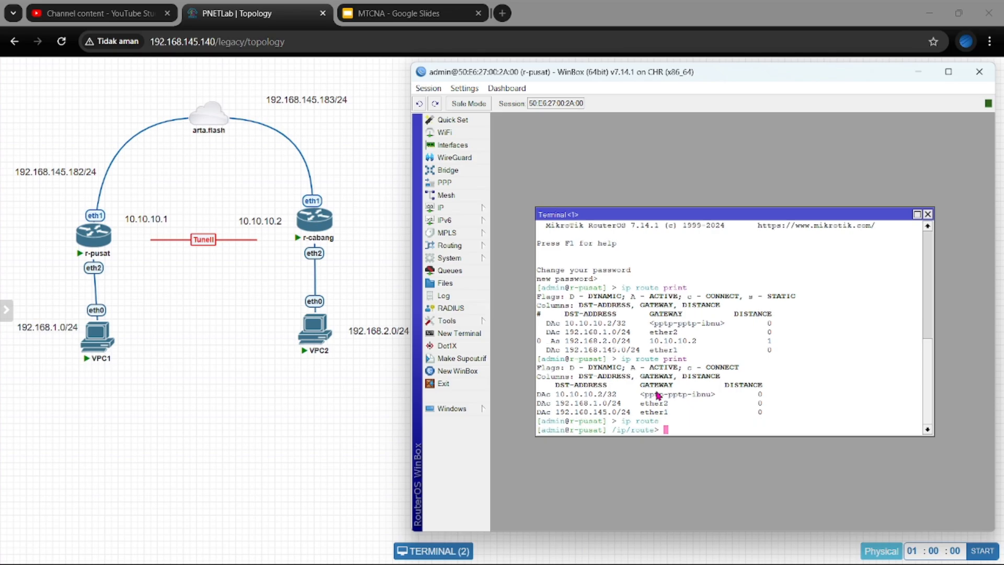
{"action": "type", "text": "add dst-address="}
{"action": "type", "text": "192"}
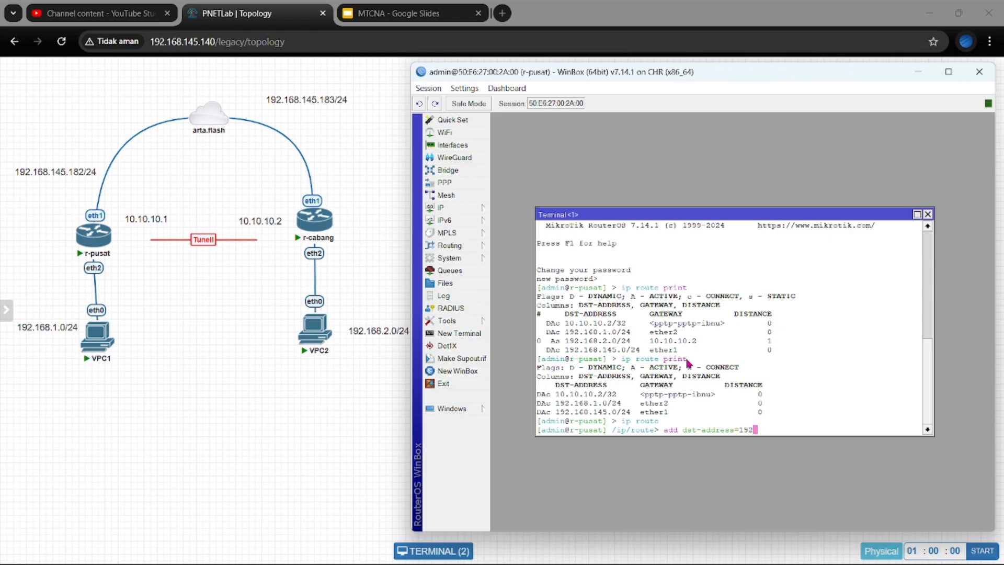
{"action": "type", "text": ".168.2.0/24 gateway="}
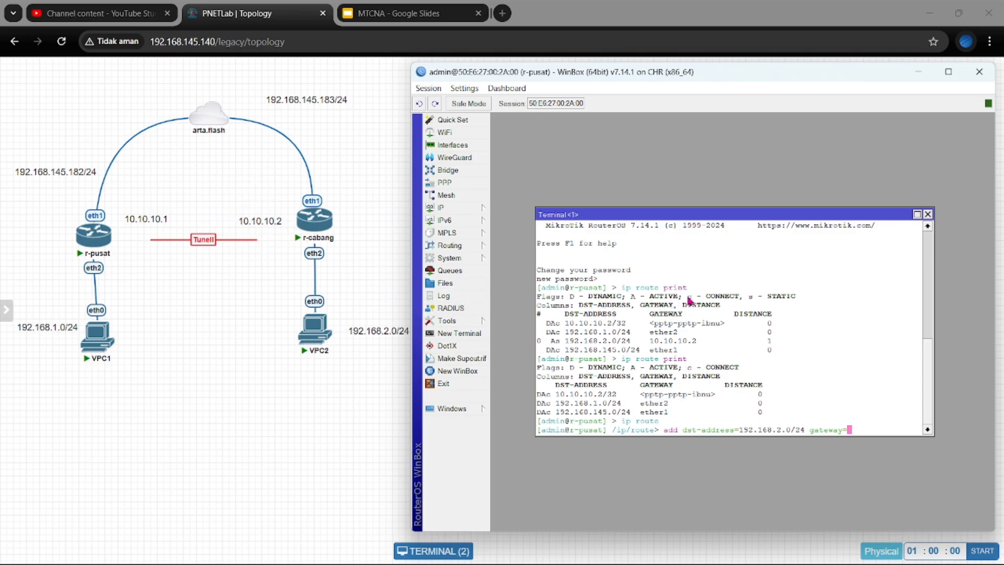
{"action": "type", "text": "10"}
{"action": "type", "text": ".10.10.2"}
{"action": "key", "text": "Return"}
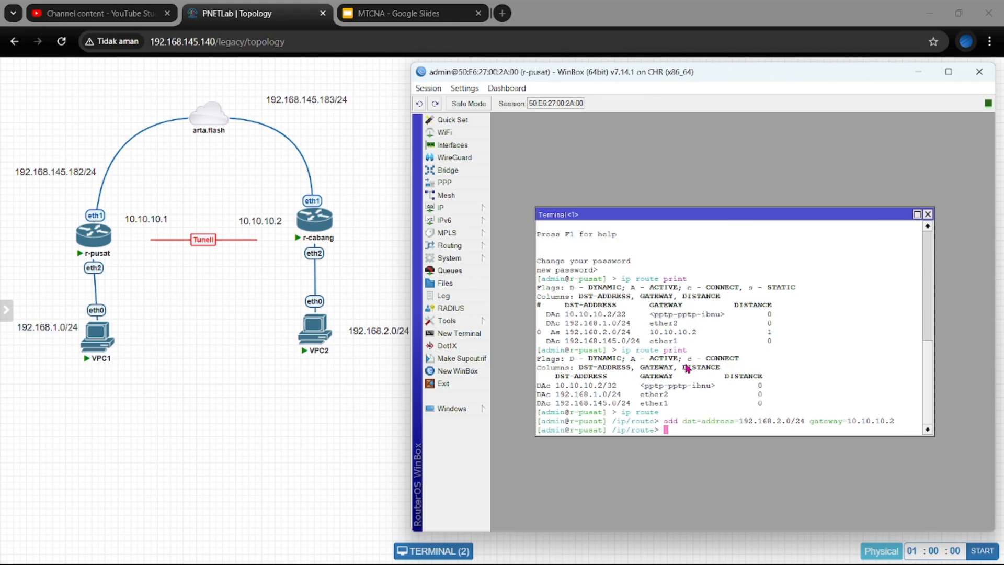
{"action": "type", "text": "print"}
{"action": "key", "text": "Return"}
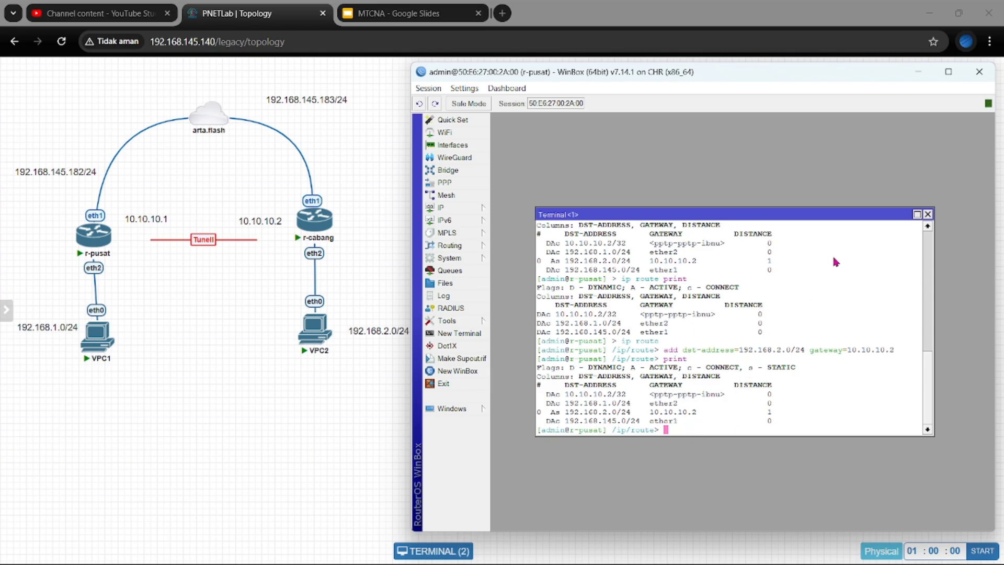
{"action": "left_click", "coordinate": [929, 214]}
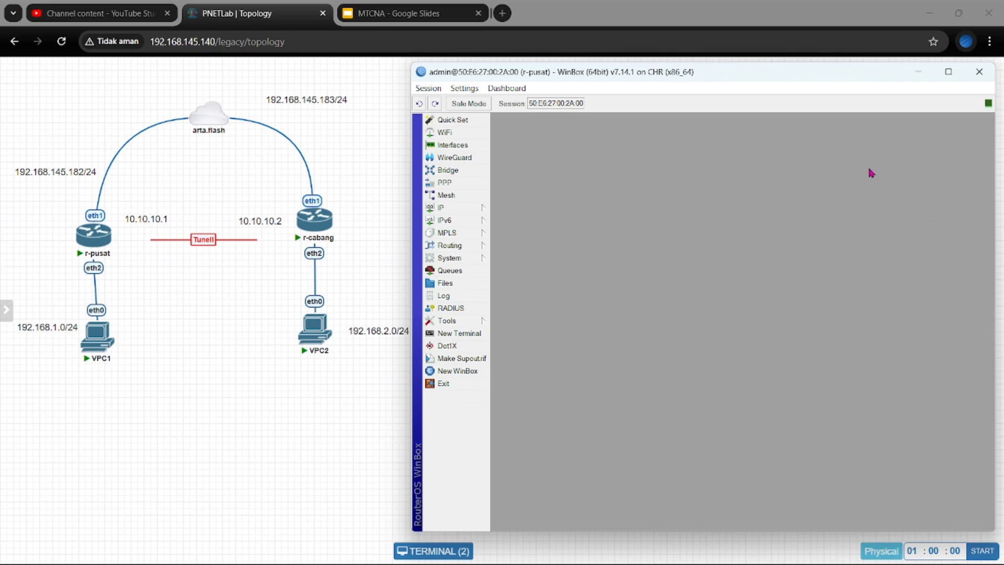
- On r-cabang, close PPP and delete the static route to 192.168.1.0/24 from Route List
{"action": "left_click", "coordinate": [918, 71]}
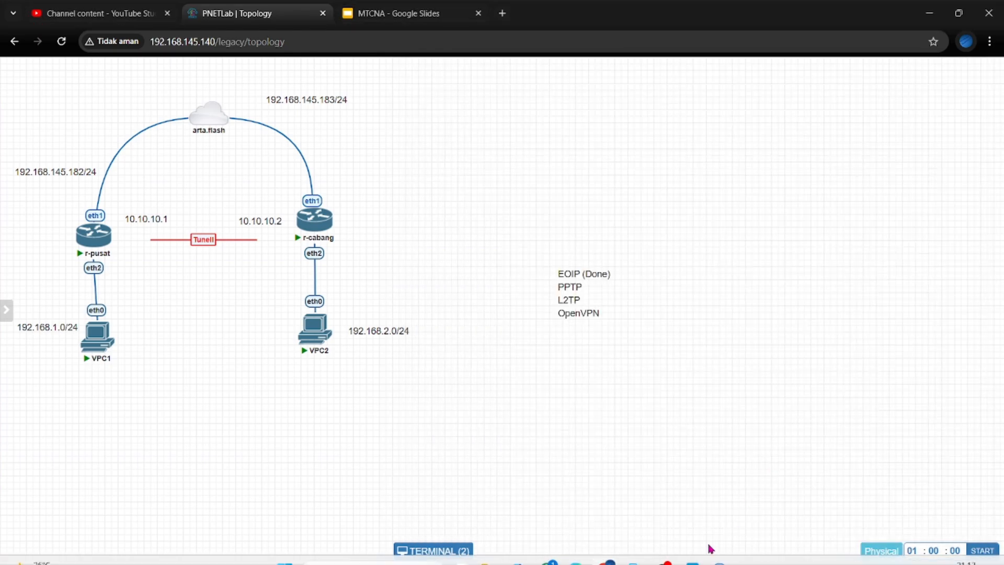
{"action": "mouse_move", "coordinate": [719, 549]}
{"action": "left_click", "coordinate": [747, 514]}
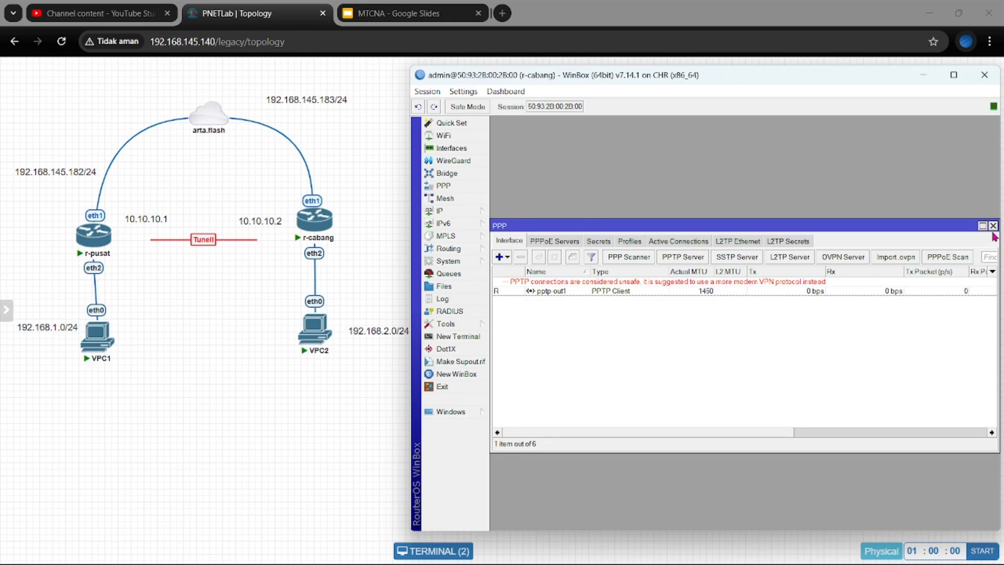
{"action": "left_click", "coordinate": [993, 226]}
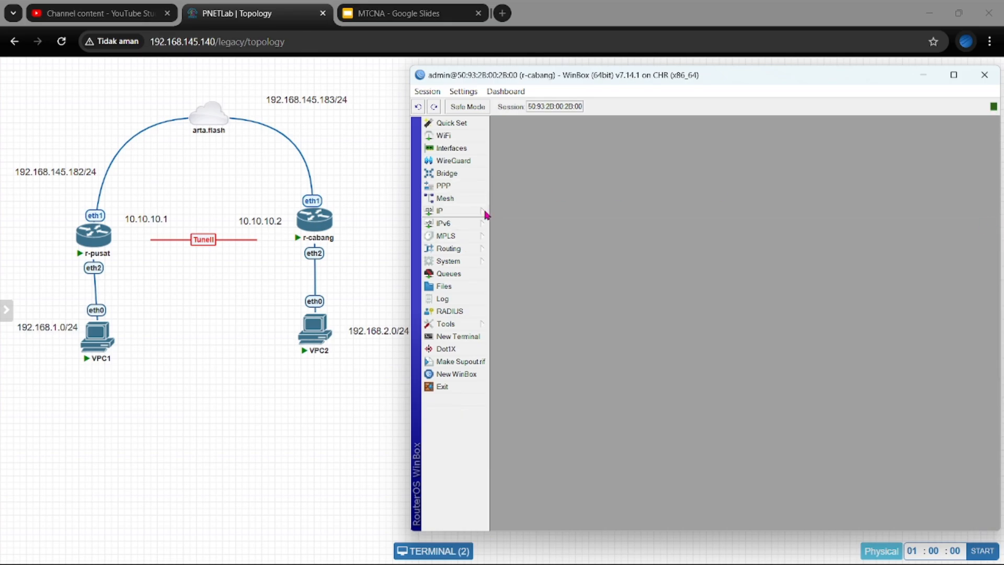
{"action": "left_click", "coordinate": [458, 213]}
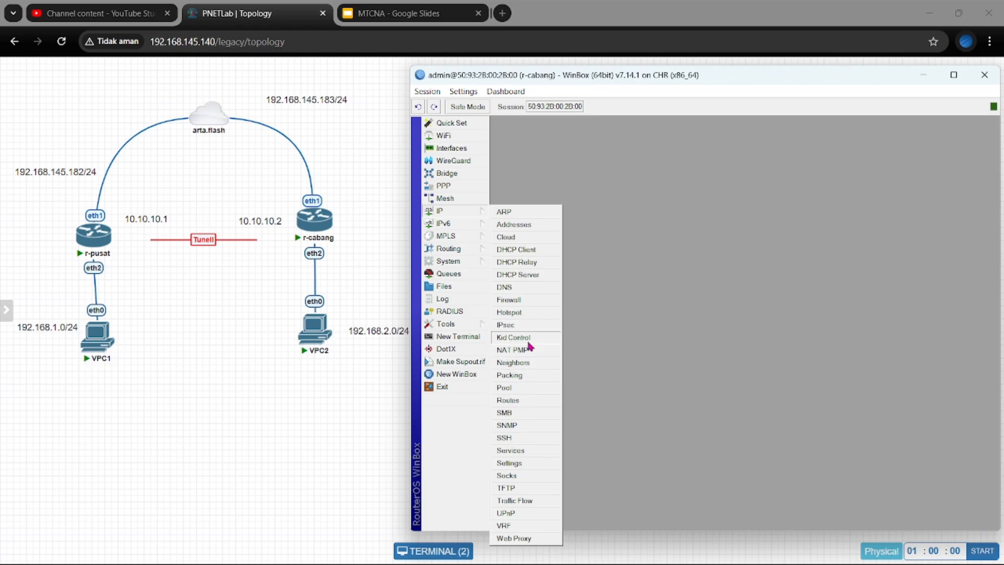
{"action": "left_click", "coordinate": [507, 401]}
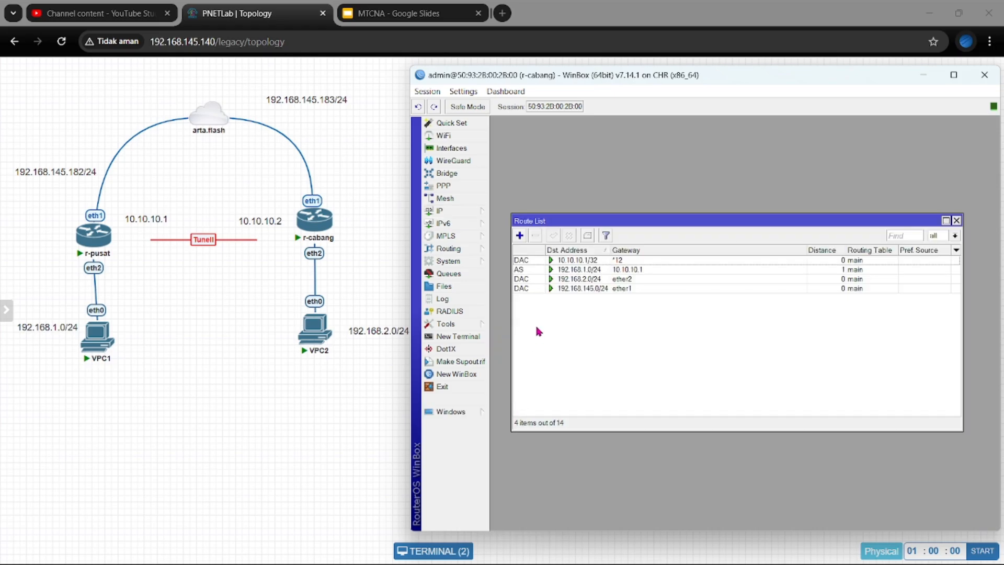
{"action": "left_click", "coordinate": [534, 275]}
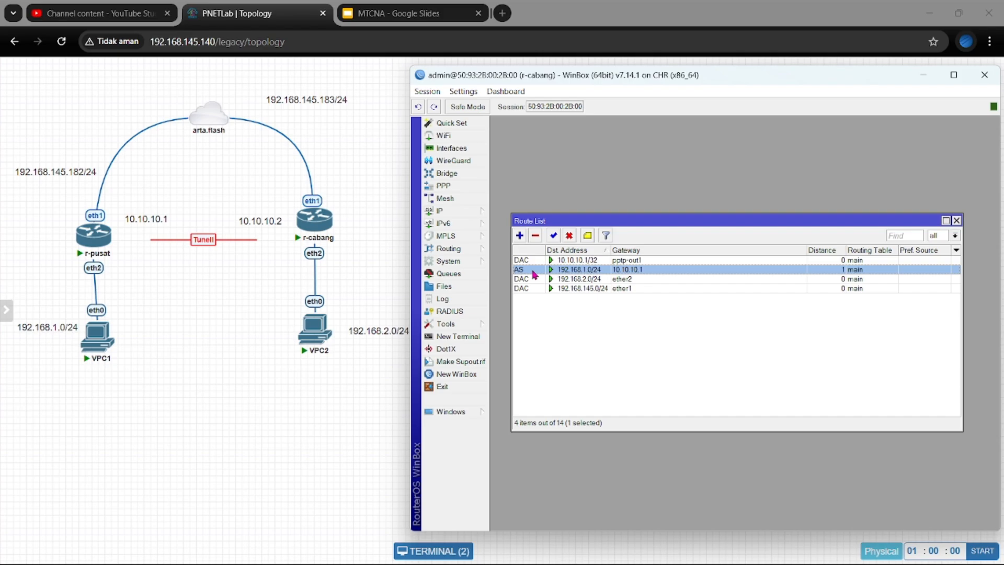
{"action": "left_click", "coordinate": [535, 239]}
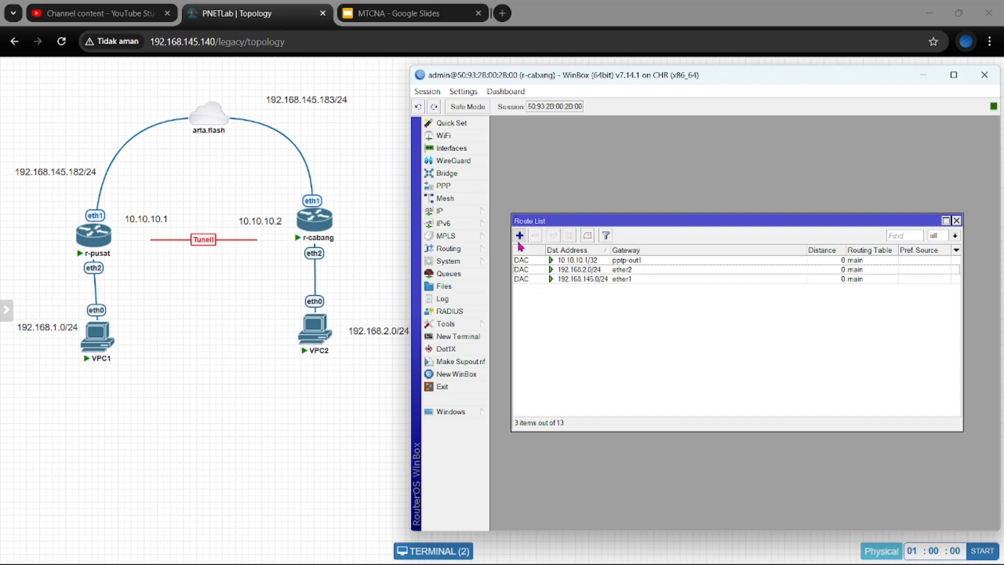
- Add a new static route to 192.168.1.0/24 via gateway 10.10.10.1 and save it
{"action": "left_click", "coordinate": [520, 238]}
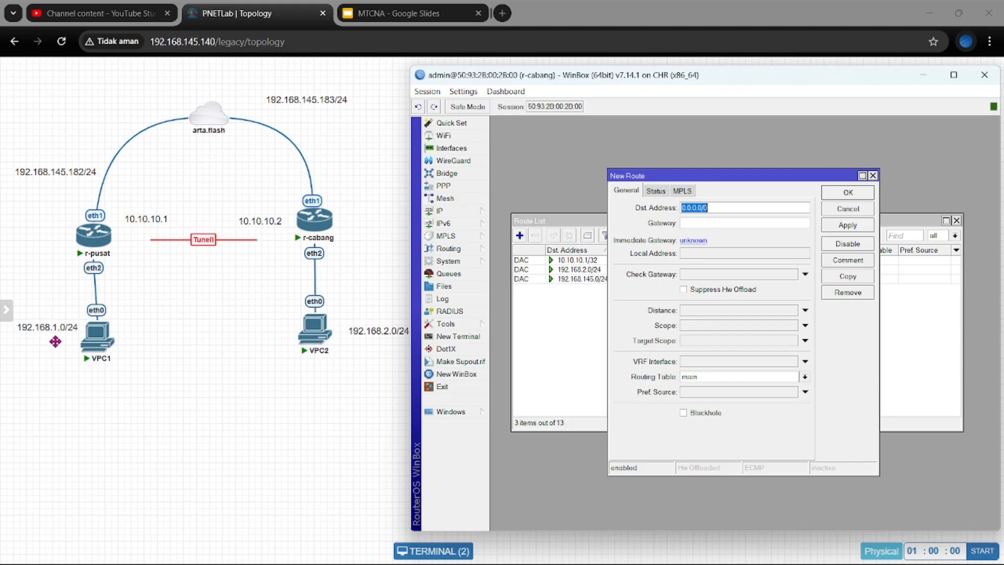
{"action": "type", "text": "10.10.10."}
{"action": "type", "text": "10.10.1"}
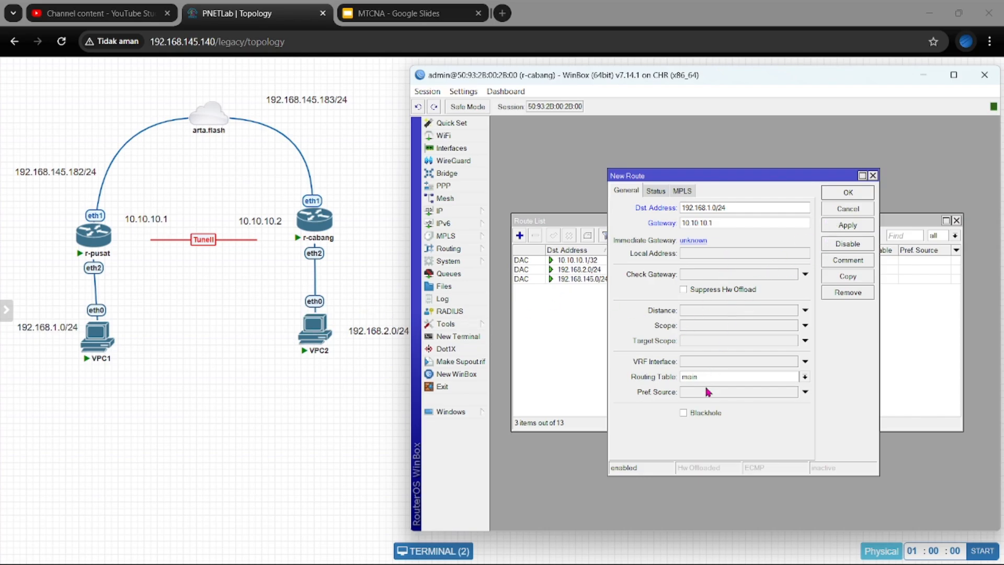
{"action": "left_click", "coordinate": [835, 229]}
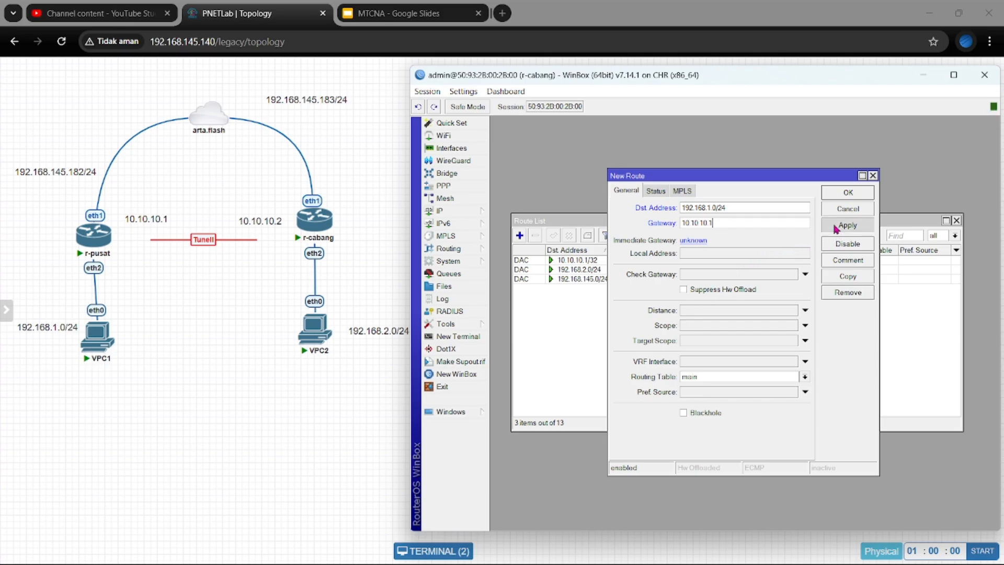
{"action": "left_click", "coordinate": [848, 193]}
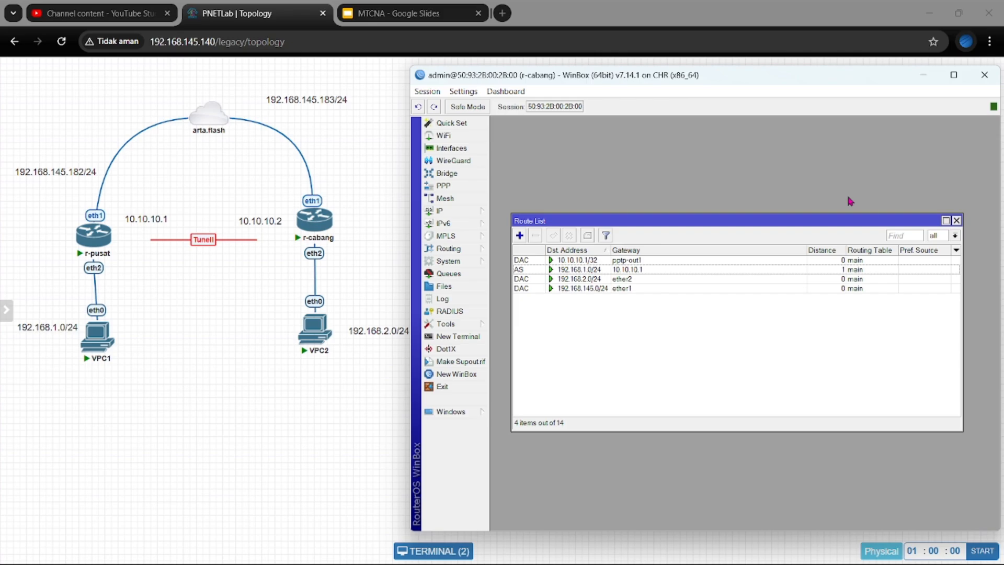
{"action": "left_click", "coordinate": [921, 77]}
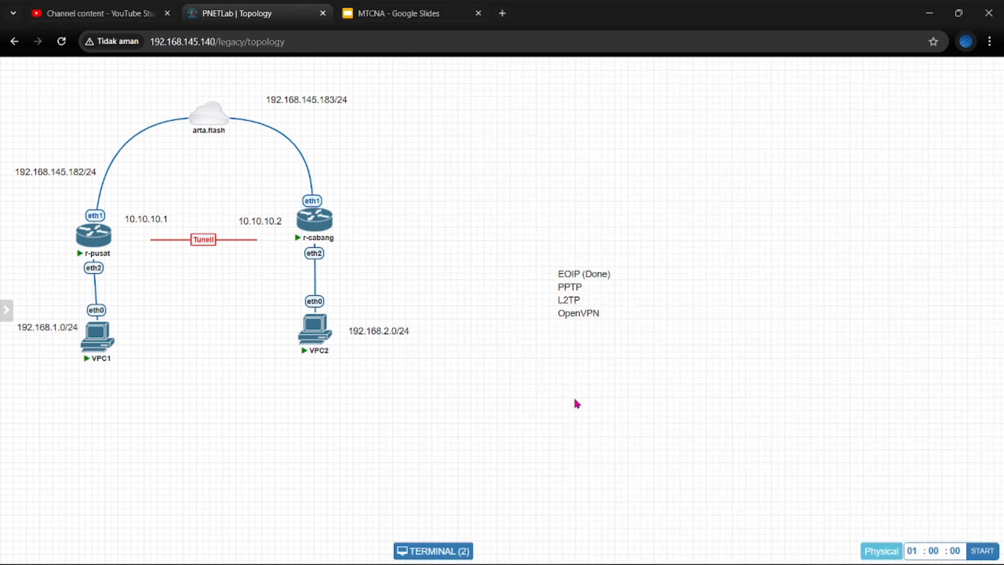
{"action": "mouse_move", "coordinate": [718, 556]}
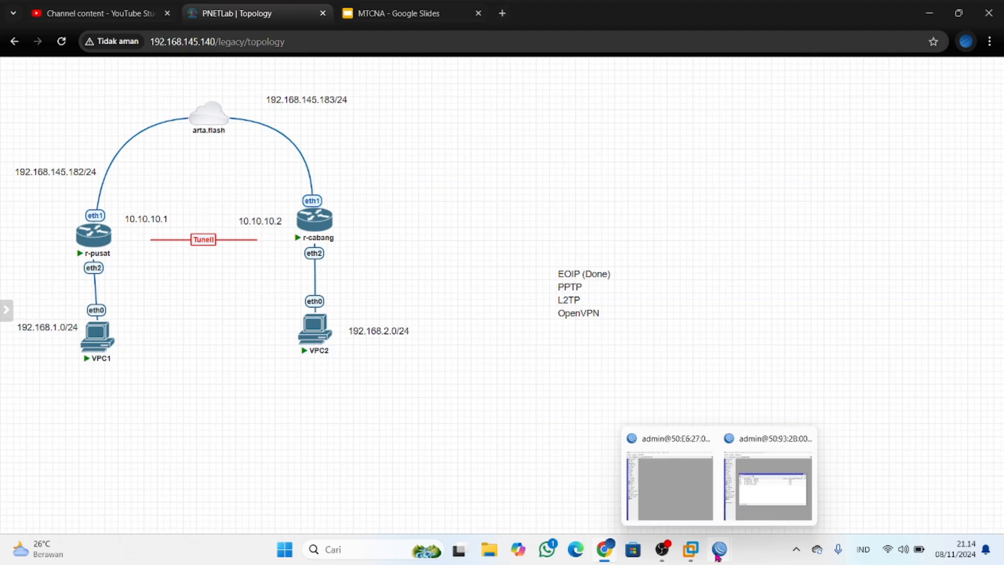
{"action": "left_click", "coordinate": [745, 494]}
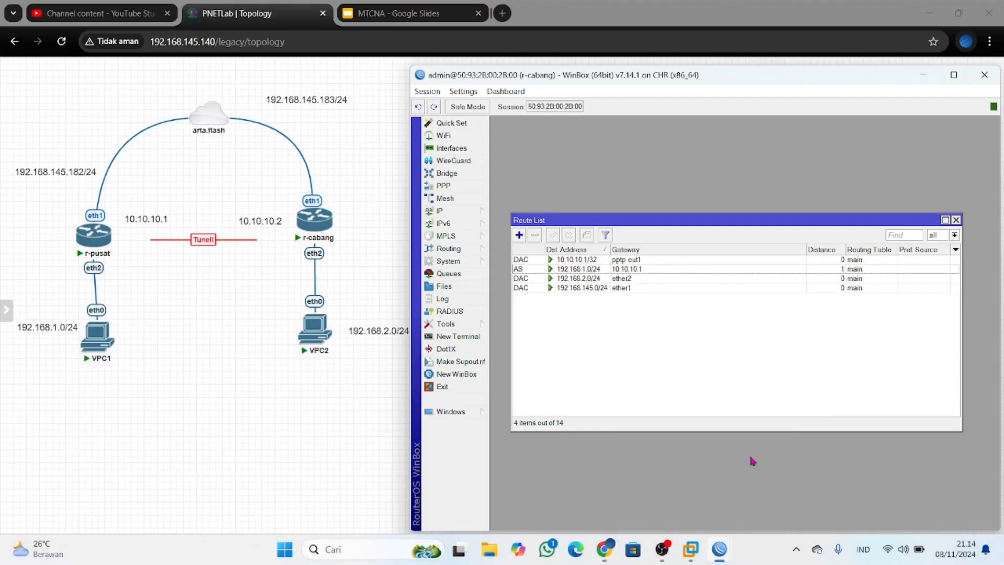
- Close r-cabang's Route List, open a terminal skipping the new-password prompt, and minimise WinBox
{"action": "left_click", "coordinate": [957, 221]}
{"action": "left_click", "coordinate": [481, 336]}
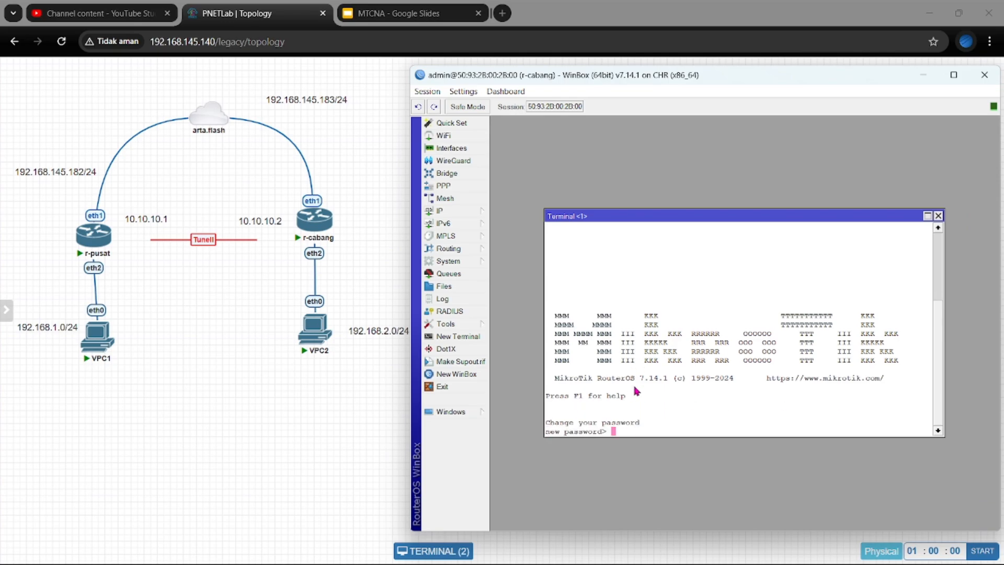
{"action": "key", "text": "Return"}
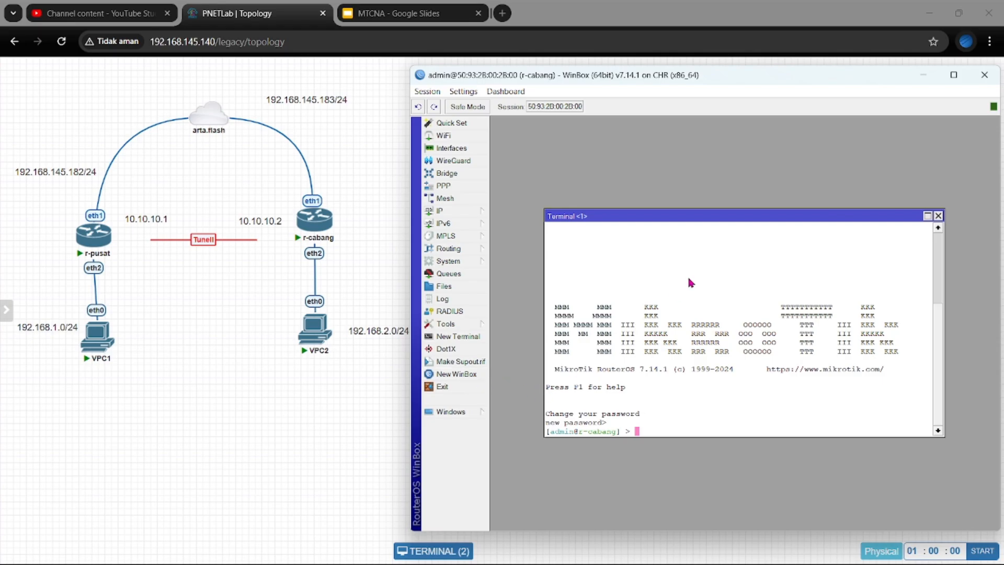
{"action": "left_click", "coordinate": [922, 75]}
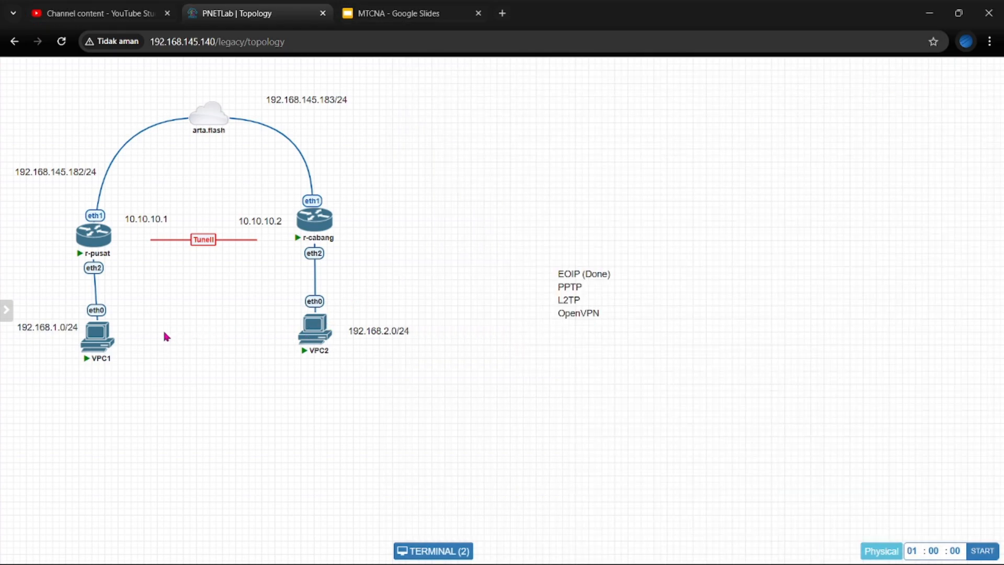
- Open VPC1's console and run 'show ip' to confirm its DHCP address 192.168.1.253
{"action": "left_click", "coordinate": [88, 346]}
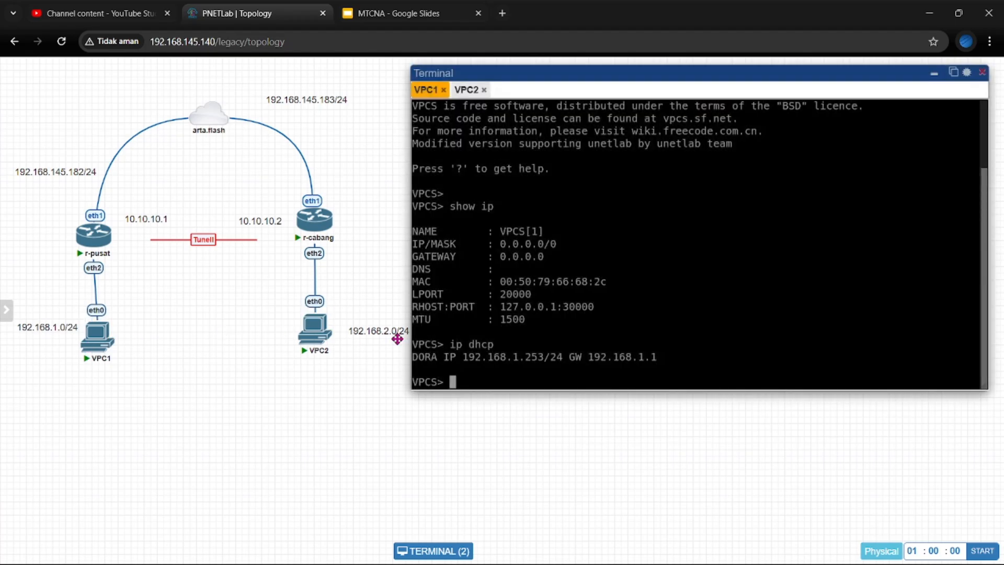
{"action": "type", "text": "pin"}
{"action": "key", "text": "BackSpace"}
{"action": "key", "text": "BackSpace"}
{"action": "key", "text": "BackSpace"}
{"action": "type", "text": "show ip"}
{"action": "key", "text": "Return"}
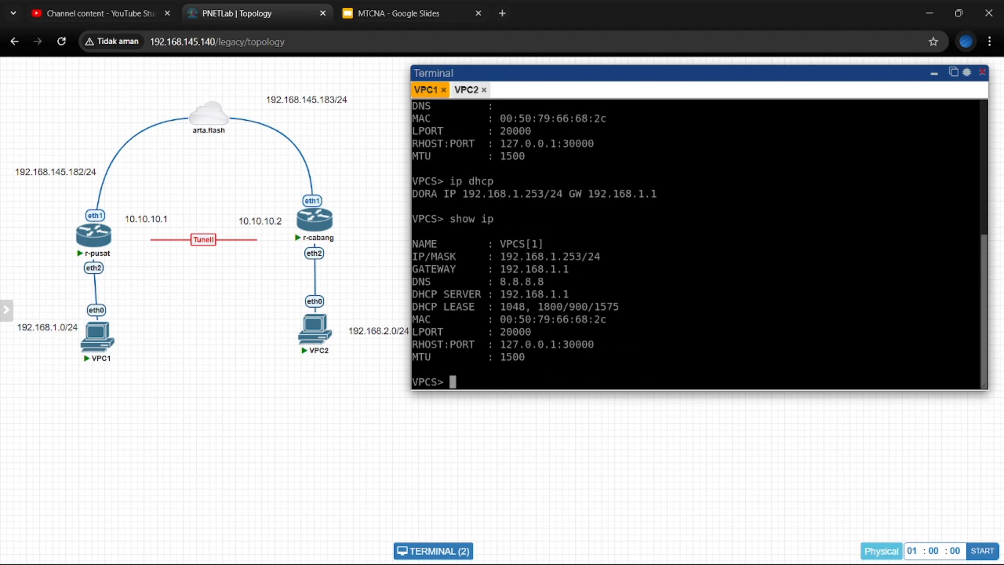
- Ping 192.168.2.0 from VPC1, stopping it with Ctrl+C, then recall the ping command
{"action": "type", "text": "ping 192.168.1"}
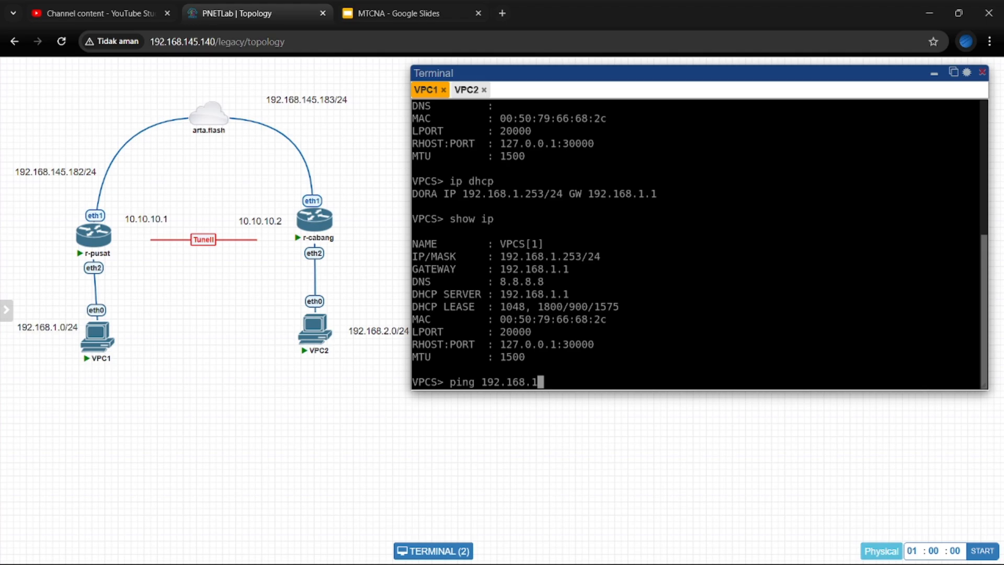
{"action": "key", "text": "BackSpace"}
{"action": "type", "text": "2.0"}
{"action": "key", "text": "Return"}
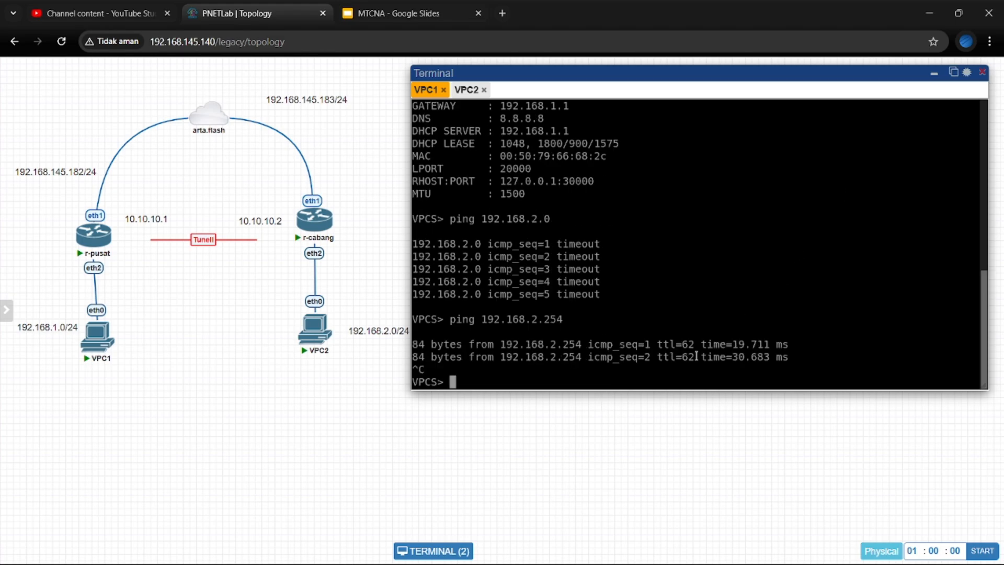
{"action": "scroll", "coordinate": [695, 355], "scroll_direction": "up", "scroll_amount": 4}
{"action": "scroll", "coordinate": [696, 356], "scroll_direction": "down", "scroll_amount": 3}
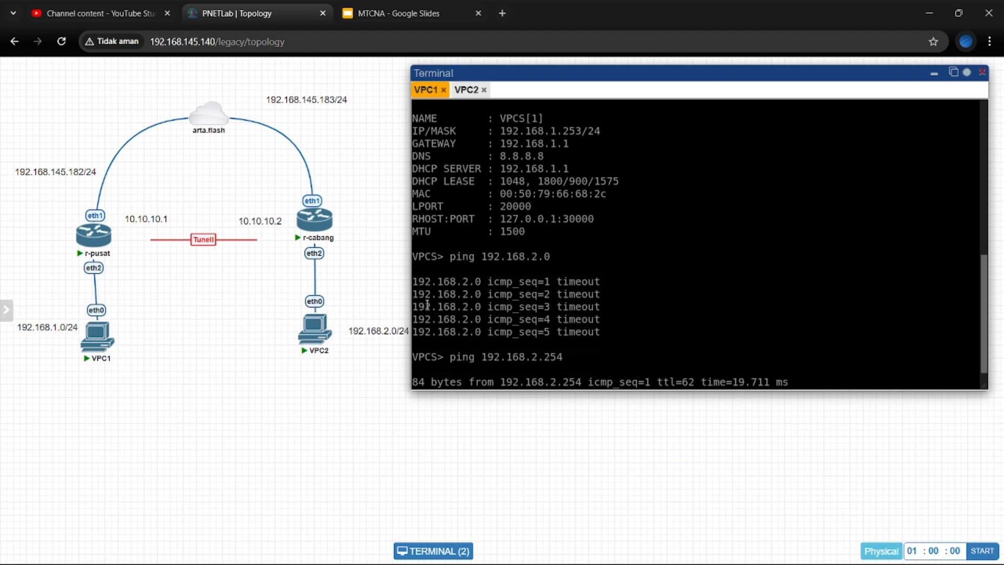
{"action": "key", "text": "ctrl+c"}
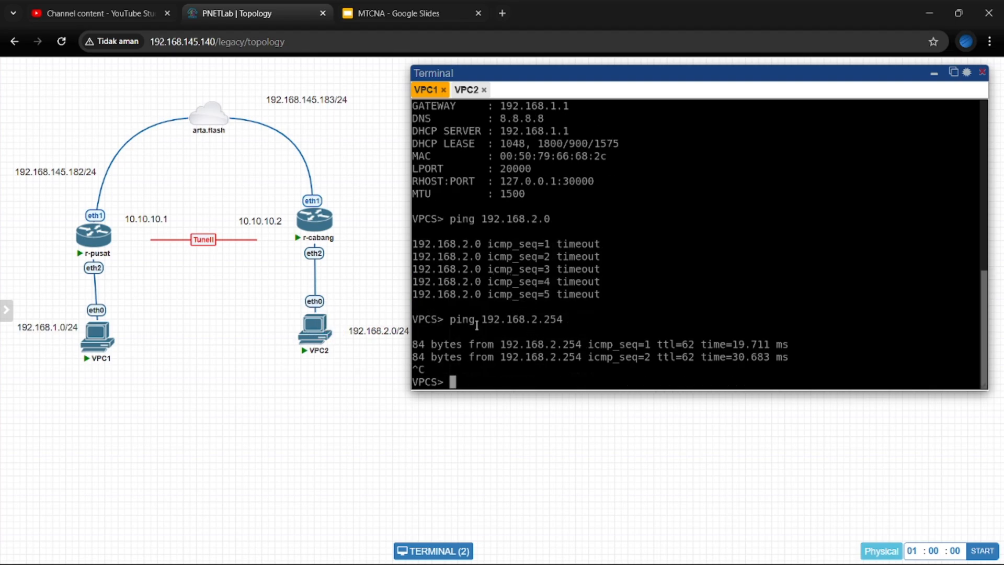
{"action": "key", "text": "Up"}
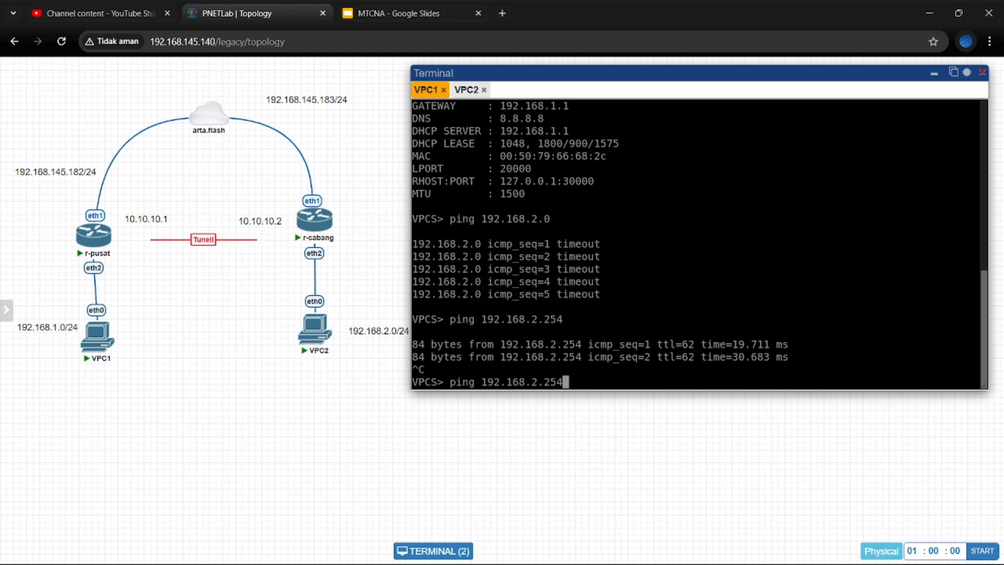
{"action": "left_click", "coordinate": [467, 89]}
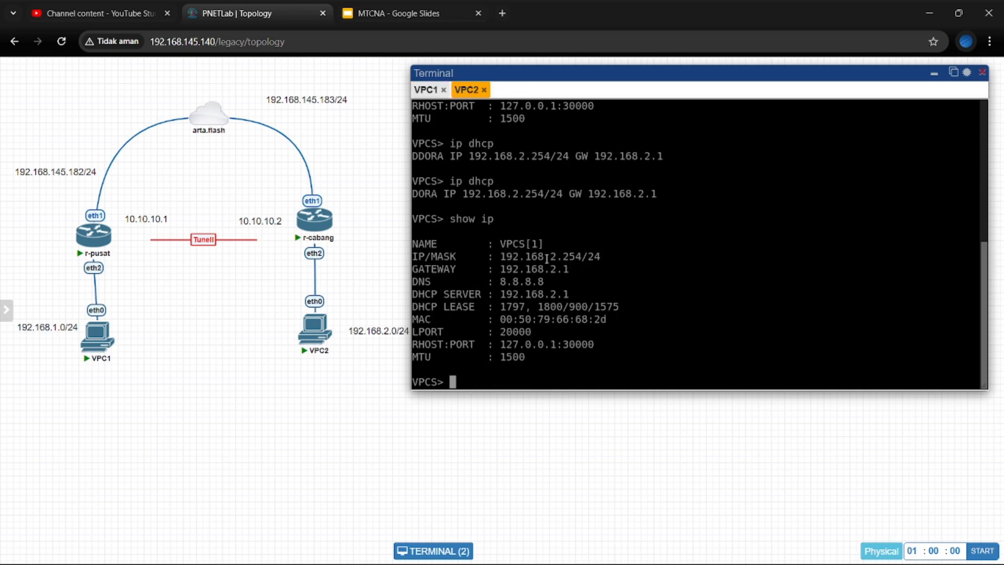
- Ping 192.168.2.254 from VPC1 and 192.168.1.253 from VPC2, then return to the MTCNA slides
{"action": "left_click", "coordinate": [432, 91]}
{"action": "key", "text": "Return"}
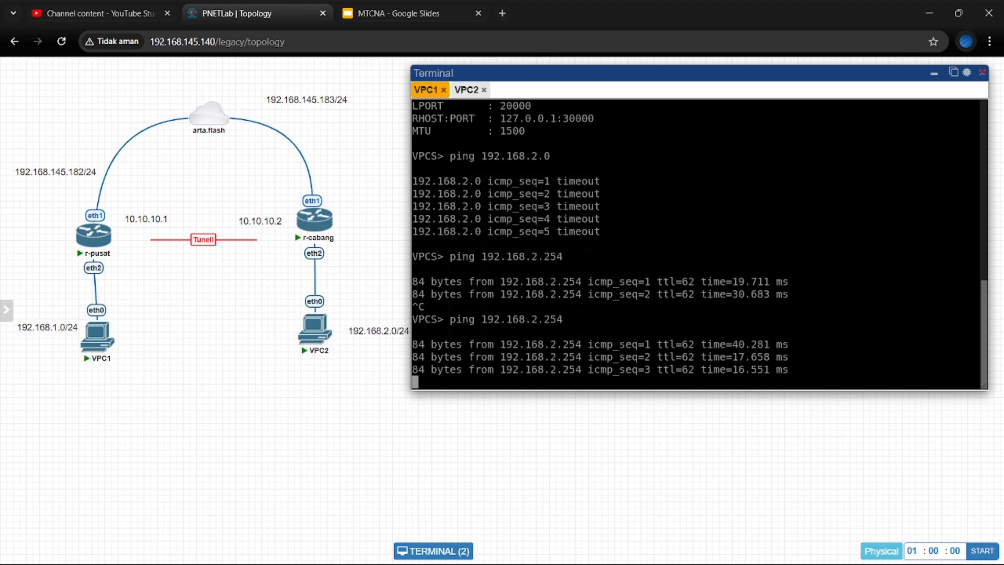
{"action": "left_click", "coordinate": [466, 91]}
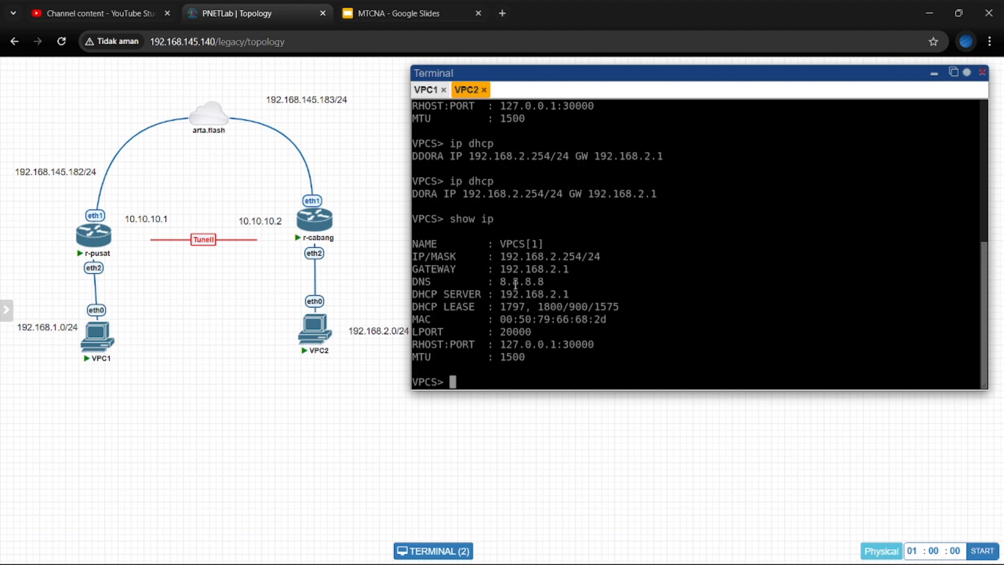
{"action": "type", "text": "ping 192.168."}
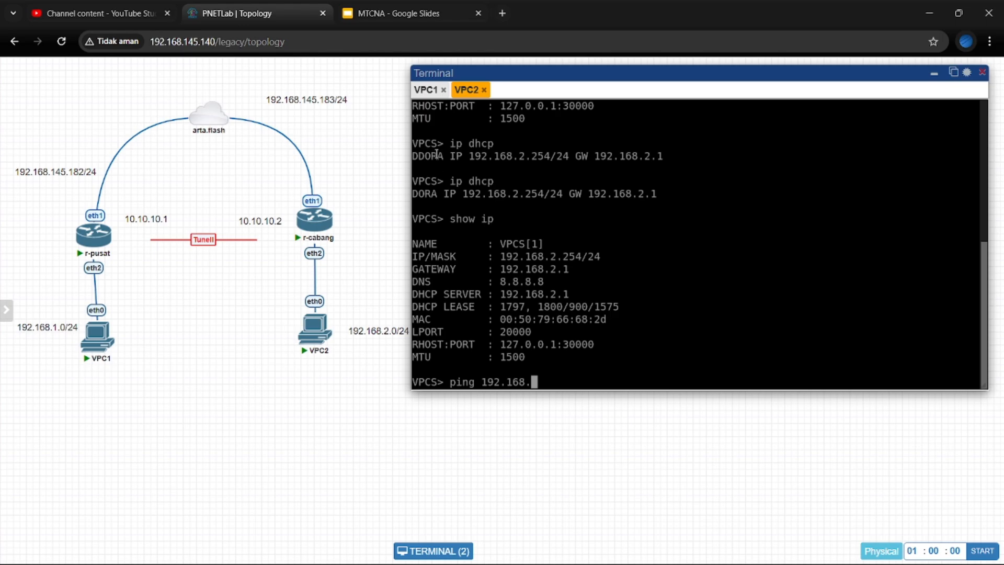
{"action": "left_click", "coordinate": [418, 94]}
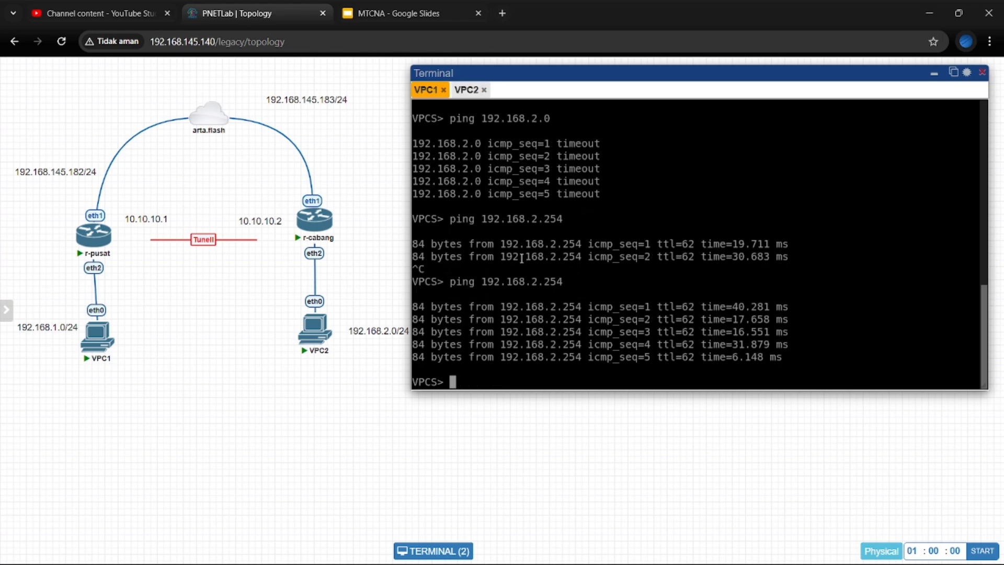
{"action": "scroll", "coordinate": [522, 258], "scroll_direction": "up", "scroll_amount": 6}
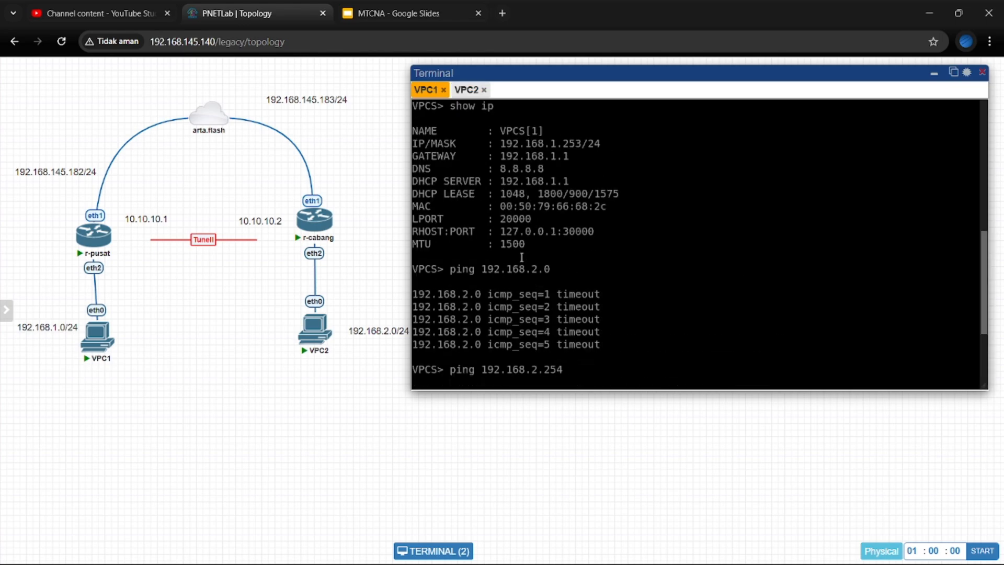
{"action": "left_click", "coordinate": [469, 90]}
{"action": "type", "text": "1.253"}
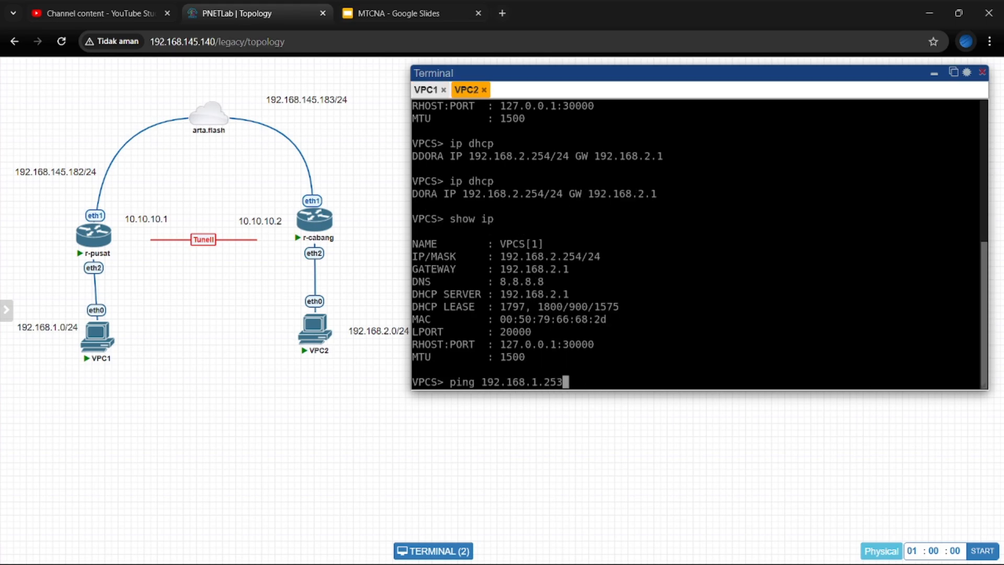
{"action": "key", "text": "Return"}
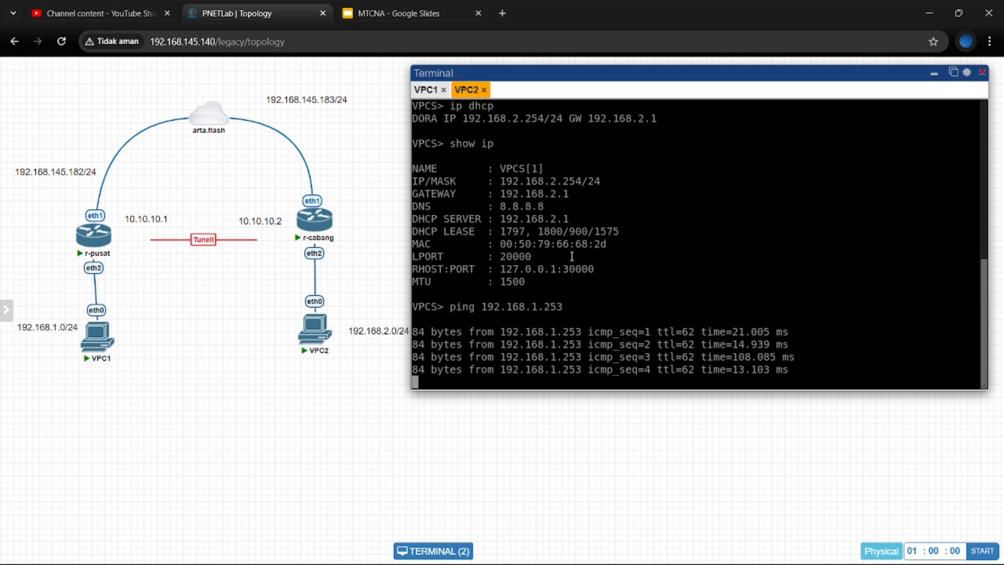
{"action": "left_click", "coordinate": [428, 90]}
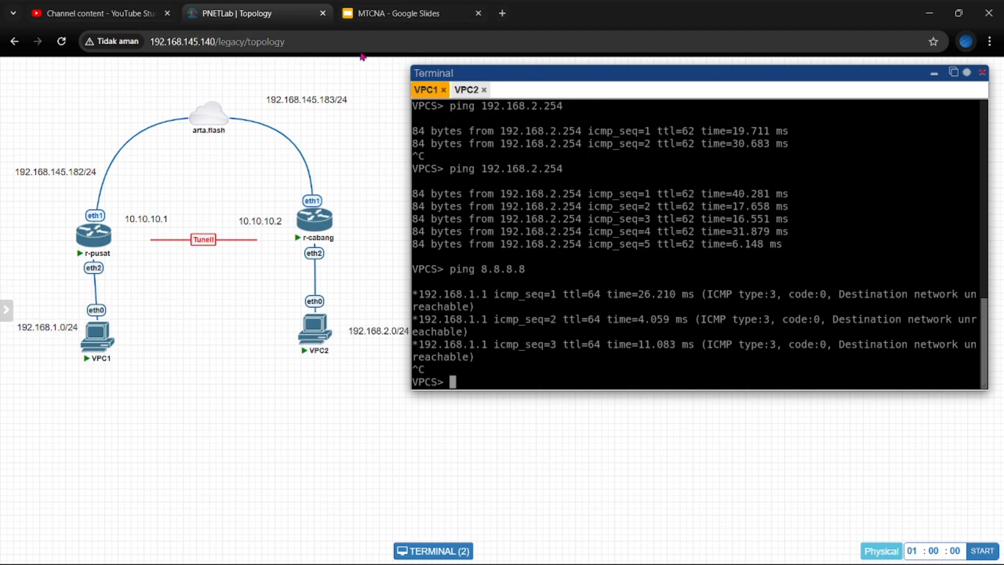
{"action": "left_click", "coordinate": [369, 13]}
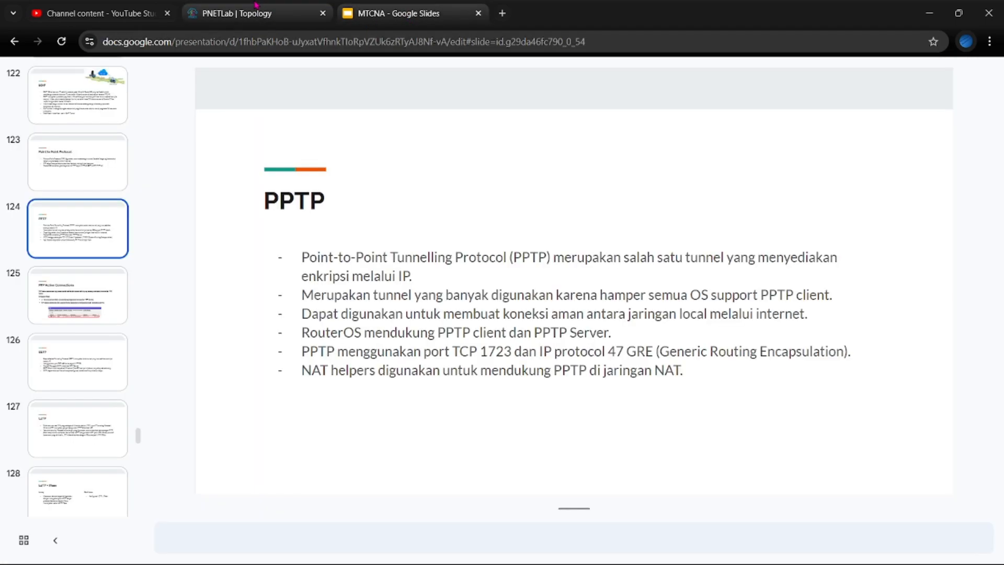
- Glance at the PPP Active Connections slide and slide 126, returning to the PPTP slide
{"action": "left_click", "coordinate": [96, 308]}
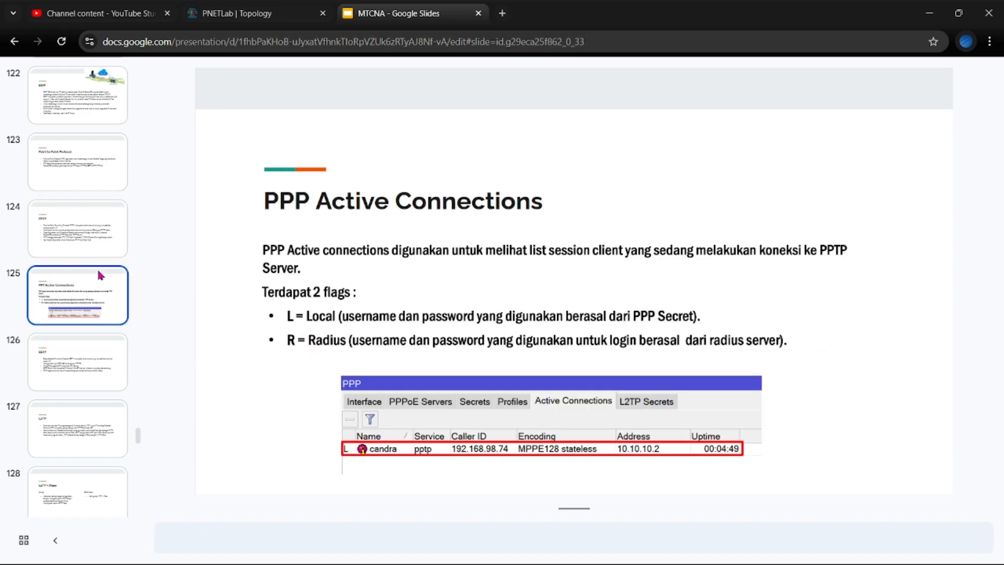
{"action": "left_click", "coordinate": [95, 253]}
{"action": "scroll", "coordinate": [95, 253], "scroll_direction": "down", "scroll_amount": 2}
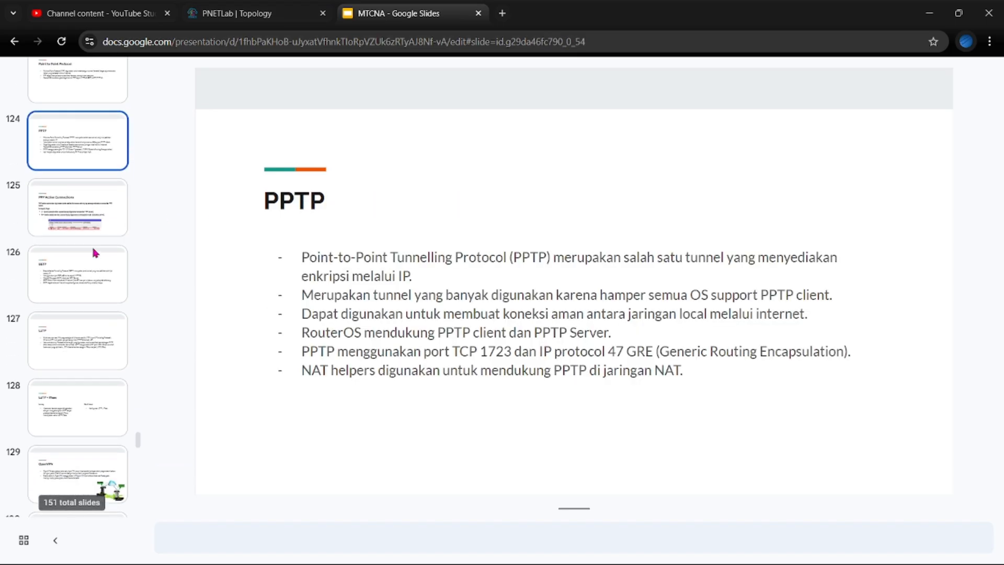
{"action": "left_click", "coordinate": [84, 285]}
{"action": "left_click", "coordinate": [74, 150]}
{"action": "scroll", "coordinate": [73, 150], "scroll_direction": "down", "scroll_amount": 2}
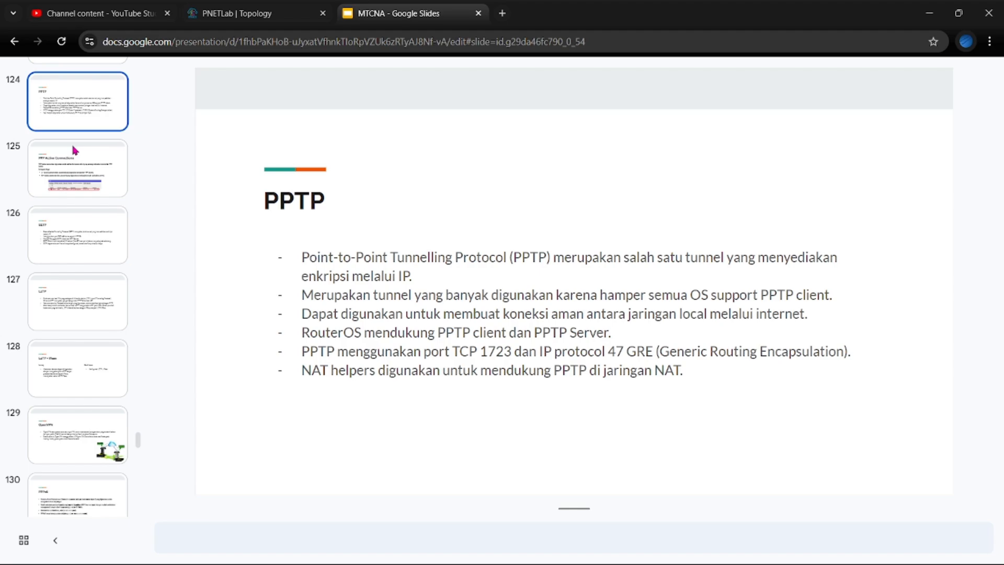
{"action": "scroll", "coordinate": [74, 151], "scroll_direction": "up", "scroll_amount": 3}
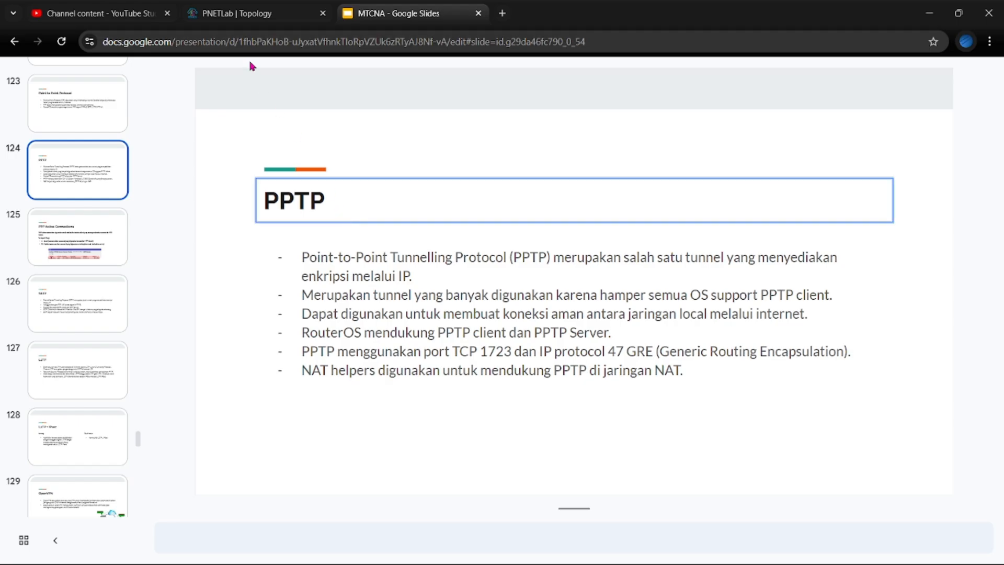
- Switch between the PNETLab topology and the MTCNA deck, settling on the L2TP slide 127
{"action": "left_click", "coordinate": [252, 13]}
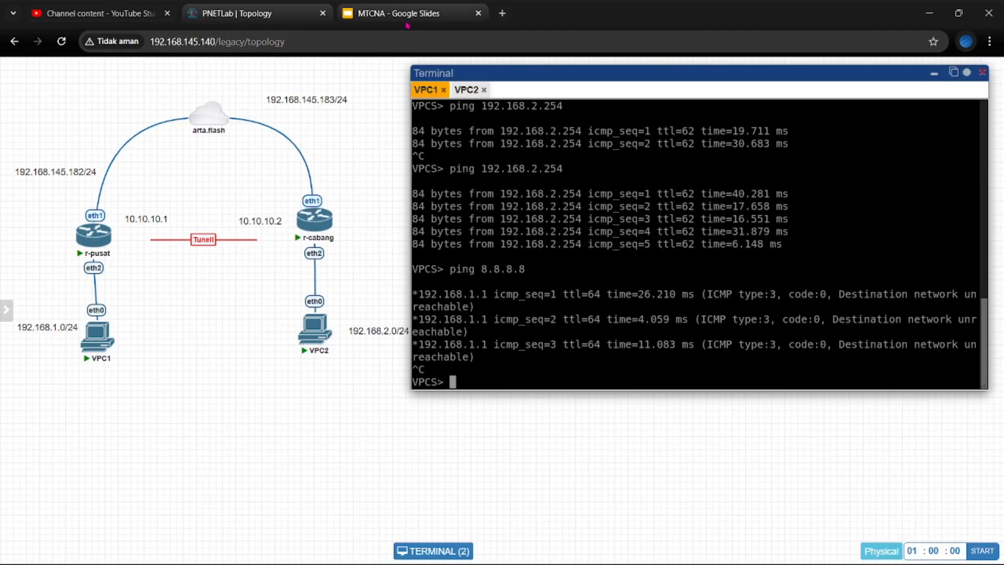
{"action": "left_click", "coordinate": [392, 14]}
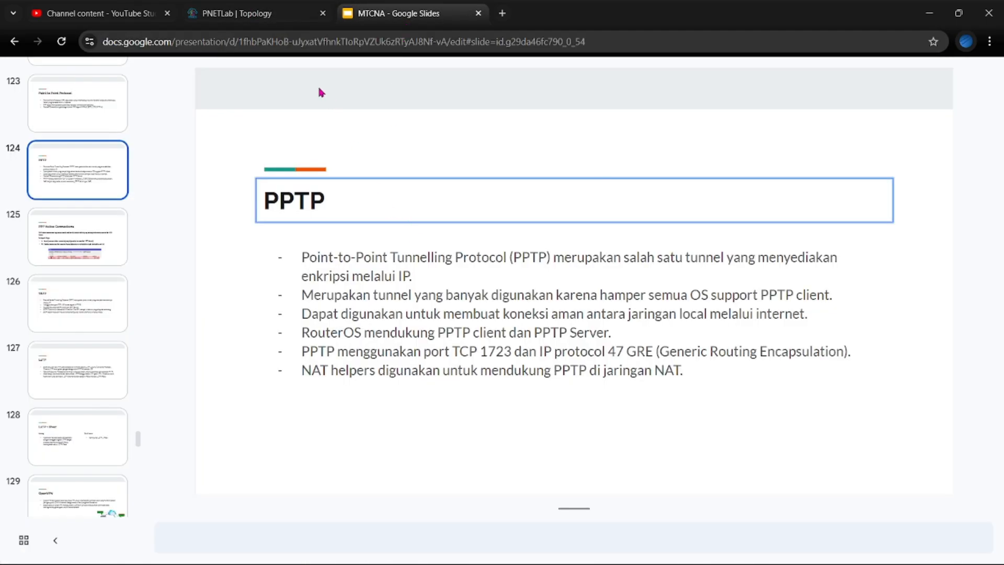
{"action": "left_click", "coordinate": [249, 6]}
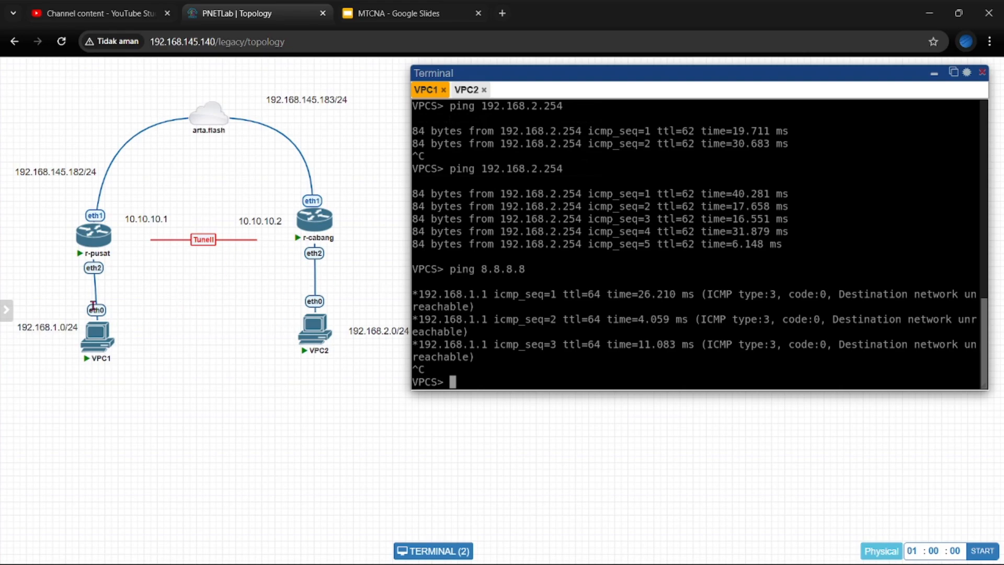
{"action": "left_click", "coordinate": [410, 16]}
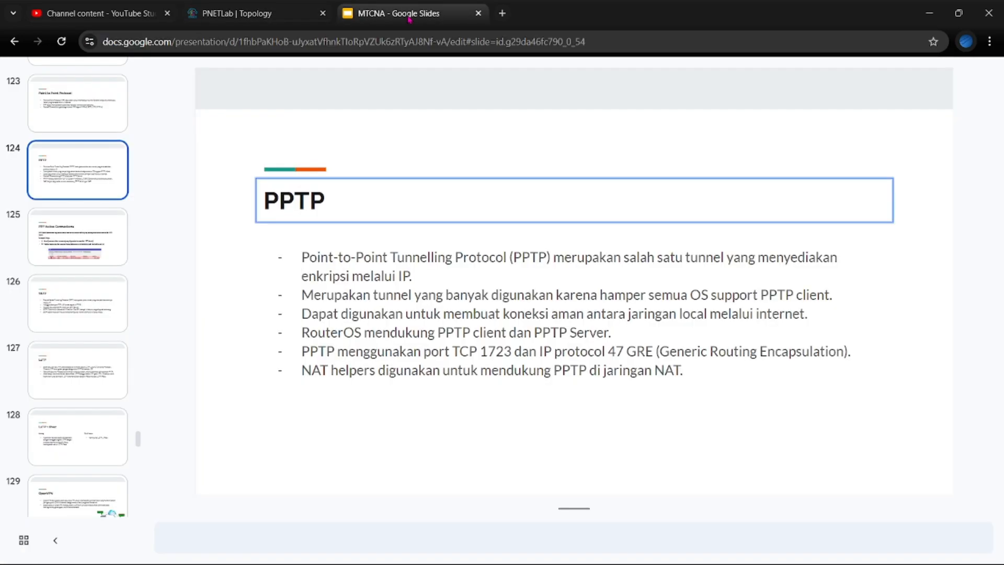
{"action": "scroll", "coordinate": [371, 227], "scroll_direction": "down", "scroll_amount": 1}
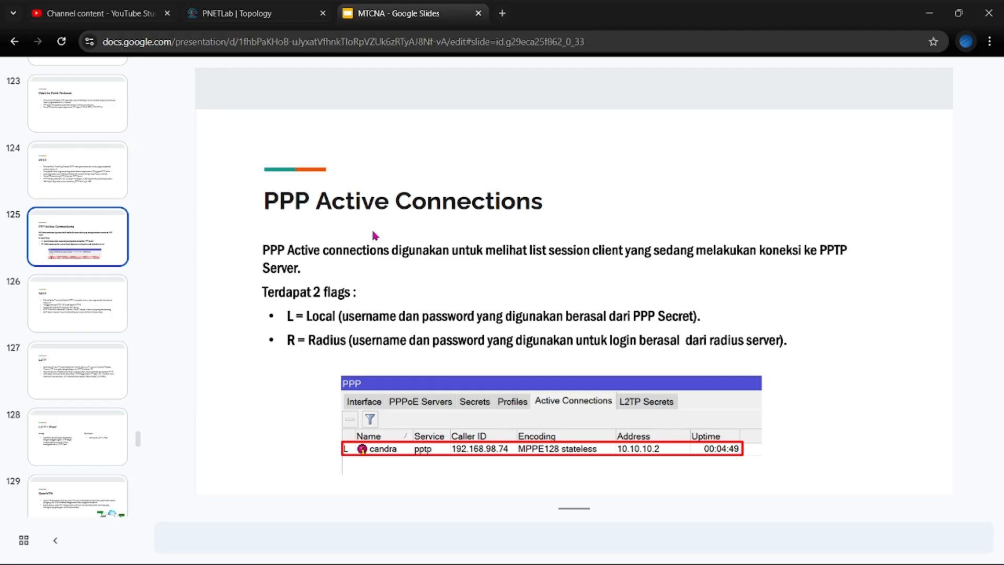
{"action": "scroll", "coordinate": [372, 231], "scroll_direction": "up", "scroll_amount": 1}
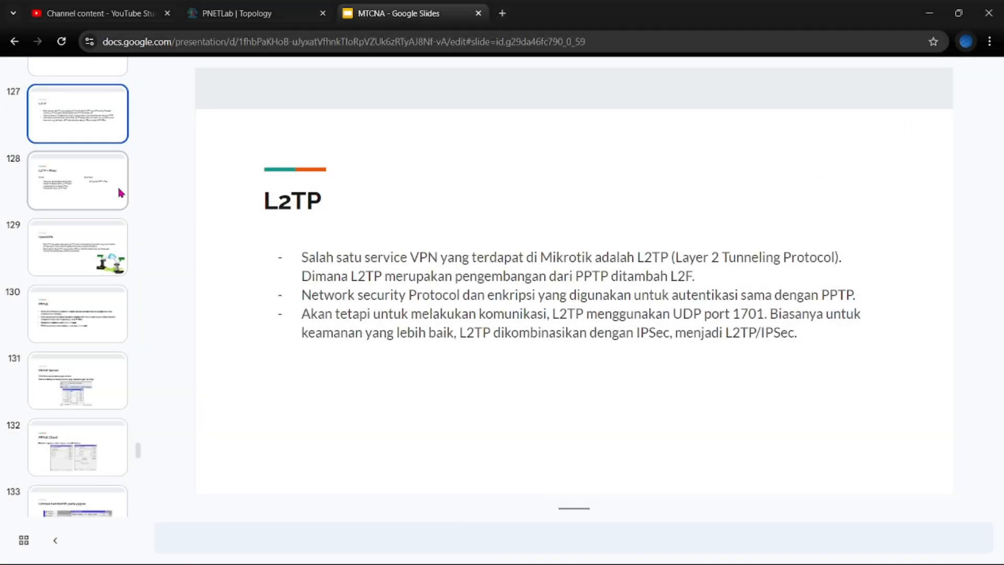
- Review the SSTP, PPTP and L2TP slides in turn
{"action": "scroll", "coordinate": [118, 184], "scroll_direction": "up", "scroll_amount": 1}
{"action": "left_click", "coordinate": [100, 131]}
{"action": "scroll", "coordinate": [94, 183], "scroll_direction": "up", "scroll_amount": 2}
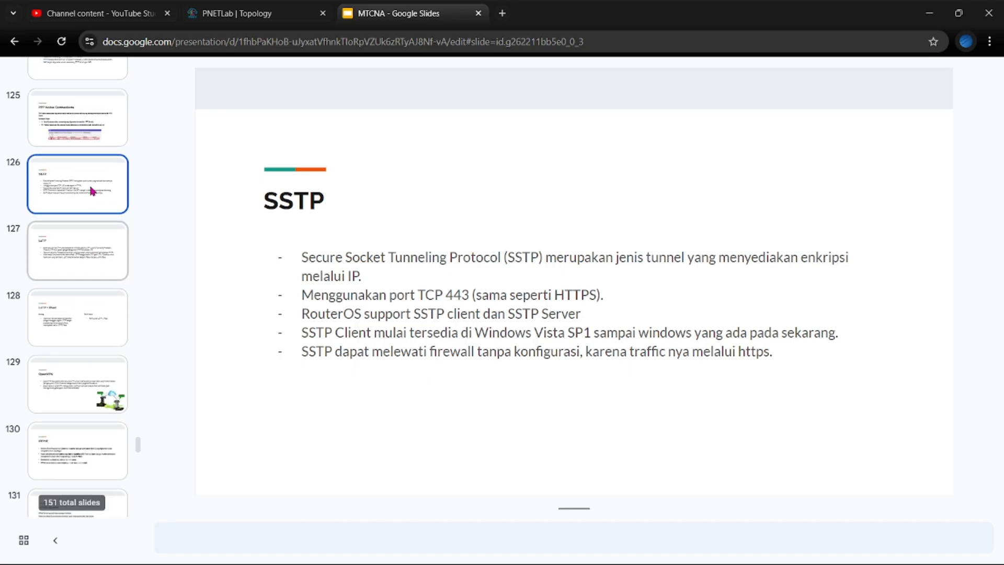
{"action": "left_click", "coordinate": [100, 95]}
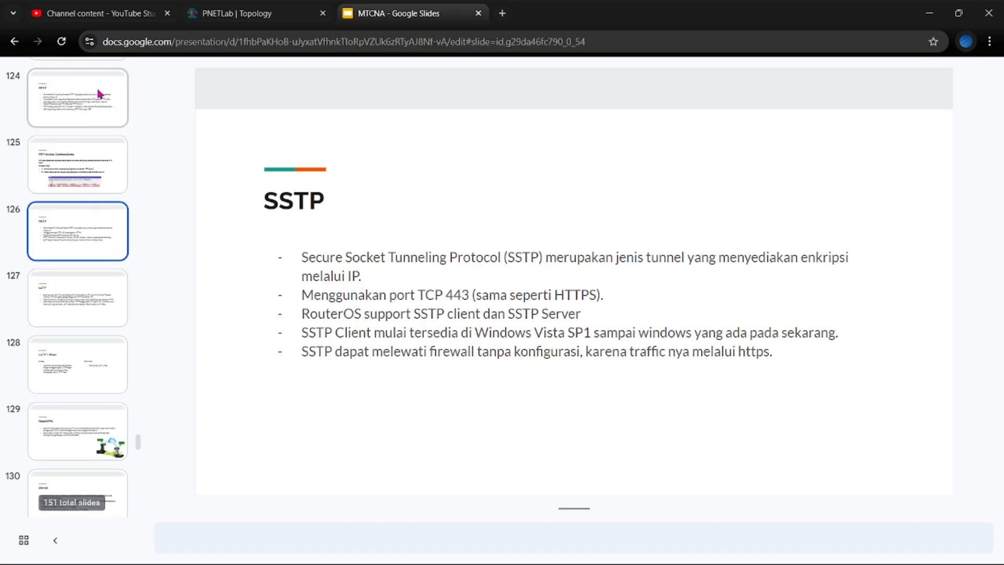
{"action": "left_click", "coordinate": [66, 297]}
{"action": "scroll", "coordinate": [63, 290], "scroll_direction": "down", "scroll_amount": 2}
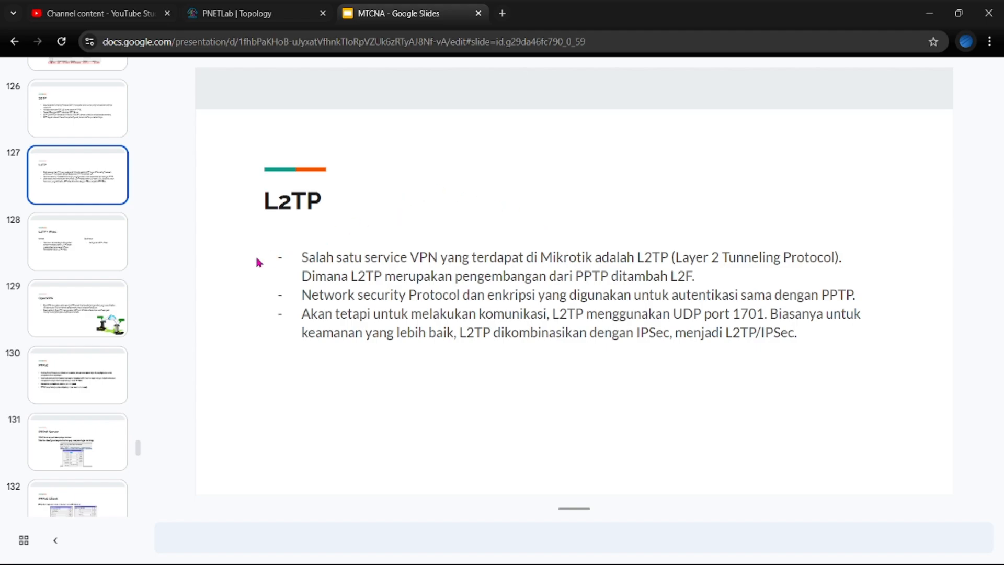
- Revisit the PPTP and L2TP slides, then return to the PNETLab topology
{"action": "scroll", "coordinate": [133, 235], "scroll_direction": "down", "scroll_amount": 1}
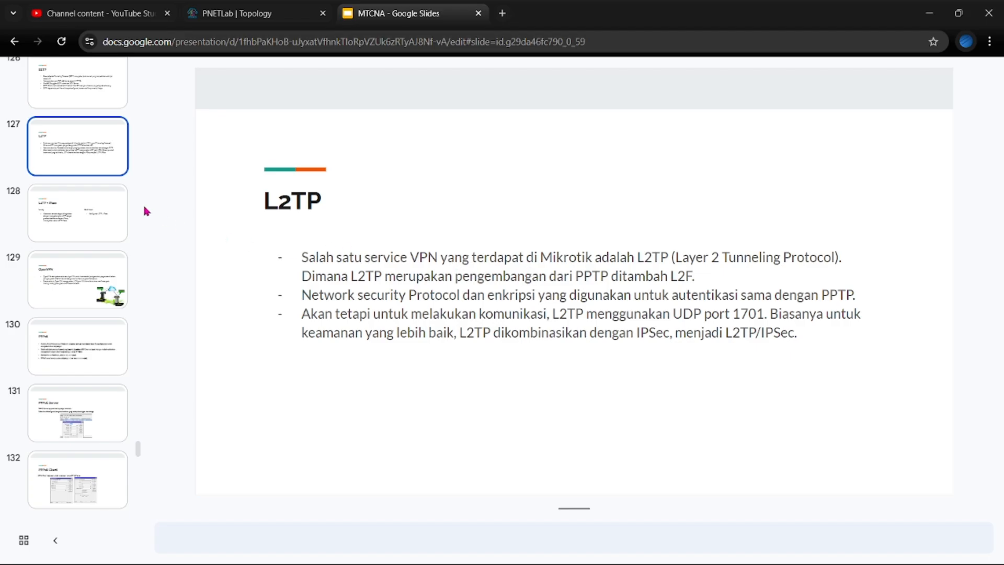
{"action": "scroll", "coordinate": [67, 187], "scroll_direction": "up", "scroll_amount": 1}
{"action": "scroll", "coordinate": [67, 190], "scroll_direction": "up", "scroll_amount": 3}
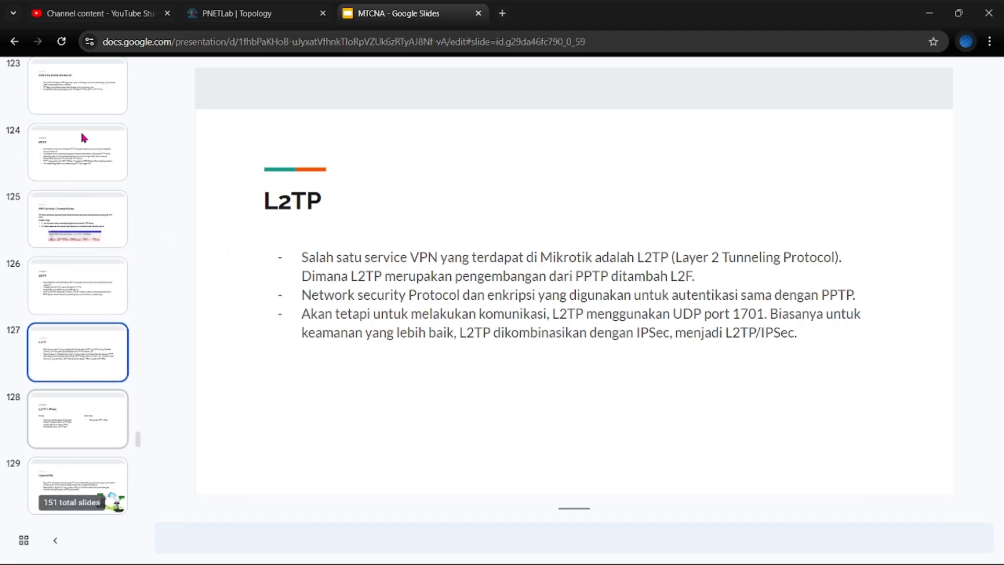
{"action": "left_click", "coordinate": [80, 127]}
{"action": "left_click", "coordinate": [85, 331]}
{"action": "scroll", "coordinate": [86, 331], "scroll_direction": "down", "scroll_amount": 3}
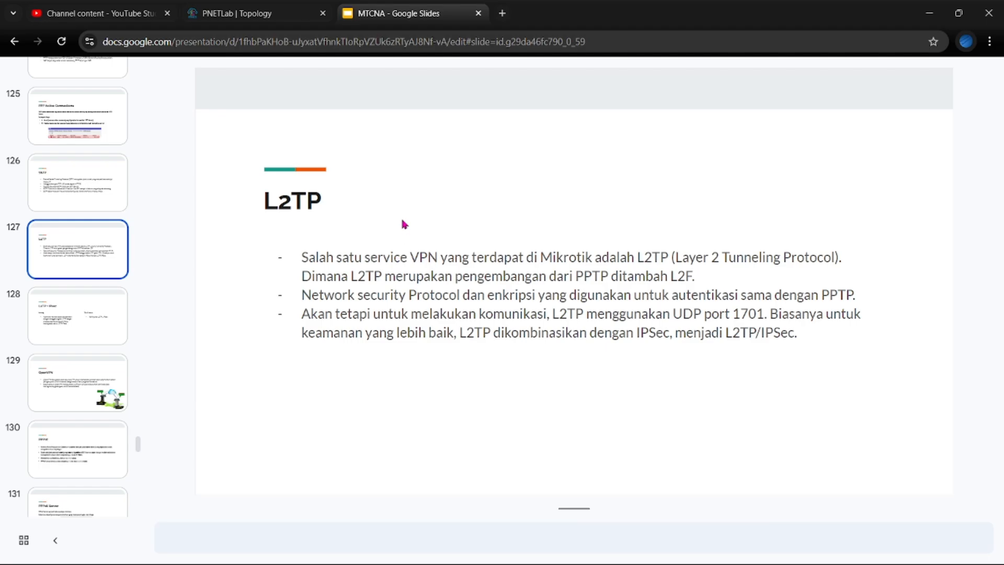
{"action": "left_click", "coordinate": [272, 15]}
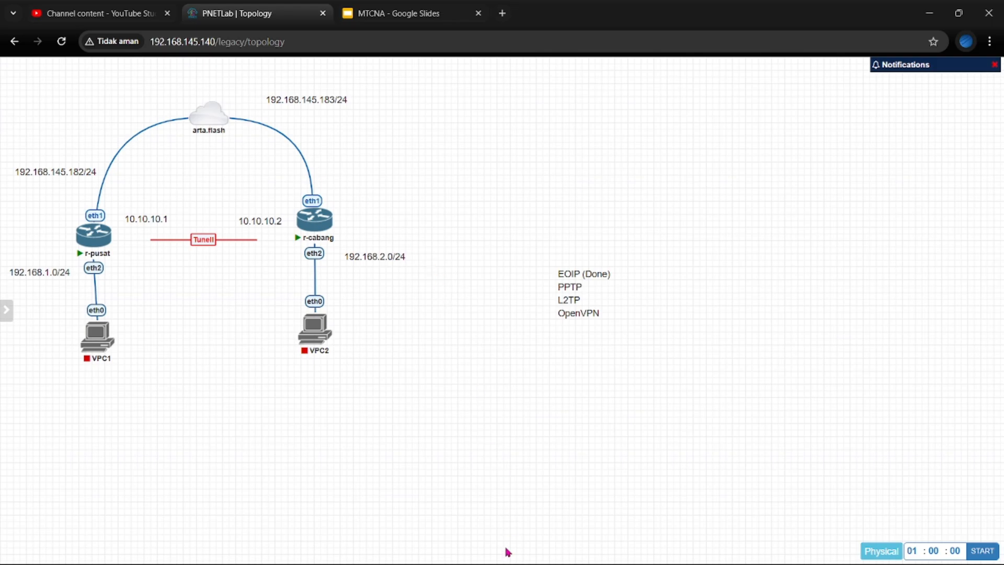
- Add '(Done)' after PPTP in the protocol checklist note and reposition the note
{"action": "left_click_drag", "start_coordinate": [599, 277], "coordinate": [664, 248]}
{"action": "right_click", "coordinate": [661, 259]}
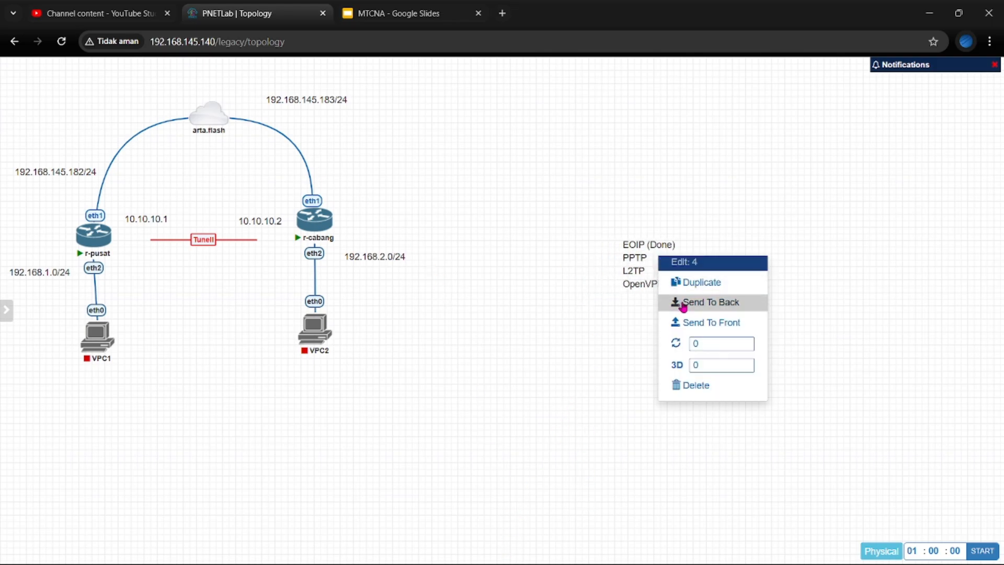
{"action": "left_click", "coordinate": [601, 315]}
{"action": "double_click", "coordinate": [646, 269]}
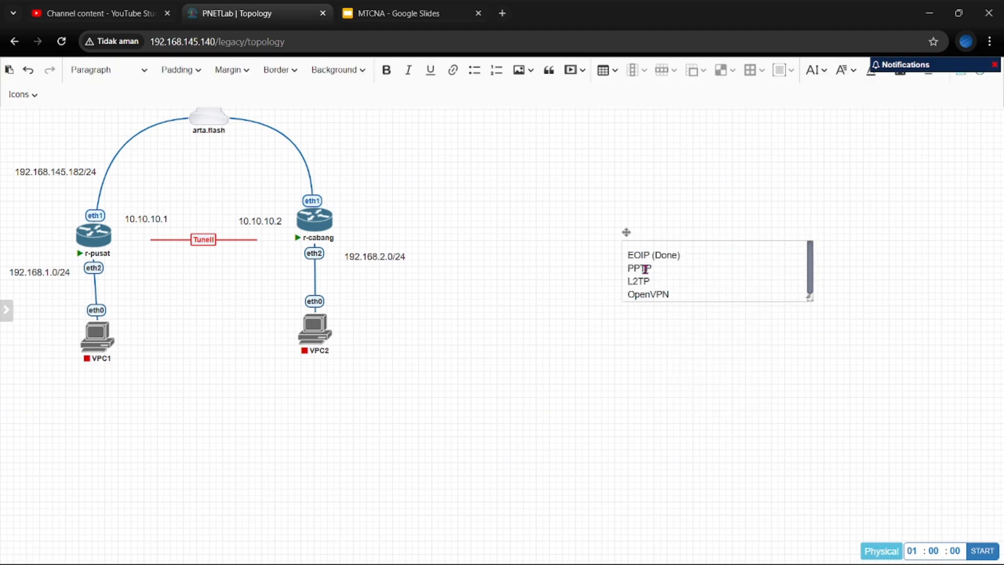
{"action": "left_click", "coordinate": [661, 269]}
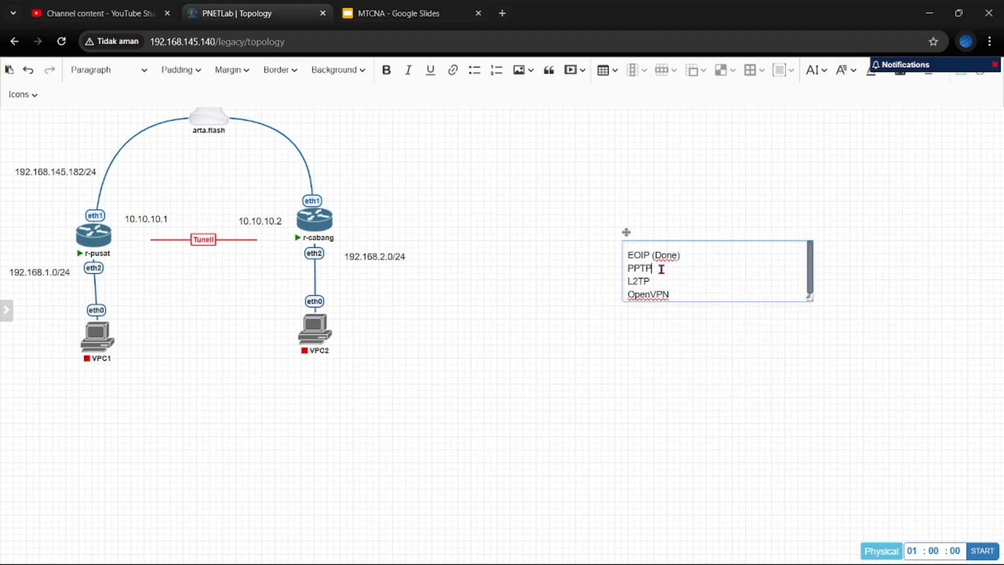
{"action": "type", "text": "(Done)"}
{"action": "left_click", "coordinate": [727, 340]}
{"action": "left_click_drag", "start_coordinate": [670, 280], "coordinate": [715, 260]}
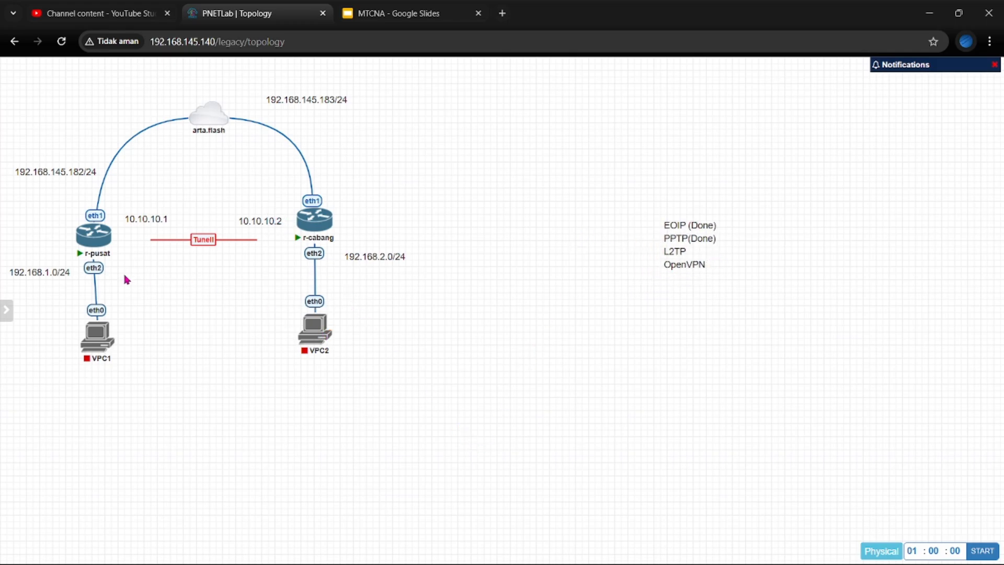
- Delete the 10.10.10.1 and 10.10.10.2 tunnel address labels from the topology
{"action": "right_click", "coordinate": [138, 222]}
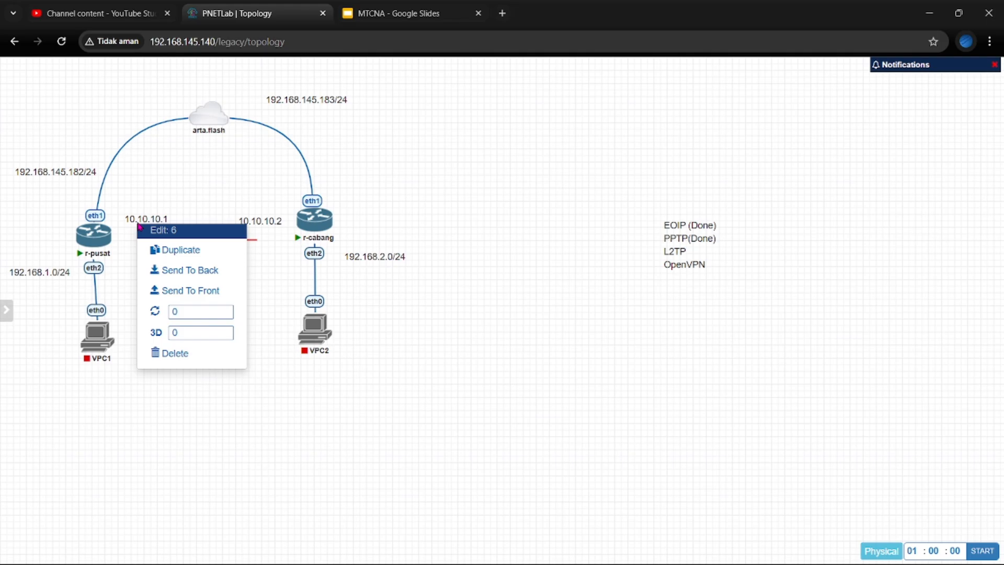
{"action": "left_click", "coordinate": [174, 353]}
{"action": "left_click", "coordinate": [471, 153]}
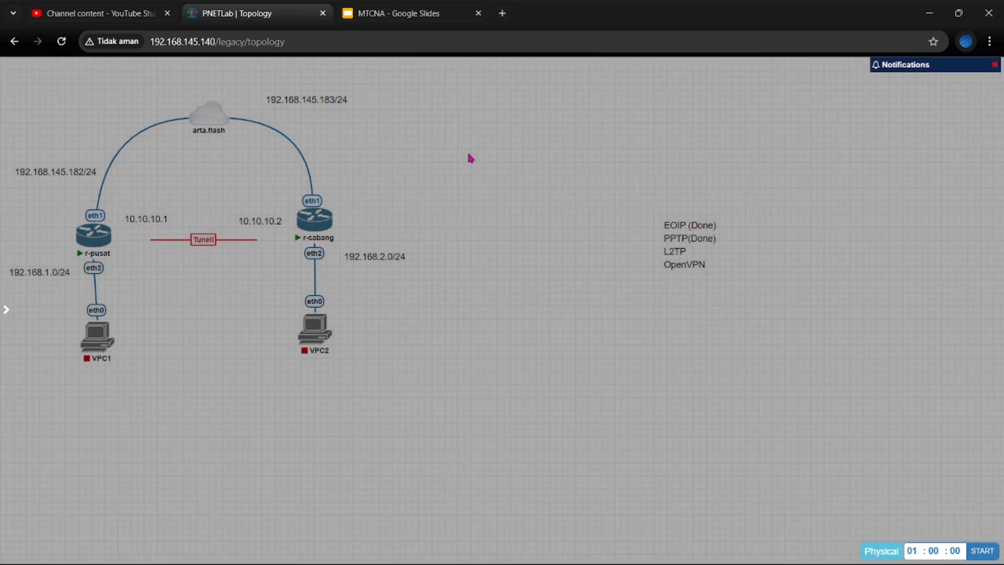
{"action": "right_click", "coordinate": [249, 224]}
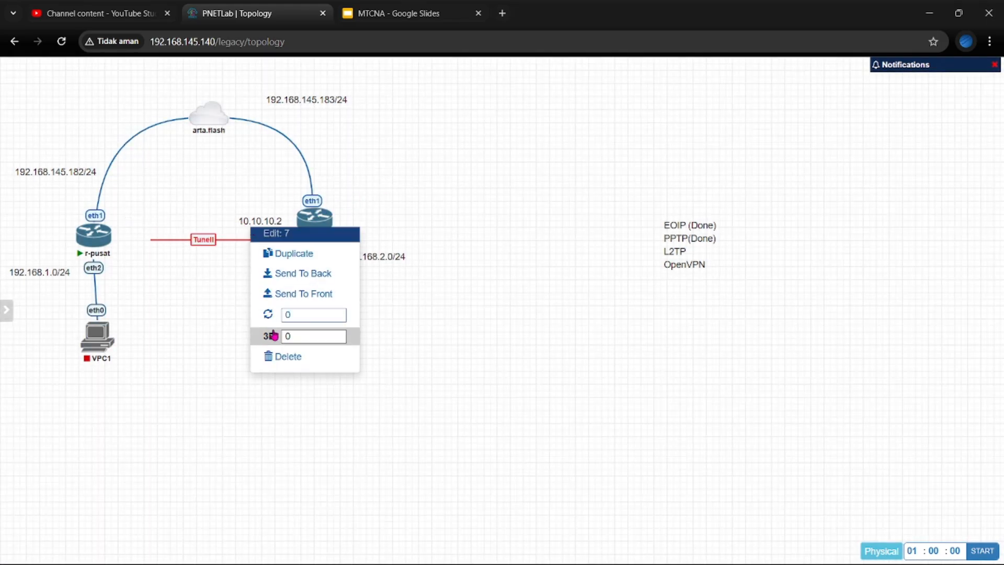
{"action": "left_click", "coordinate": [283, 358]}
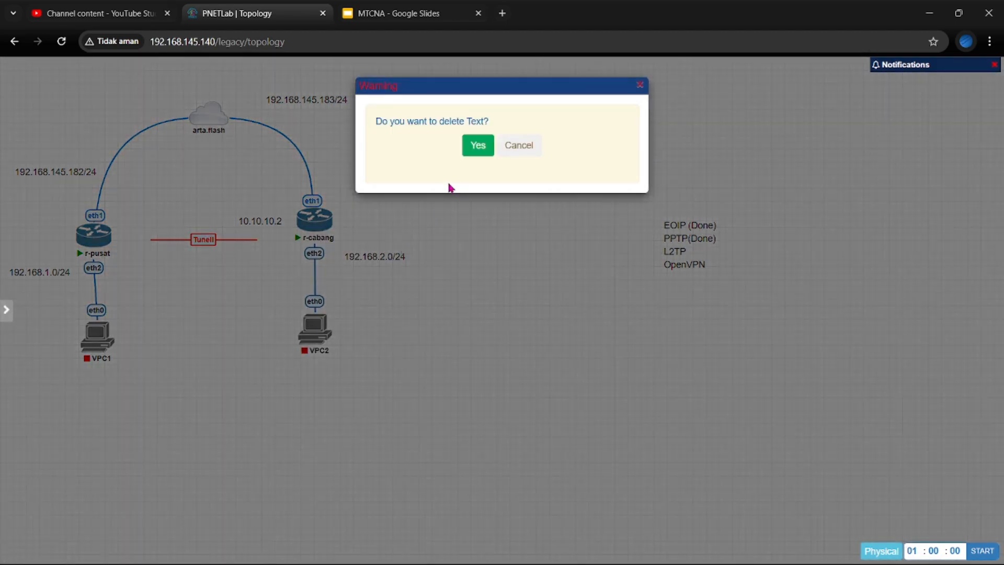
{"action": "left_click", "coordinate": [468, 147]}
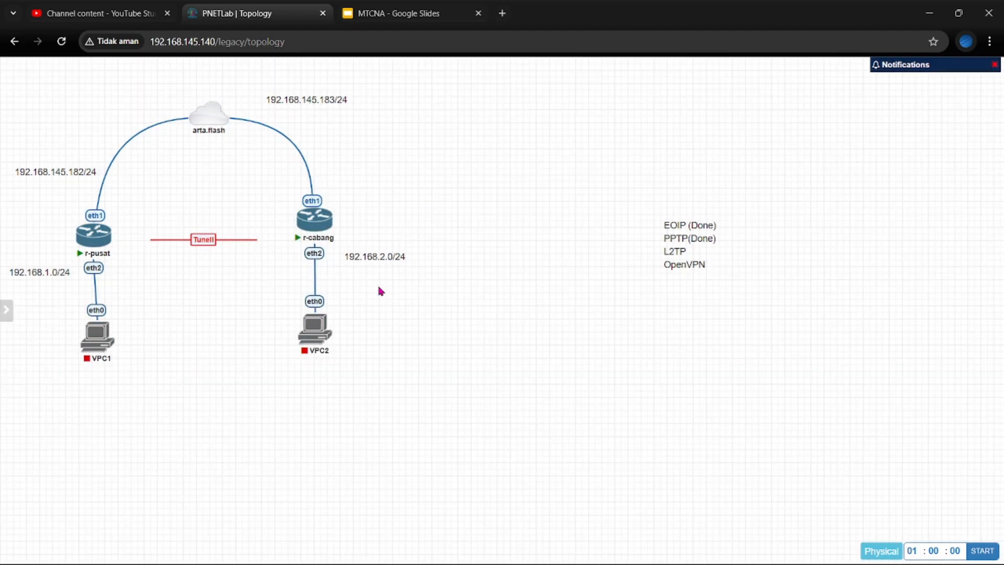
{"action": "left_click_drag", "start_coordinate": [97, 340], "coordinate": [95, 333]}
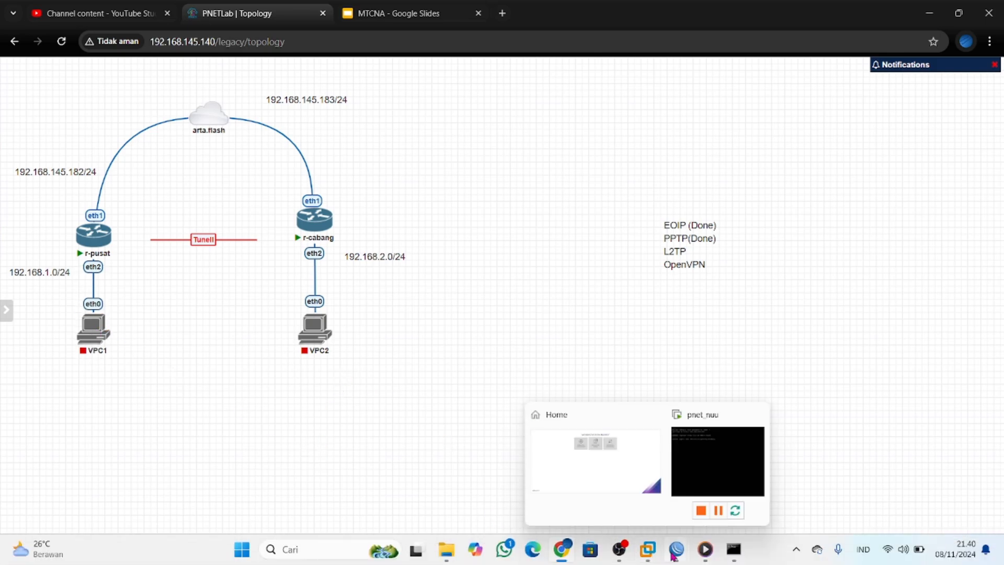
- Remove the PPTP server binding from r-pusat's PPP interface list
{"action": "mouse_move", "coordinate": [674, 556]}
{"action": "left_click", "coordinate": [638, 509]}
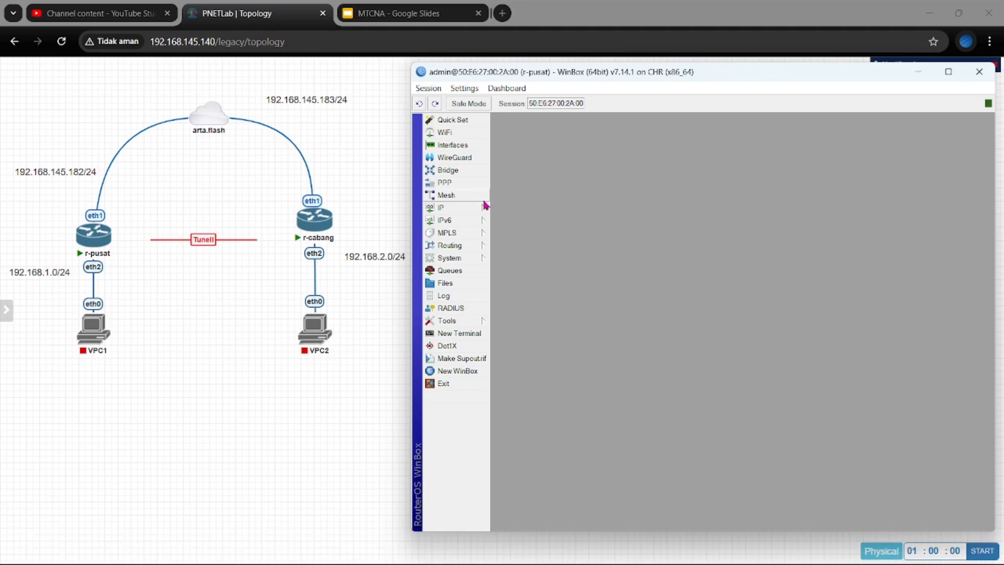
{"action": "left_click", "coordinate": [450, 183]}
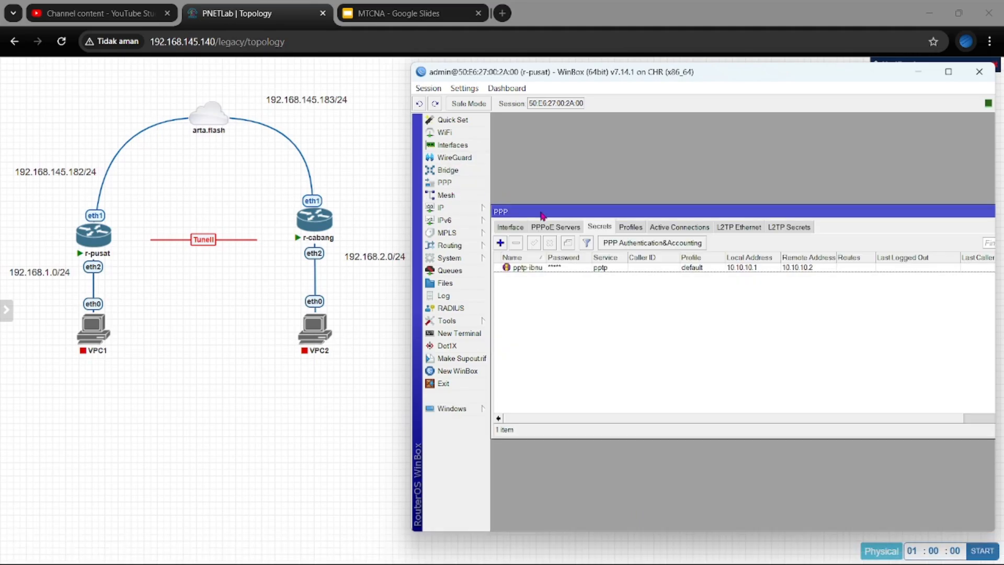
{"action": "left_click", "coordinate": [501, 228]}
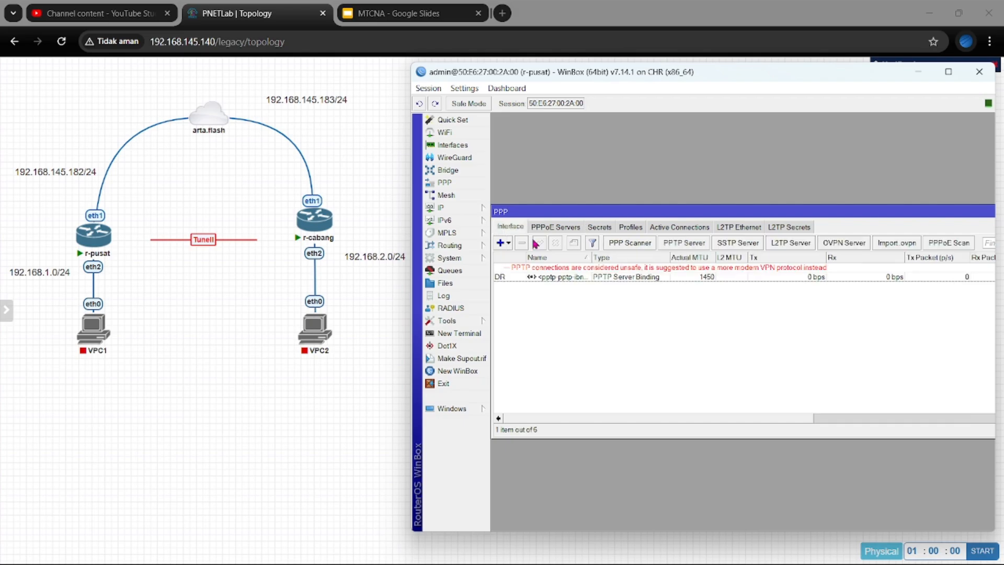
{"action": "left_click", "coordinate": [538, 278]}
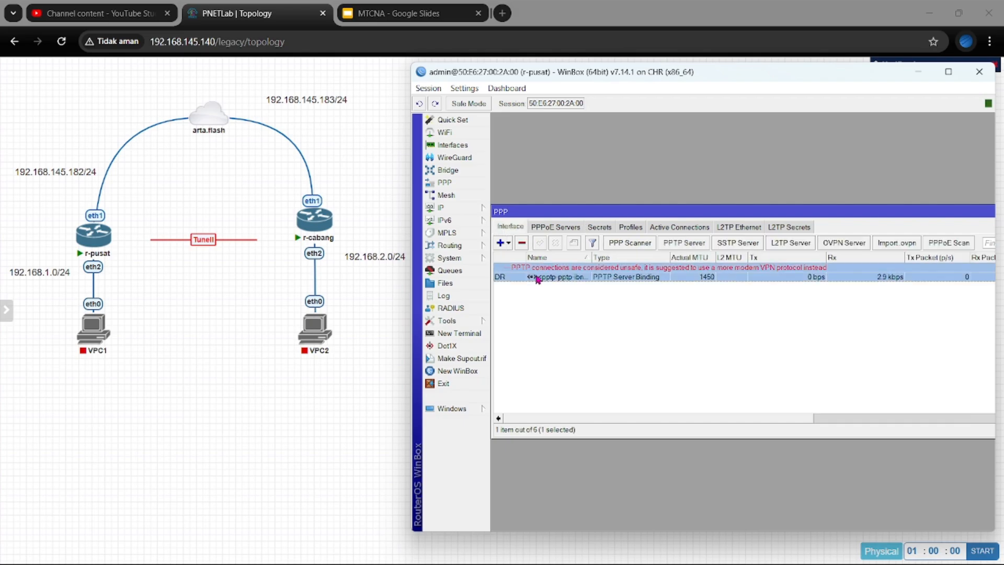
{"action": "left_click", "coordinate": [529, 245]}
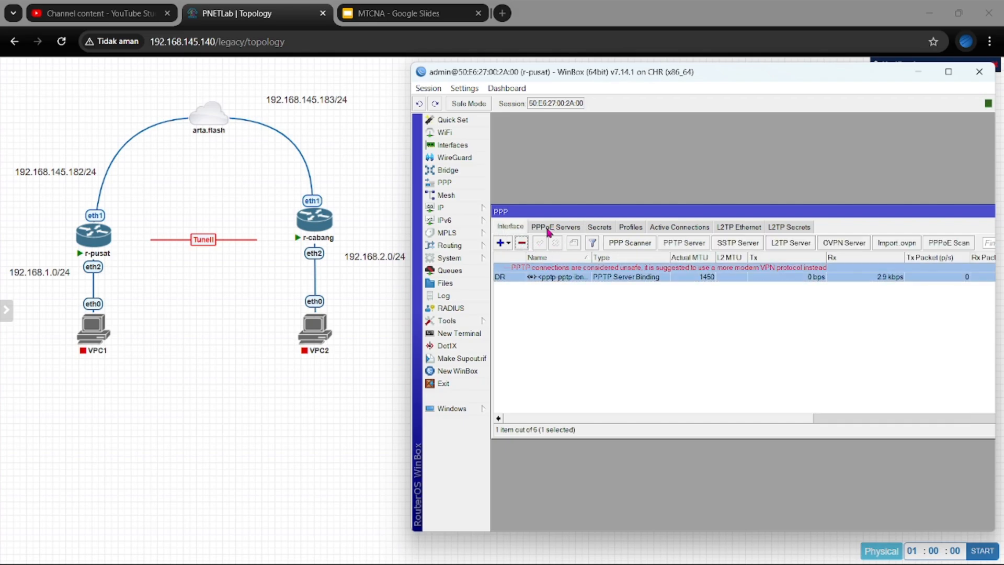
- Delete r-pusat's PPTP secret, check the other PPP lists, and close PPP
{"action": "left_click", "coordinate": [600, 227]}
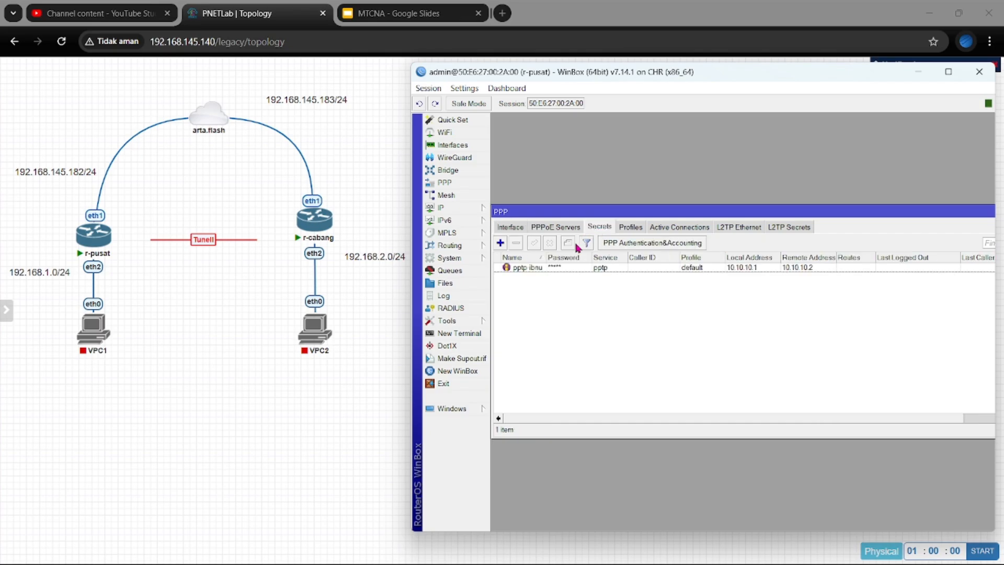
{"action": "left_click", "coordinate": [535, 267]}
{"action": "left_click", "coordinate": [516, 242]}
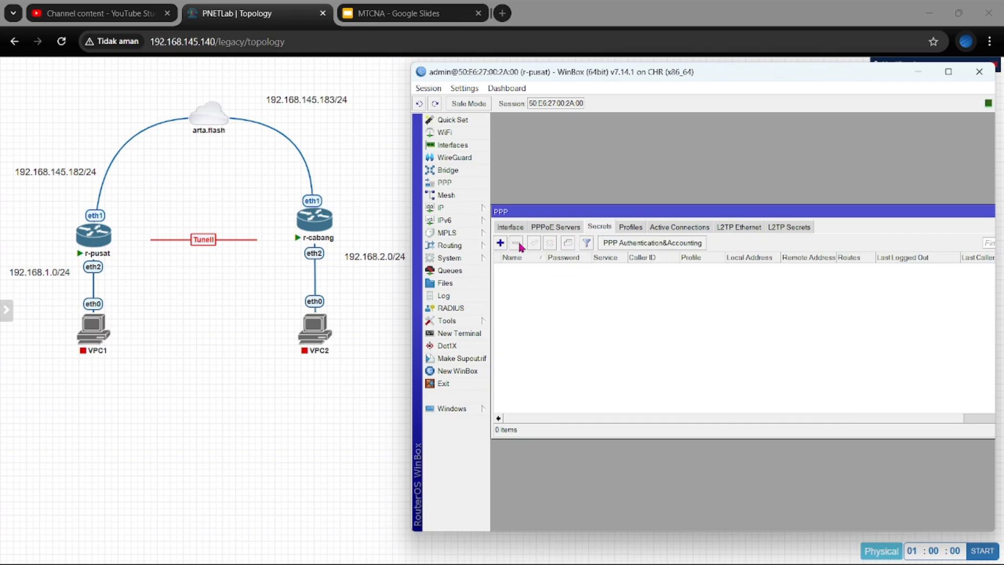
{"action": "left_click", "coordinate": [657, 228]}
{"action": "left_click", "coordinate": [642, 228]}
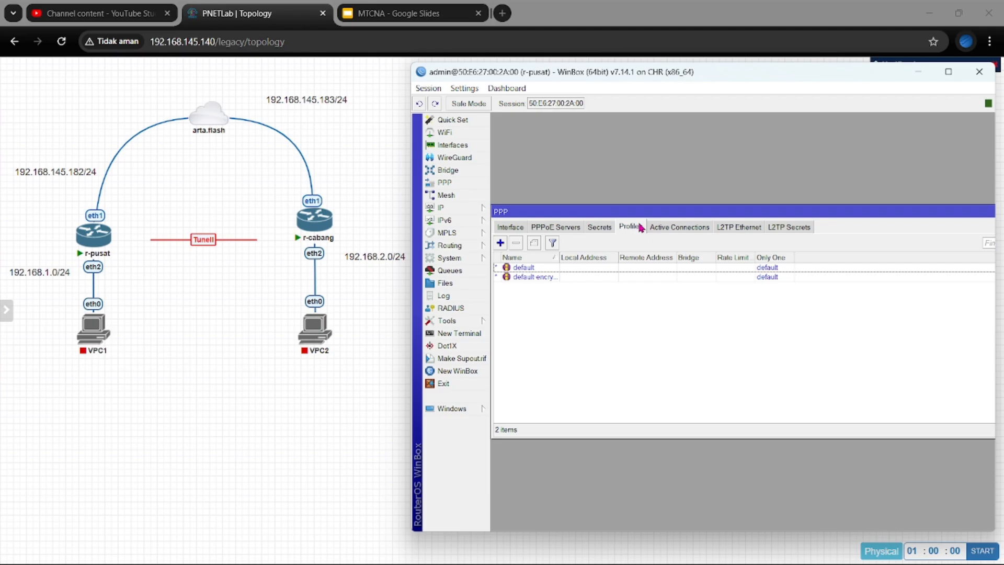
{"action": "left_click", "coordinate": [755, 228]}
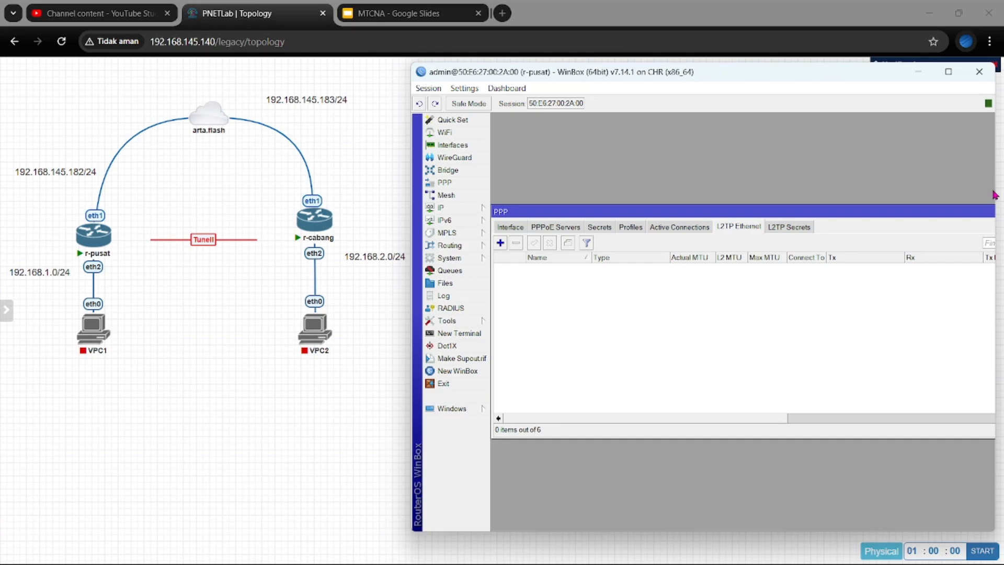
{"action": "left_click_drag", "start_coordinate": [995, 195], "coordinate": [1002, 199]}
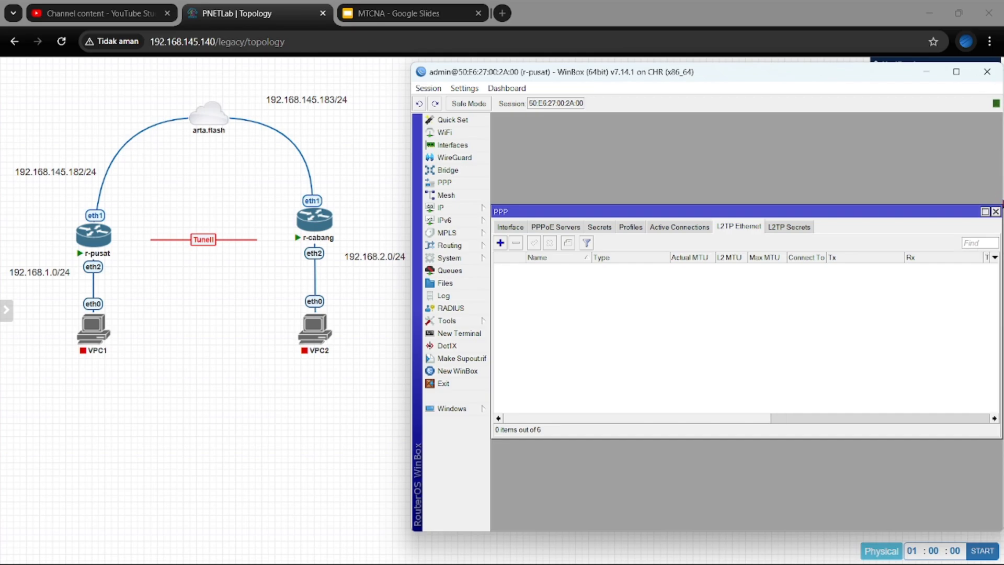
{"action": "left_click", "coordinate": [995, 212]}
- Remove the 10.10.10.1 tunnel address from r-pusat's IP address list
{"action": "left_click", "coordinate": [473, 209]}
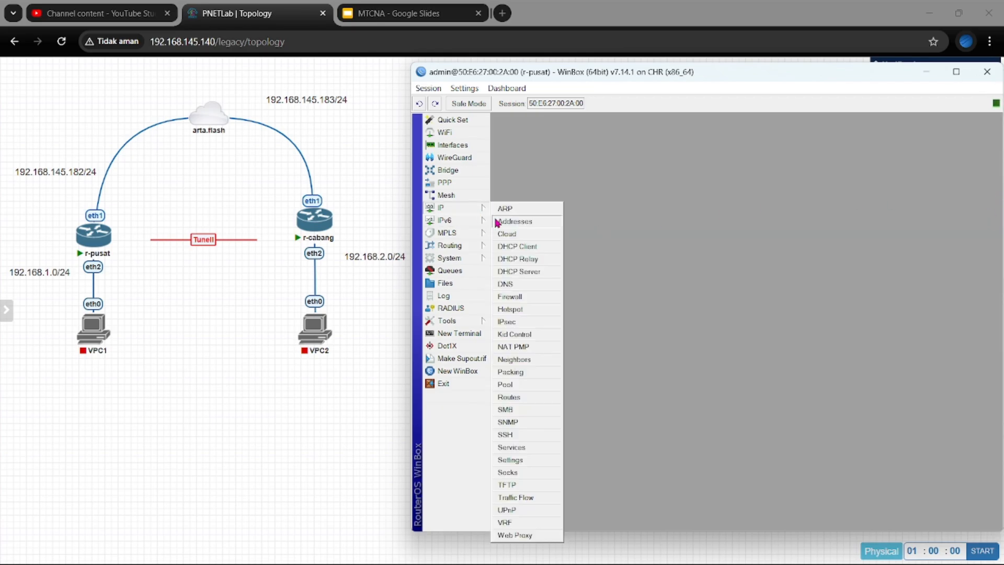
{"action": "left_click", "coordinate": [499, 221]}
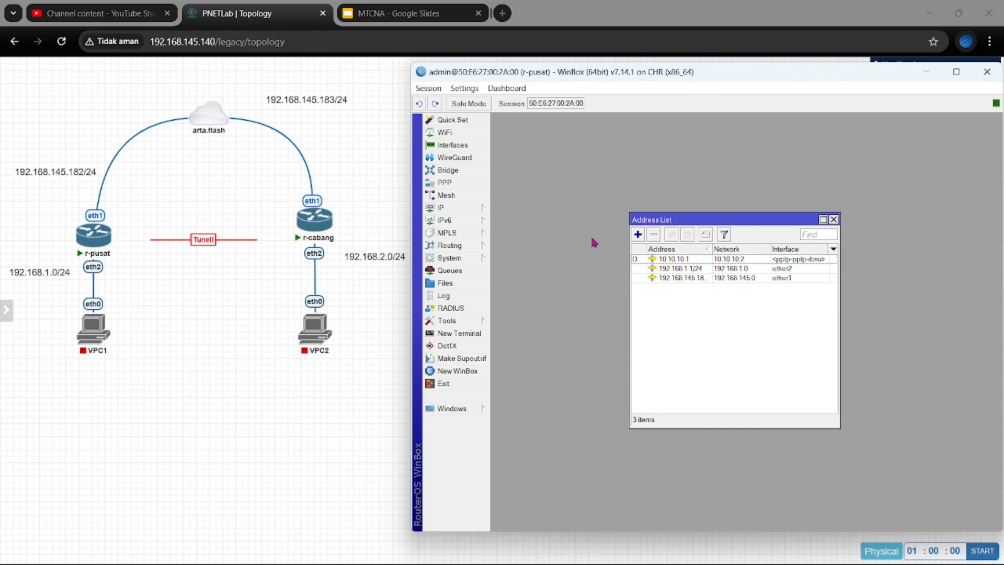
{"action": "left_click", "coordinate": [656, 260]}
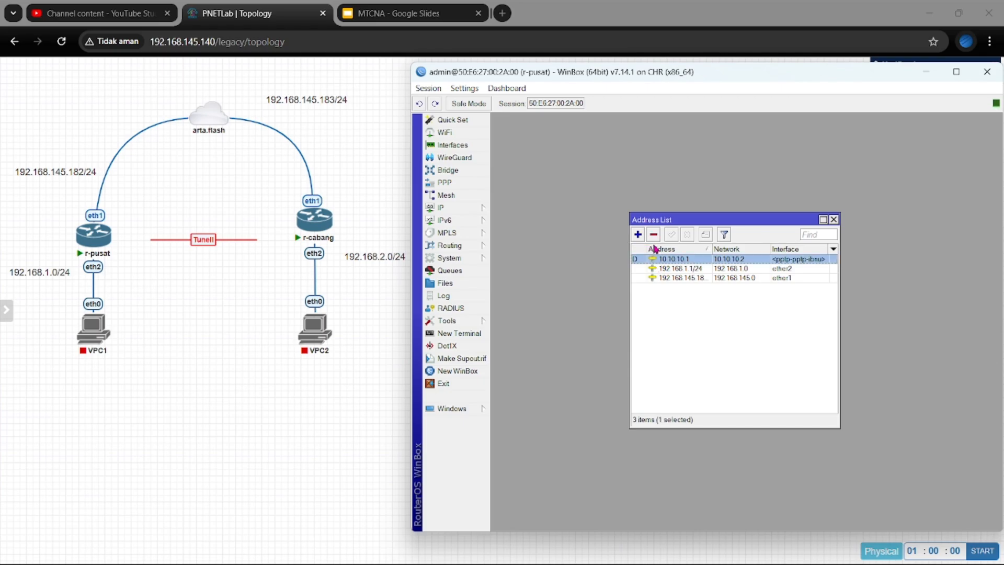
{"action": "left_click", "coordinate": [654, 236]}
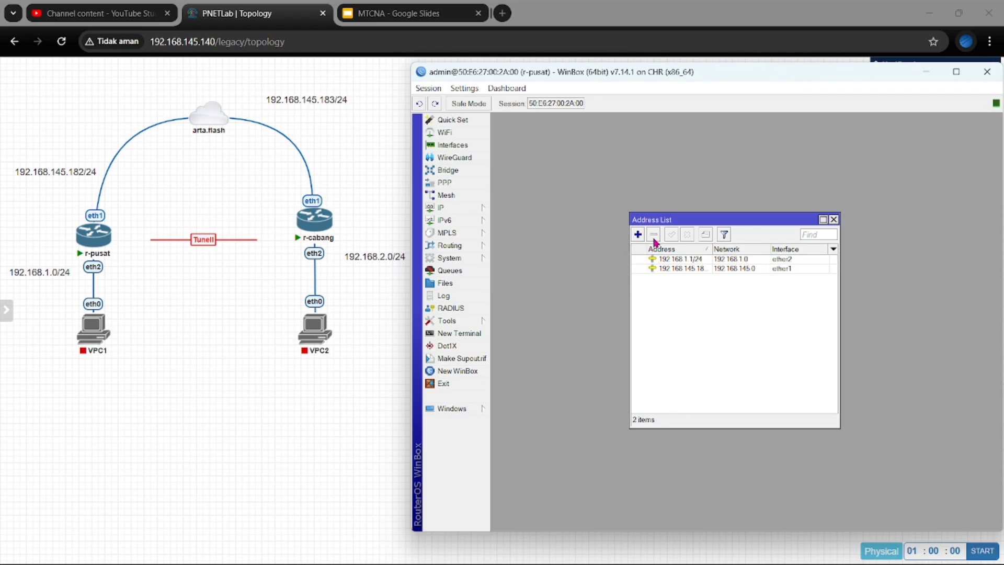
{"action": "left_click", "coordinate": [834, 220]}
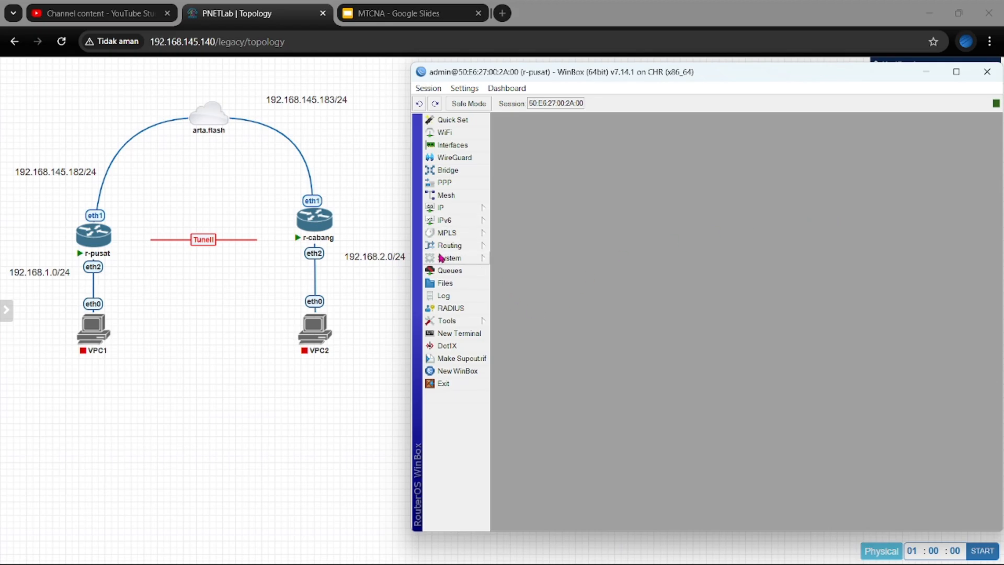
- Glance at r-pusat's DHCP Server settings, then minimize the router window
{"action": "left_click", "coordinate": [454, 208]}
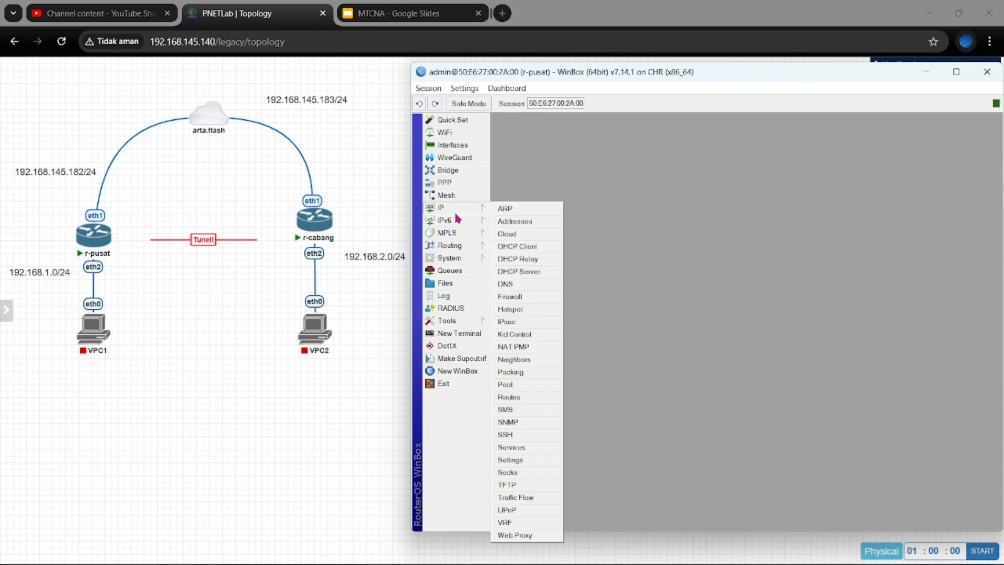
{"action": "left_click", "coordinate": [521, 271]}
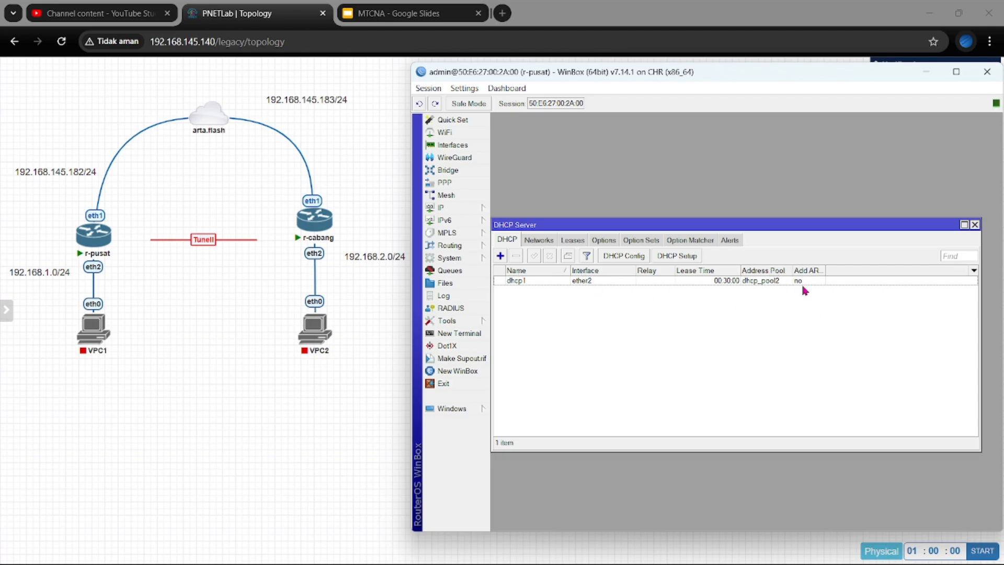
{"action": "left_click", "coordinate": [974, 226]}
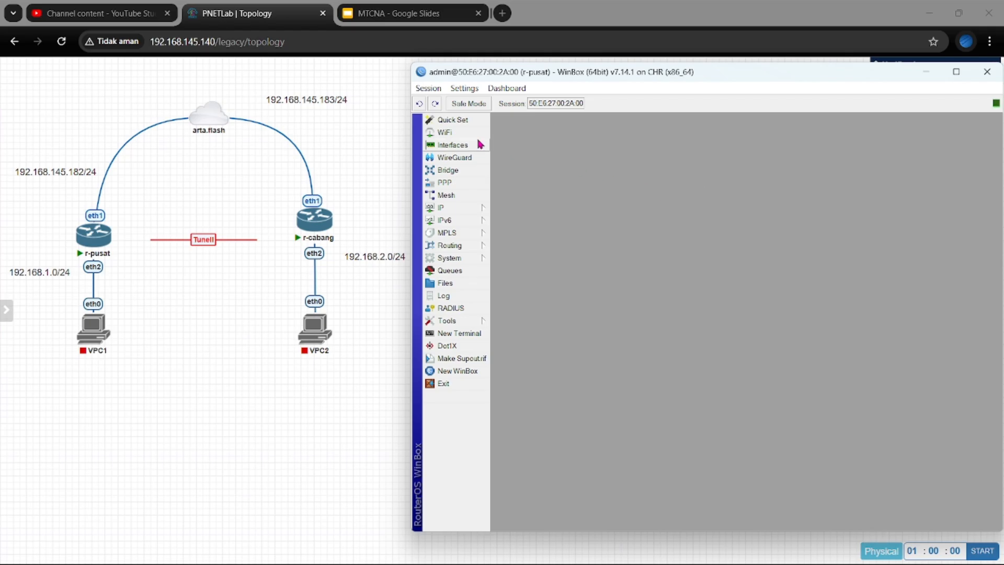
{"action": "left_click", "coordinate": [922, 70]}
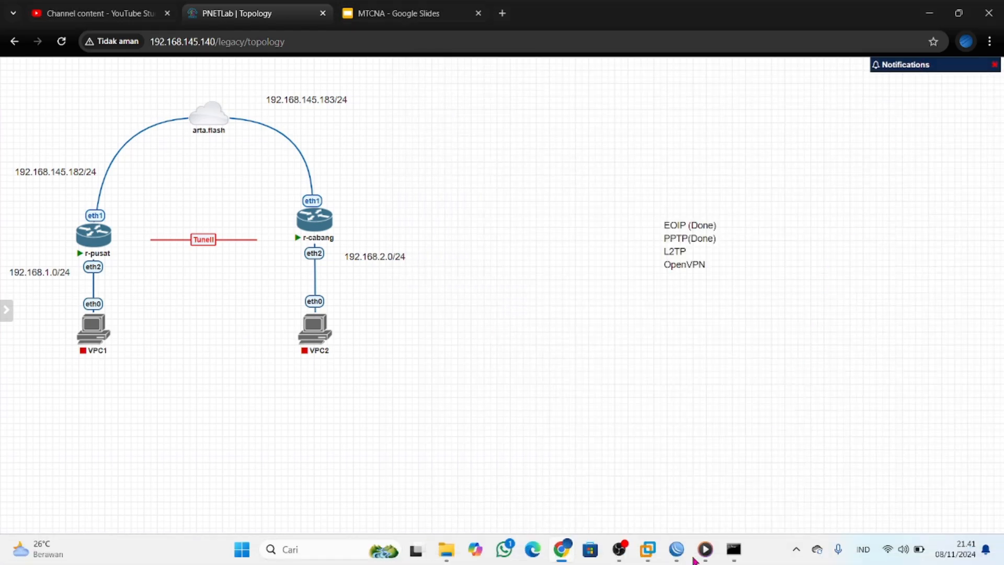
- On r-cabang, close Terminal and delete the pptp-out1 interface in PPP
{"action": "mouse_move", "coordinate": [677, 551]}
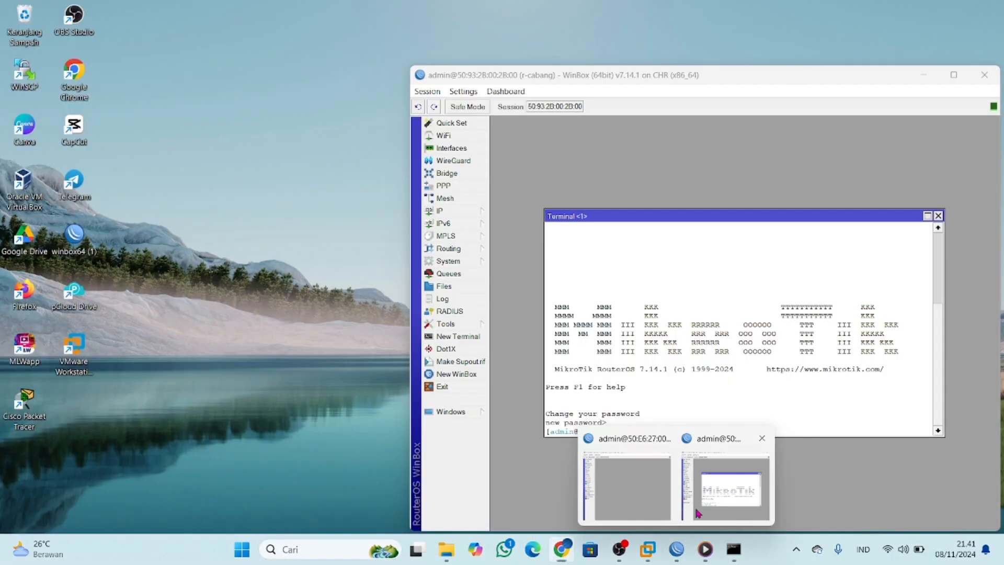
{"action": "left_click", "coordinate": [724, 494]}
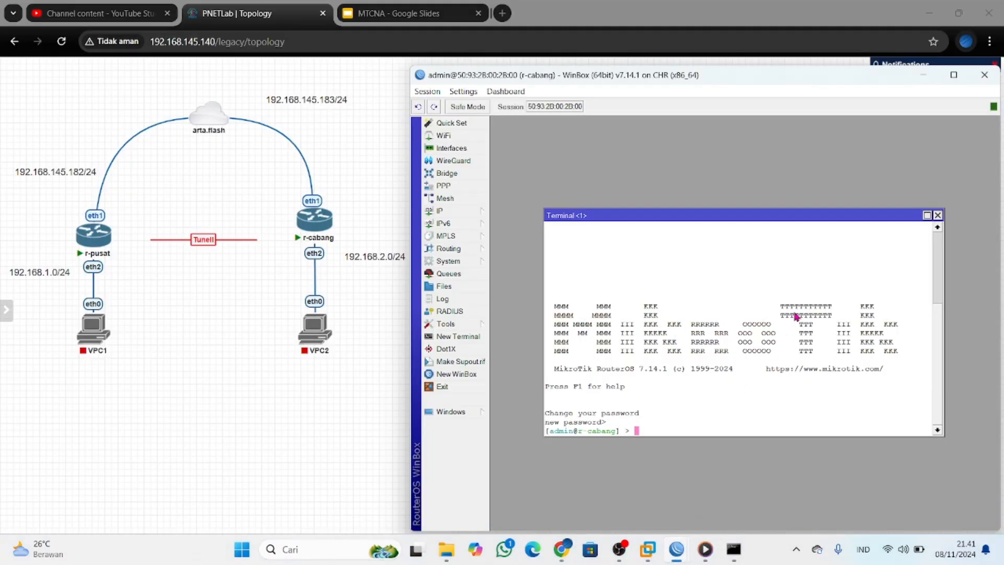
{"action": "left_click", "coordinate": [937, 214]}
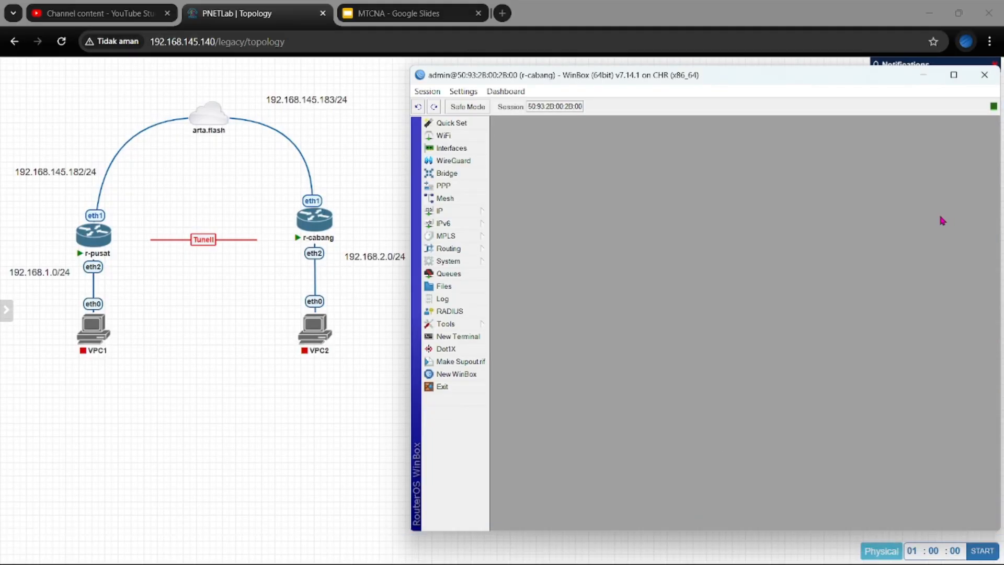
{"action": "left_click", "coordinate": [456, 183]}
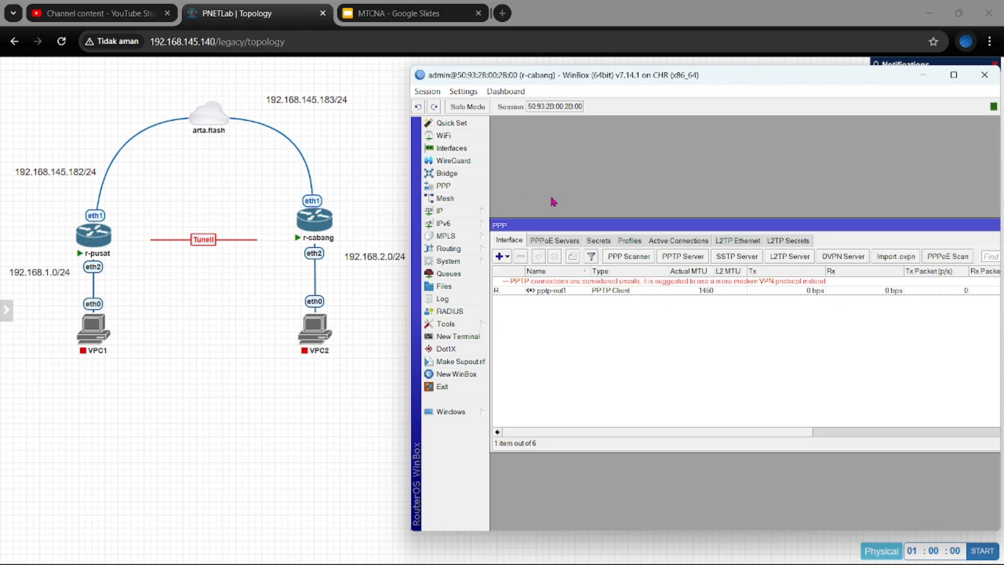
{"action": "left_click", "coordinate": [524, 290]}
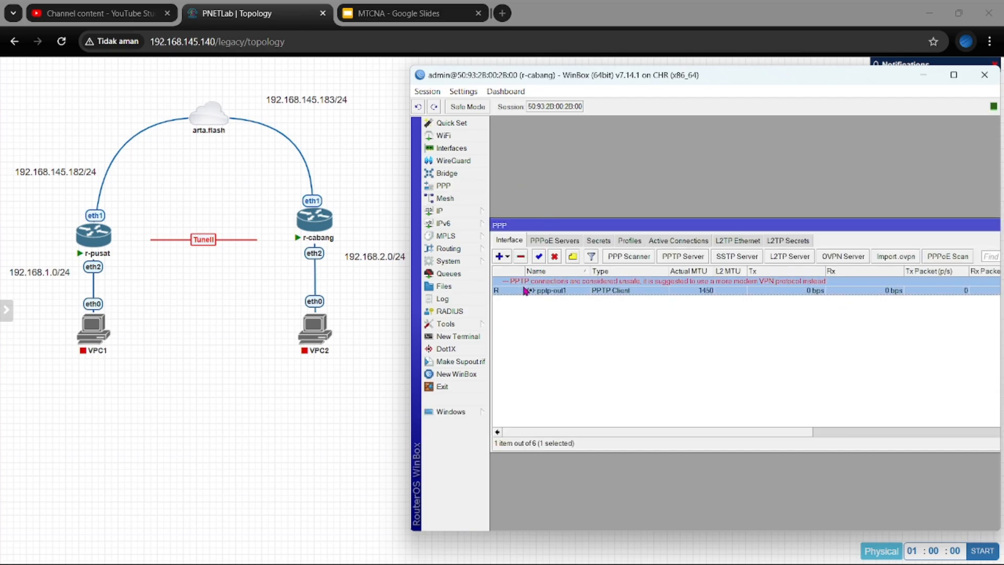
{"action": "left_click", "coordinate": [521, 256]}
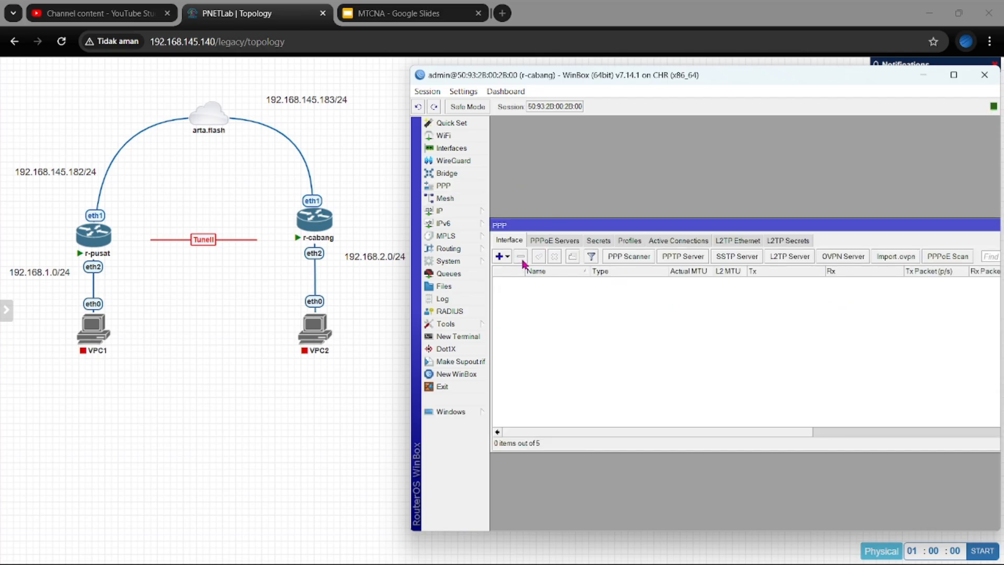
- Confirm r-cabang's PPPoE servers, secrets, profiles and active connections hold no PPTP leftovers
{"action": "left_click", "coordinate": [555, 243]}
{"action": "left_click", "coordinate": [601, 241]}
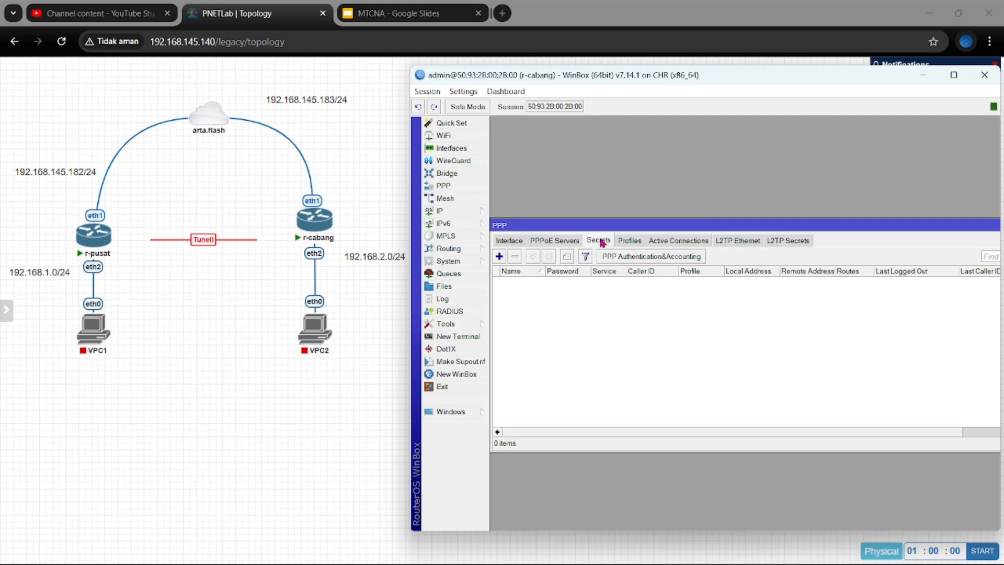
{"action": "left_click", "coordinate": [630, 241]}
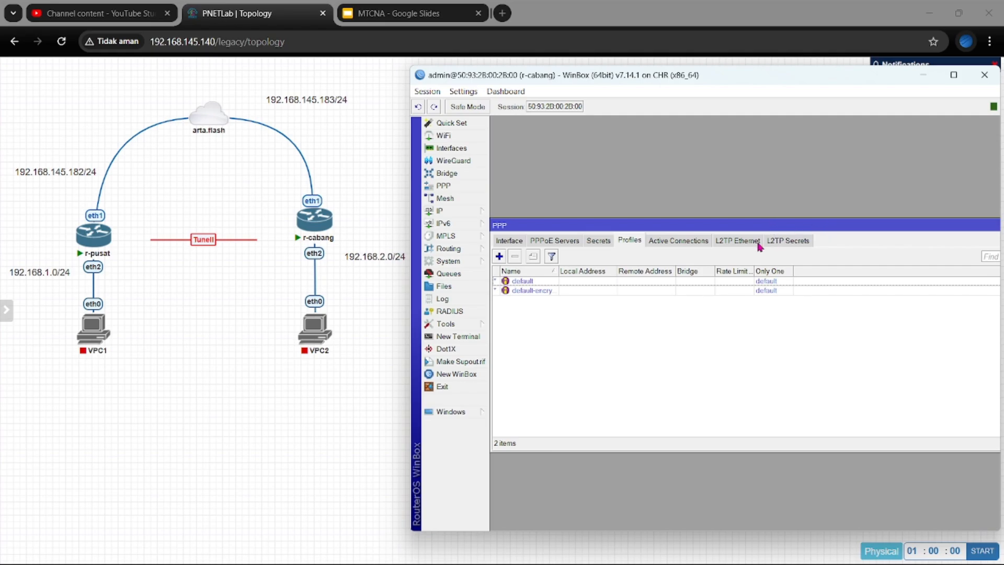
{"action": "left_click", "coordinate": [704, 246]}
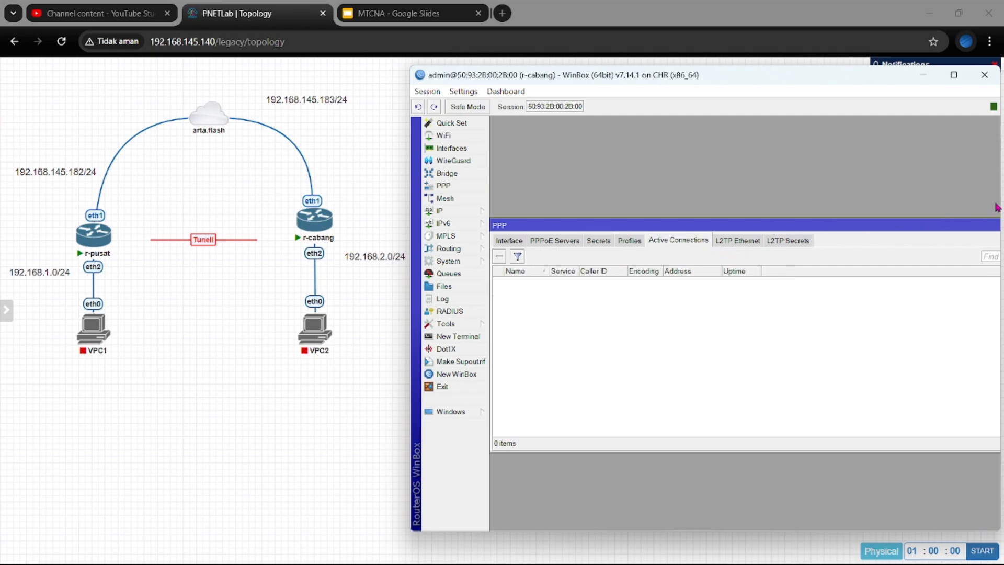
{"action": "left_click_drag", "start_coordinate": [979, 222], "coordinate": [870, 233]}
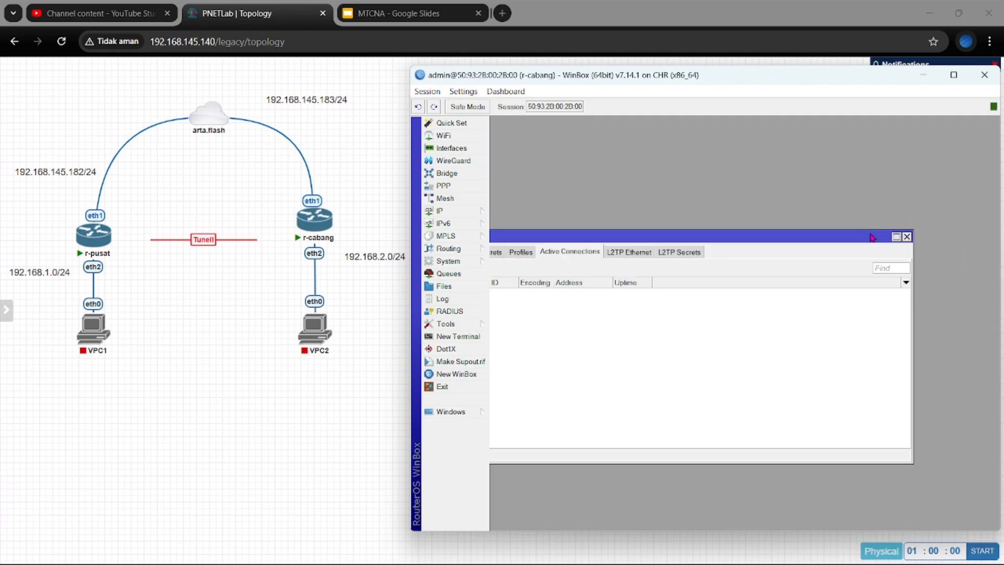
- Check r-cabang's address list shows two entries including 192.168.2.1/24, then minimize WinBox
{"action": "left_click", "coordinate": [907, 237]}
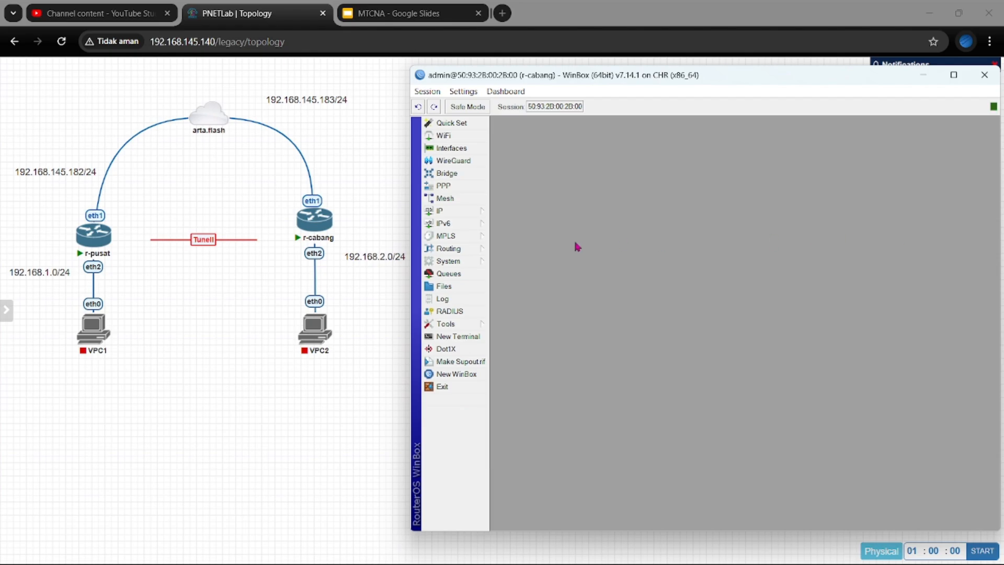
{"action": "left_click", "coordinate": [460, 210]}
{"action": "left_click", "coordinate": [500, 221]}
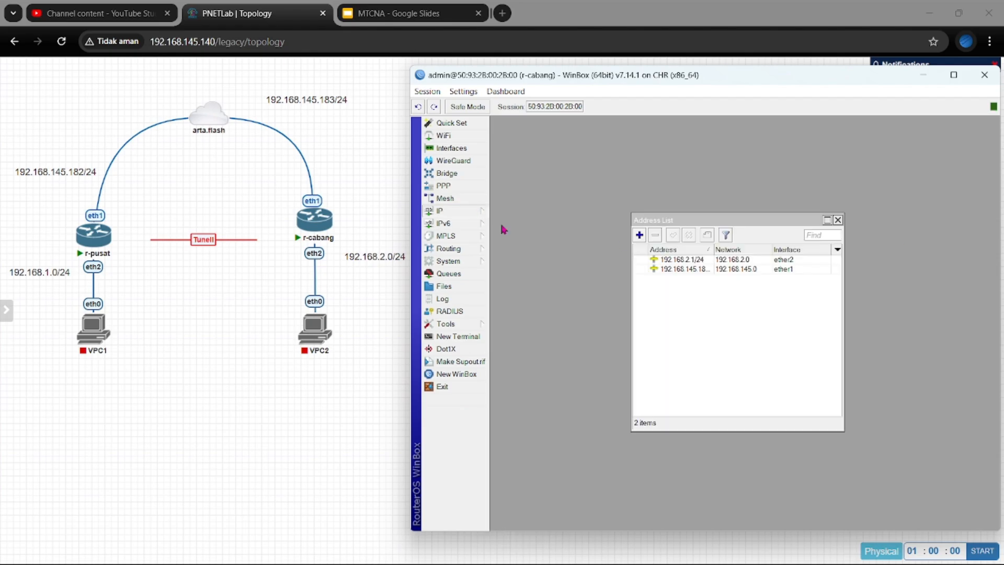
{"action": "left_click", "coordinate": [838, 221]}
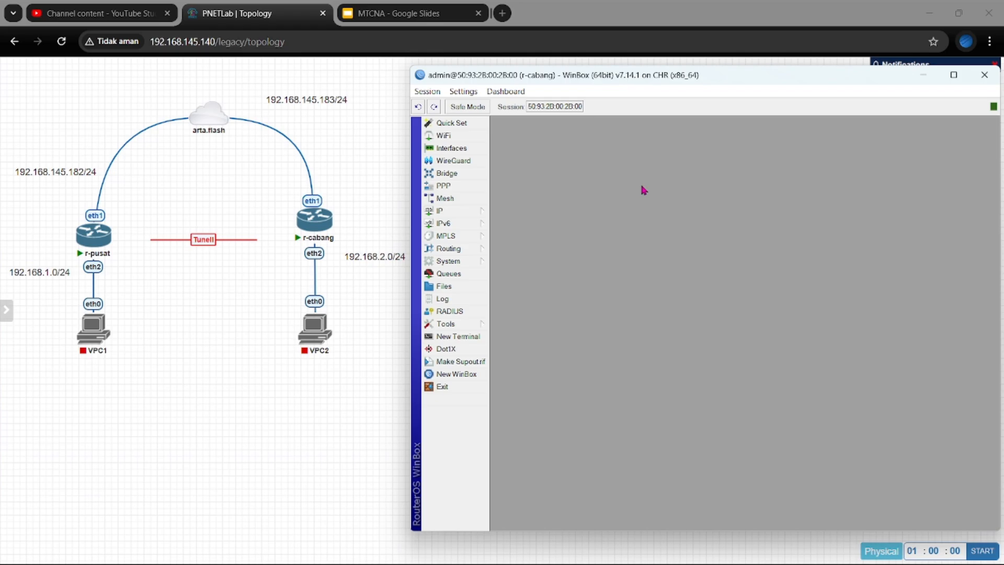
{"action": "left_click", "coordinate": [923, 76]}
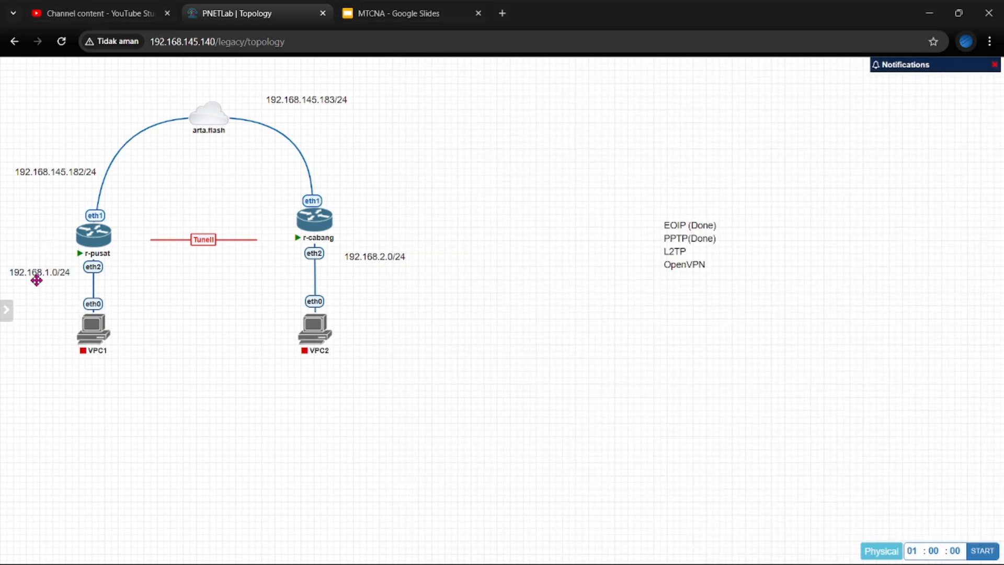
- Set the 192.168.1.0/24 and 192.168.2.0/24 labels beside their routers and close r-pusat's PPP window
{"action": "mouse_move", "coordinate": [43, 271]}
{"action": "left_mouse_down"}
{"action": "mouse_move", "coordinate": [47, 258]}
{"action": "mouse_move", "coordinate": [47, 270]}
{"action": "left_mouse_up"}
{"action": "left_click_drag", "start_coordinate": [375, 266], "coordinate": [369, 267]}
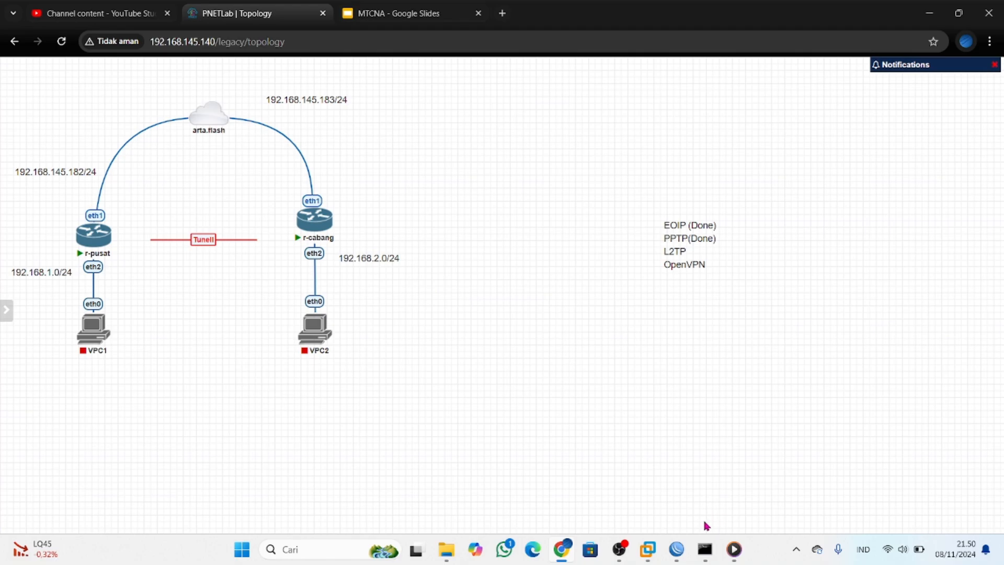
{"action": "left_click", "coordinate": [675, 548]}
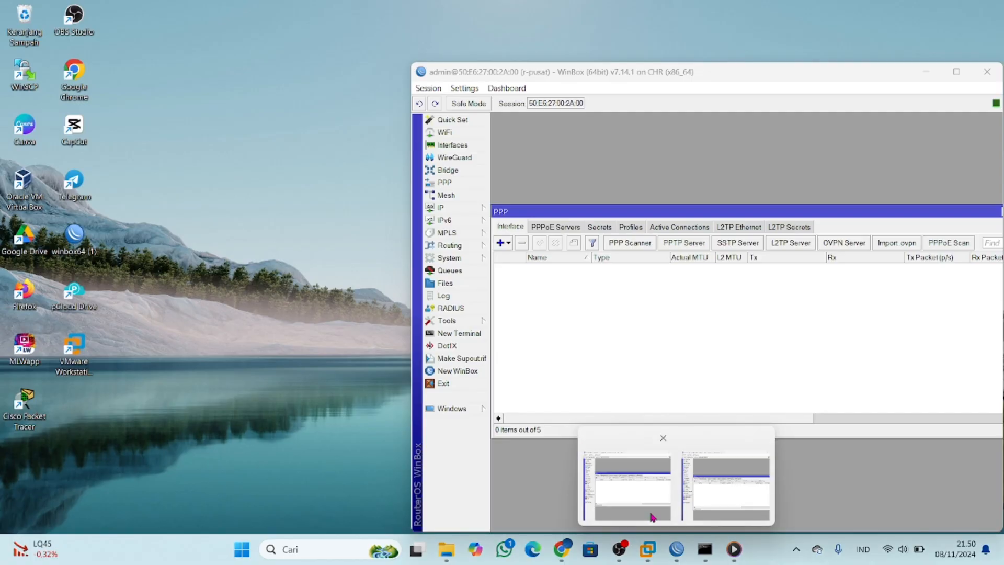
{"action": "left_click", "coordinate": [653, 517]}
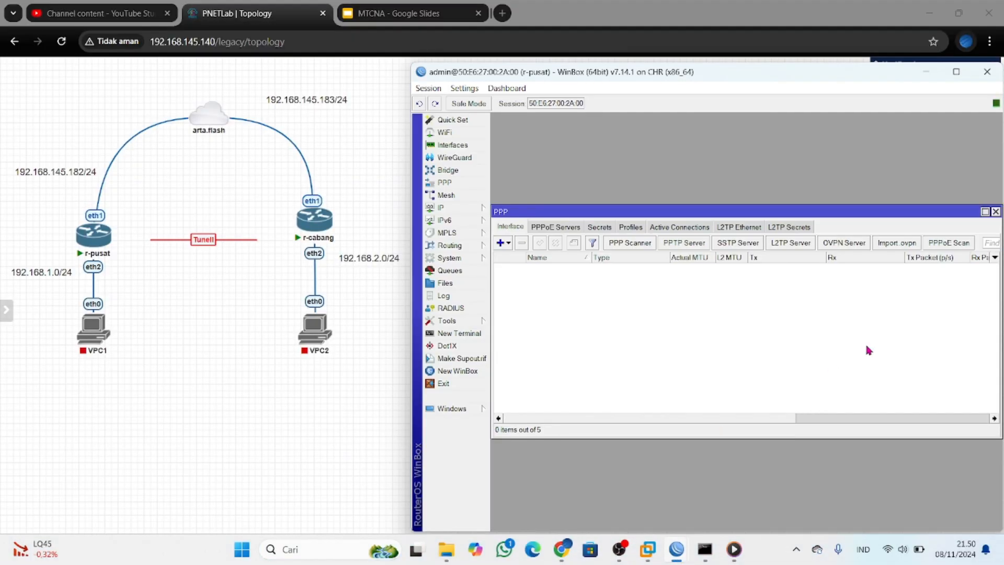
{"action": "left_click", "coordinate": [995, 211]}
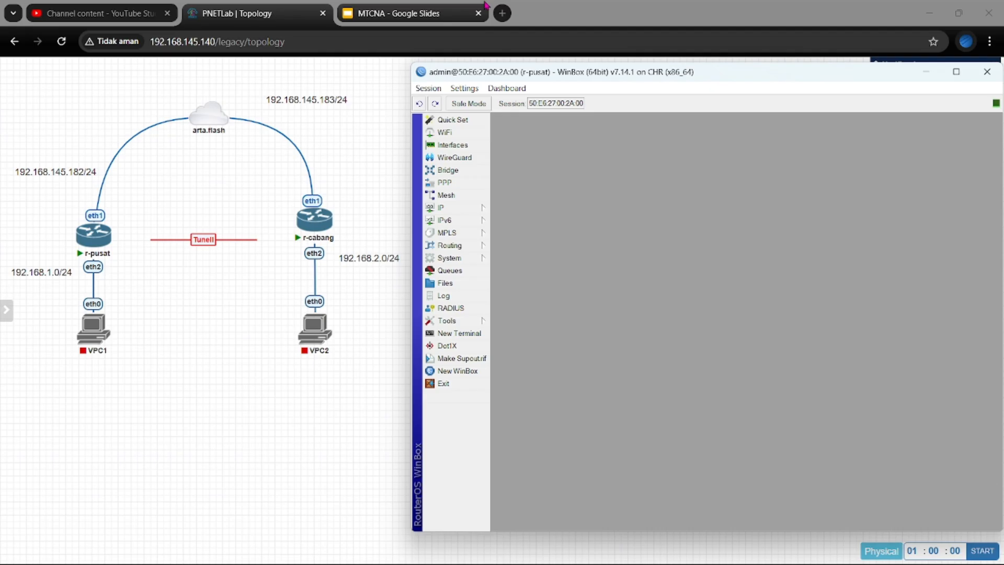
{"action": "left_click", "coordinate": [382, 21]}
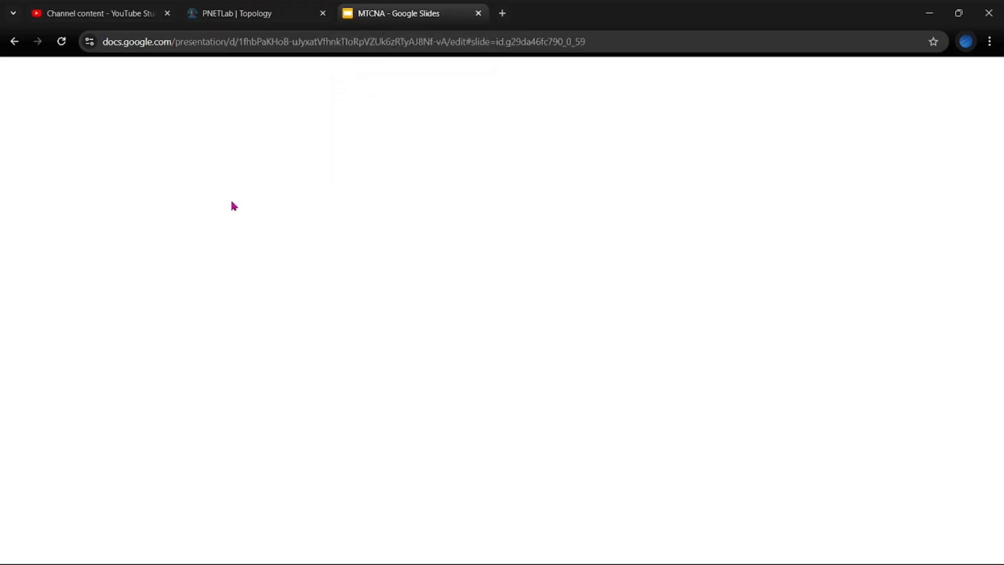
- Step through slide 127 (L2TP) to slide 128, L2TP + IPsec, in the filmstrip
{"action": "left_click", "coordinate": [62, 322]}
{"action": "scroll", "coordinate": [61, 326], "scroll_direction": "down", "scroll_amount": 2}
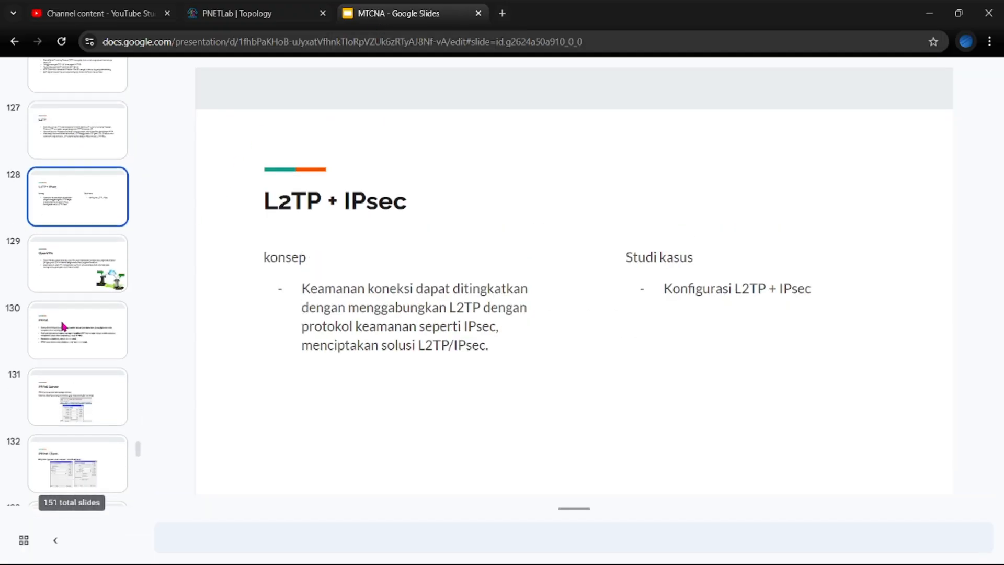
{"action": "scroll", "coordinate": [61, 326], "scroll_direction": "up", "scroll_amount": 2}
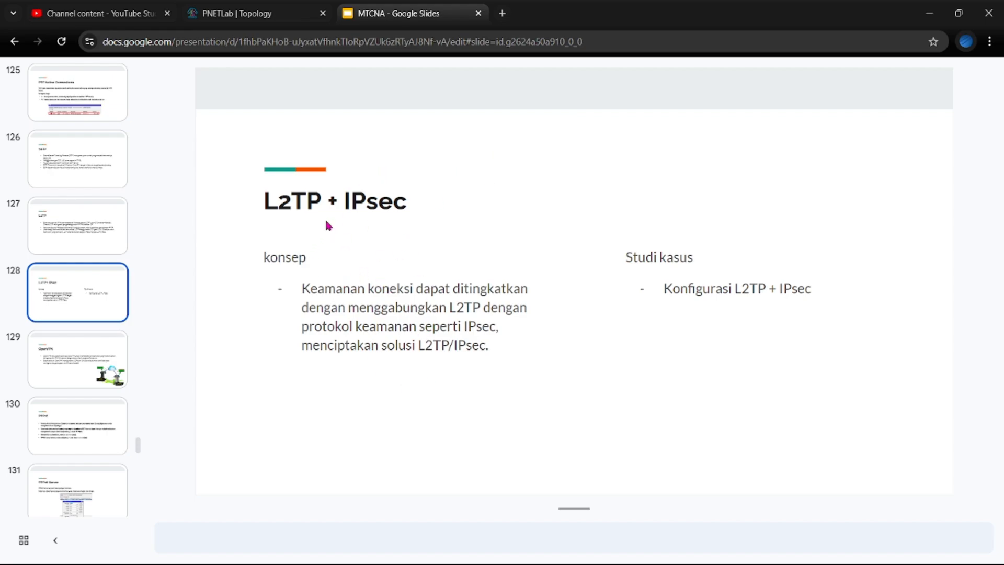
{"action": "left_click", "coordinate": [81, 192]}
{"action": "left_click", "coordinate": [76, 214]}
{"action": "left_click", "coordinate": [71, 290]}
{"action": "scroll", "coordinate": [72, 293], "scroll_direction": "down", "scroll_amount": 1}
{"action": "scroll", "coordinate": [74, 298], "scroll_direction": "up", "scroll_amount": 2}
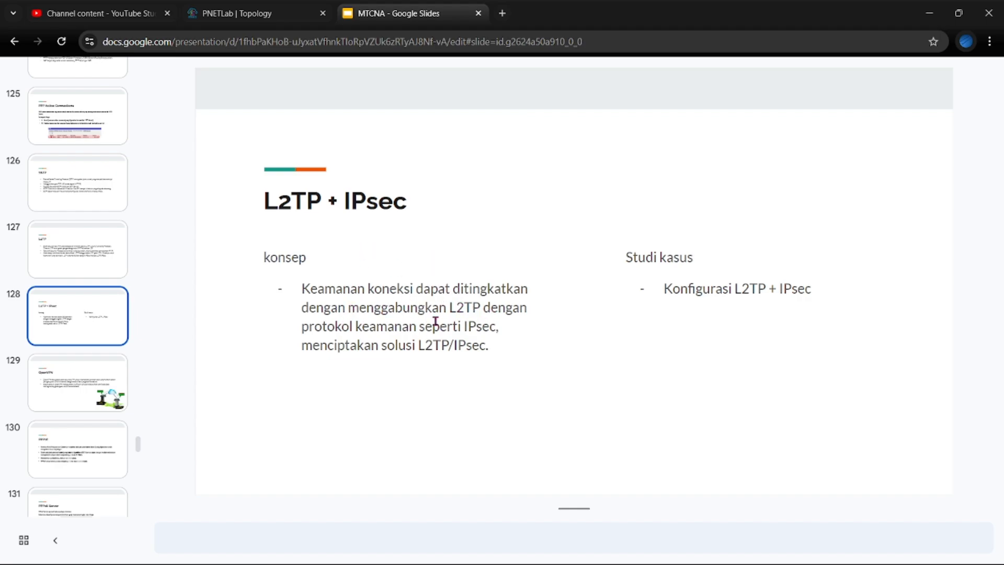
- Scroll back to the L2TP + IPsec slide, then bring up the PNETLab topology of r-pusat and r-cabang
{"action": "scroll", "coordinate": [498, 317], "scroll_direction": "down", "scroll_amount": 1}
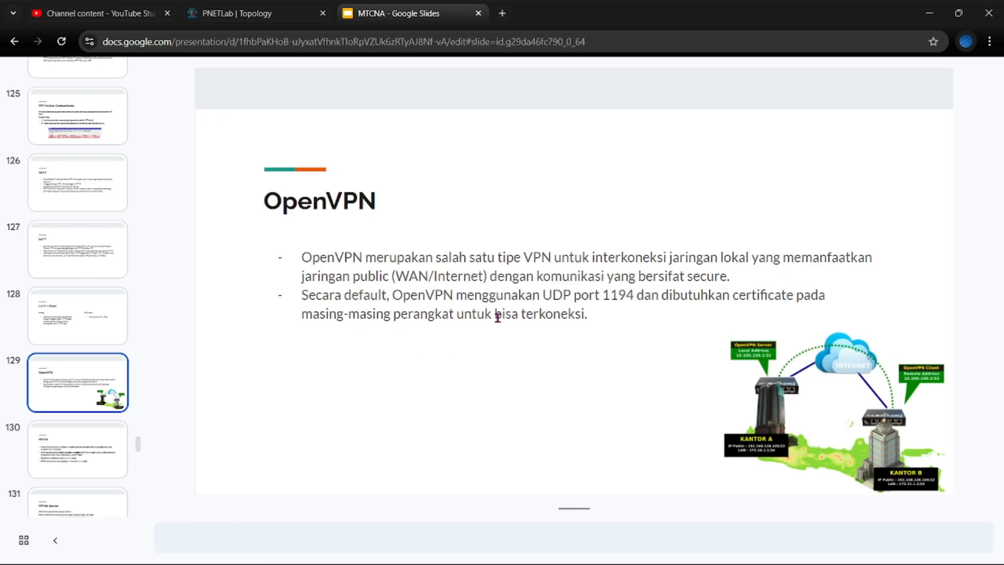
{"action": "scroll", "coordinate": [497, 318], "scroll_direction": "up", "scroll_amount": 1}
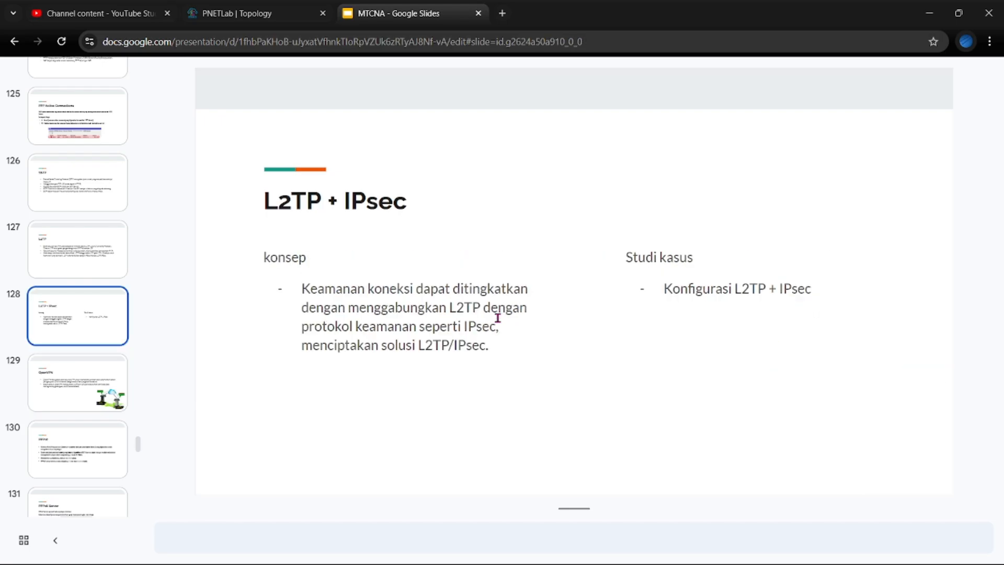
{"action": "left_click", "coordinate": [261, 5]}
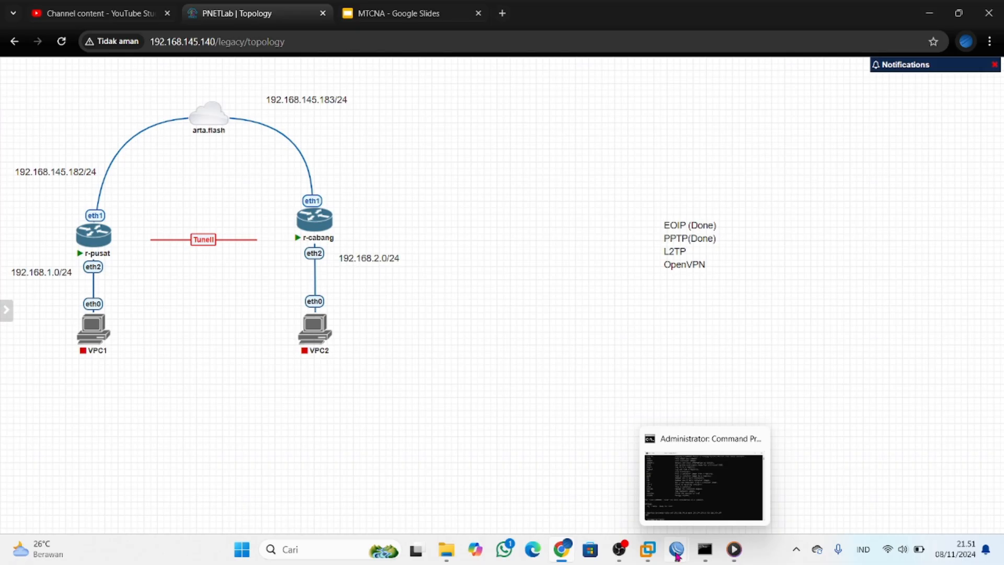
- On r-pusat, open the L2TP Server settings from the PPP interface list and enable the server
{"action": "mouse_move", "coordinate": [676, 555]}
{"action": "left_click", "coordinate": [638, 492]}
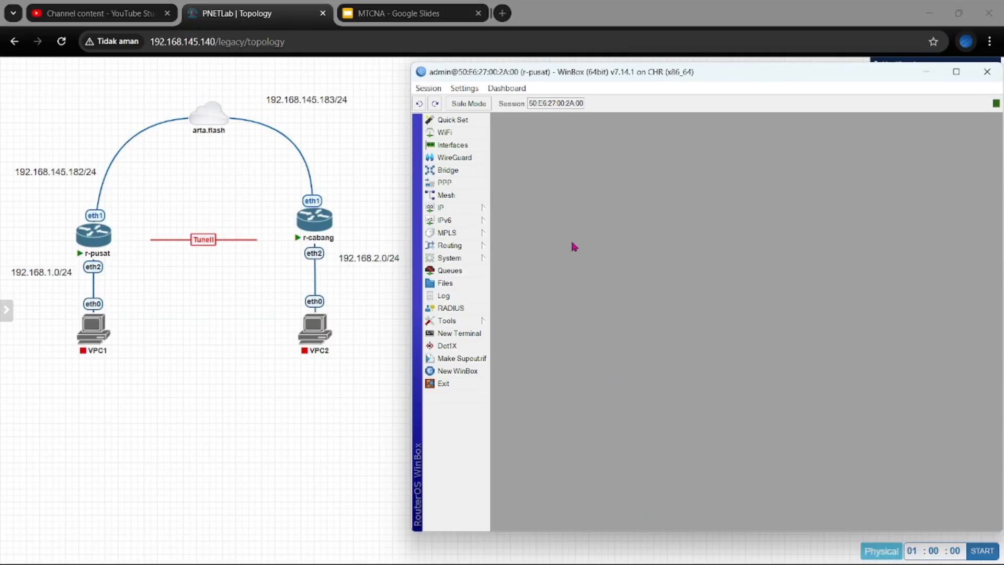
{"action": "left_click", "coordinate": [469, 186]}
{"action": "left_click", "coordinate": [542, 228]}
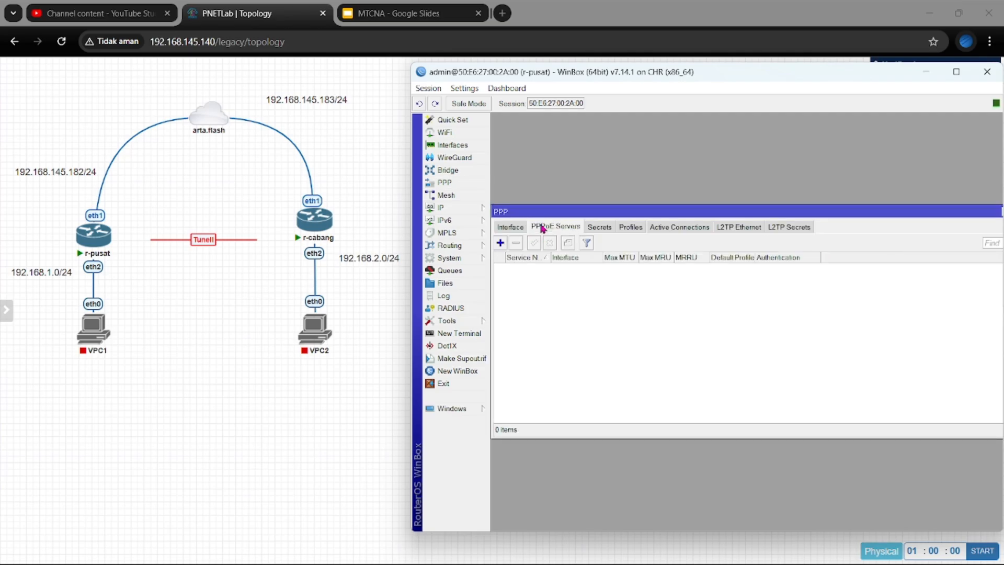
{"action": "left_click", "coordinate": [524, 227]}
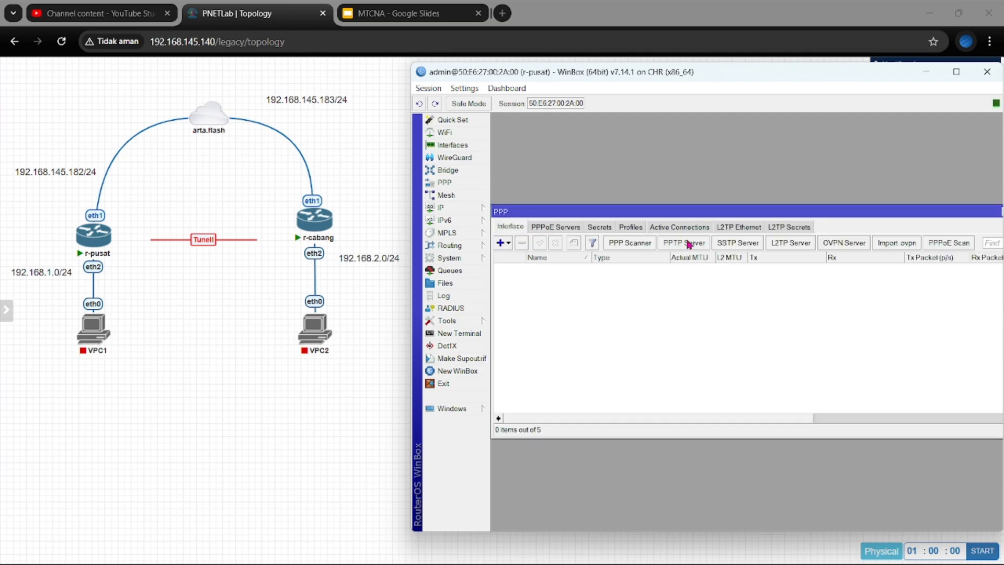
{"action": "left_click", "coordinate": [783, 241]}
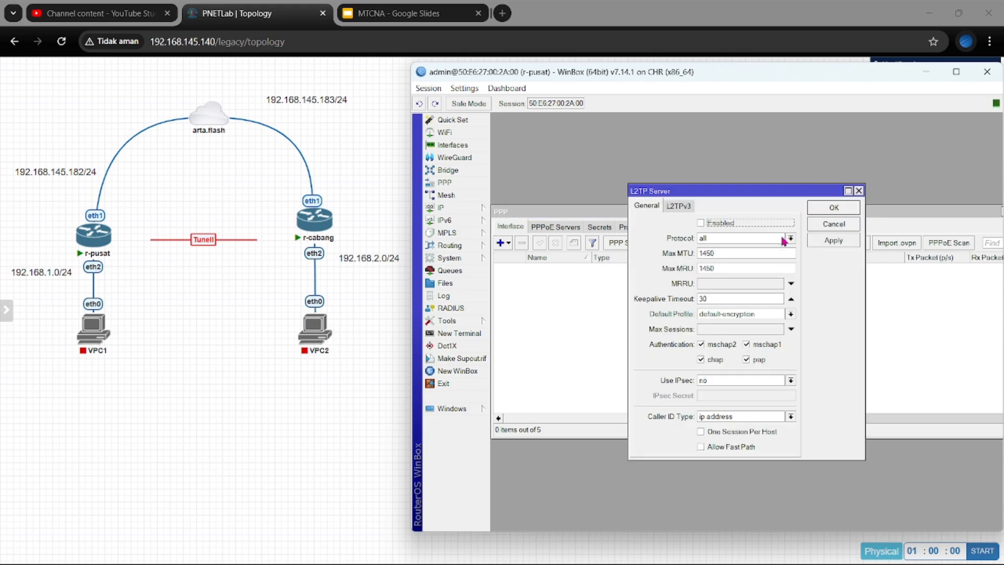
{"action": "left_click", "coordinate": [705, 227]}
- Set Use IPsec to yes and enter the IPsec secret
{"action": "left_click", "coordinate": [791, 381]}
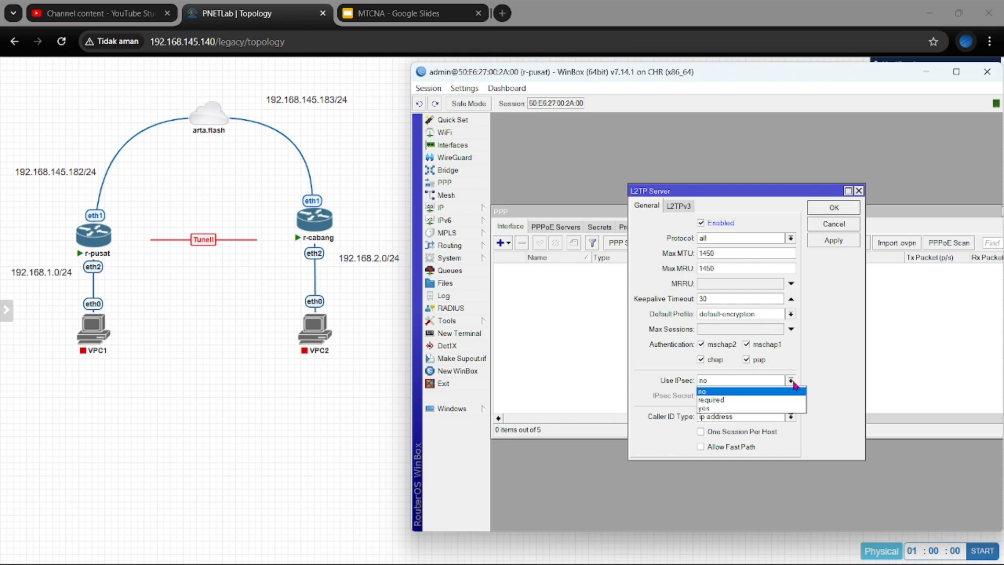
{"action": "left_click", "coordinate": [756, 411]}
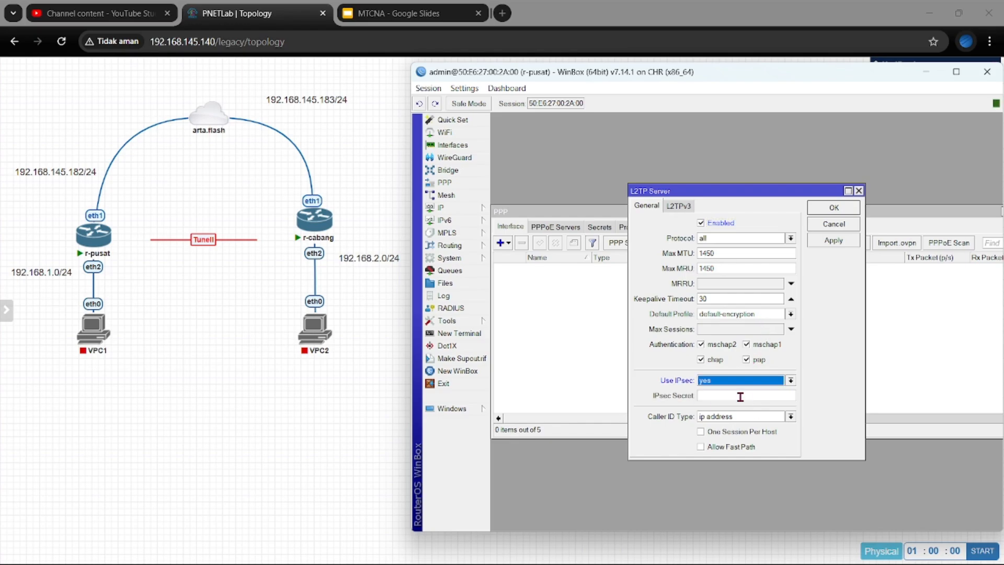
{"action": "left_click", "coordinate": [738, 397]}
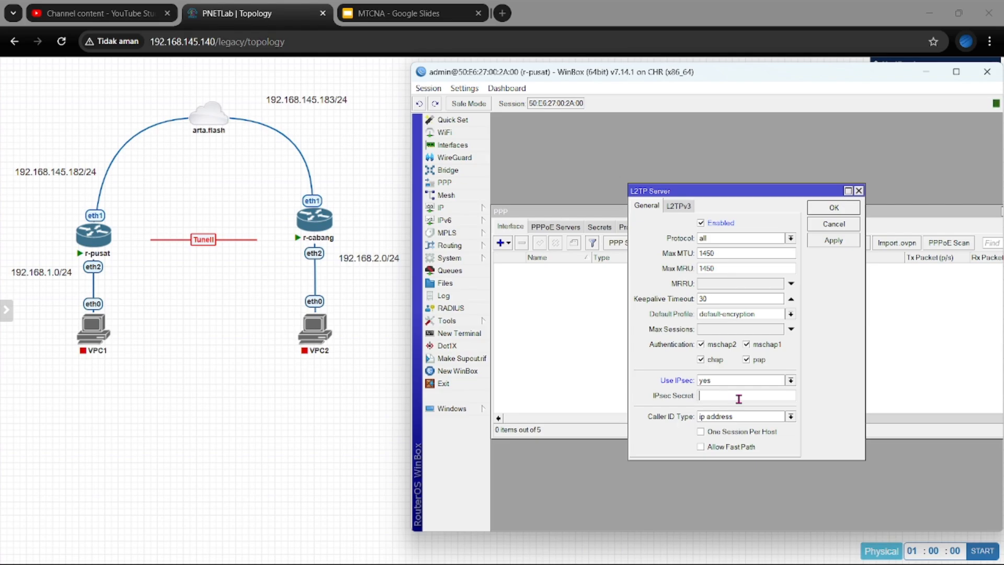
{"action": "type", "text": "**"}
- Turn on inline comments and stop hiding passwords so the secret is readable
{"action": "left_click", "coordinate": [457, 87]}
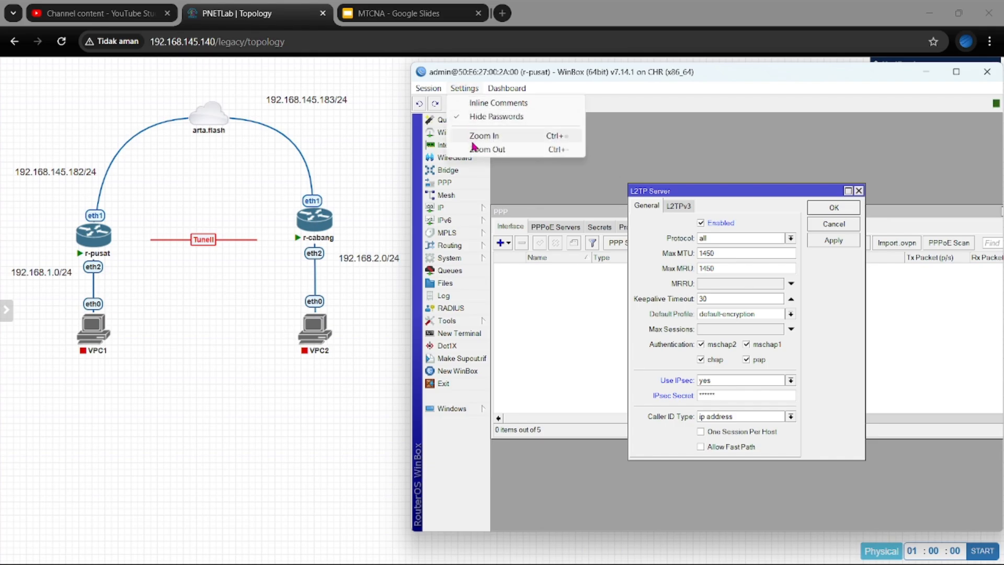
{"action": "left_click", "coordinate": [479, 103]}
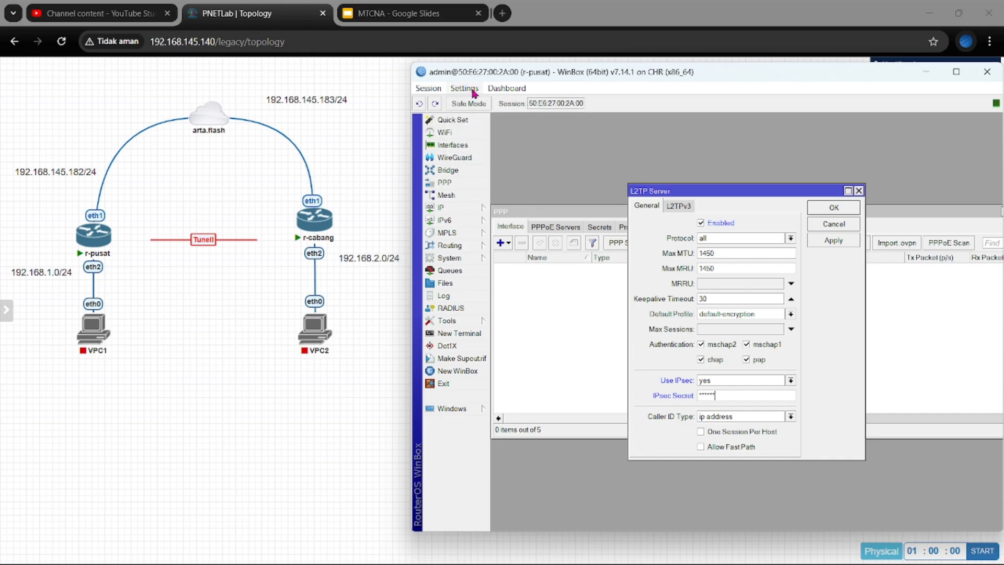
{"action": "left_click", "coordinate": [464, 88]}
{"action": "left_click", "coordinate": [476, 116]}
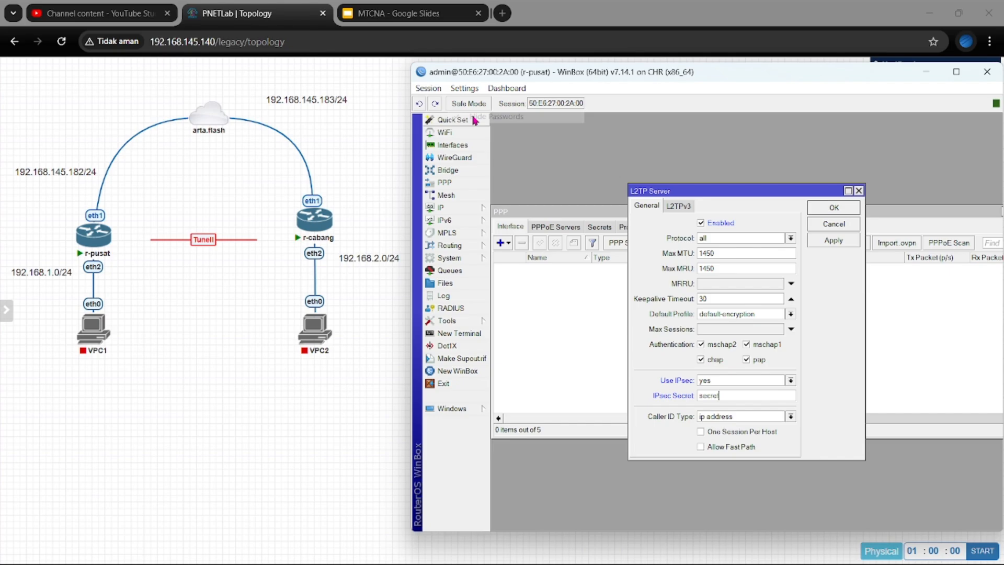
{"action": "left_click", "coordinate": [464, 89]}
{"action": "left_click", "coordinate": [469, 103]}
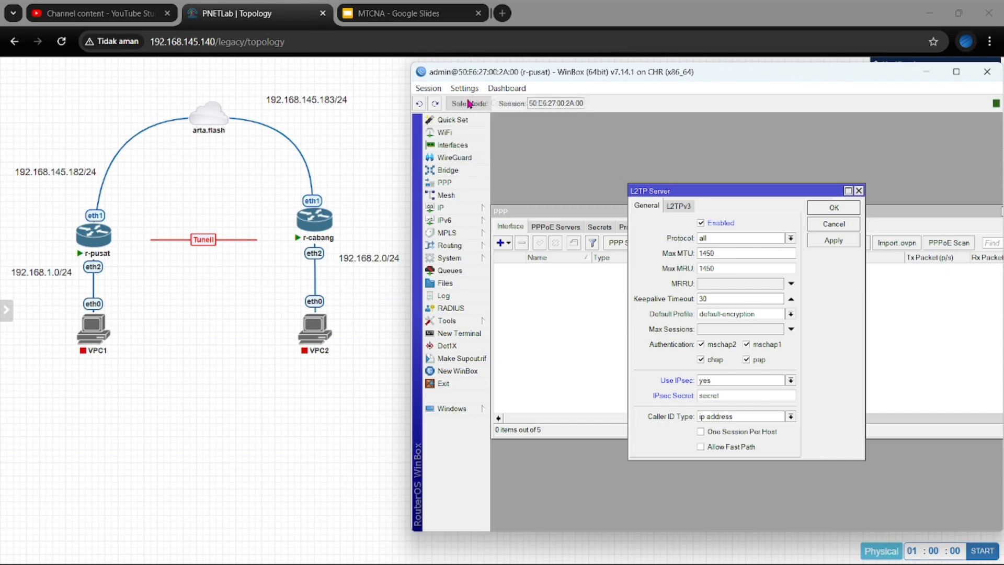
{"action": "left_click", "coordinate": [470, 88]}
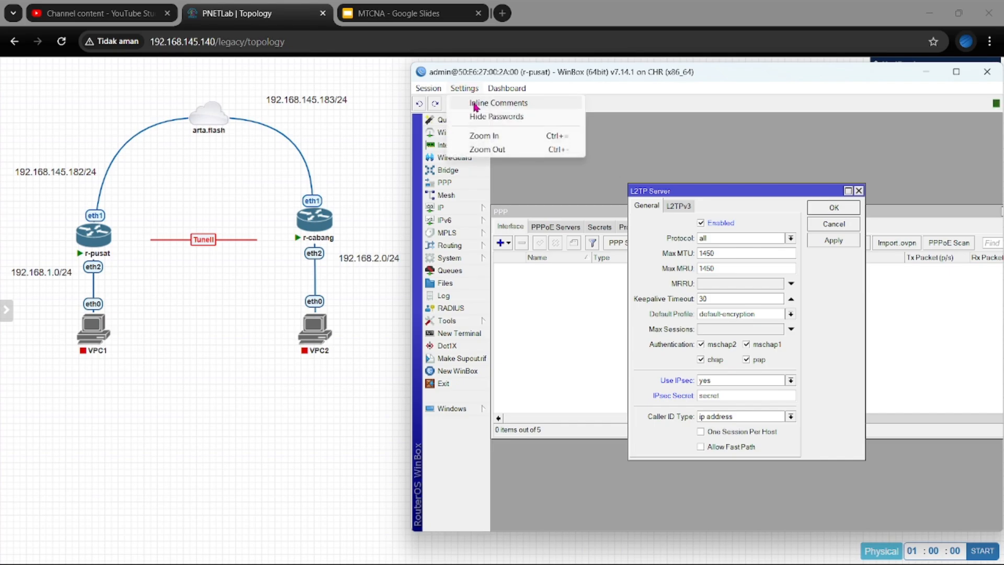
{"action": "left_click", "coordinate": [622, 178]}
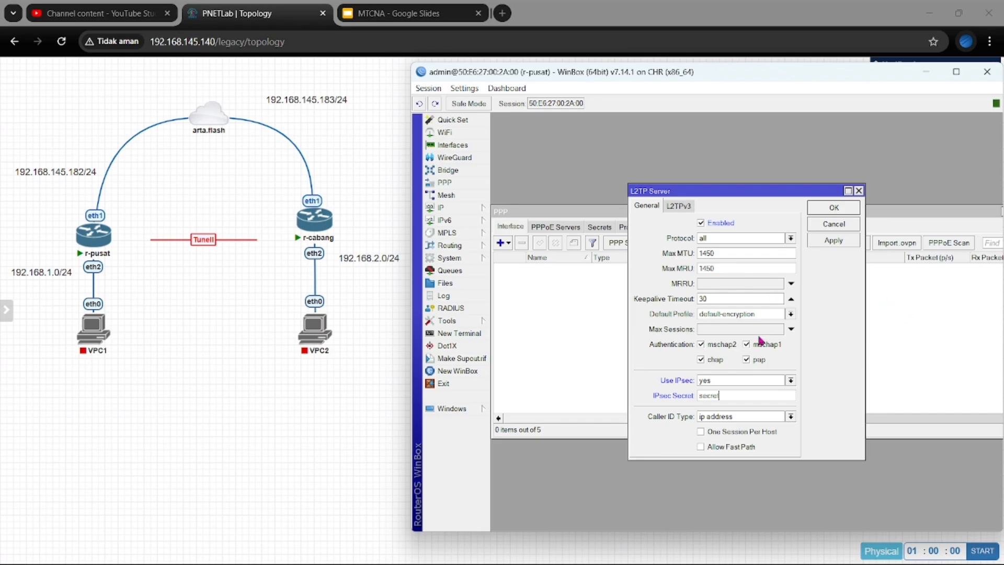
- Apply the L2TP server settings and confirm with OK
{"action": "left_click", "coordinate": [822, 242]}
{"action": "left_click", "coordinate": [822, 242]}
{"action": "left_click", "coordinate": [832, 209]}
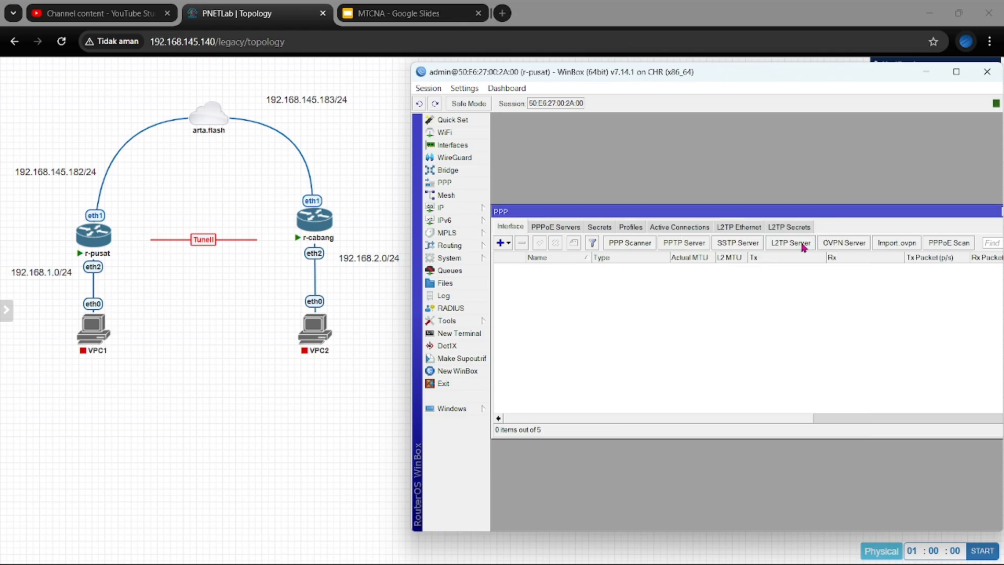
- Recheck the L2TP server settings, then close r-pusat's PPP window
{"action": "left_click", "coordinate": [803, 246]}
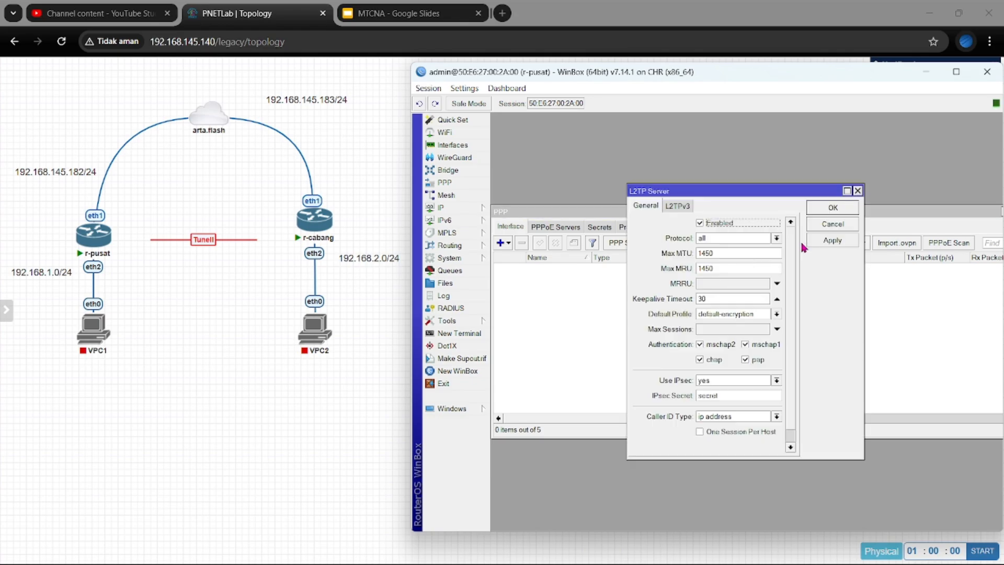
{"action": "left_click", "coordinate": [829, 209]}
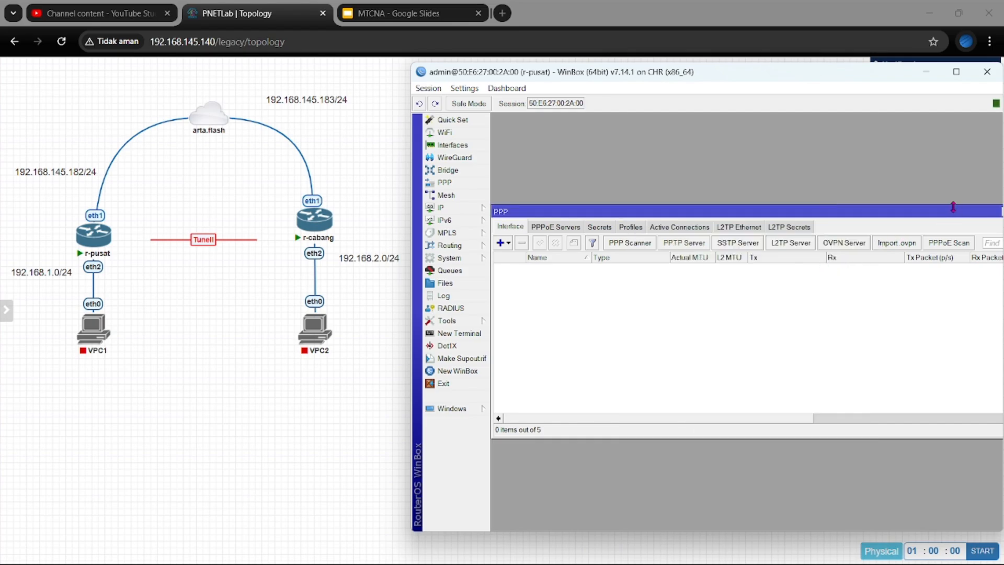
{"action": "left_click_drag", "start_coordinate": [946, 206], "coordinate": [834, 217]}
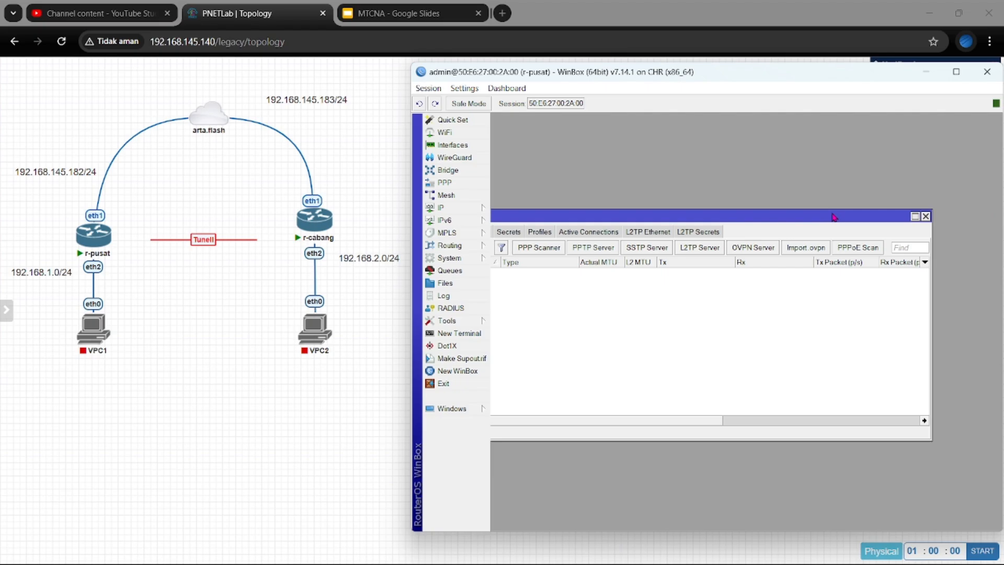
{"action": "left_click", "coordinate": [925, 216]}
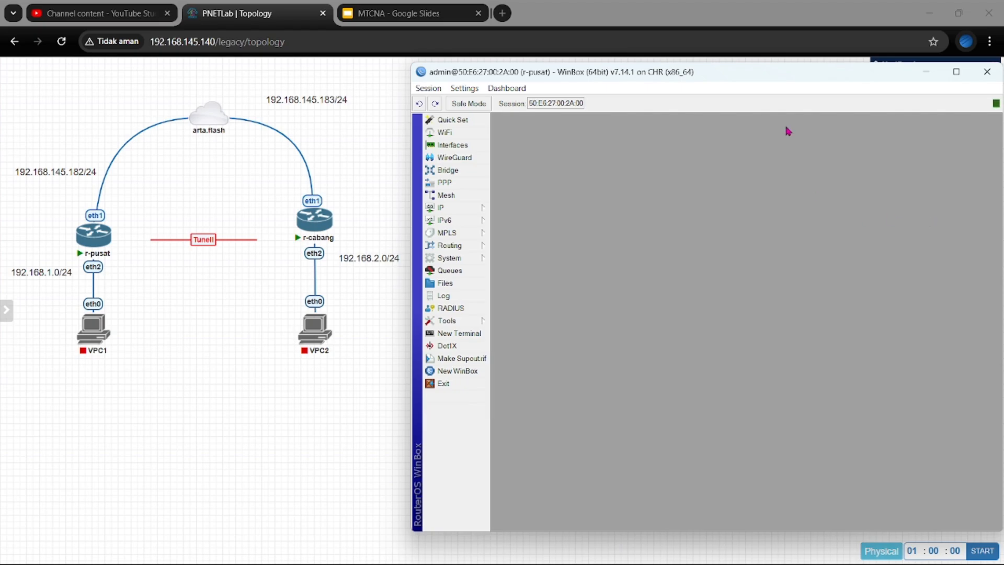
- Minimize WinBox to view the topology, then restore the r-pusat session
{"action": "left_click", "coordinate": [926, 74]}
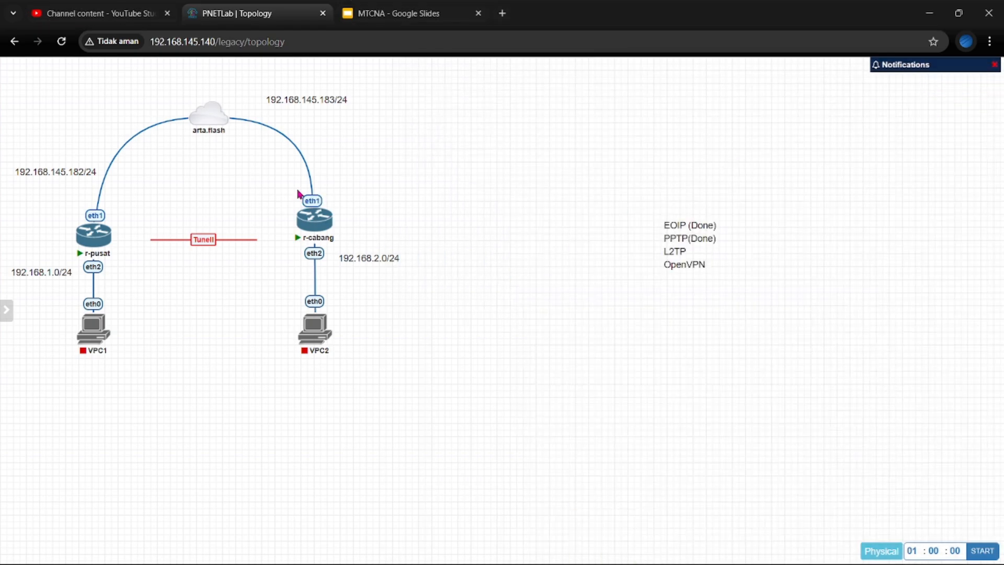
{"action": "mouse_move", "coordinate": [327, 219]}
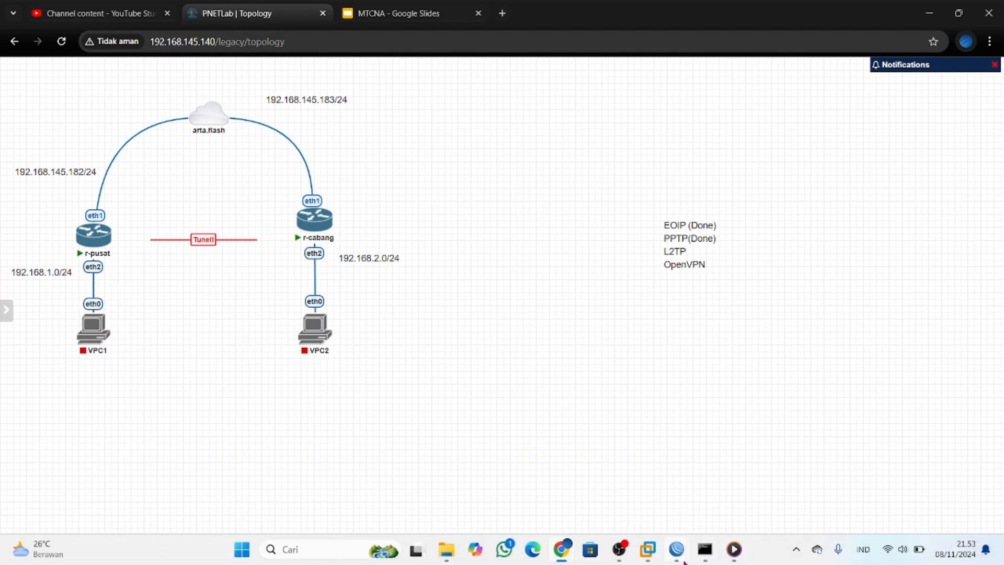
{"action": "mouse_move", "coordinate": [683, 561]}
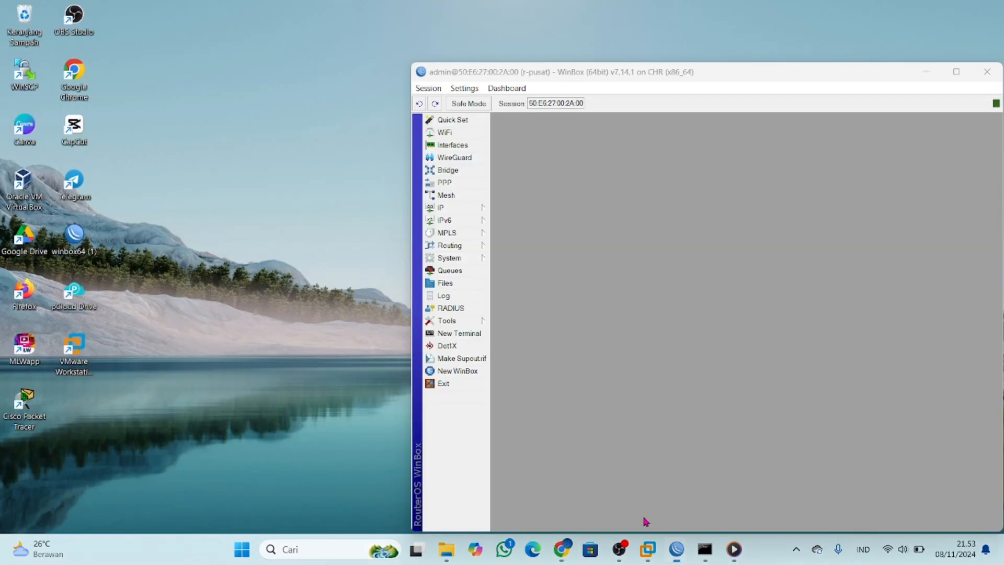
{"action": "left_click", "coordinate": [644, 518]}
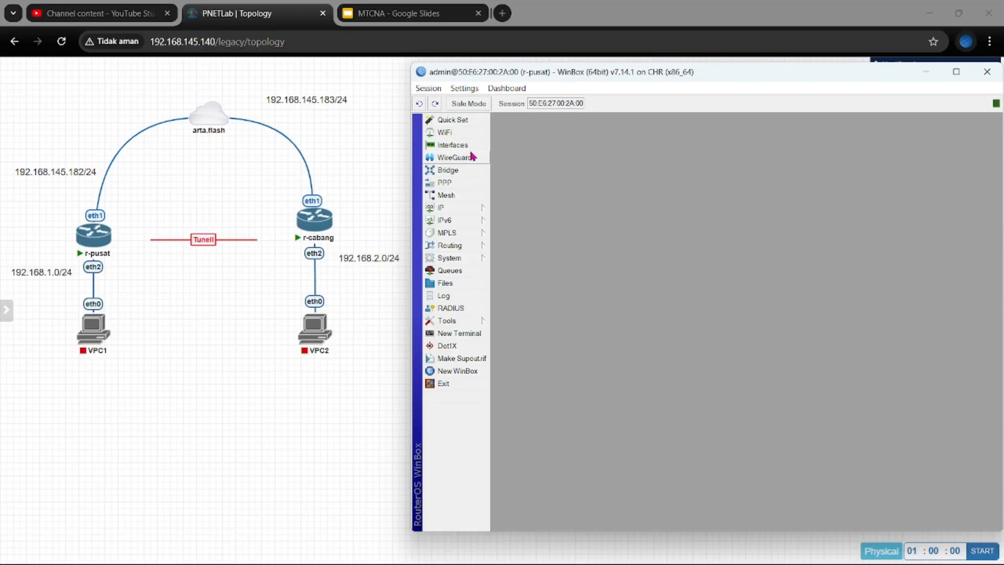
- Add a new PPP secret on r-pusat with the L2TP user's name and password
{"action": "left_click", "coordinate": [447, 183]}
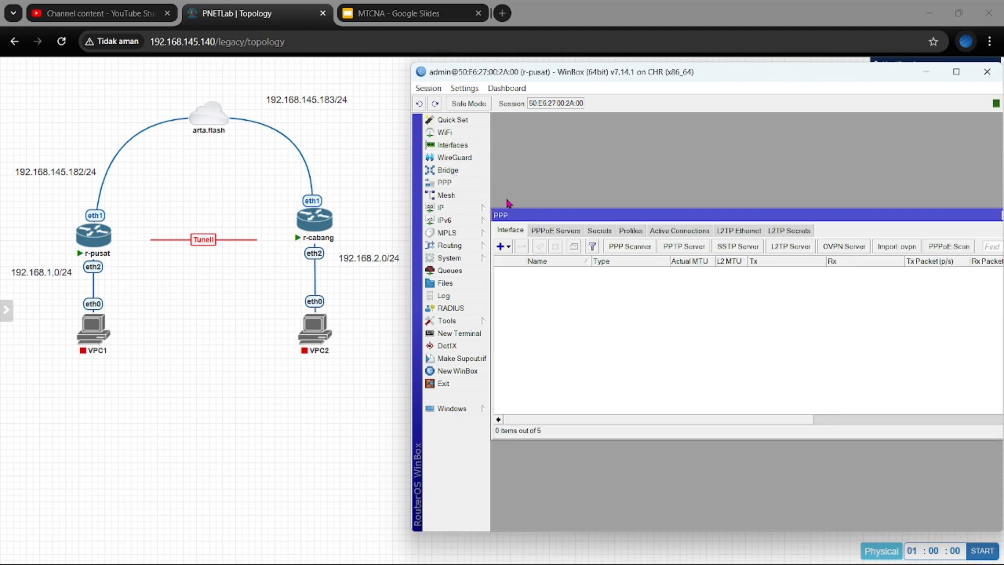
{"action": "left_click", "coordinate": [598, 231]}
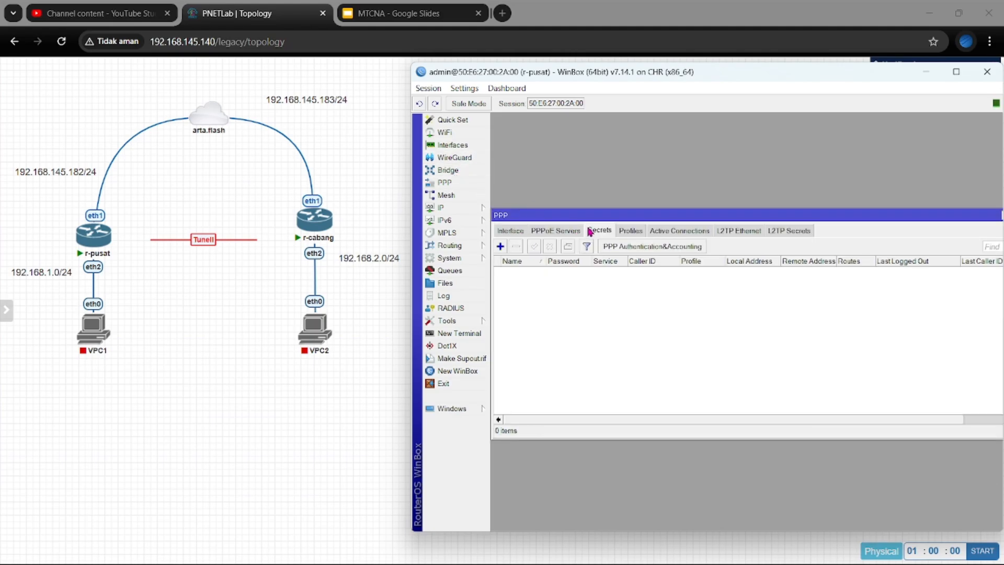
{"action": "left_click", "coordinate": [500, 247]}
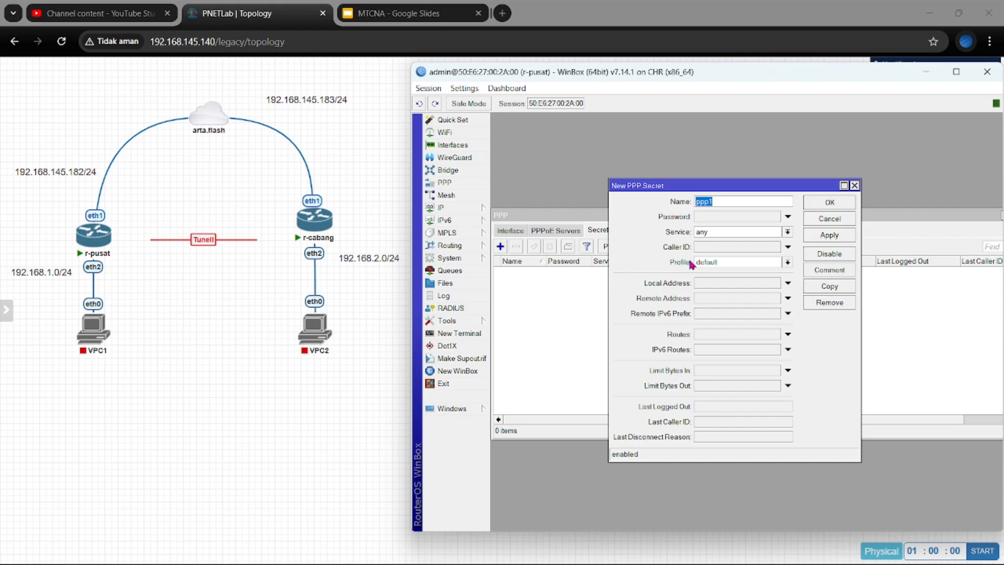
{"action": "type", "text": "l2tp ibnu"}
{"action": "left_click", "coordinate": [714, 216]}
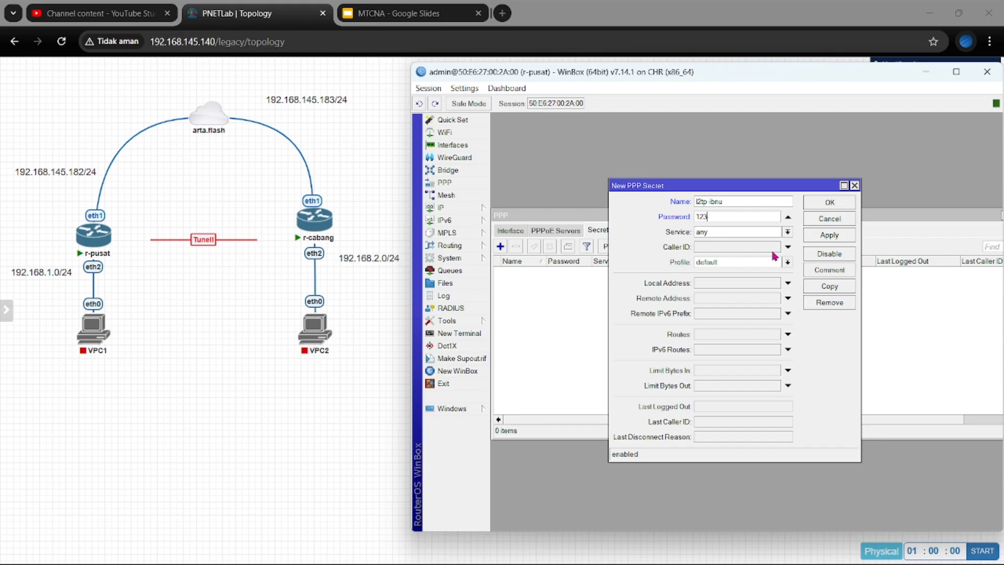
- Set service l2tp, profile default-encryption, local 172.16.1.1, remote 172.16.1.2, and apply
{"action": "left_click", "coordinate": [787, 233]}
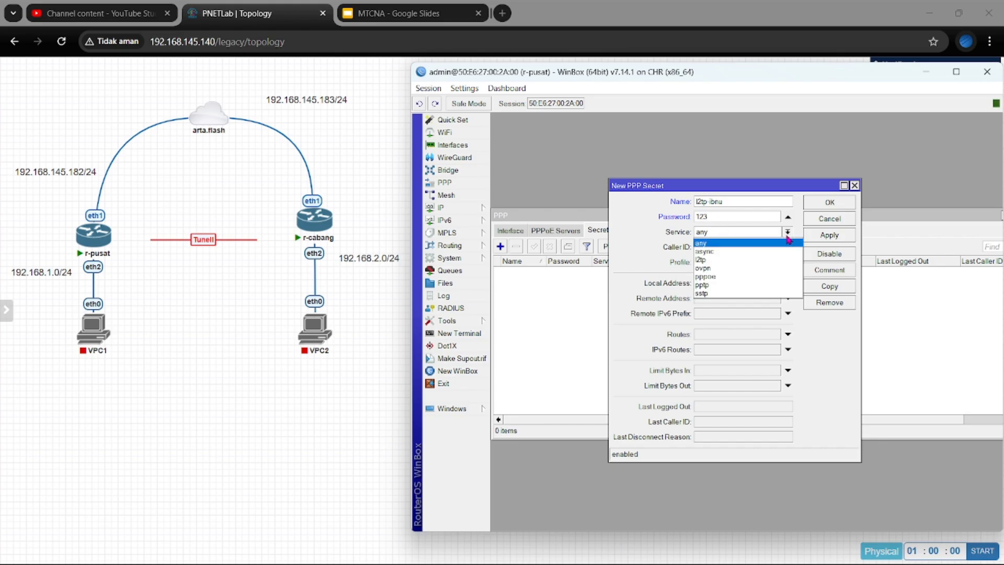
{"action": "left_click", "coordinate": [735, 260]}
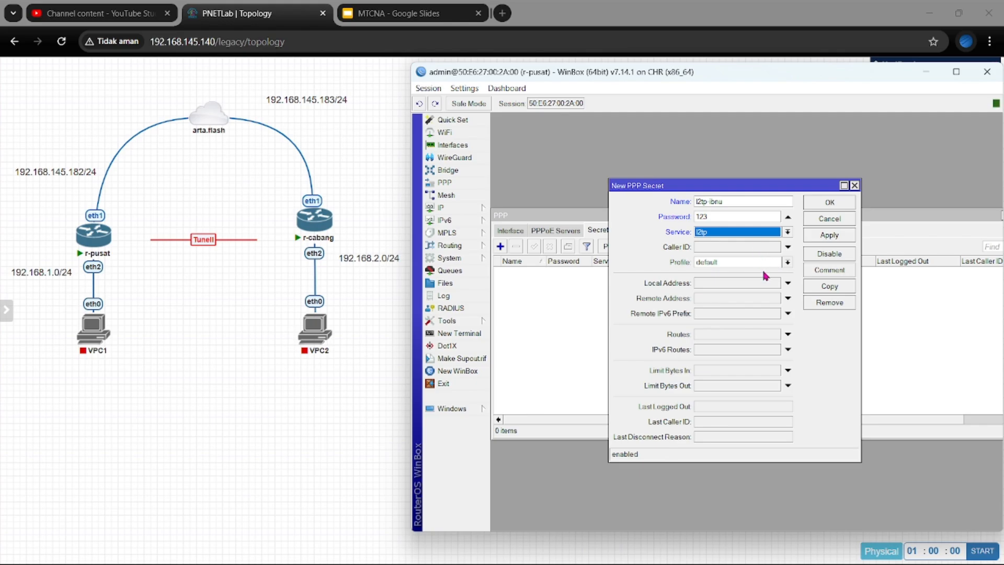
{"action": "left_click", "coordinate": [787, 261]}
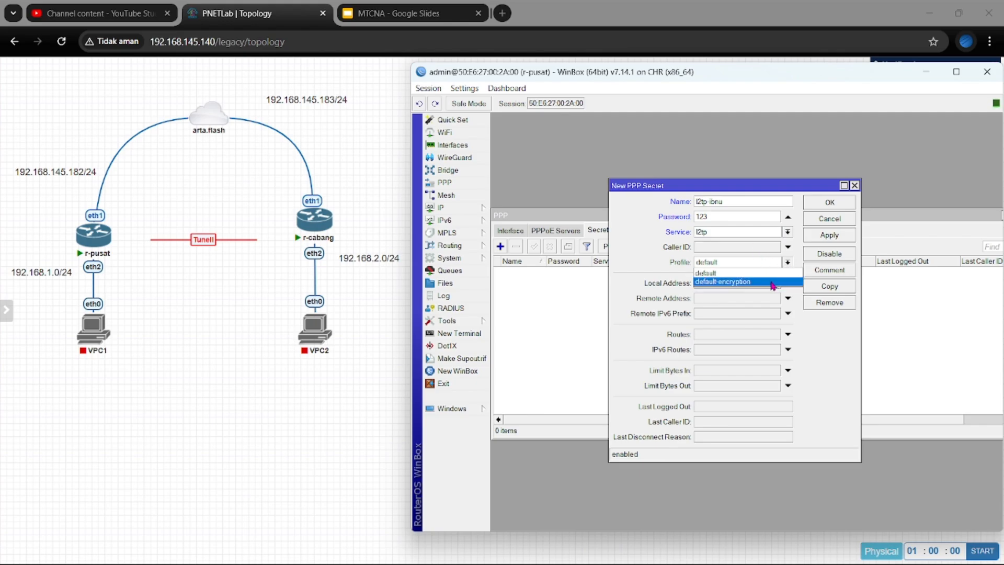
{"action": "left_click", "coordinate": [772, 282]}
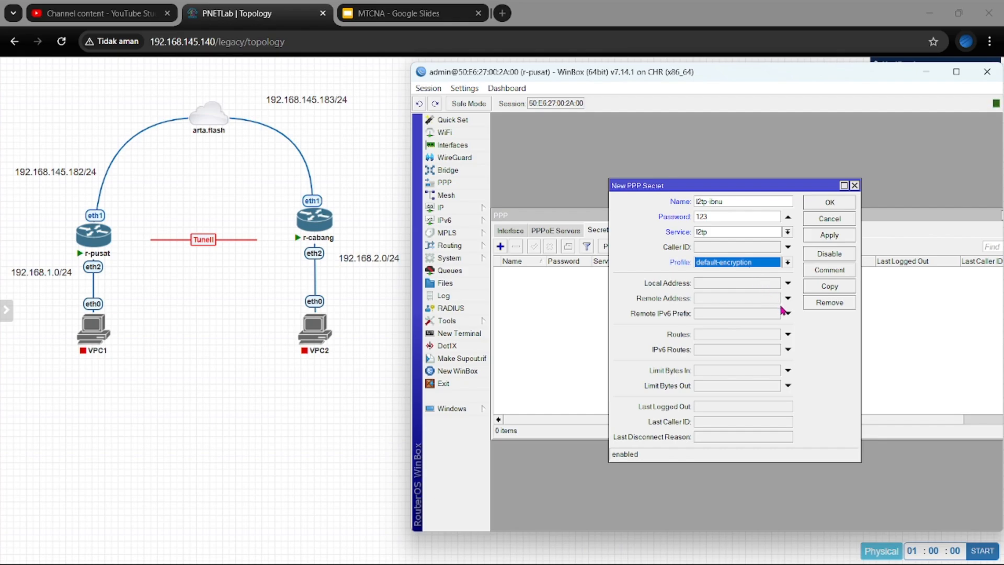
{"action": "left_click", "coordinate": [787, 284]}
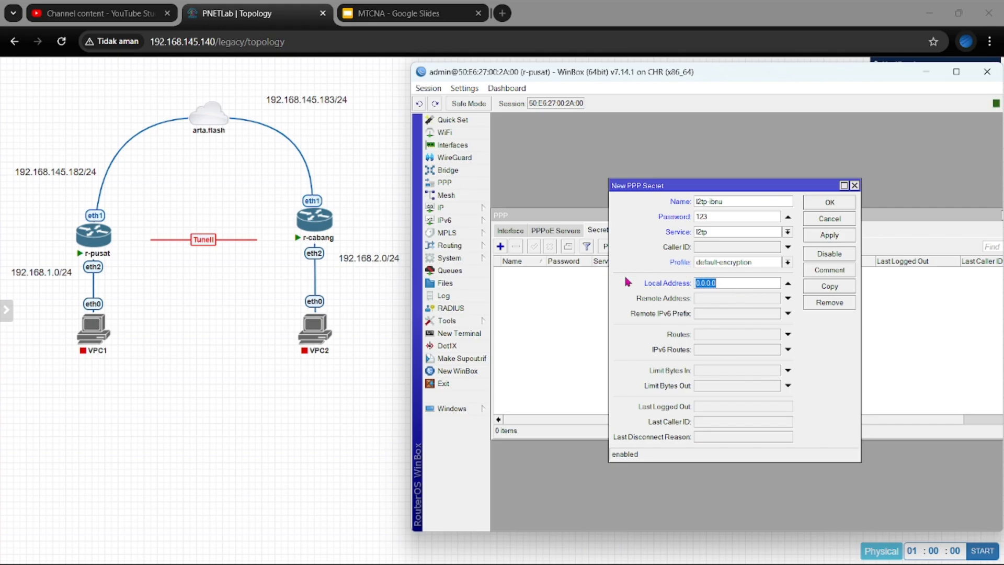
{"action": "type", "text": "172.16.1.1"}
{"action": "left_click", "coordinate": [790, 297]}
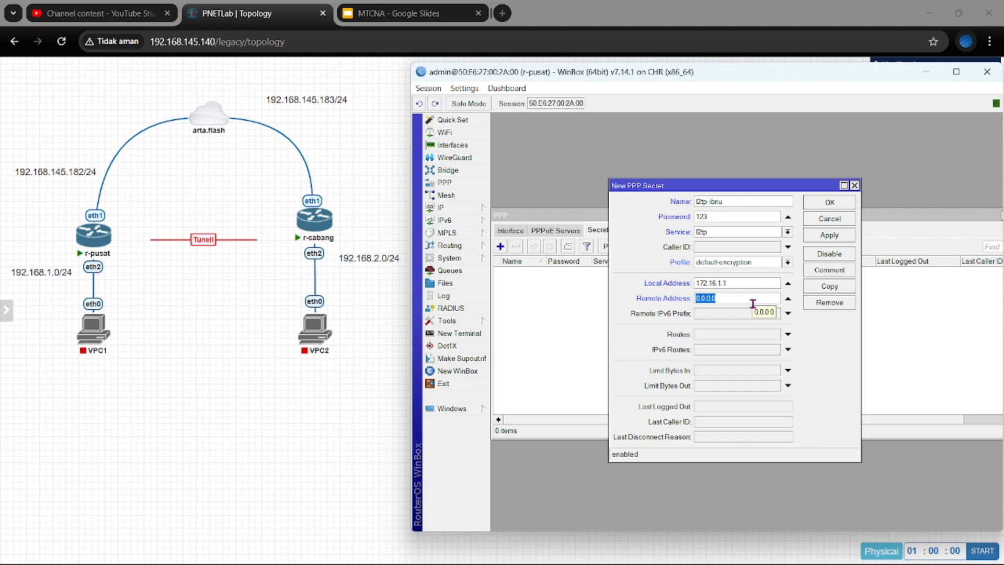
{"action": "type", "text": "172.16.1.2"}
{"action": "left_click", "coordinate": [830, 238]}
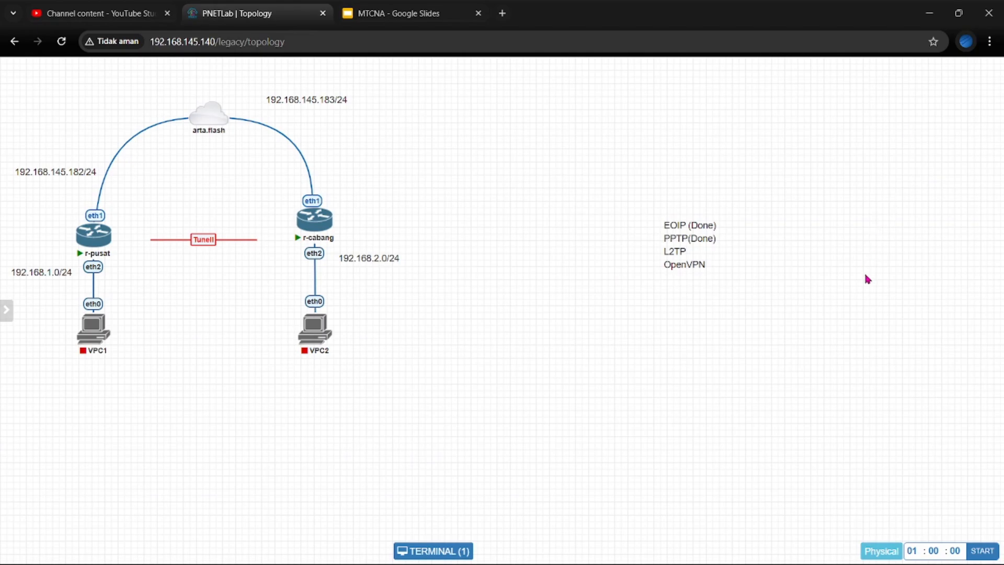
- On r-cabang, create a new L2TP Client interface and go to its Dial Out settings
{"action": "mouse_move", "coordinate": [672, 552]}
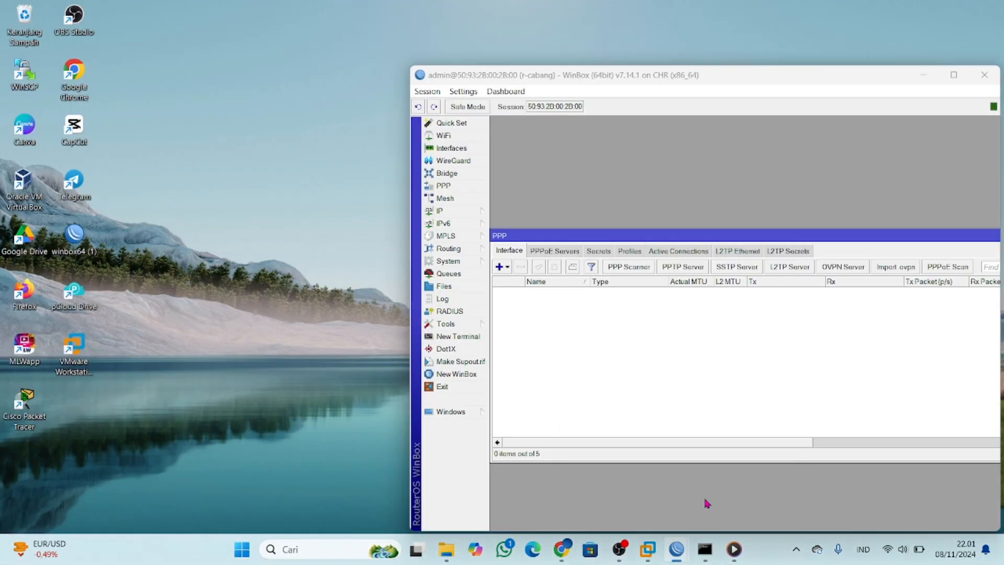
{"action": "left_click", "coordinate": [703, 502]}
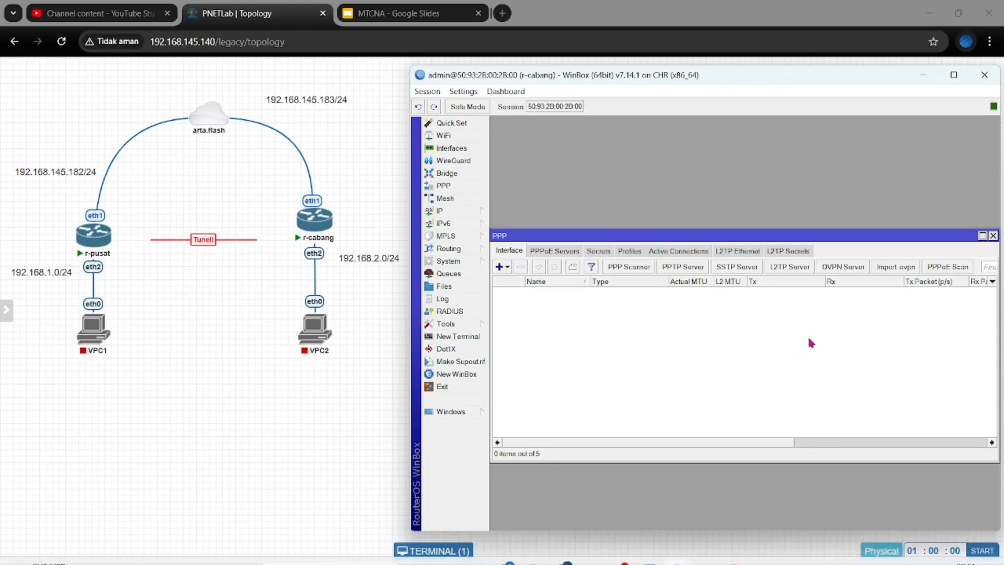
{"action": "left_click", "coordinate": [992, 235]}
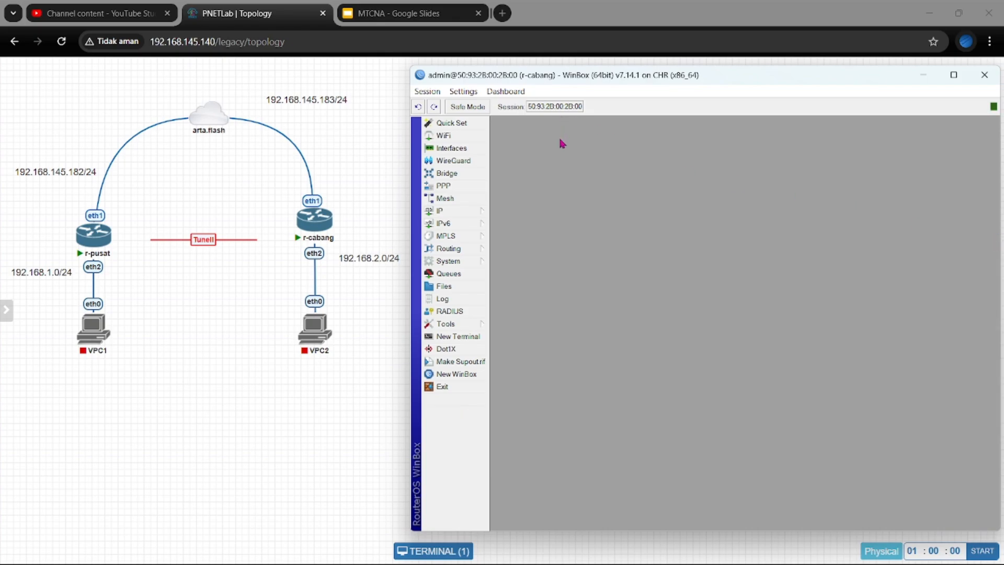
{"action": "left_click", "coordinate": [442, 186]}
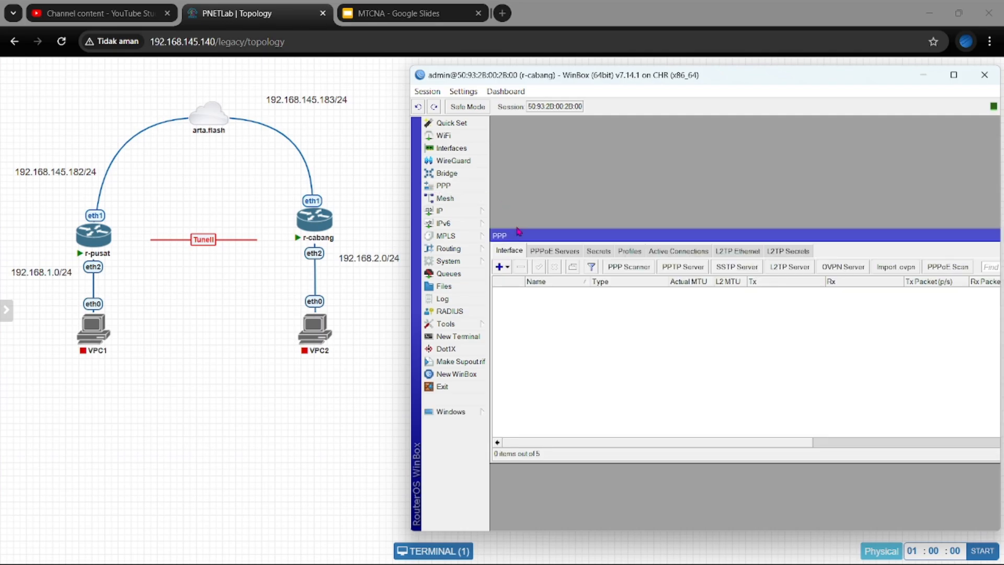
{"action": "left_click", "coordinate": [501, 268]}
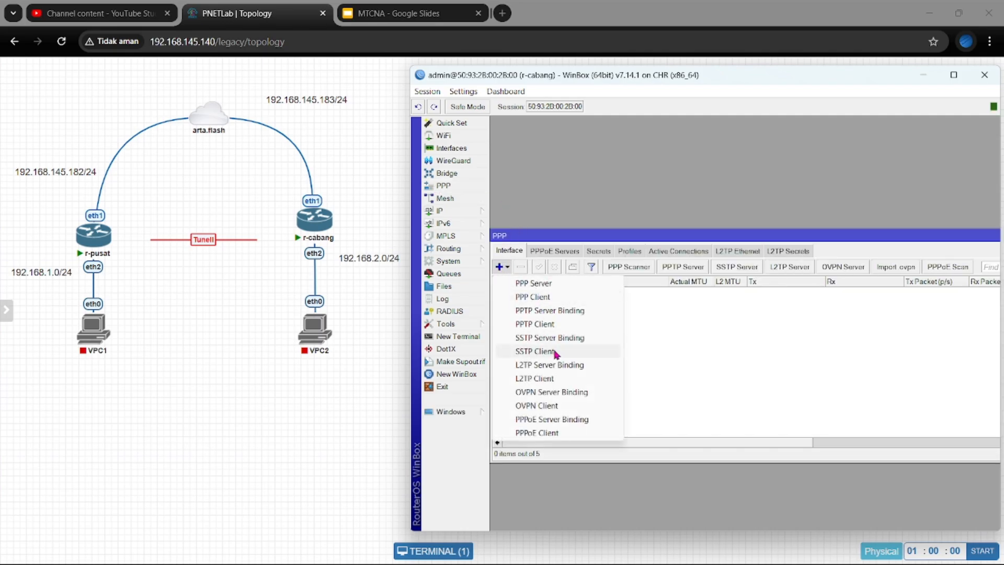
{"action": "left_click", "coordinate": [548, 380]}
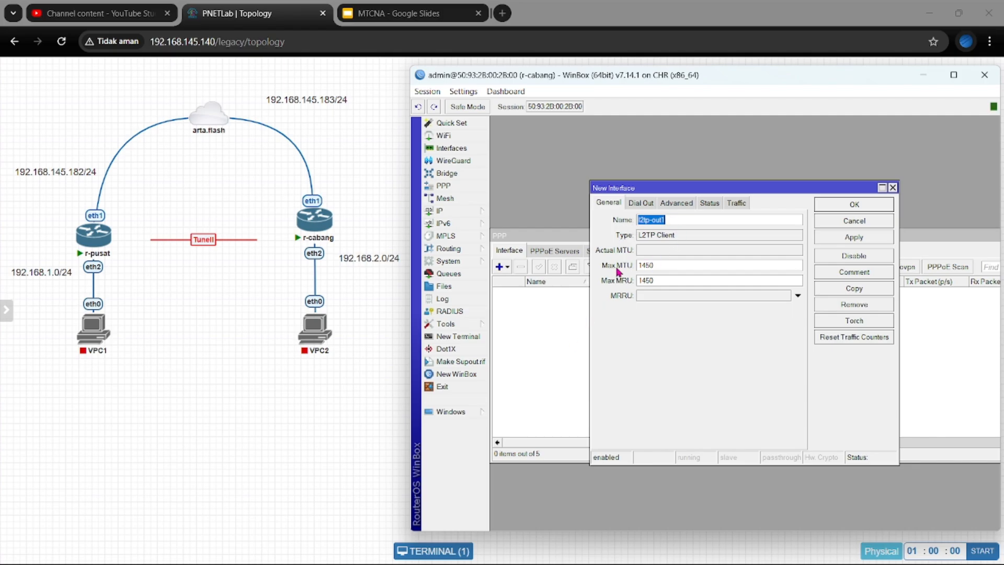
{"action": "left_click", "coordinate": [640, 204]}
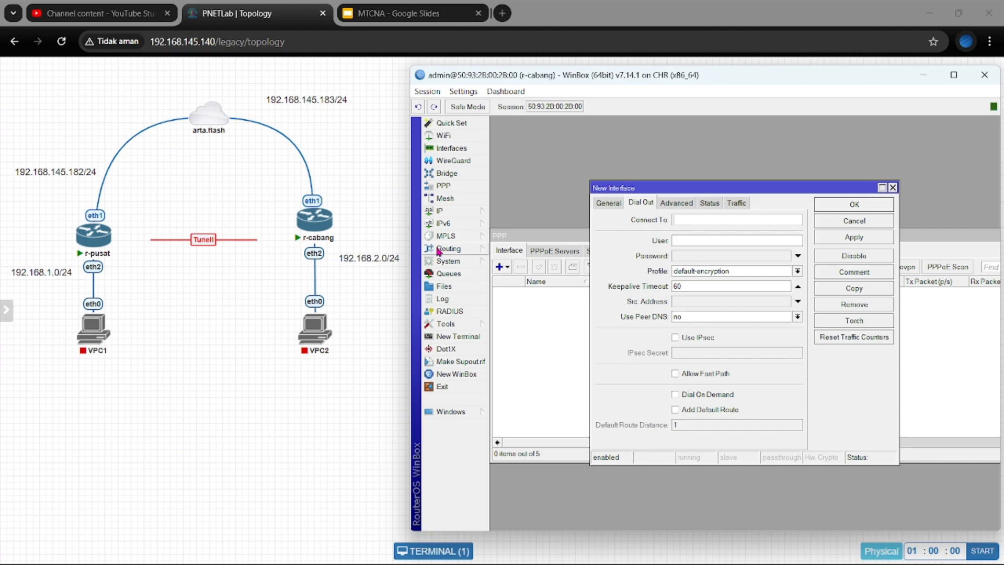
- Dial out to 192.168.145.182 with the L2TP user's username and password
{"action": "type", "text": "192.168.145.182"}
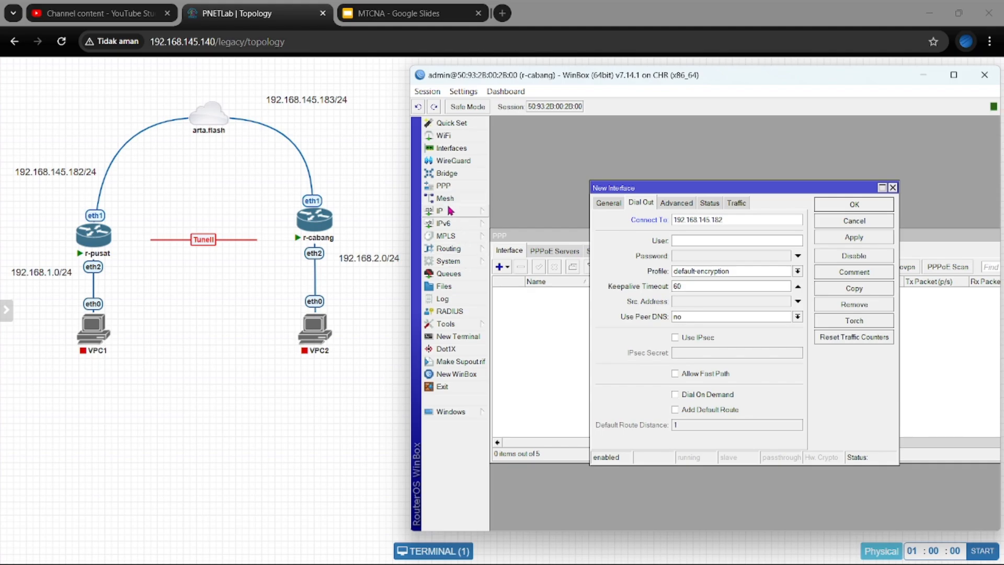
{"action": "left_click", "coordinate": [701, 240]}
{"action": "type", "text": "l2tp-ibnu"}
{"action": "left_click", "coordinate": [682, 256]}
{"action": "type", "text": "**"}
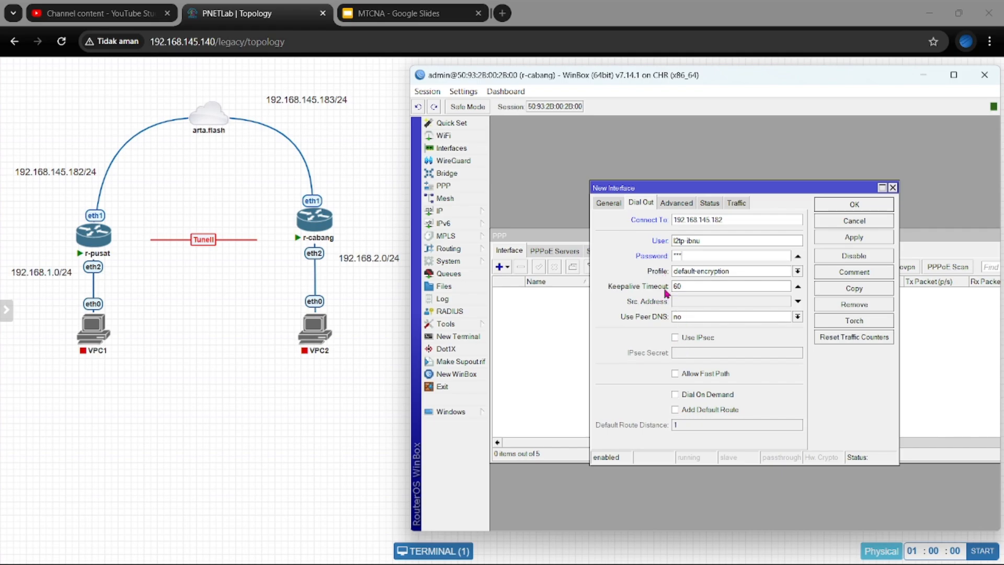
- Enable Use IPsec with the IPsec secret, show passwords in clear, and save the client
{"action": "left_click", "coordinate": [675, 342]}
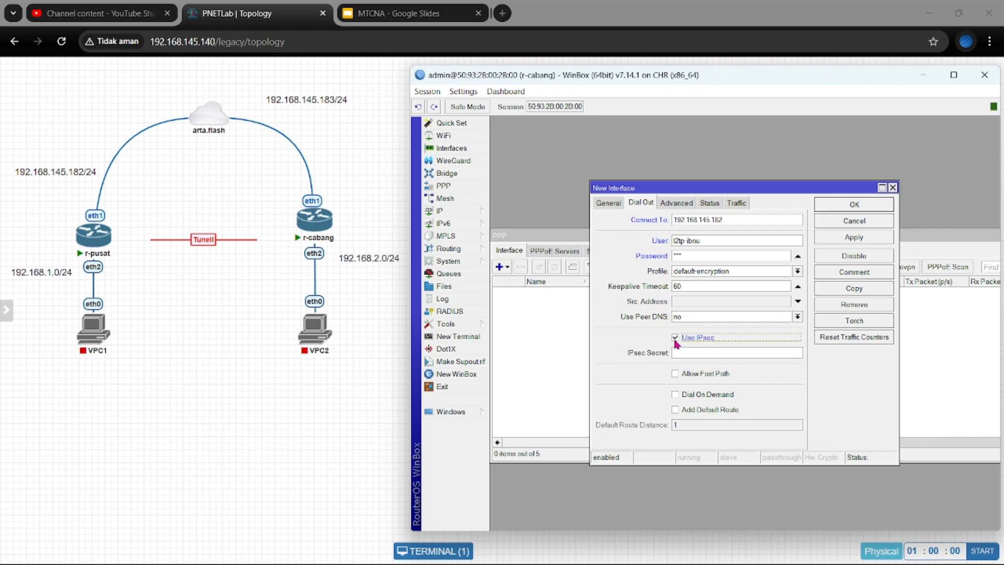
{"action": "left_click", "coordinate": [680, 354]}
{"action": "type", "text": "******"}
{"action": "left_click", "coordinate": [463, 91]}
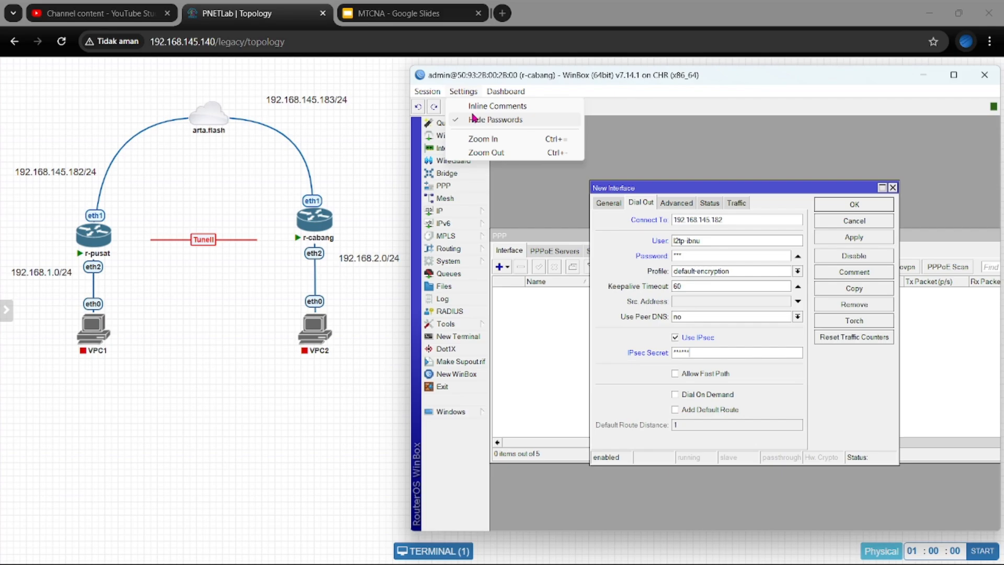
{"action": "left_click", "coordinate": [481, 120]}
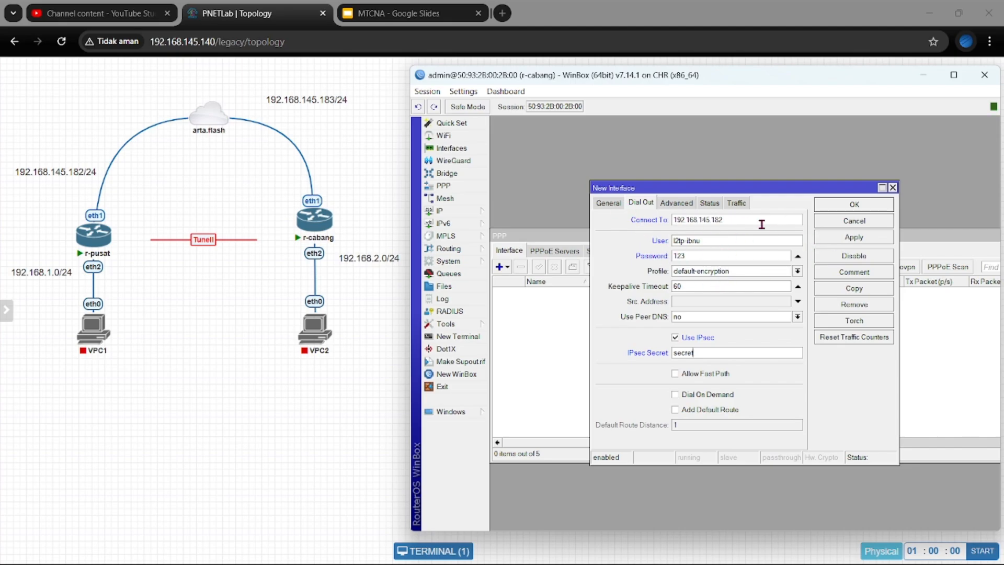
{"action": "left_click", "coordinate": [831, 238]}
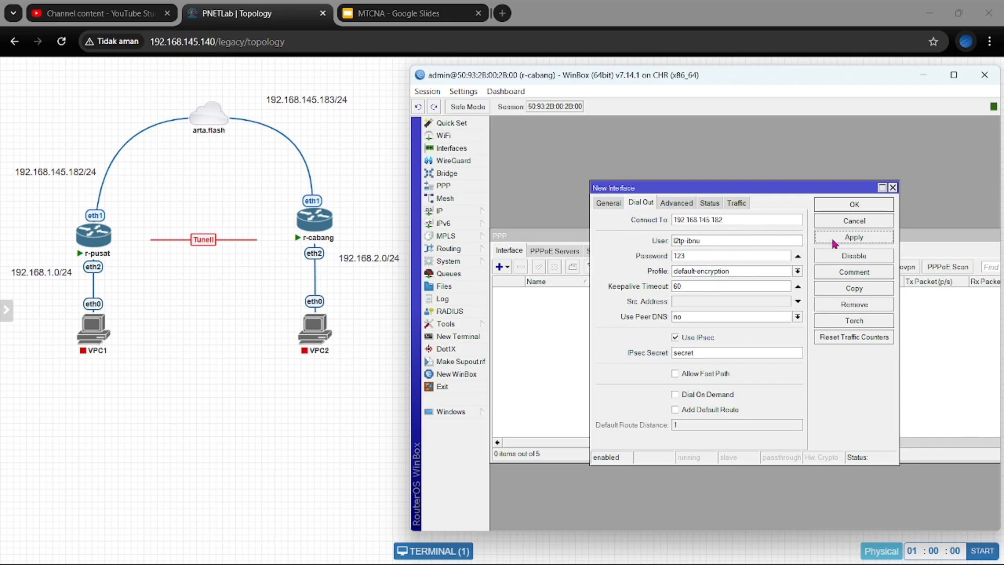
{"action": "left_click", "coordinate": [847, 204]}
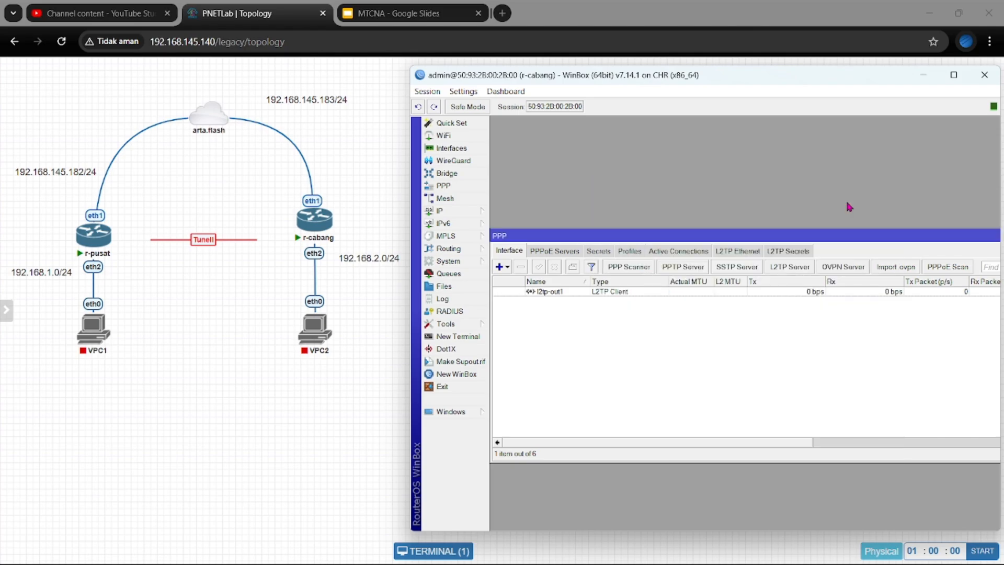
- Check r-pusat's active PPP connections
{"action": "key", "text": "alt+Tab"}
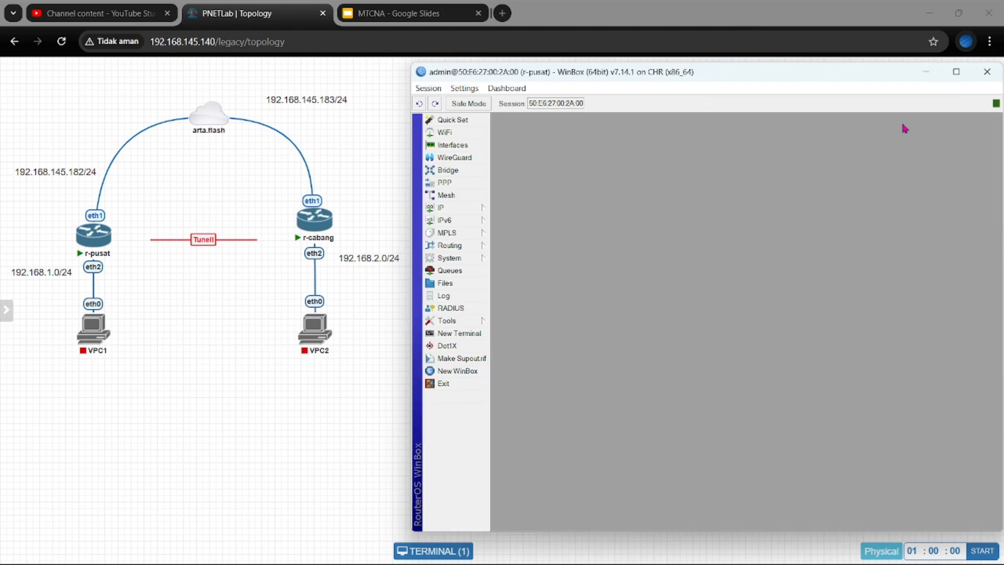
{"action": "left_click", "coordinate": [471, 184]}
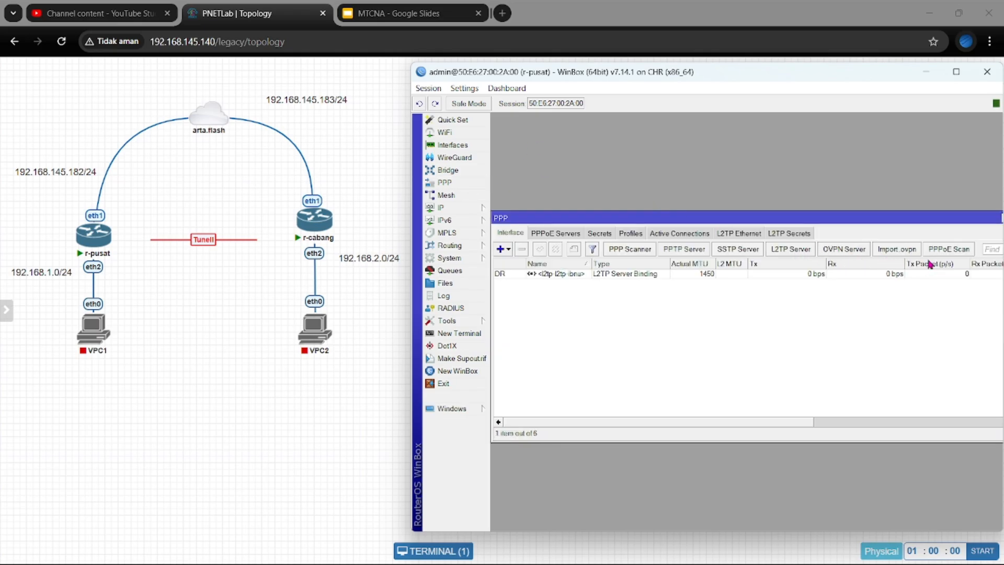
{"action": "left_click", "coordinate": [680, 234]}
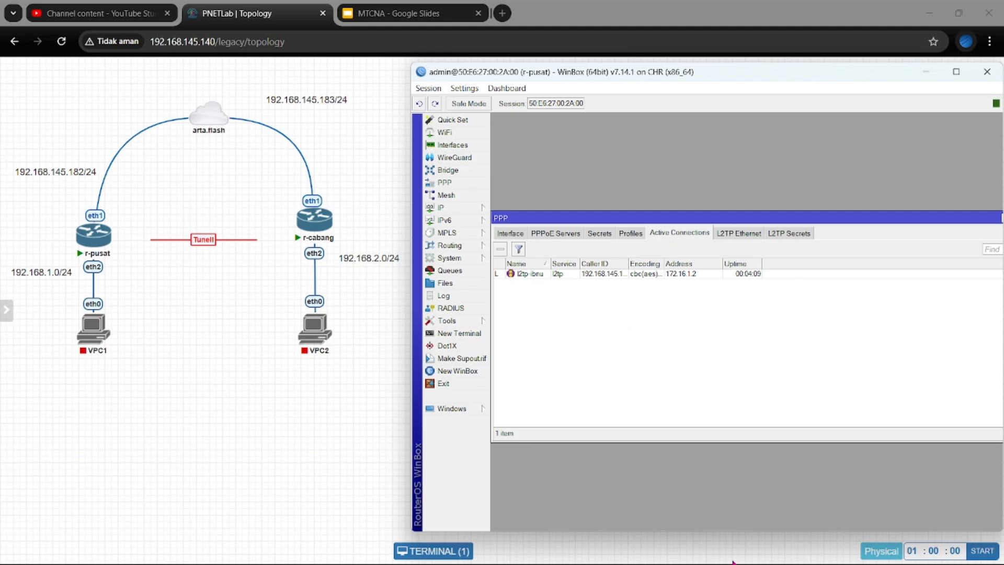
- On r-cabang, review active PPP connections, the interface list, and the IP address list
{"action": "mouse_move", "coordinate": [732, 560]}
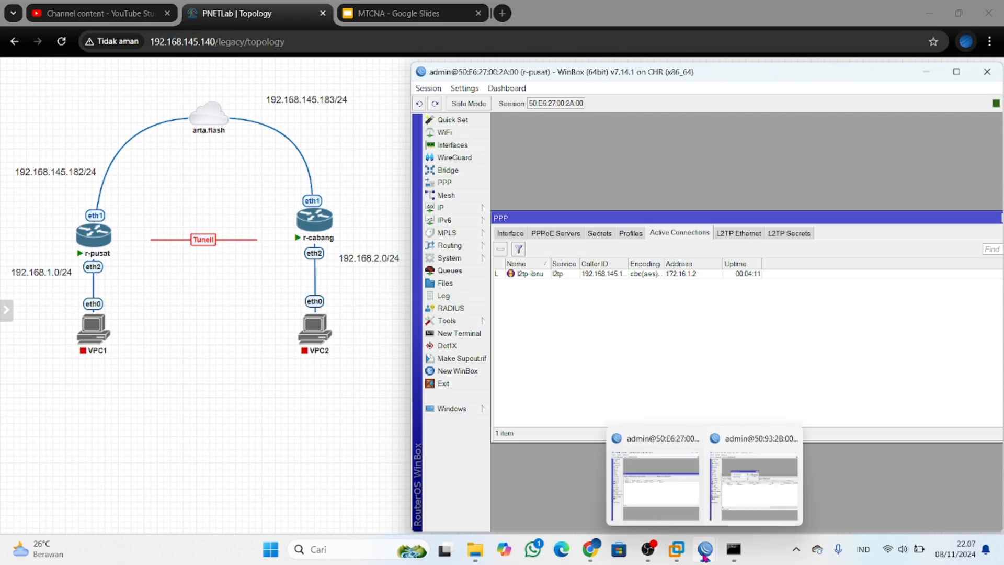
{"action": "left_click", "coordinate": [739, 497]}
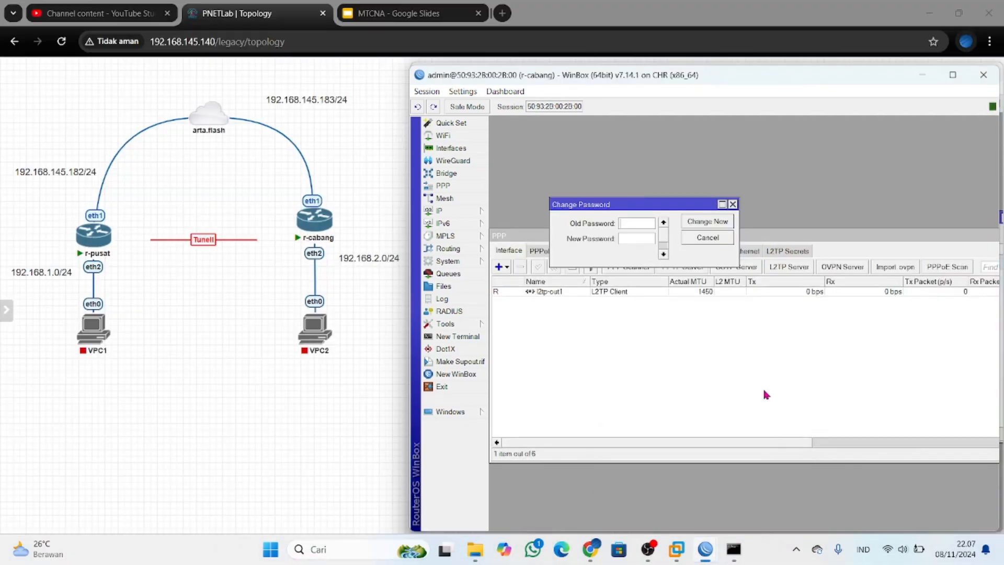
{"action": "left_click", "coordinate": [733, 203]}
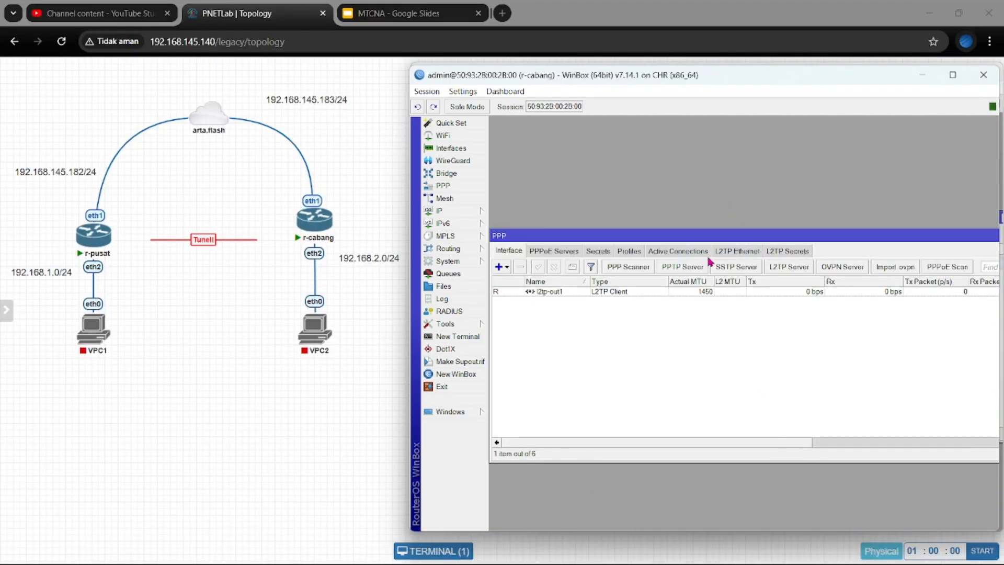
{"action": "left_click", "coordinate": [706, 254]}
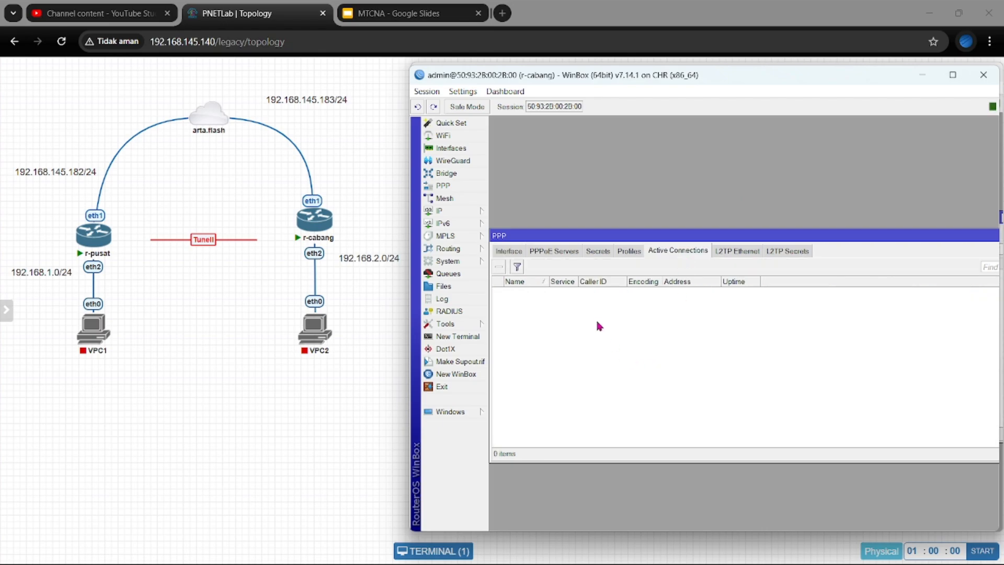
{"action": "left_click", "coordinate": [508, 251]}
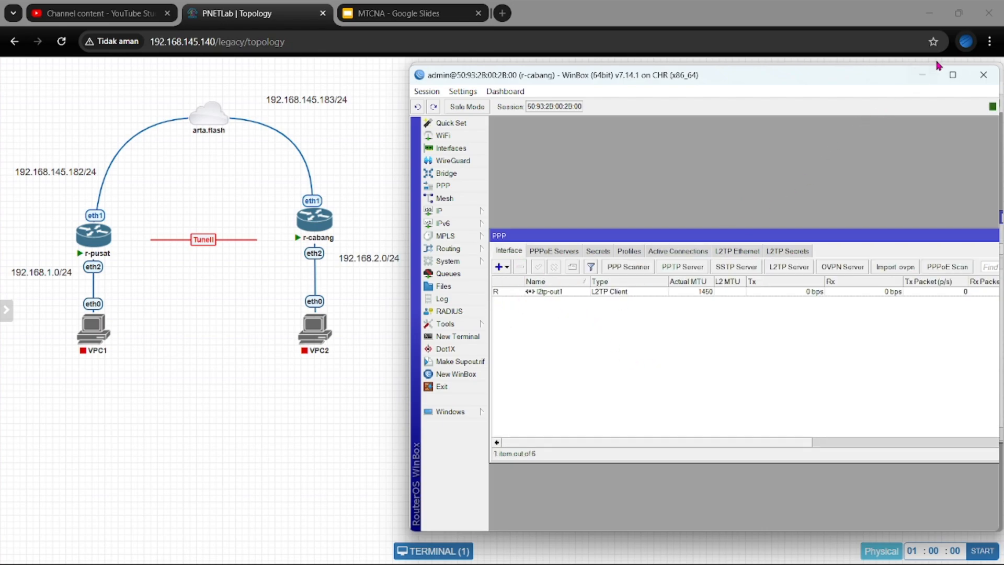
{"action": "left_click", "coordinate": [443, 214]}
{"action": "left_click", "coordinate": [513, 225]}
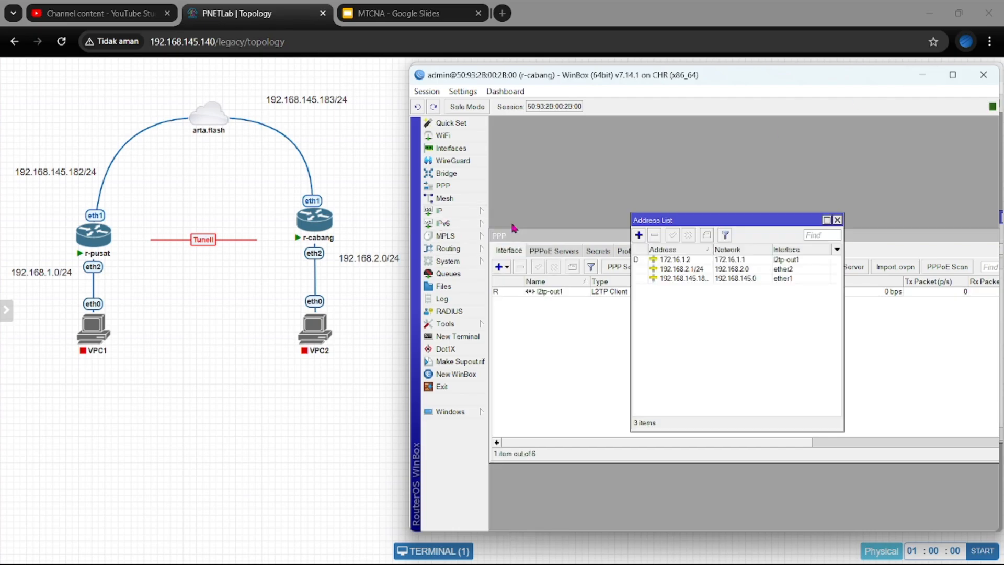
{"action": "left_click", "coordinate": [838, 220]}
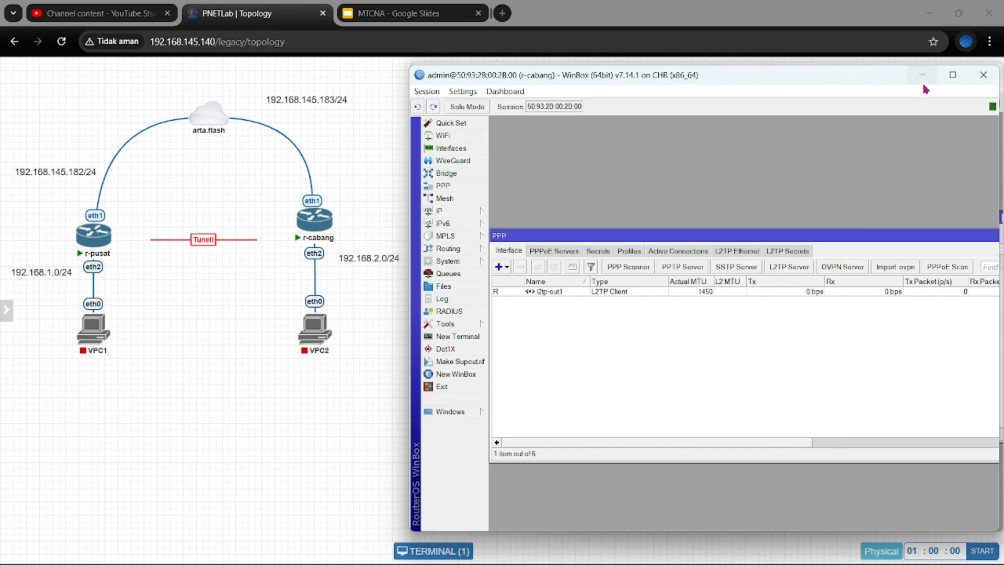
- Check r-pusat's IP addresses, then bring r-pusat forward and close its PPP window
{"action": "left_click", "coordinate": [922, 77]}
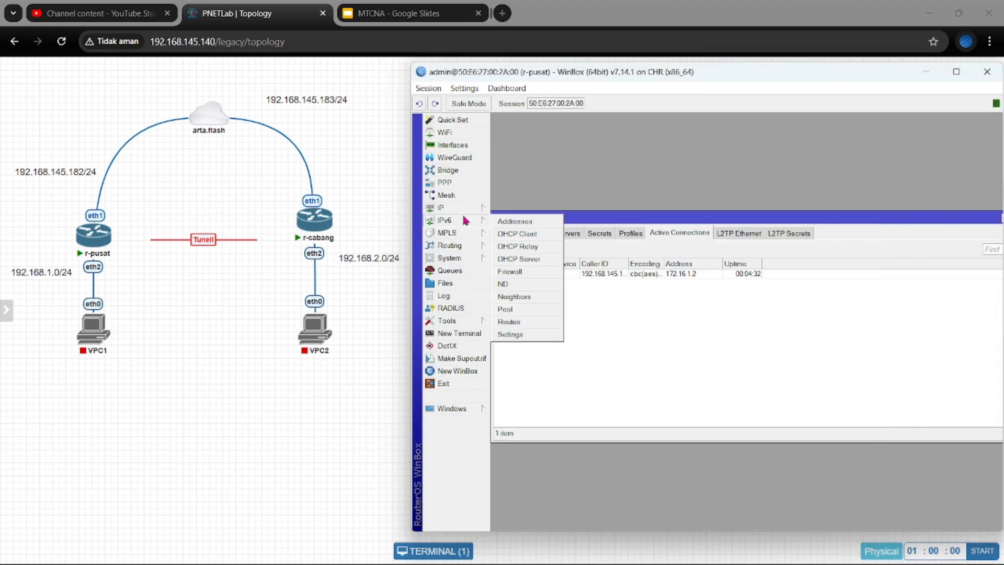
{"action": "mouse_move", "coordinate": [465, 211]}
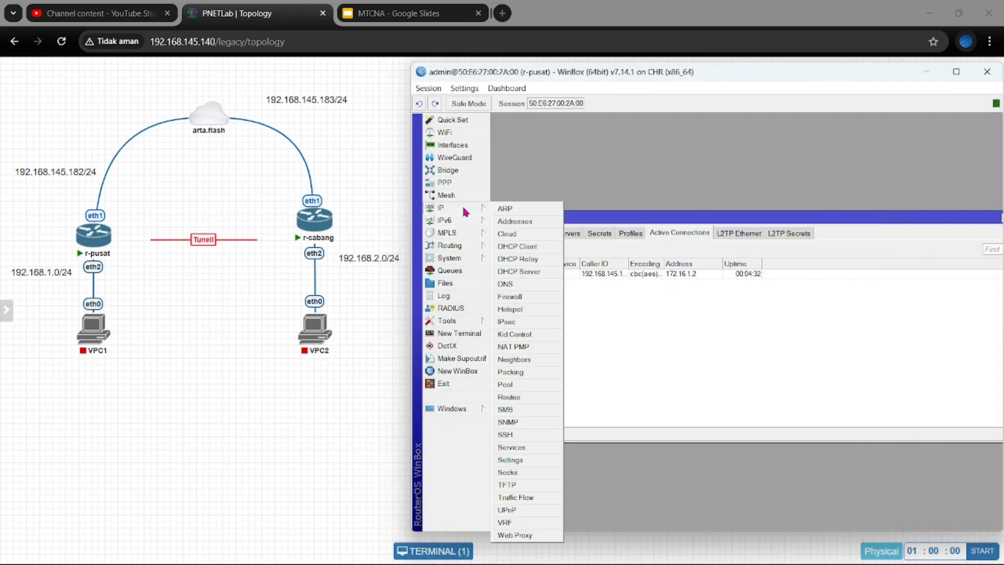
{"action": "left_click", "coordinate": [522, 224]}
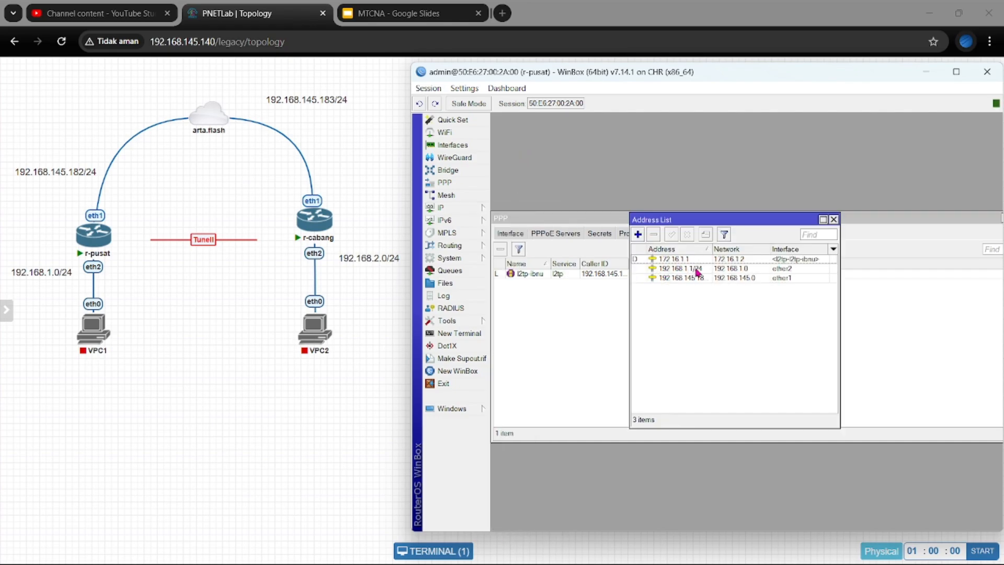
{"action": "mouse_move", "coordinate": [697, 271]}
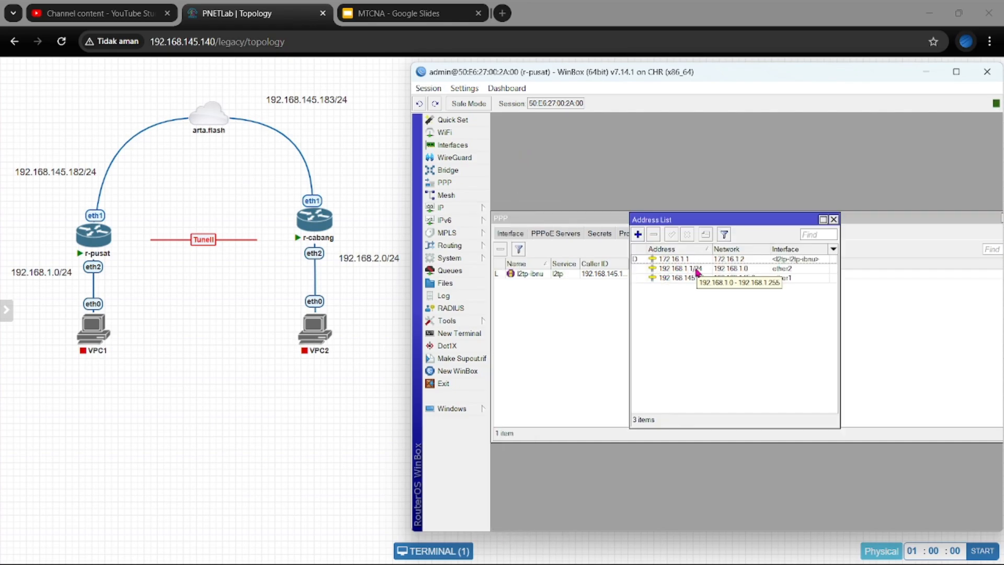
{"action": "left_click", "coordinate": [833, 219]}
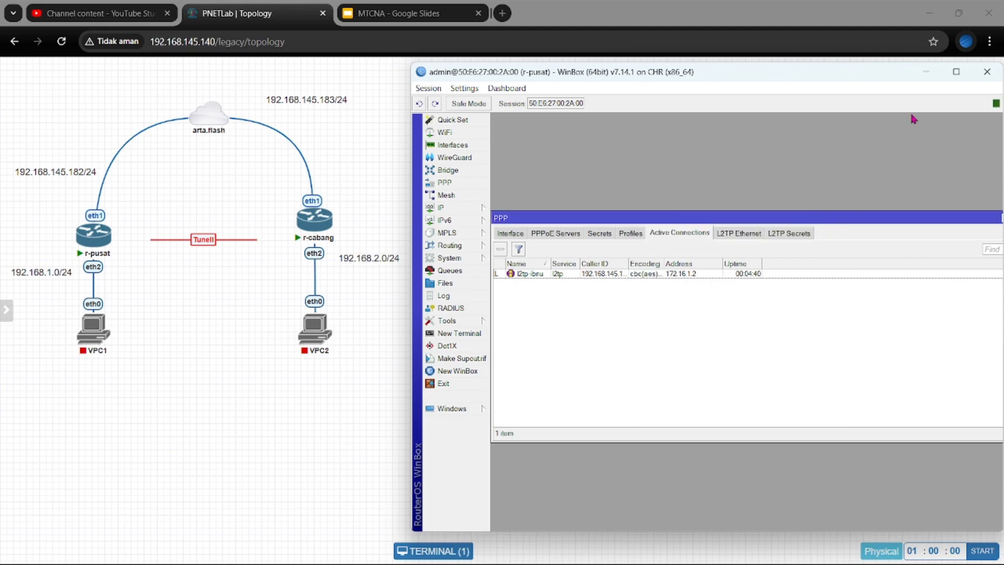
{"action": "left_click", "coordinate": [927, 72]}
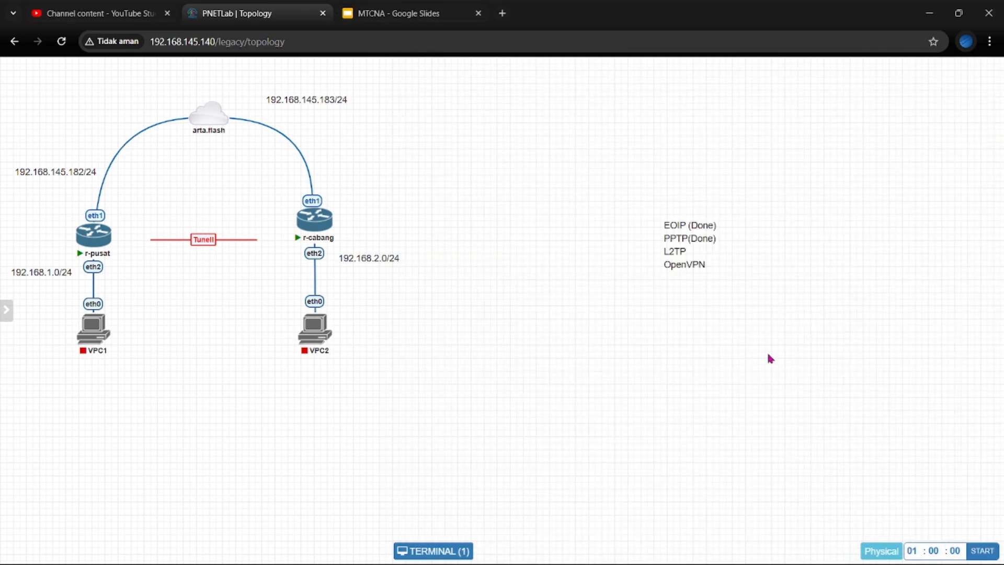
{"action": "mouse_move", "coordinate": [718, 556]}
{"action": "left_click", "coordinate": [665, 483]}
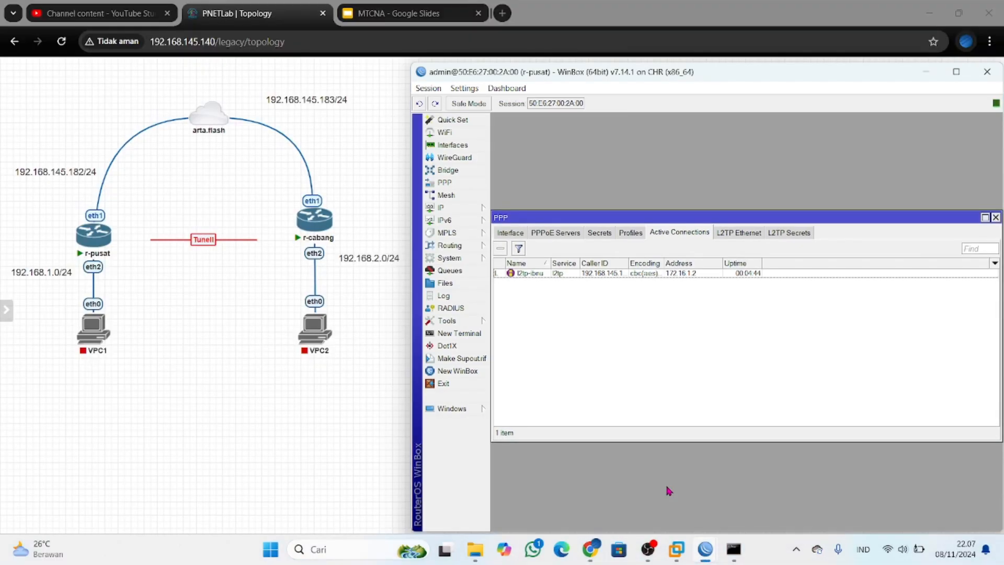
{"action": "left_click", "coordinate": [995, 217]}
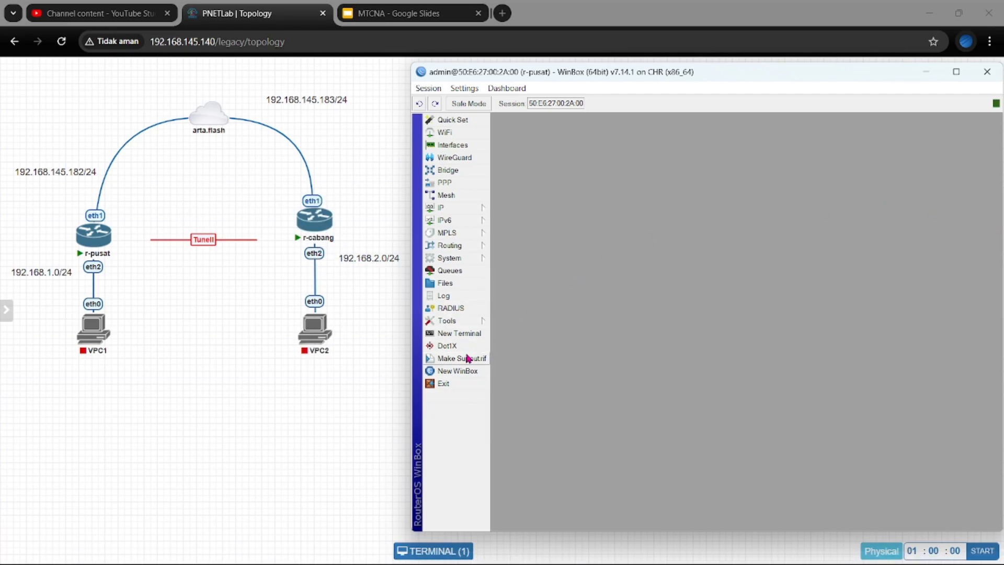
- Open a terminal on r-pusat and run ip address print
{"action": "left_click", "coordinate": [476, 334]}
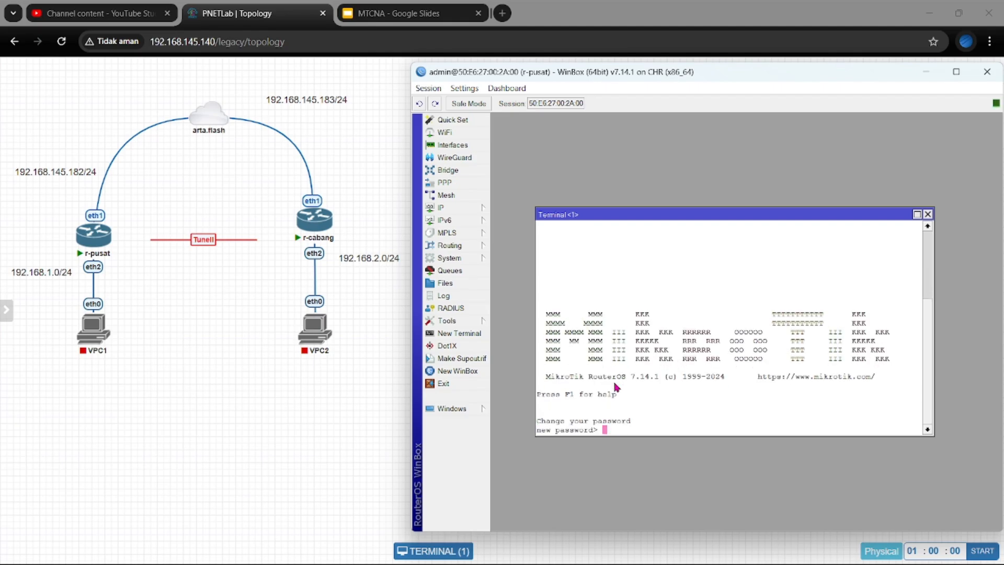
{"action": "key", "text": "Return"}
{"action": "key", "text": "Return"}
{"action": "key", "text": "Return"}
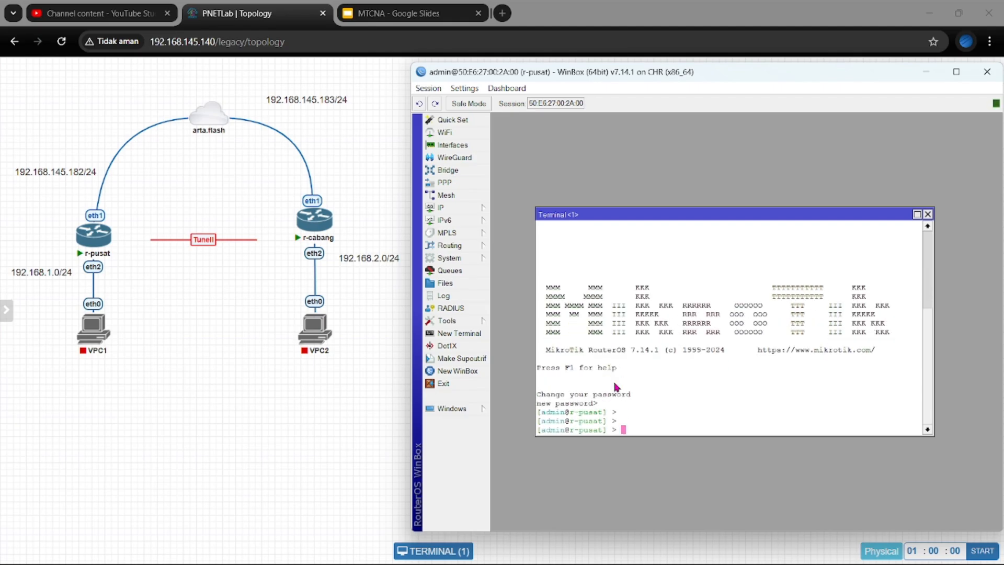
{"action": "type", "text": "ip address print"}
{"action": "key", "text": "Return"}
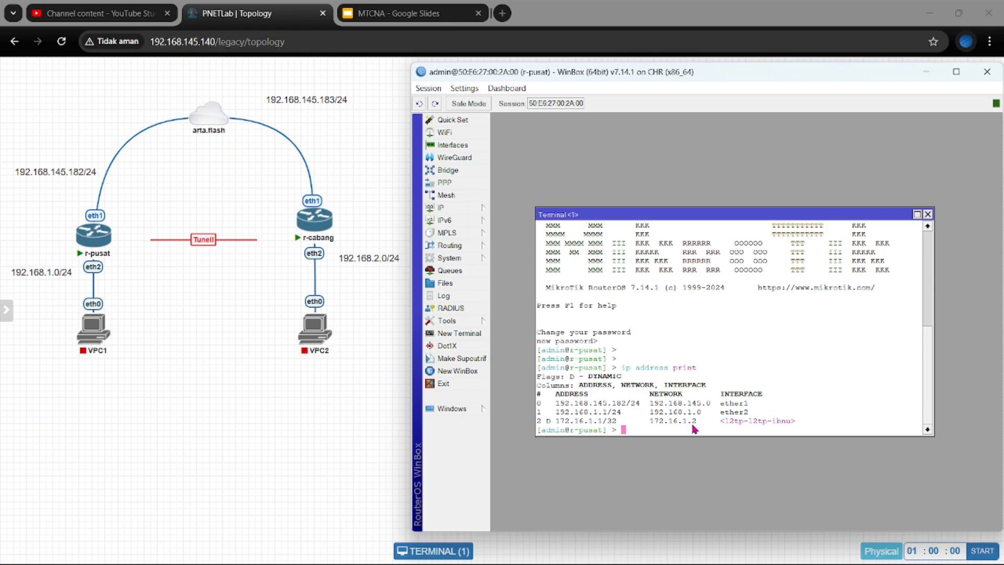
- Ping 172.16.1.2, stop it with Ctrl+C, then run ip route print
{"action": "type", "text": "ping 172.16"}
{"action": "type", "text": ".1.2"}
{"action": "key", "text": "Return"}
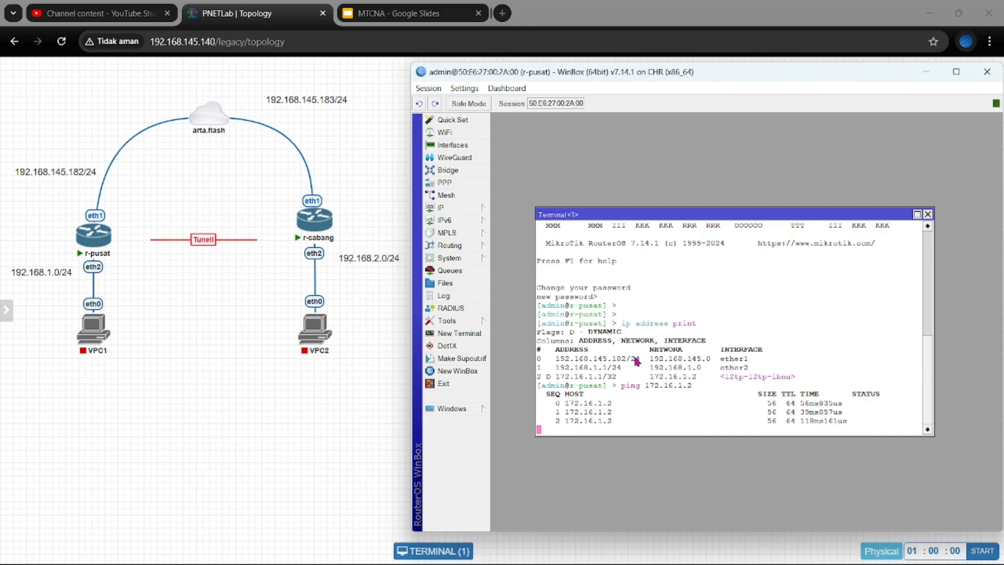
{"action": "key", "text": "ctrl+c"}
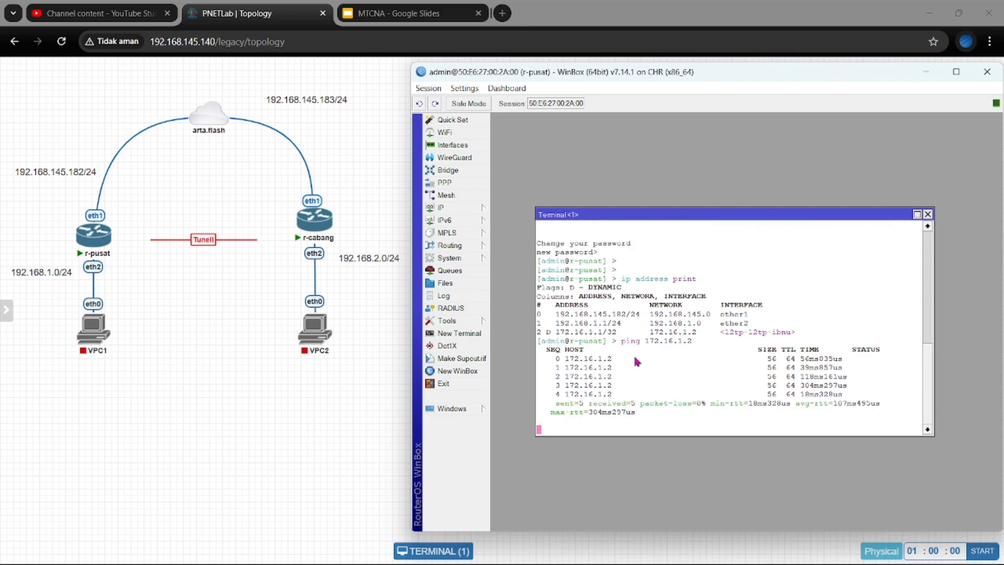
{"action": "type", "text": "ip route print"}
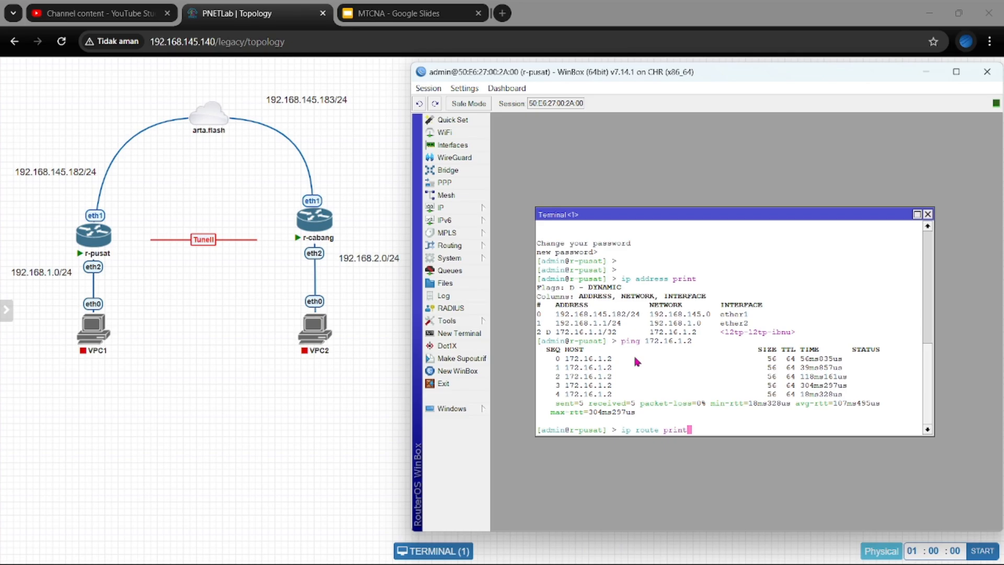
{"action": "key", "text": "Return"}
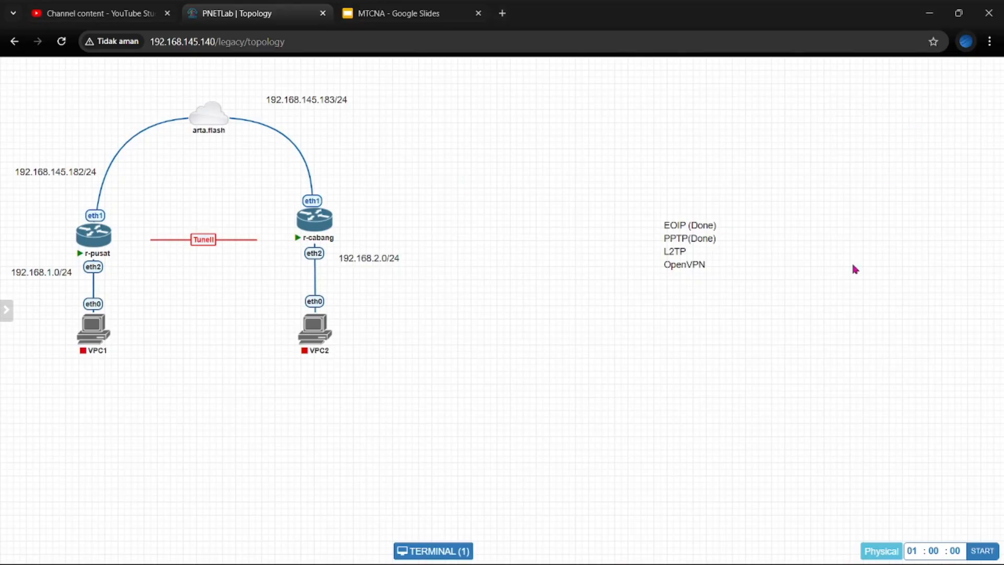
- Open r-pusat's IP > Routes list and start a new route
{"action": "mouse_move", "coordinate": [677, 549]}
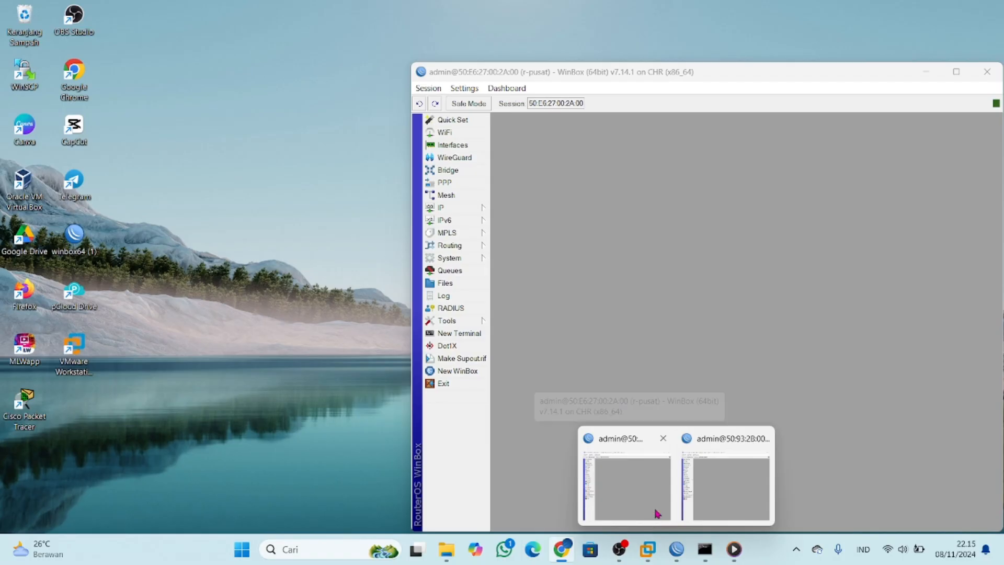
{"action": "left_click", "coordinate": [654, 518]}
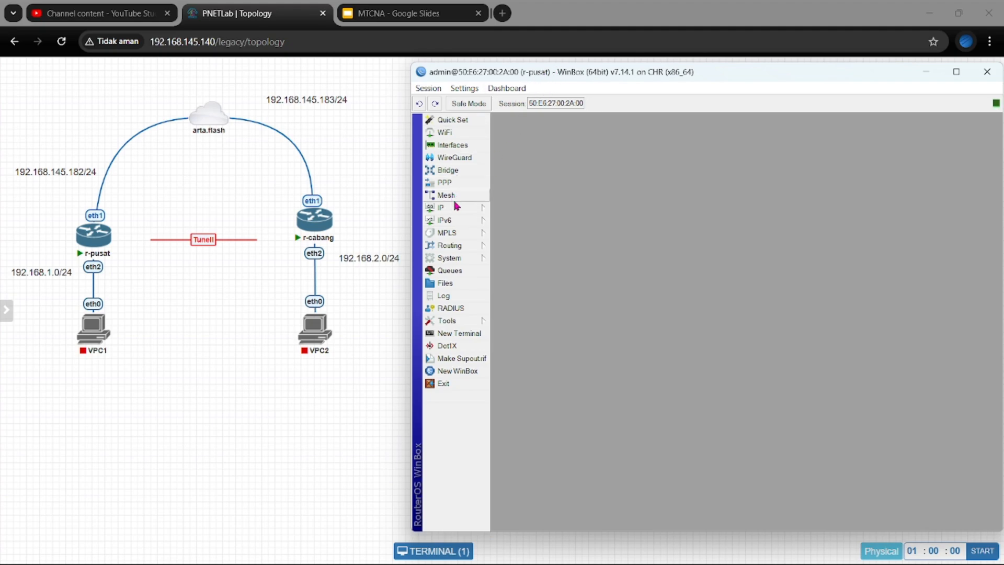
{"action": "left_click", "coordinate": [460, 211]}
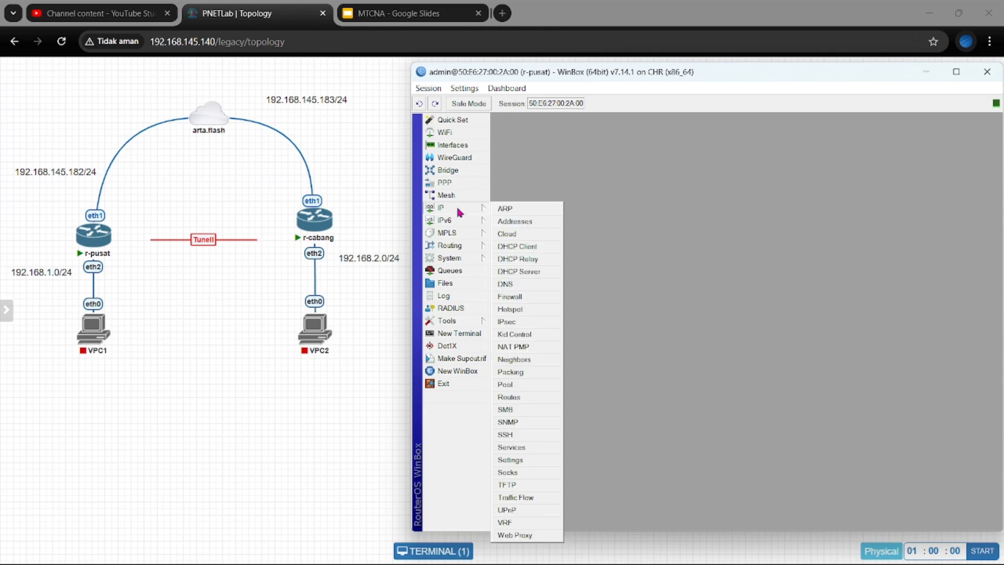
{"action": "left_click", "coordinate": [528, 395]}
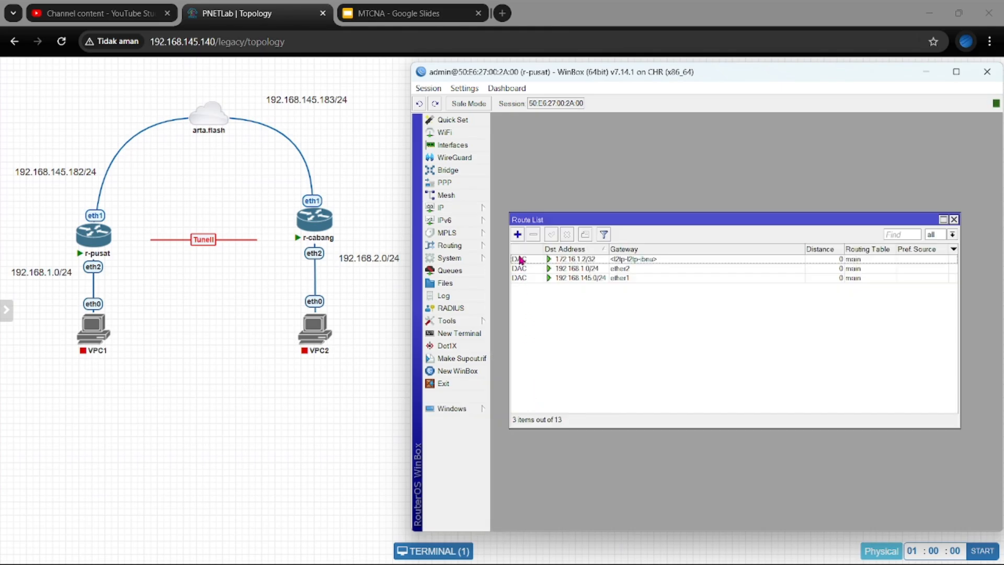
{"action": "left_click", "coordinate": [518, 235]}
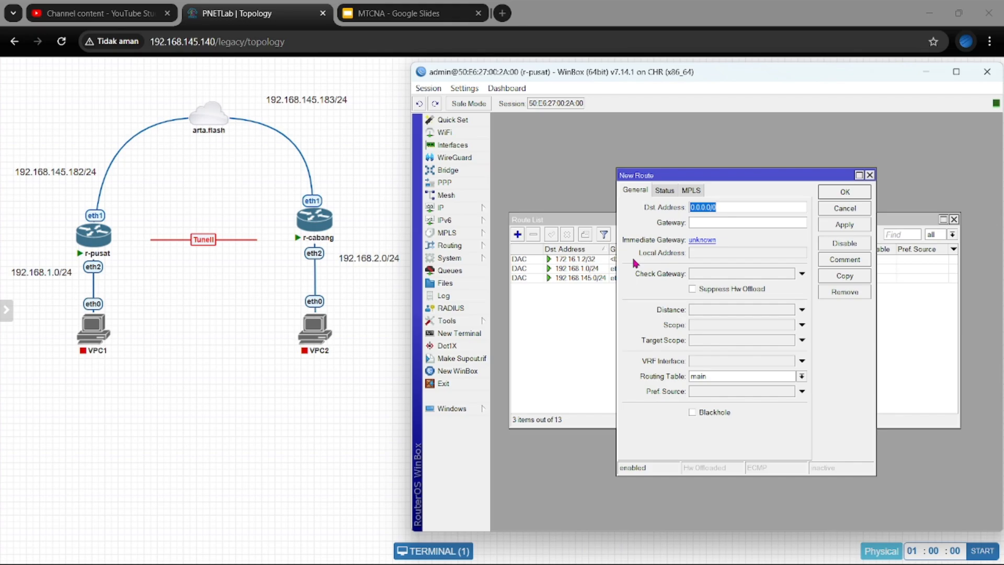
- Set destination 192.168.2.0/24 with gateway 172.16.1.2 and save the route
{"action": "type", "text": "192"}
{"action": "type", "text": ".168.2.0/24"}
{"action": "left_click", "coordinate": [709, 225]}
{"action": "type", "text": "17"}
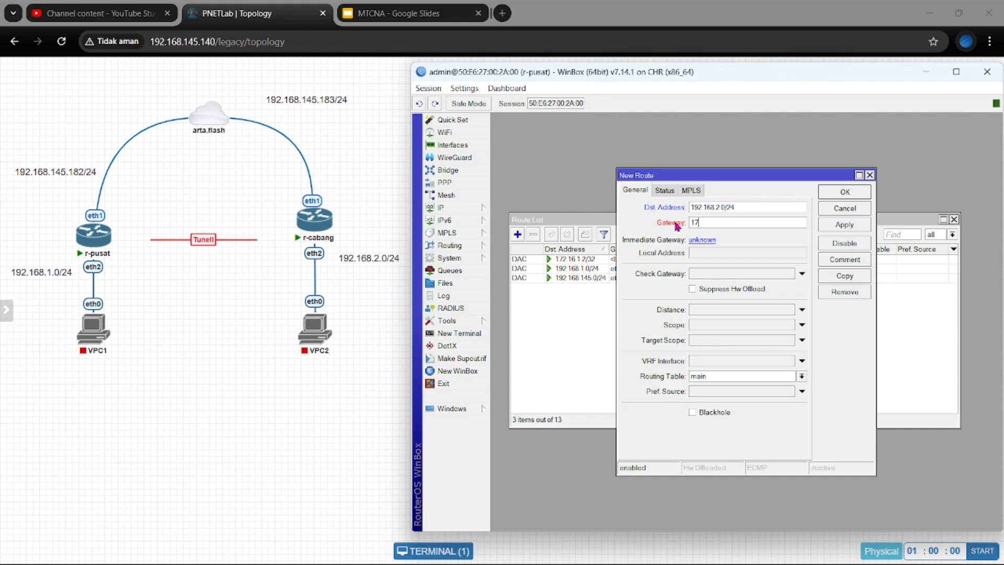
{"action": "type", "text": "2.16"}
{"action": "key", "text": "BackSpace"}
{"action": "type", "text": ".1.2"}
{"action": "left_click", "coordinate": [845, 225]}
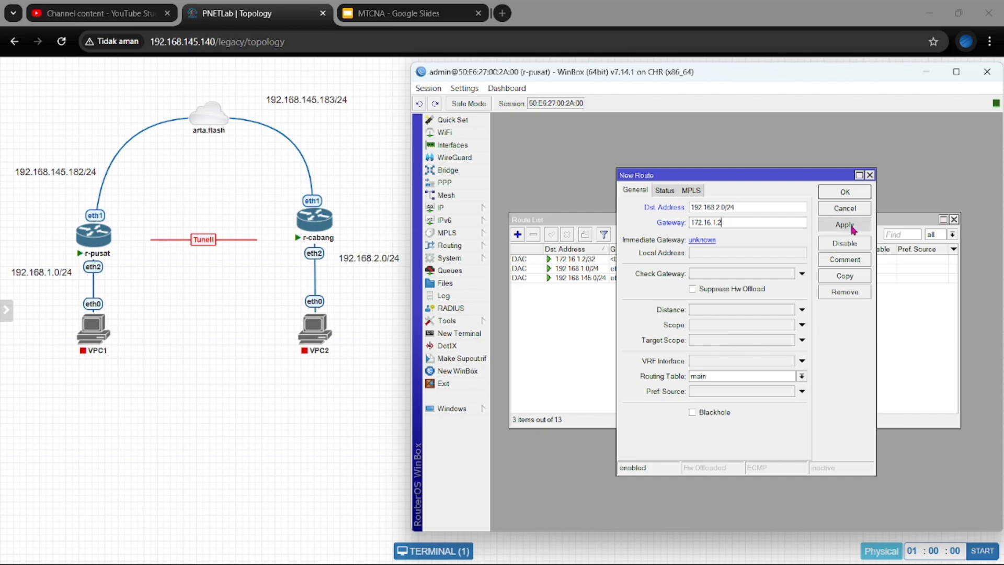
{"action": "left_click", "coordinate": [863, 197]}
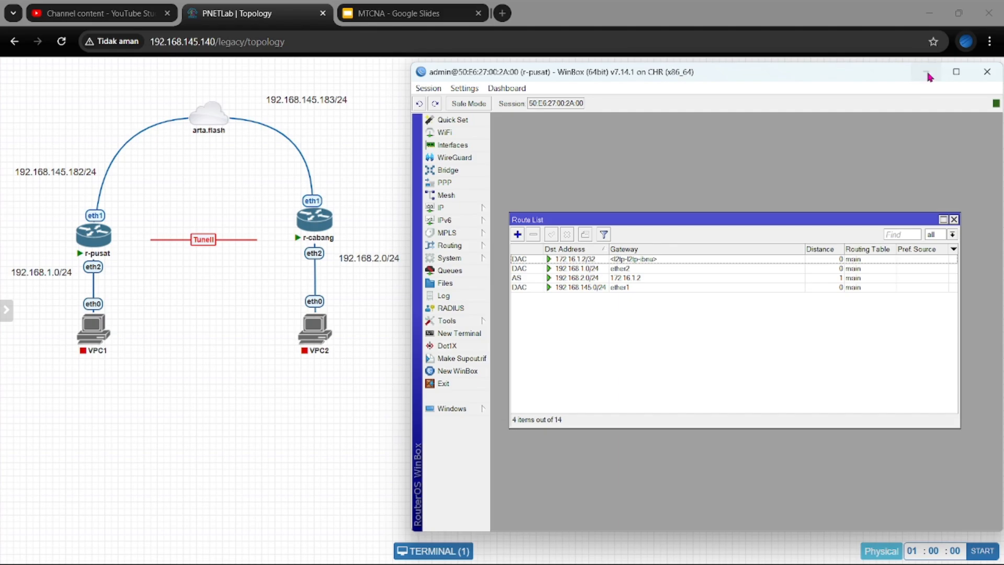
{"action": "left_click", "coordinate": [925, 73]}
- Add a 172.16.1.1 text label and place it by r-pusat above the Tunell link
{"action": "right_click", "coordinate": [494, 395]}
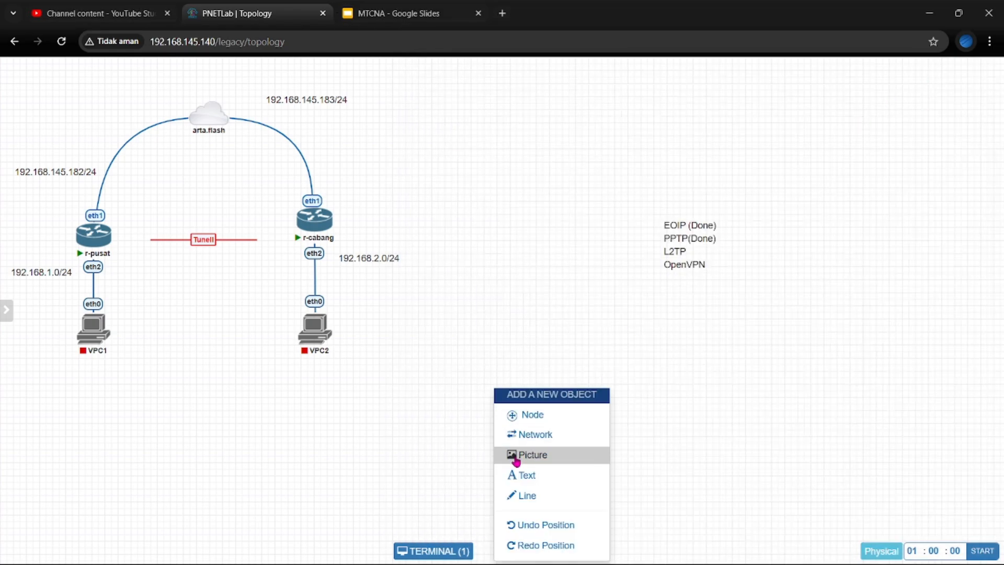
{"action": "left_click", "coordinate": [517, 475]}
{"action": "left_click", "coordinate": [556, 481]}
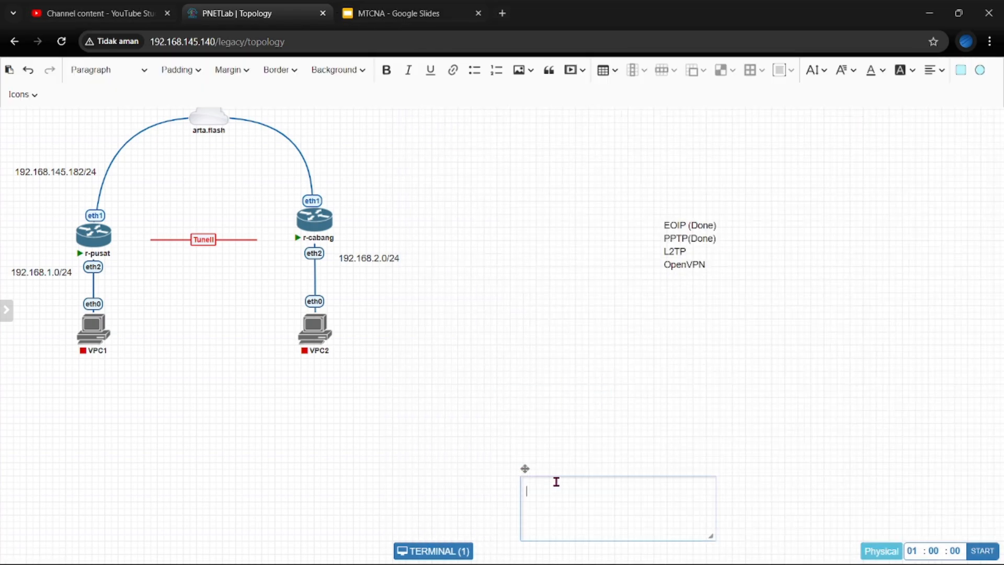
{"action": "type", "text": "172.16.1.1"}
{"action": "left_click_drag", "start_coordinate": [712, 542], "coordinate": [587, 506]}
{"action": "left_click_drag", "start_coordinate": [525, 468], "coordinate": [143, 207]}
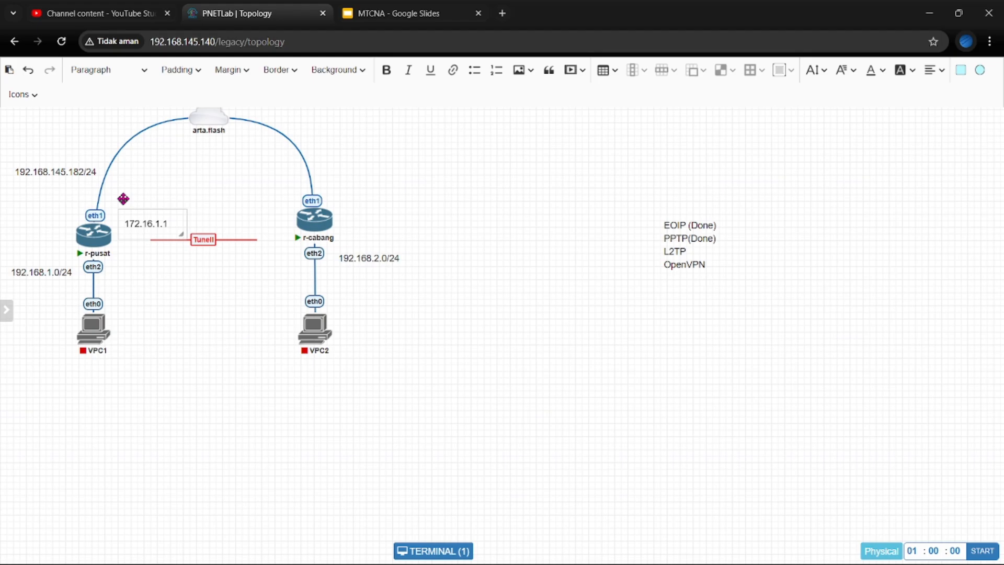
{"action": "left_click", "coordinate": [181, 175]}
{"action": "left_click_drag", "start_coordinate": [153, 215], "coordinate": [157, 221]}
- Add a 172.16.1.2 text label next to r-cabang's end of the tunnel
{"action": "right_click", "coordinate": [560, 364]}
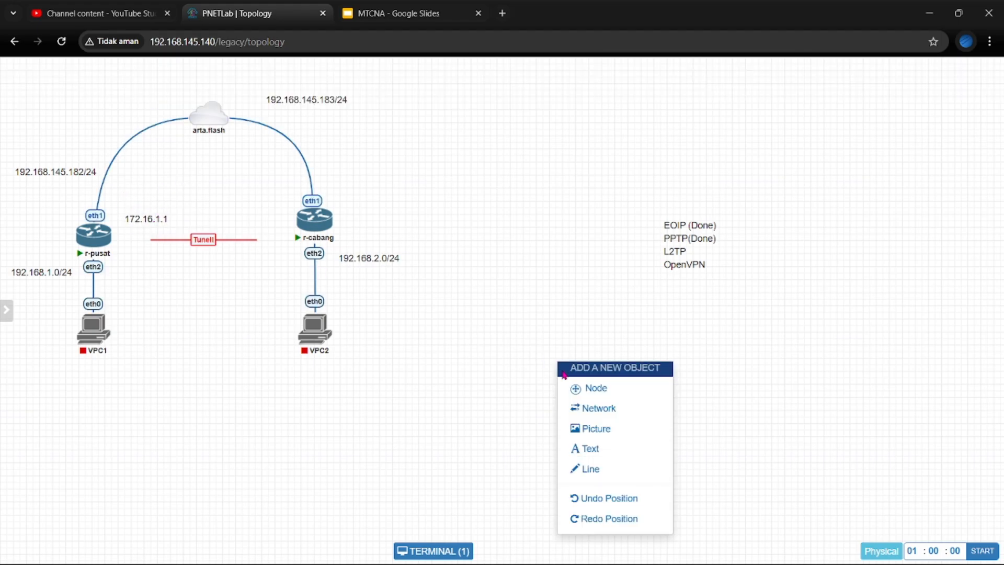
{"action": "left_click", "coordinate": [598, 448]}
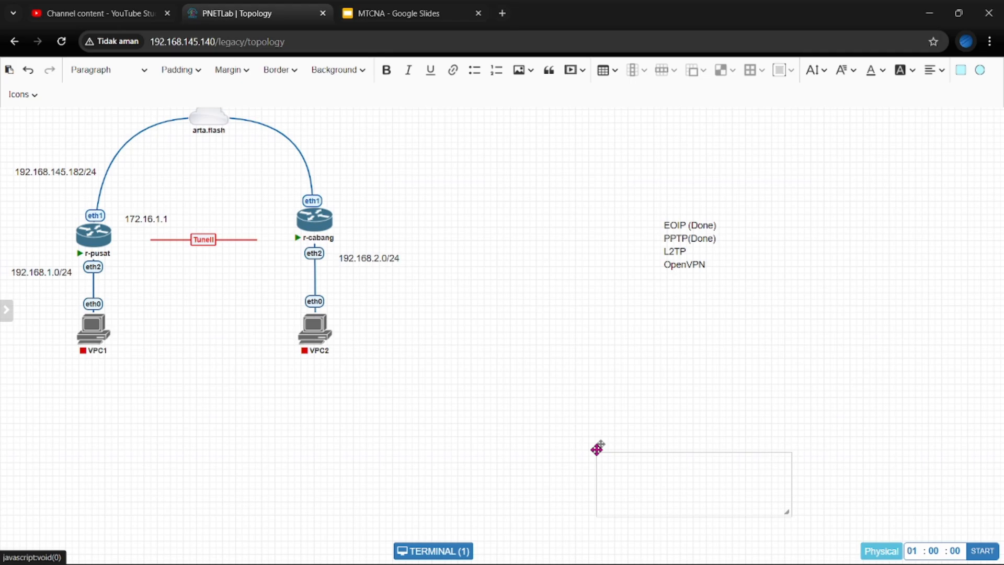
{"action": "left_click", "coordinate": [625, 484]}
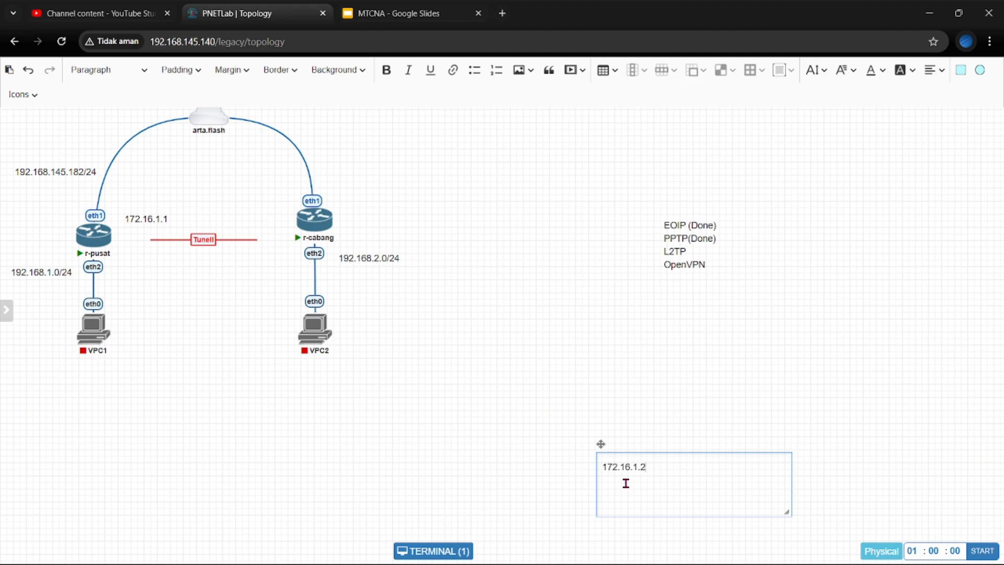
{"action": "left_click_drag", "start_coordinate": [786, 514], "coordinate": [673, 494]}
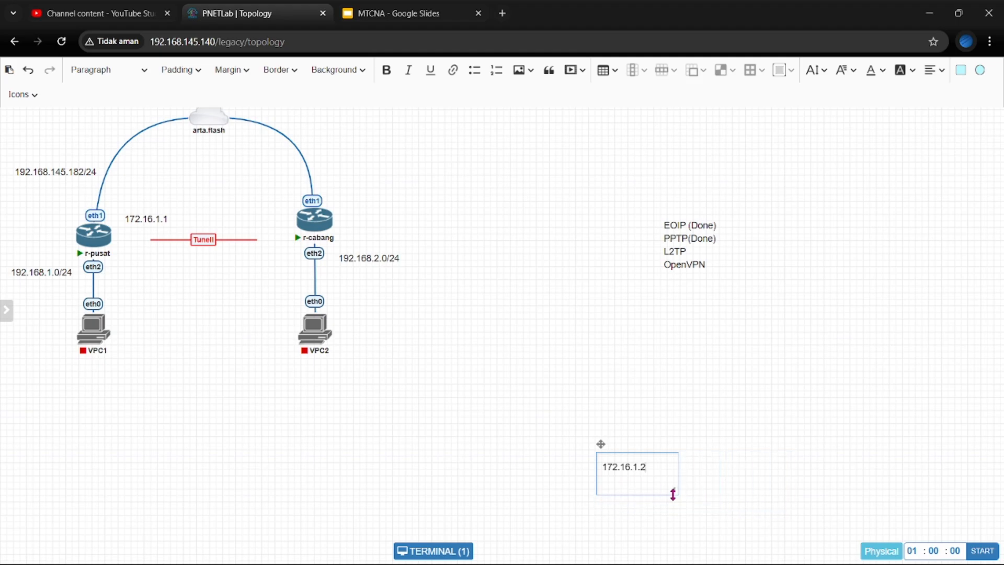
{"action": "left_click_drag", "start_coordinate": [601, 444], "coordinate": [238, 198]}
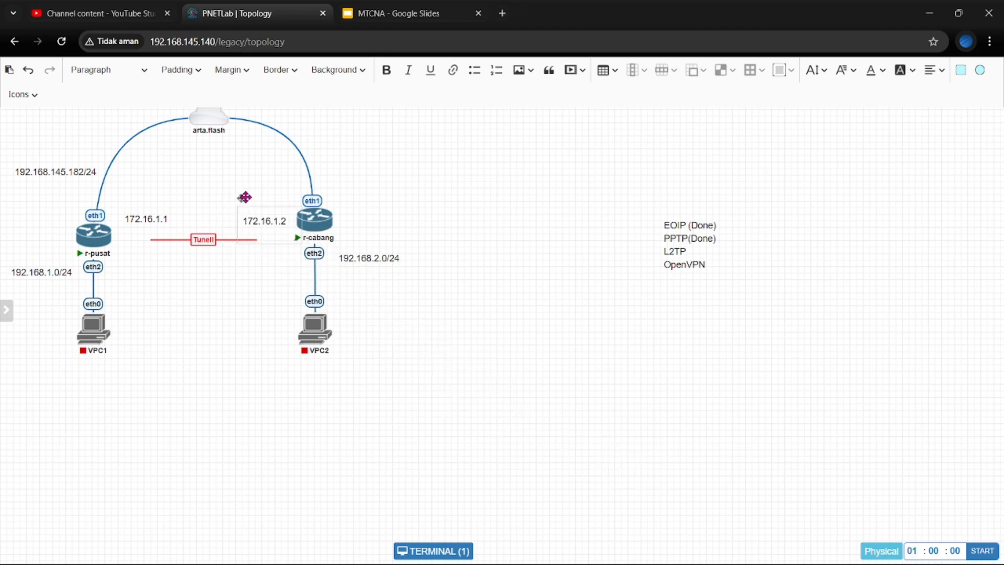
{"action": "left_click", "coordinate": [457, 148]}
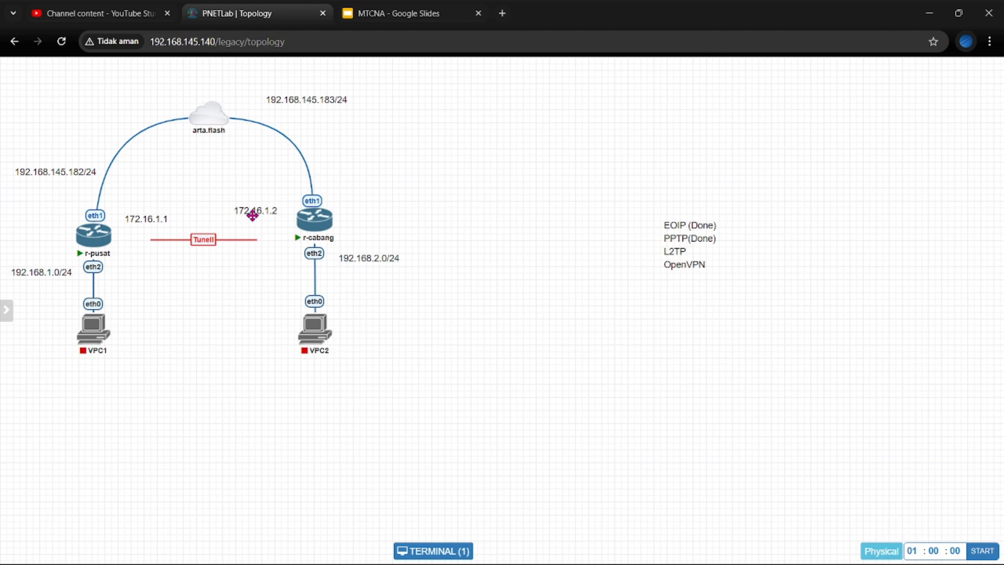
{"action": "left_click_drag", "start_coordinate": [252, 215], "coordinate": [260, 226]}
{"action": "mouse_move", "coordinate": [678, 558]}
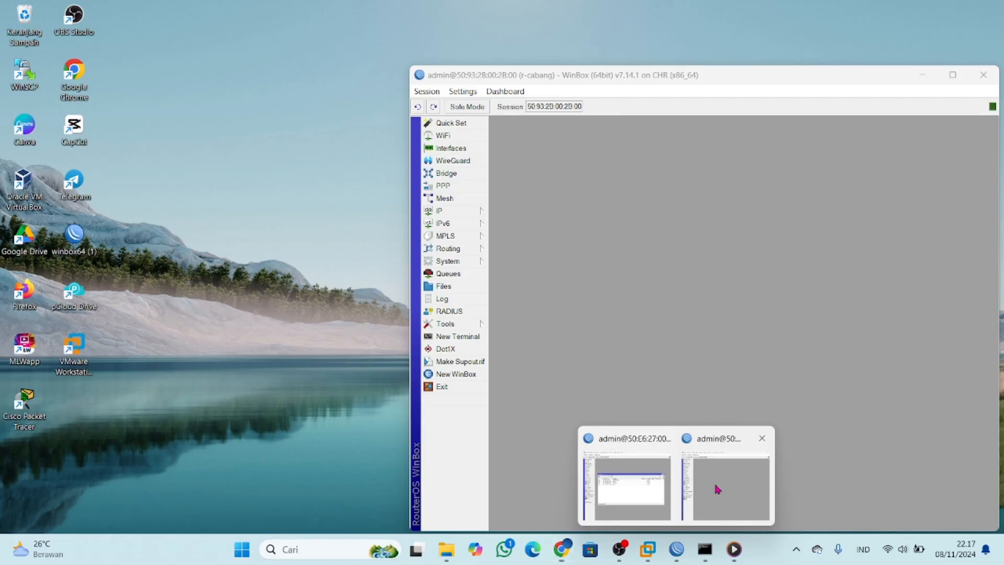
{"action": "left_click", "coordinate": [716, 486]}
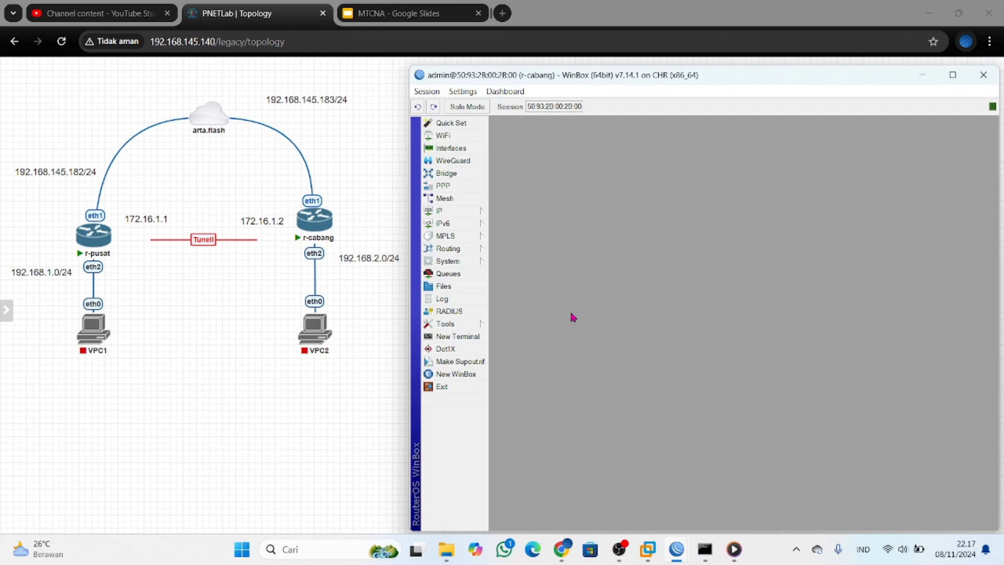
- In r-cabang's IP > Routes, add 192.168.1.0/24 via gateway 172.16.1.1 and save it
{"action": "left_click", "coordinate": [460, 213]}
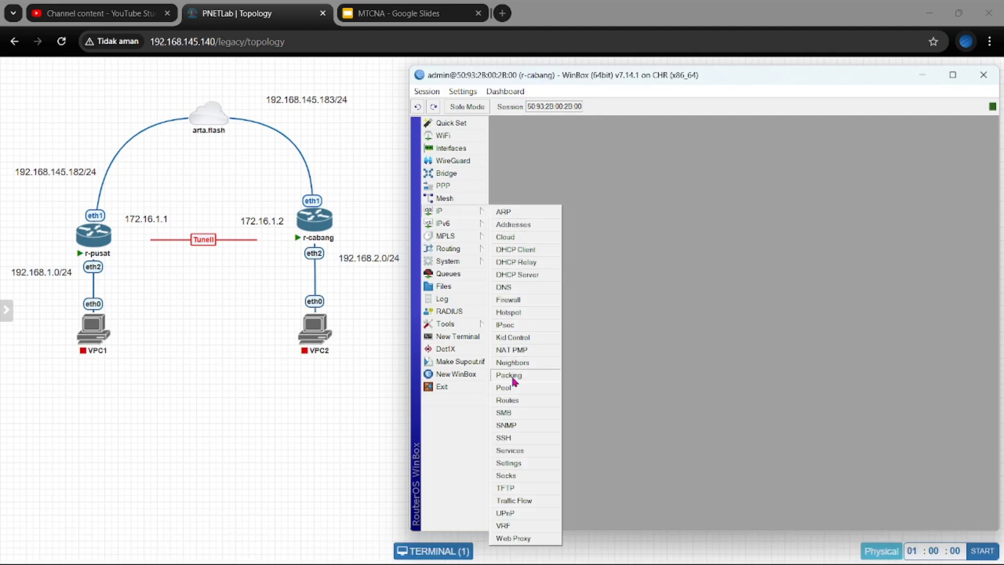
{"action": "left_click", "coordinate": [523, 401]}
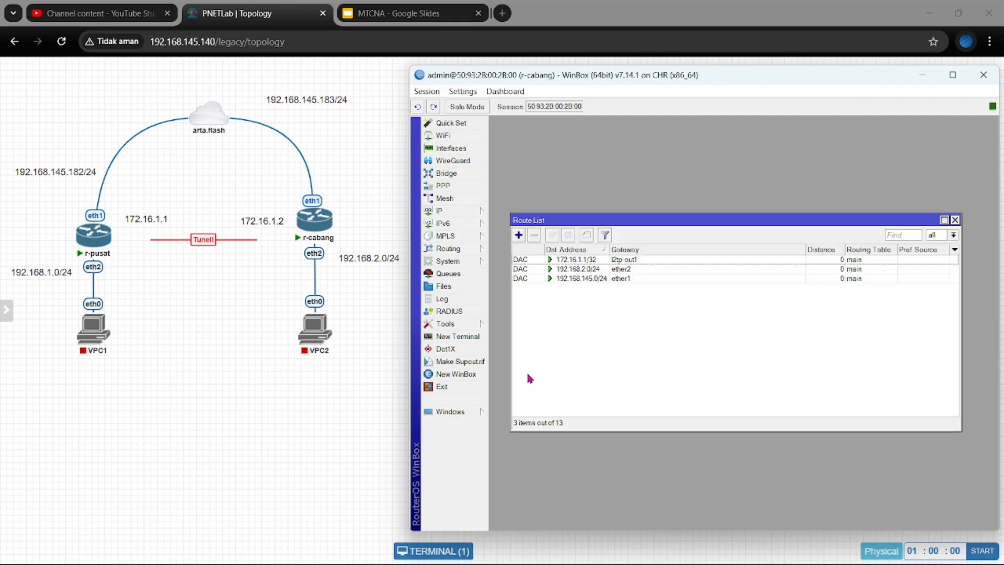
{"action": "left_click", "coordinate": [519, 236]}
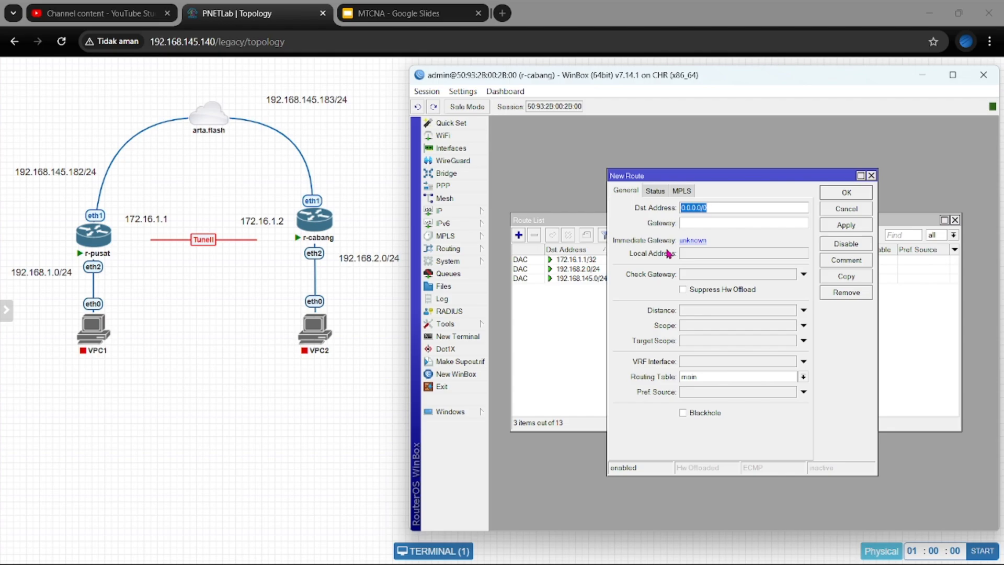
{"action": "type", "text": "1"}
{"action": "type", "text": "92.1"}
{"action": "type", "text": "68.1."}
{"action": "type", "text": "1"}
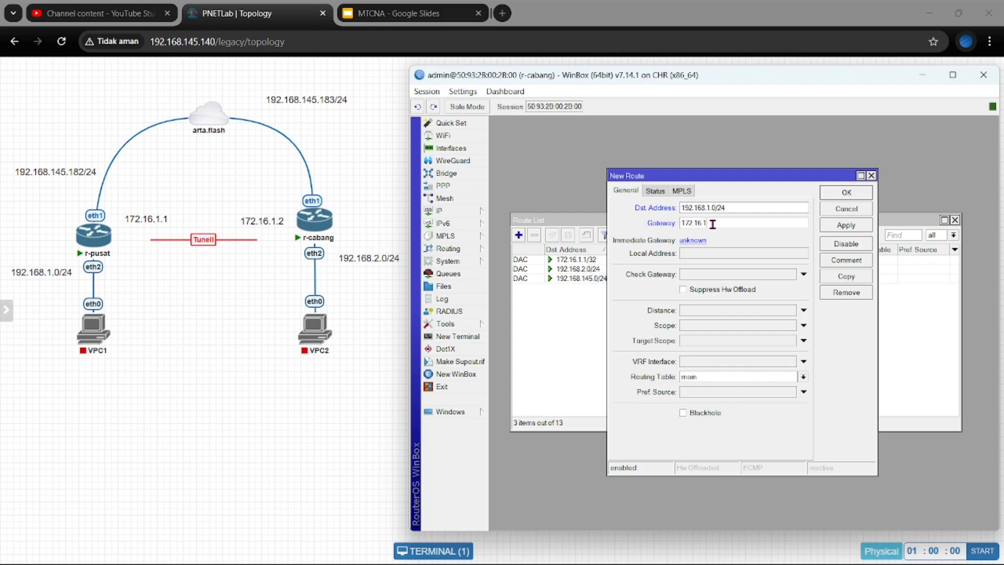
{"action": "type", "text": "72.16.1.1"}
{"action": "left_click", "coordinate": [831, 228]}
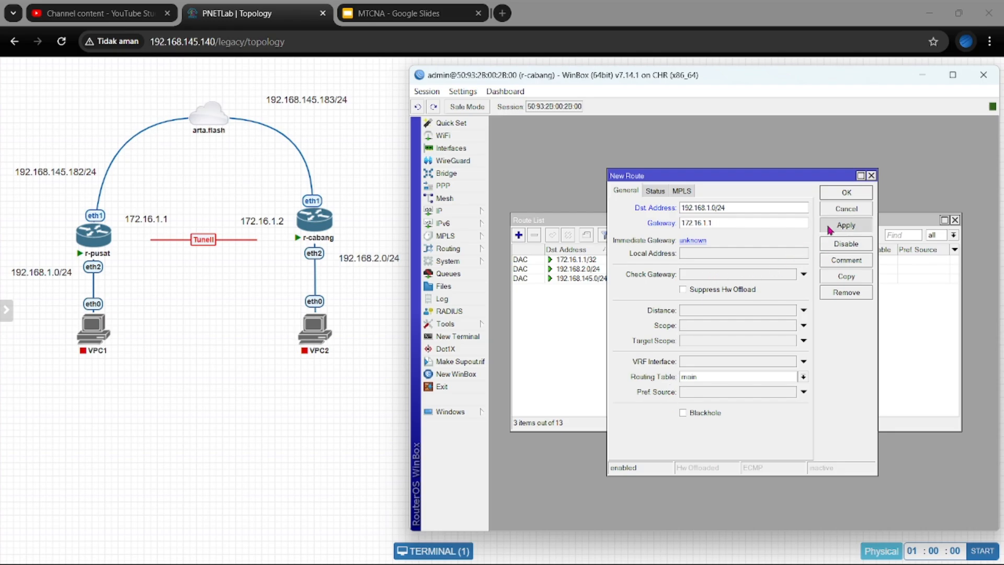
{"action": "left_click", "coordinate": [852, 192]}
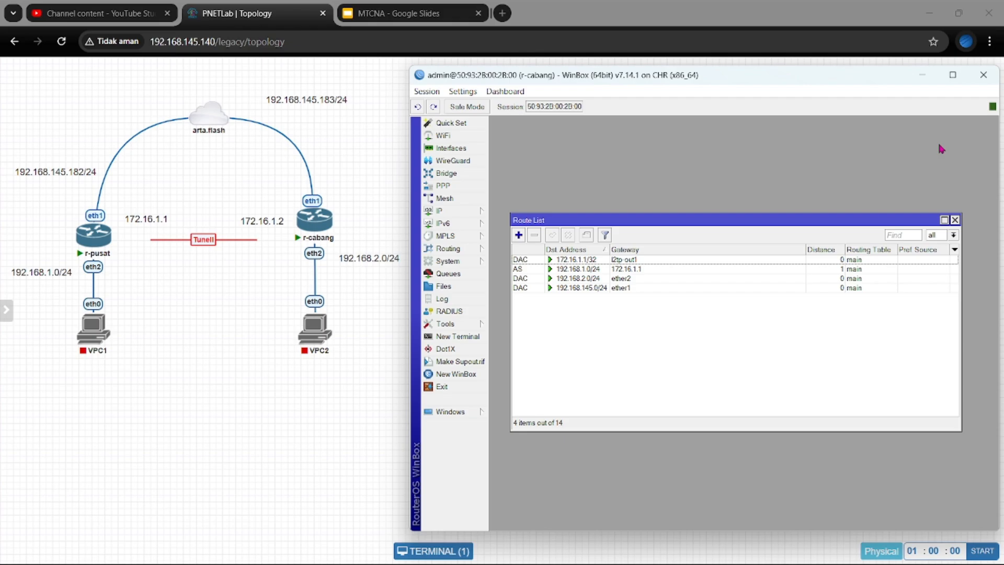
- Minimize WinBox and start the VPC1 and VPC2 nodes in the PNETLab topology
{"action": "left_click", "coordinate": [921, 76]}
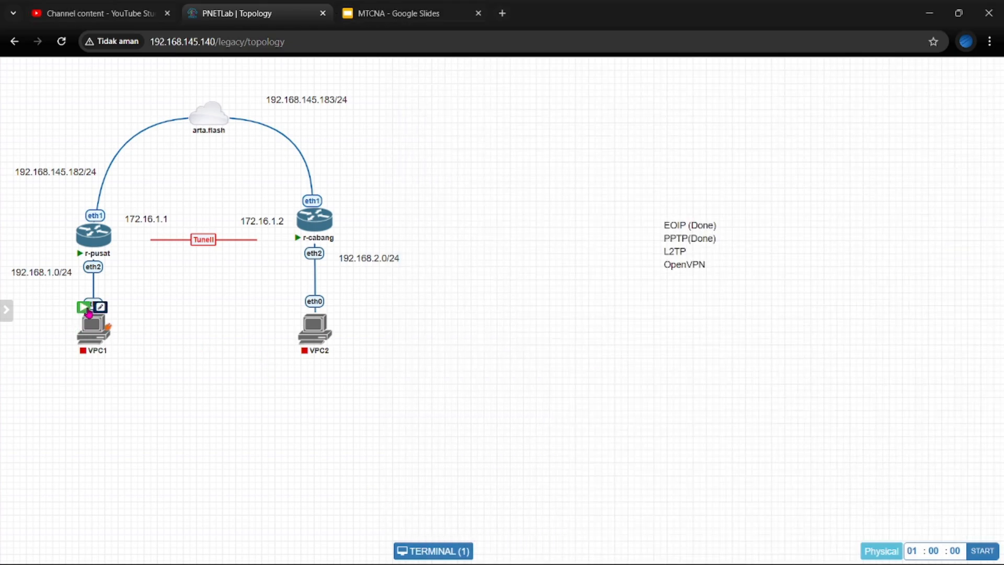
{"action": "left_click", "coordinate": [93, 322]}
{"action": "mouse_move", "coordinate": [308, 318]}
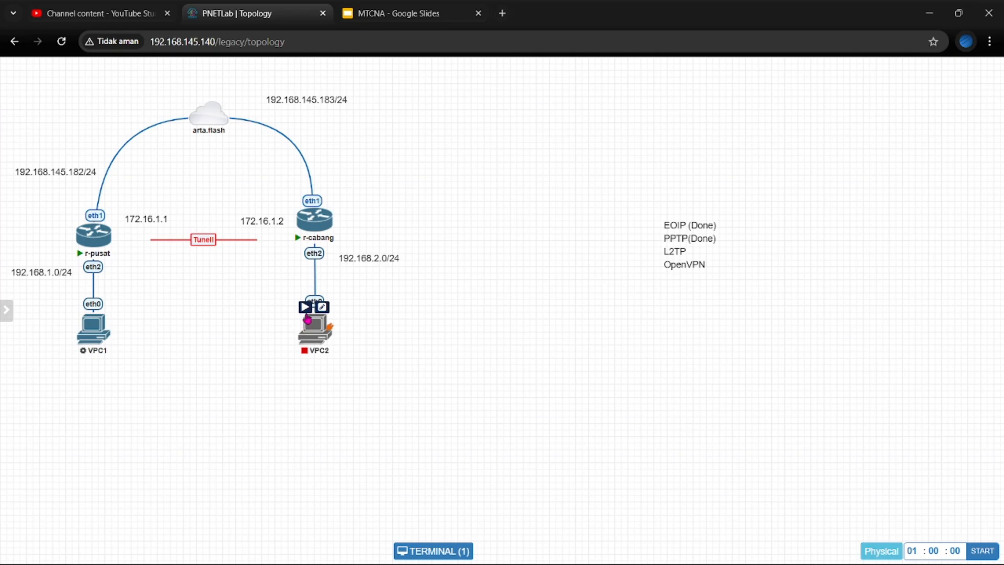
{"action": "left_click", "coordinate": [306, 311]}
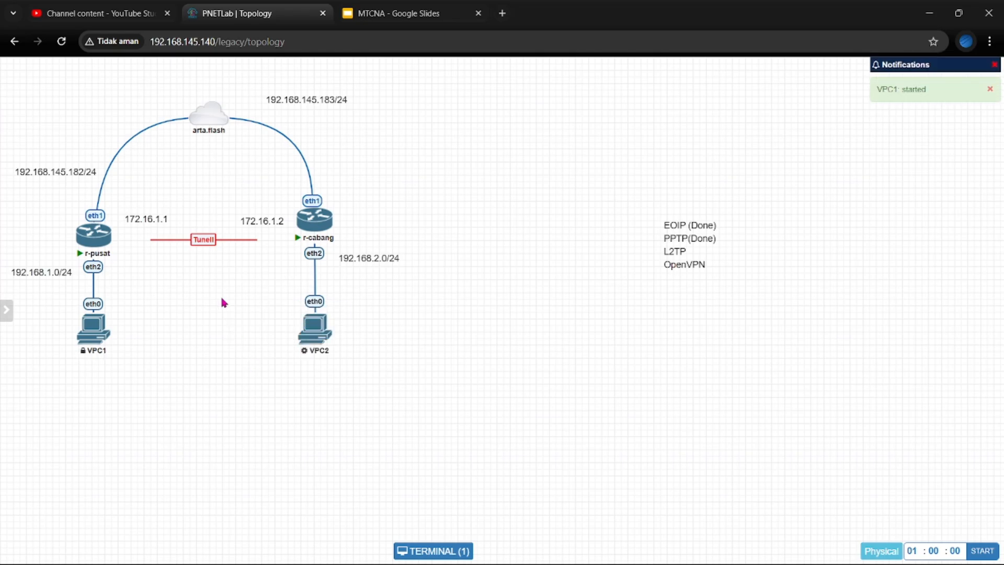
- Open VPC1's console, close the r-pusat tab, and reconnect to reach the VPCS prompt
{"action": "mouse_move", "coordinate": [92, 330]}
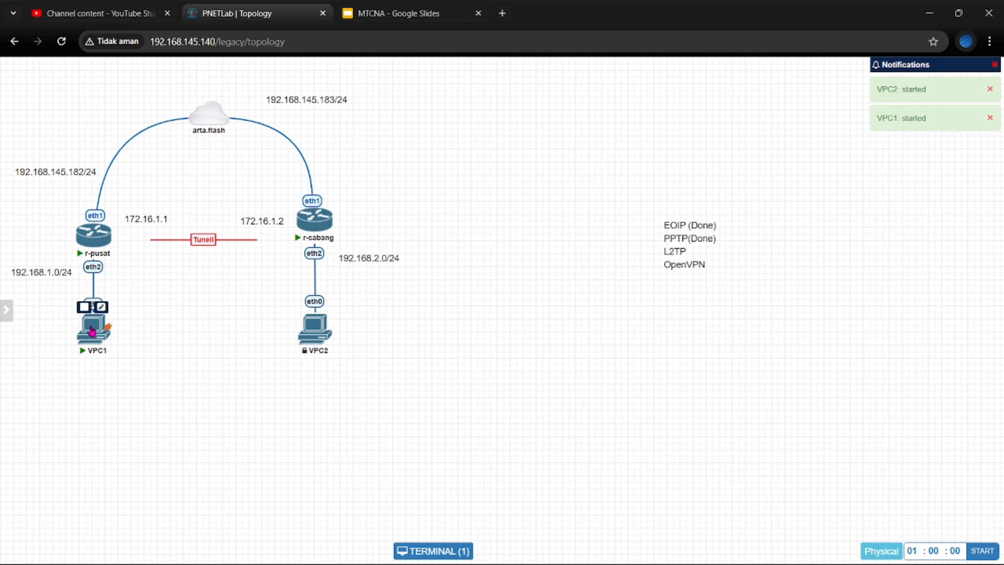
{"action": "left_click", "coordinate": [92, 331]}
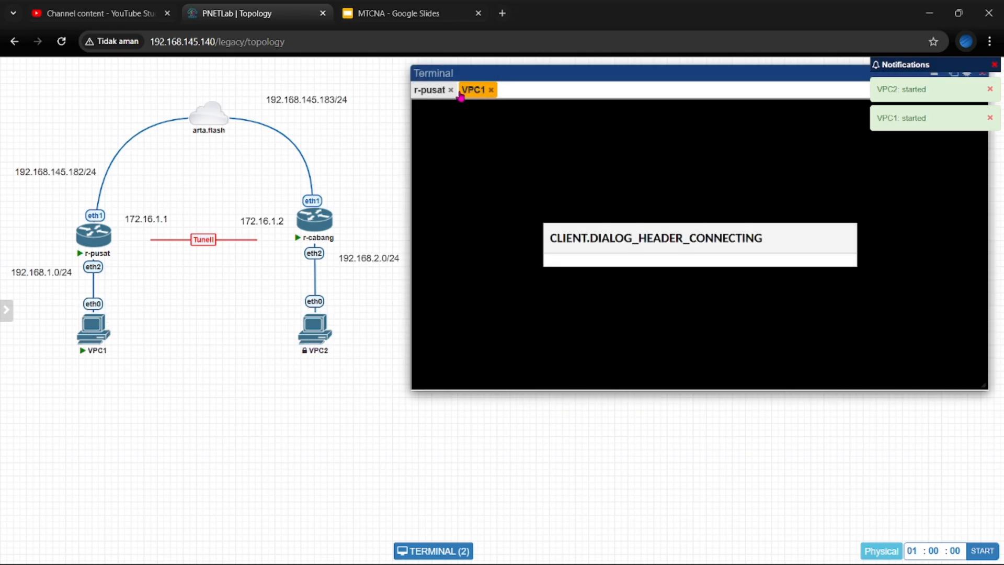
{"action": "left_click", "coordinate": [450, 89]}
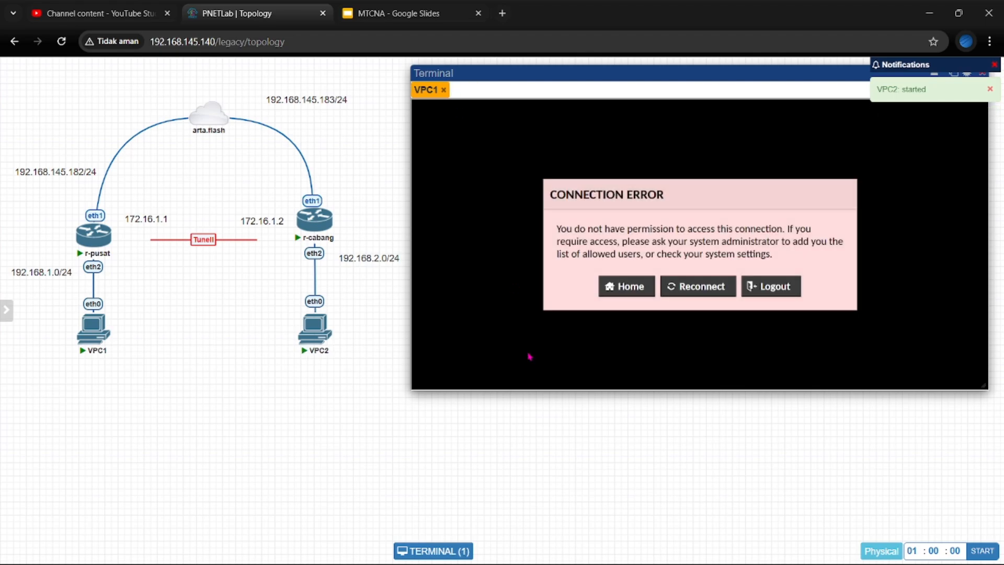
{"action": "left_click", "coordinate": [672, 286]}
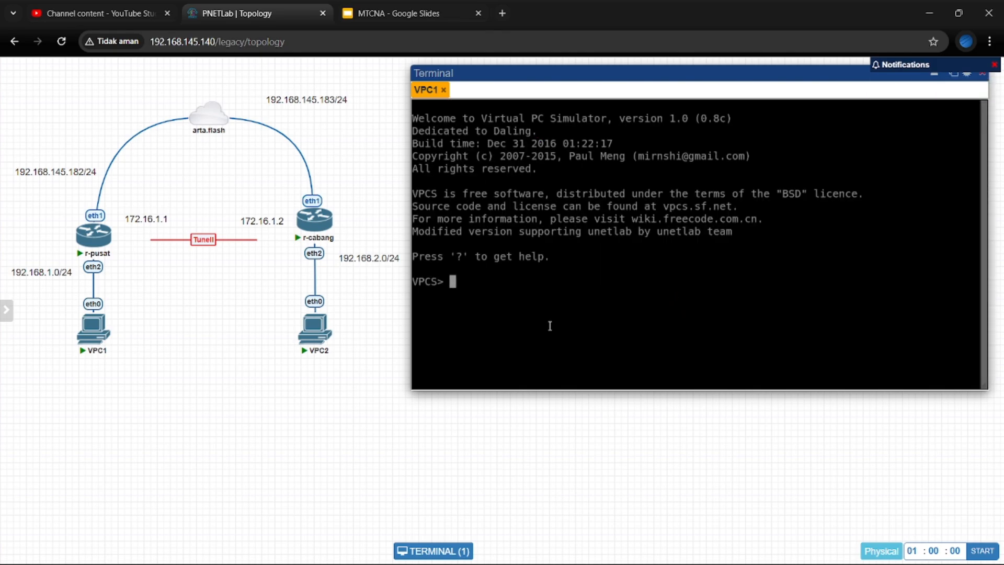
- On VPC1, request a DHCP lease with 'ip dhcp', fixing a typo, then run 'show ip'
{"action": "key", "text": "Return"}
{"action": "key", "text": "Return"}
{"action": "key", "text": "Return"}
{"action": "type", "text": "ip"}
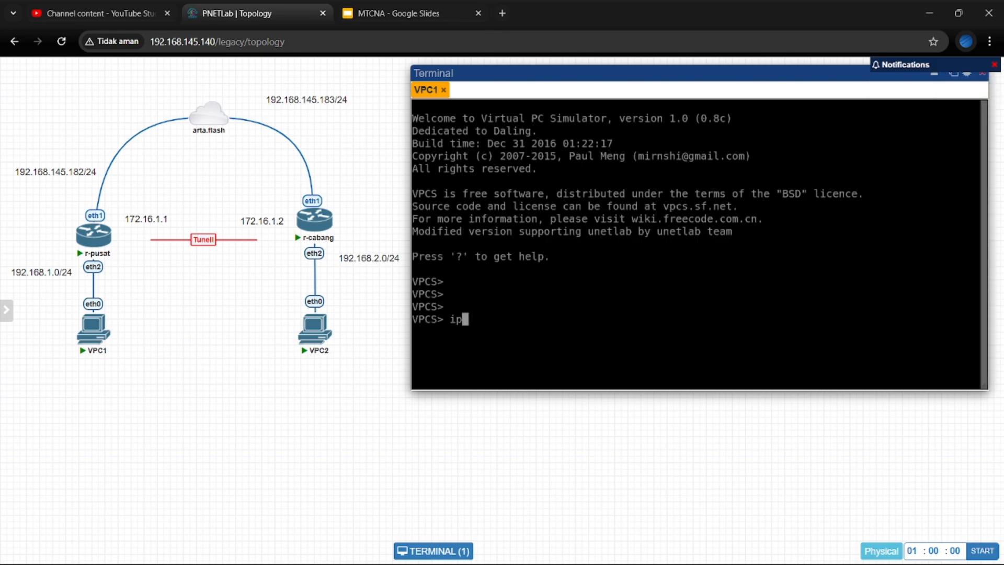
{"action": "type", "text": " djcp"}
{"action": "key", "text": "Return"}
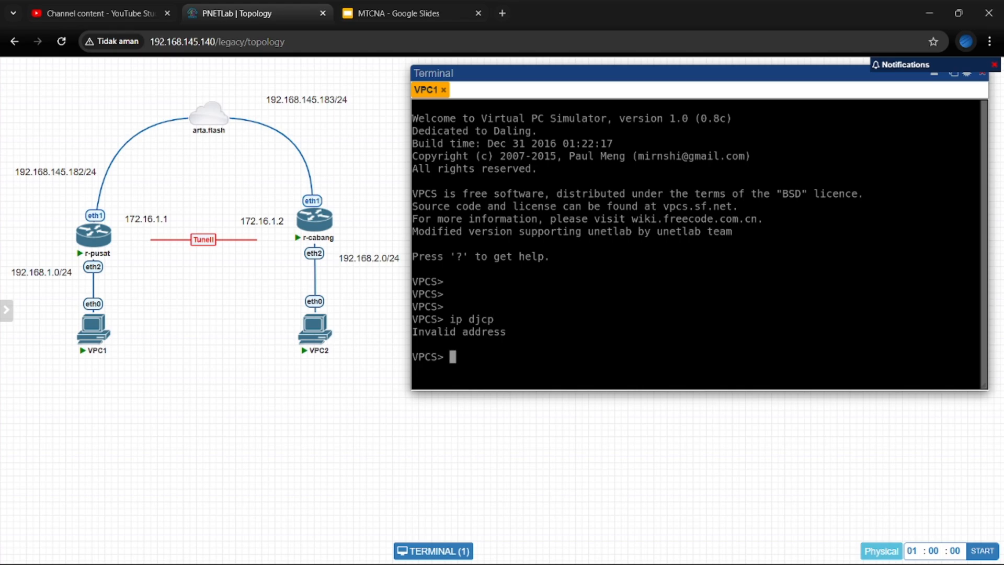
{"action": "key", "text": "Up"}
{"action": "key", "text": "Left"}
{"action": "key", "text": "Left"}
{"action": "key", "text": "BackSpace"}
{"action": "type", "text": "h"}
{"action": "key", "text": "Return"}
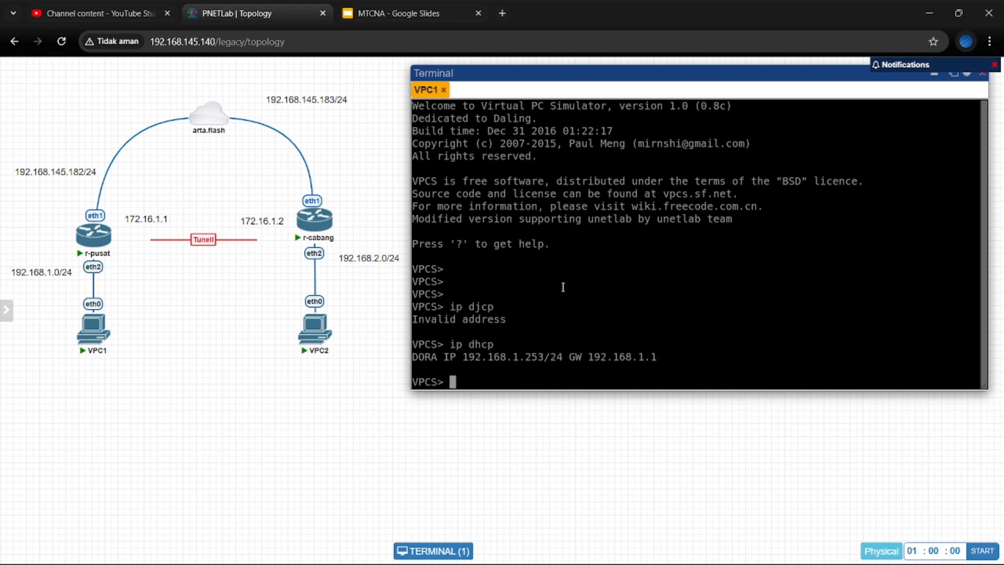
{"action": "type", "text": "show ip"}
{"action": "key", "text": "Return"}
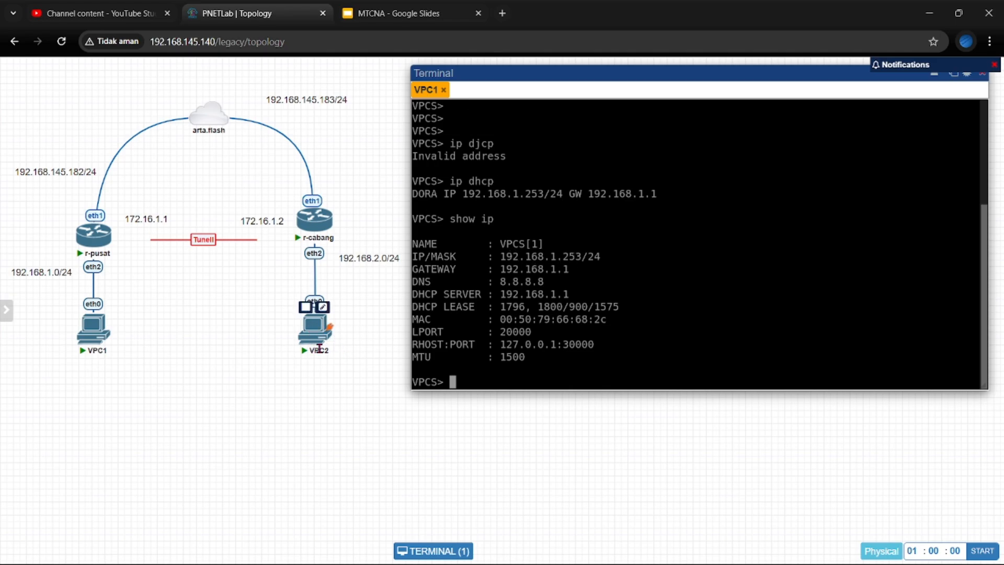
- On VPC2, run 'ip dhcp' and 'show ip', getting 192.168.2.254/24 with gateway 192.168.2.1
{"action": "left_click", "coordinate": [310, 335]}
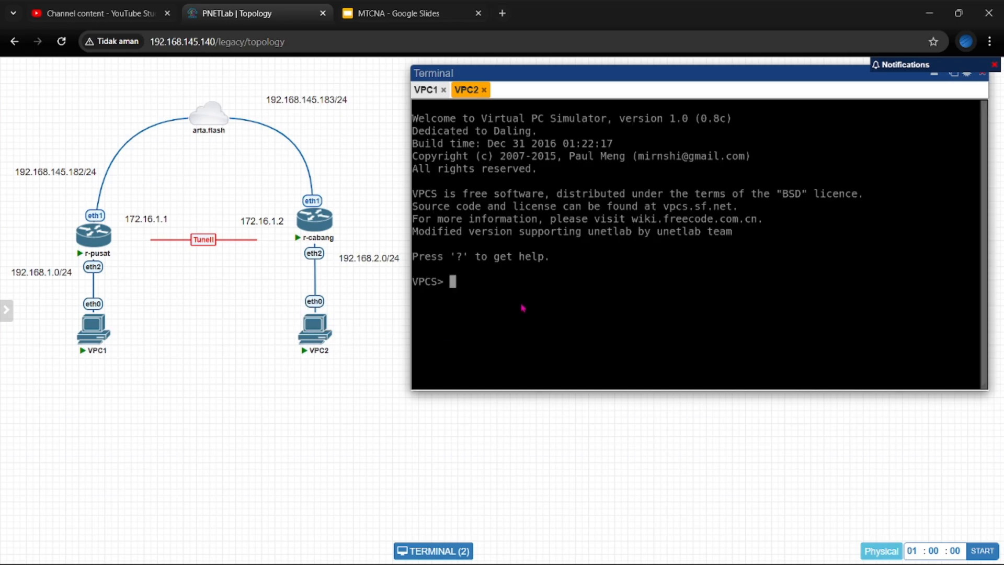
{"action": "type", "text": "ip dhcp"}
{"action": "key", "text": "Return"}
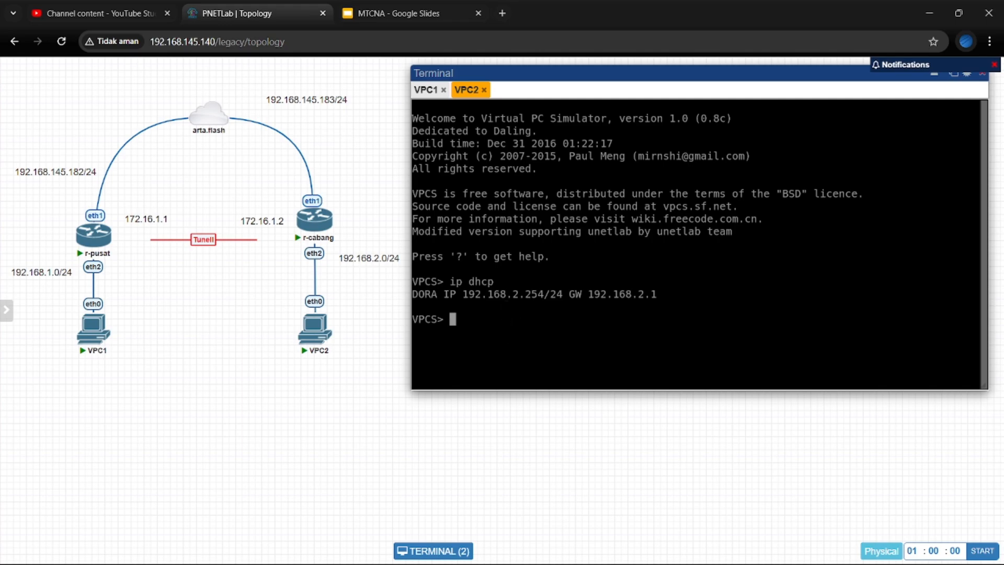
{"action": "type", "text": "show i"}
{"action": "type", "text": "p"}
{"action": "key", "text": "Return"}
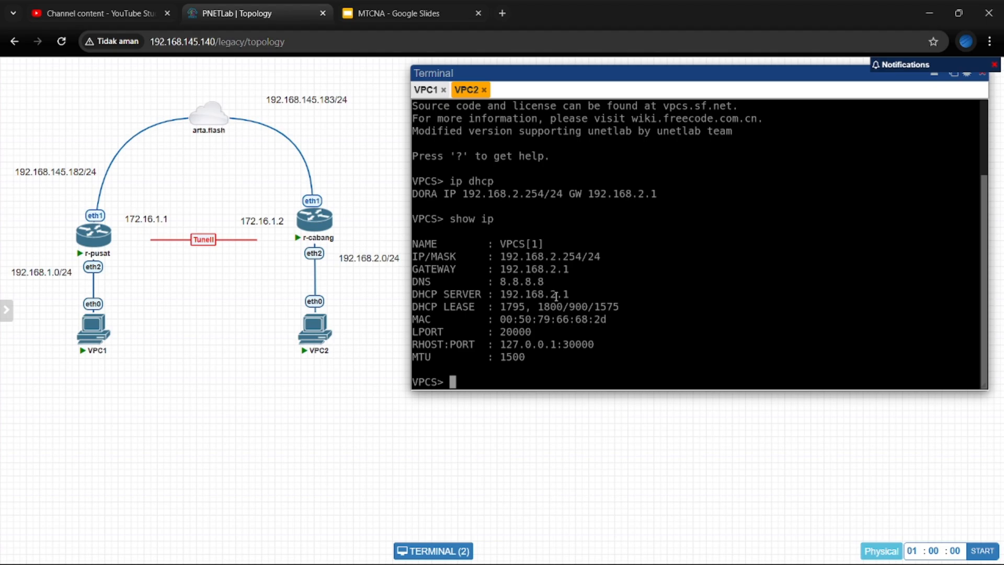
- From VPC1's console, ping 192.168.2.254 for five replies, then hide the Terminal window
{"action": "left_click", "coordinate": [431, 91]}
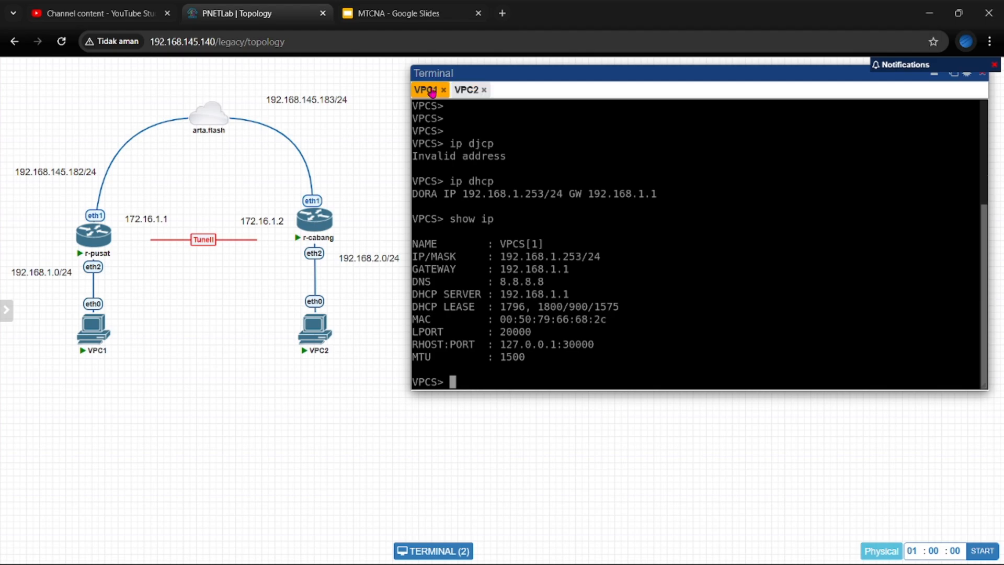
{"action": "left_click", "coordinate": [467, 90]}
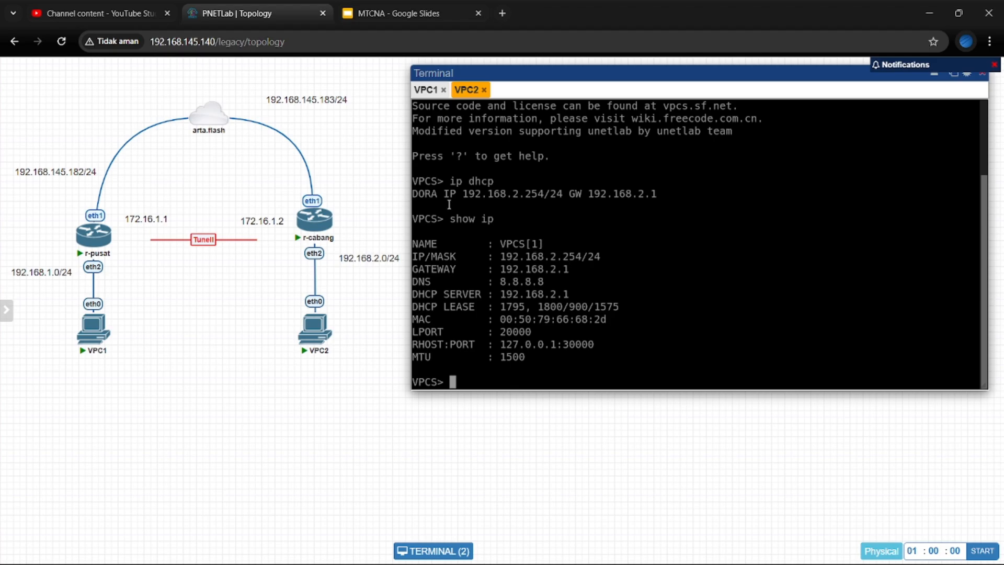
{"action": "left_click", "coordinate": [434, 90]}
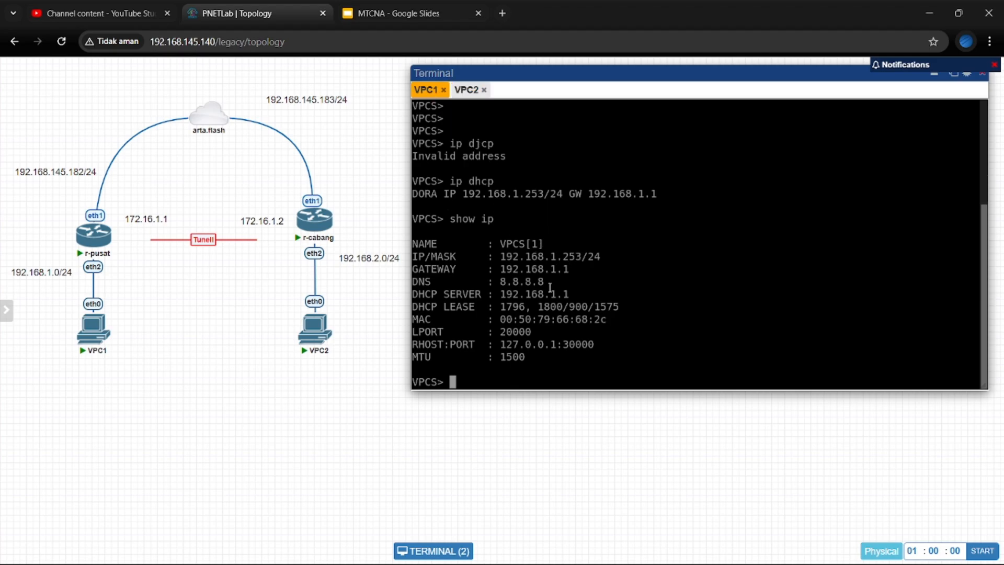
{"action": "type", "text": "ping 192.168.2"}
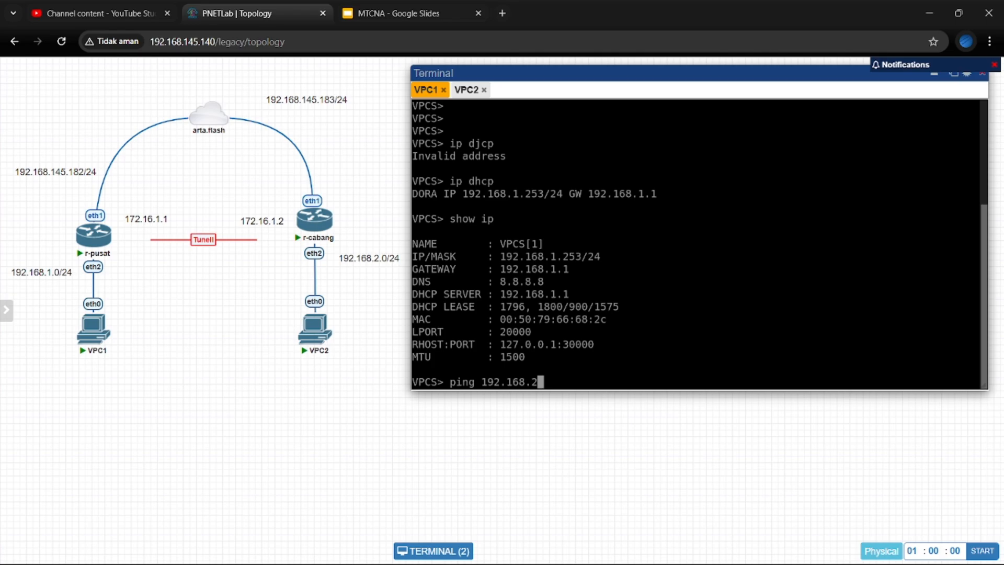
{"action": "type", "text": ".254"}
{"action": "key", "text": "Return"}
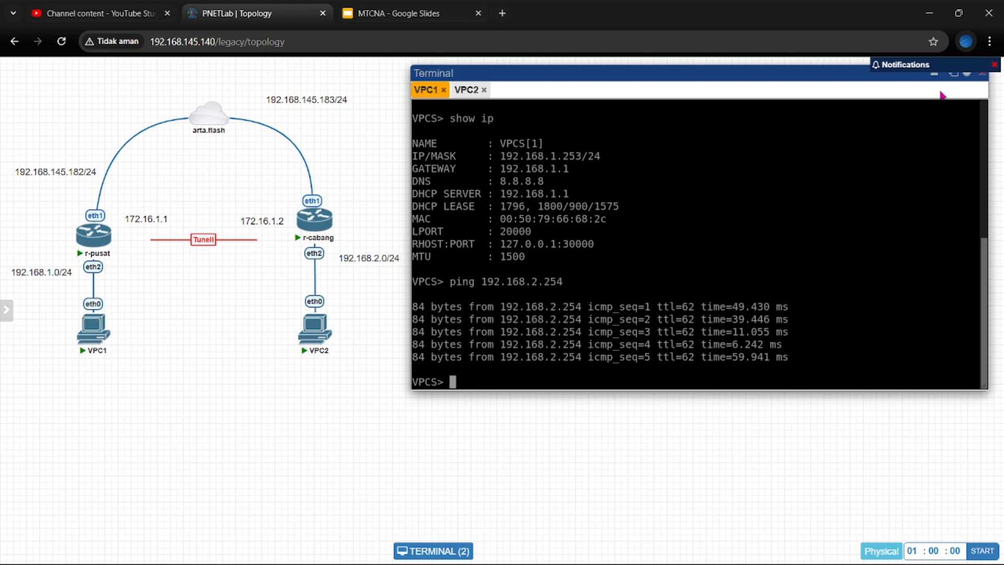
{"action": "left_click", "coordinate": [934, 74]}
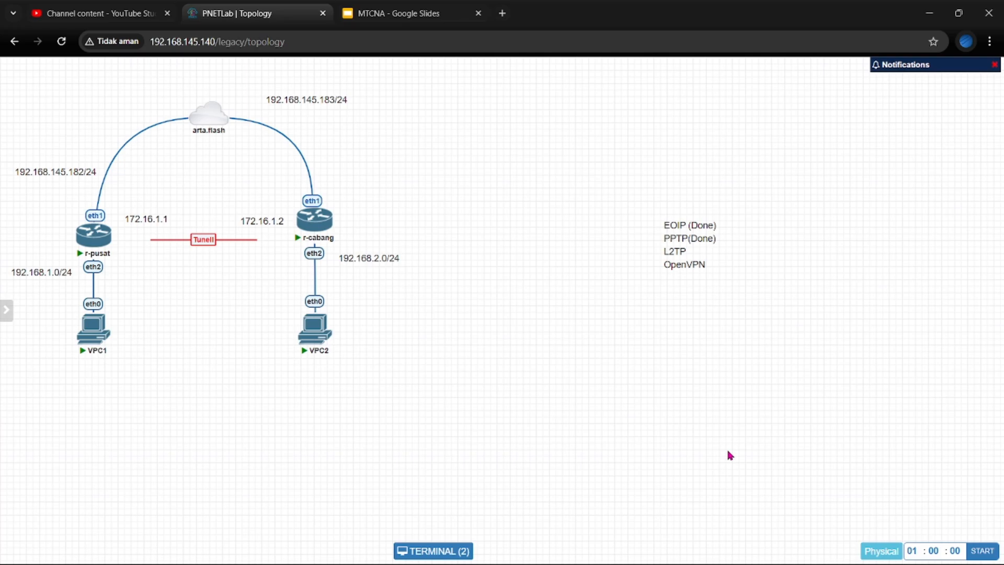
- Restore r-pusat's WinBox session, close the Route List, and open a New Terminal
{"action": "mouse_move", "coordinate": [676, 549]}
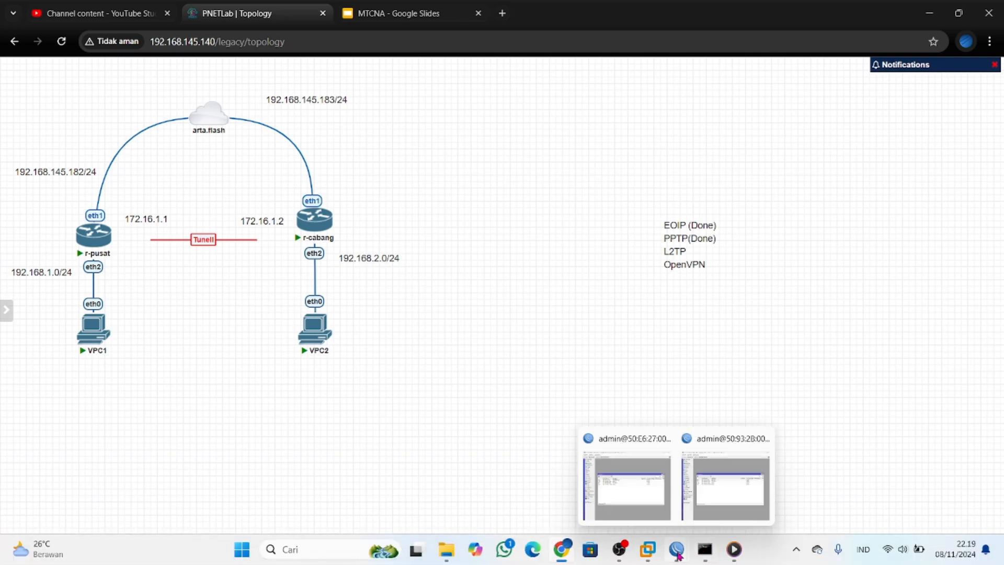
{"action": "left_click", "coordinate": [664, 520]}
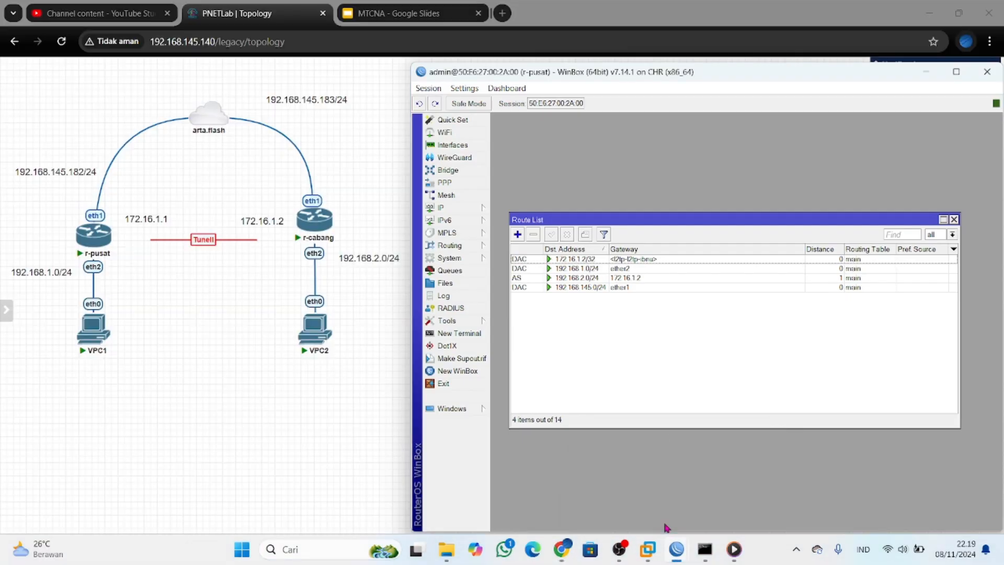
{"action": "left_click", "coordinate": [954, 219]}
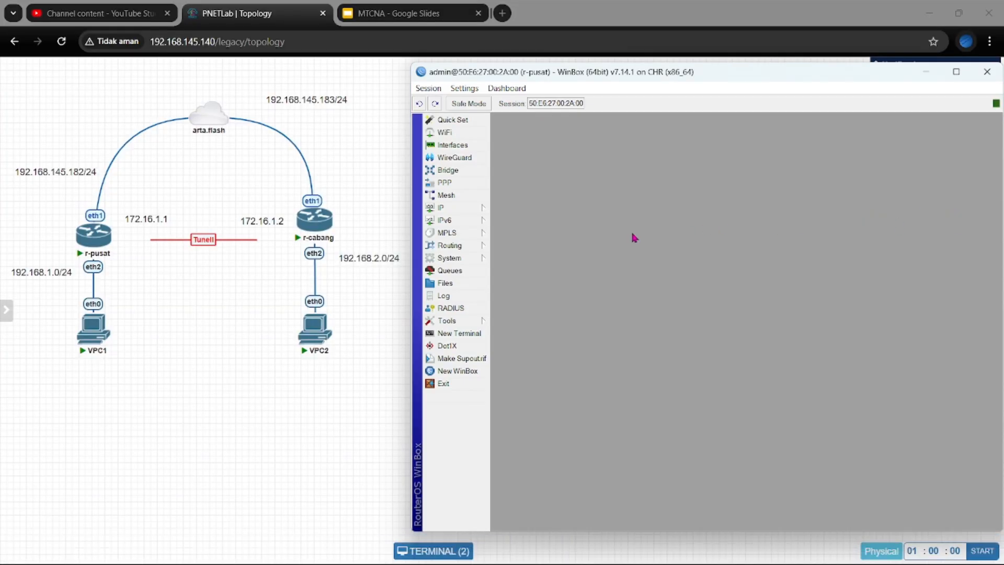
{"action": "left_click", "coordinate": [458, 371]}
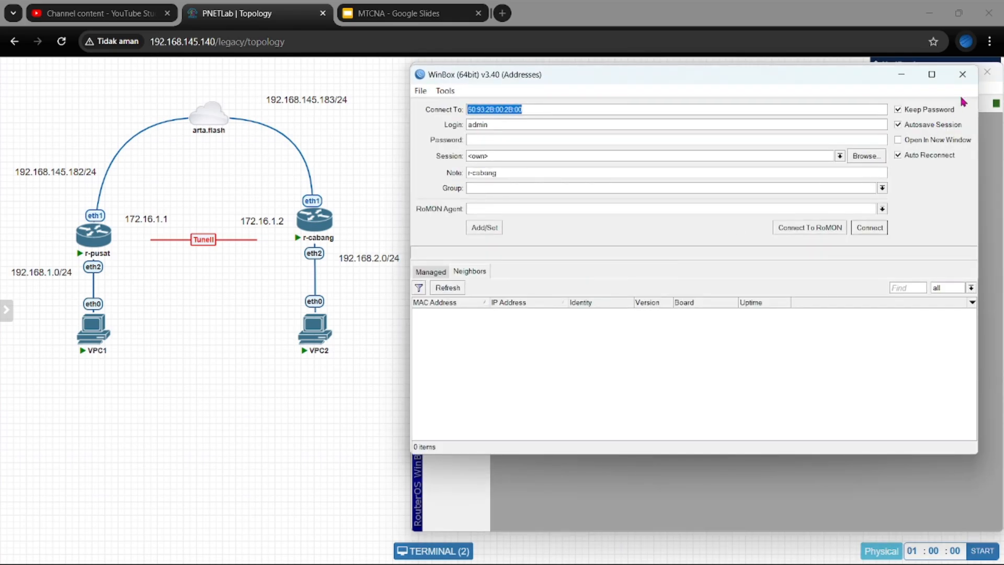
{"action": "left_click", "coordinate": [963, 83]}
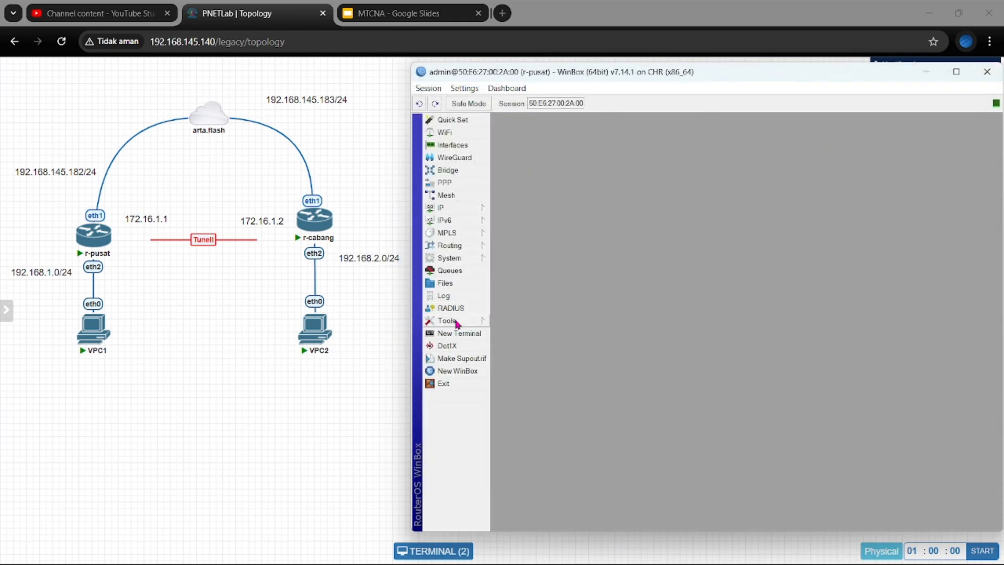
{"action": "left_click", "coordinate": [460, 335]}
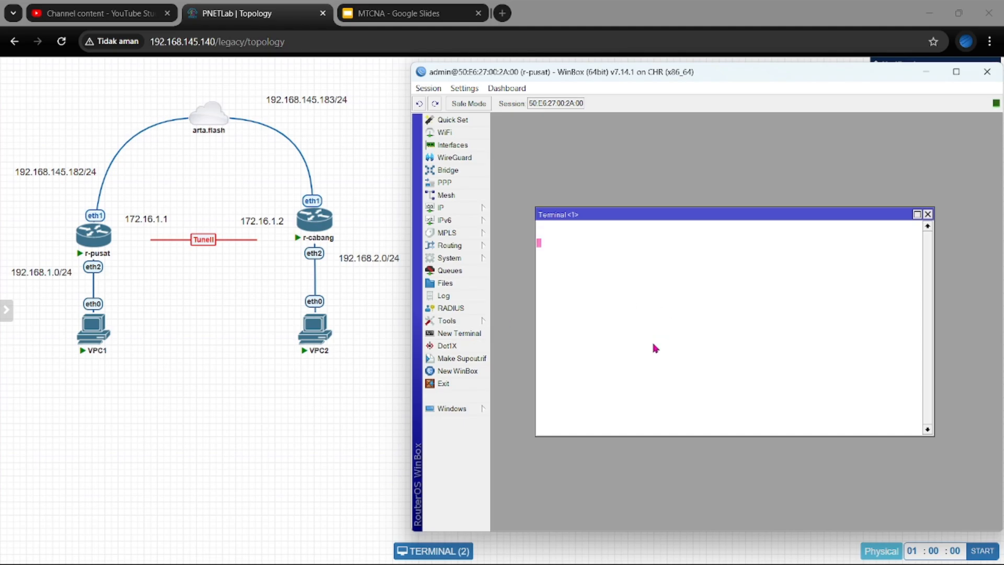
- Ping 192.168.2.254 from r-pusat until 6 of 6 replies with 0% loss, then minimize WinBox
{"action": "key", "text": "Return"}
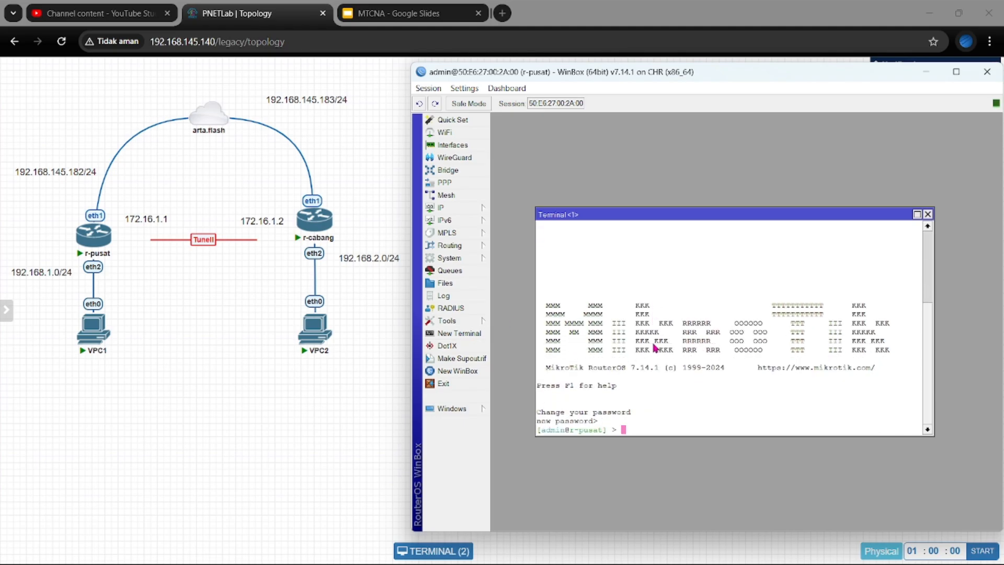
{"action": "type", "text": "ping 192.168.2"}
{"action": "type", "text": ".254"}
{"action": "key", "text": "Return"}
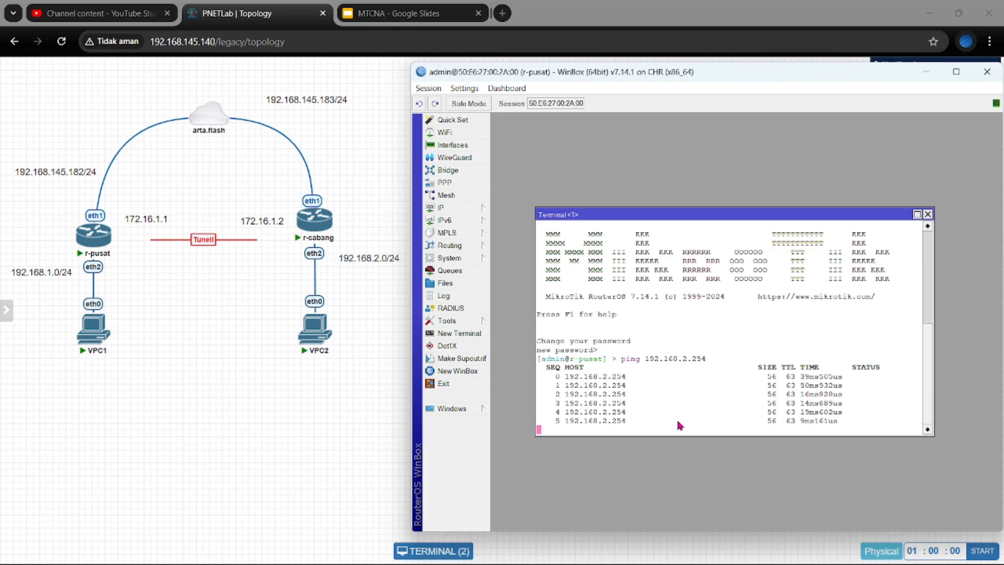
{"action": "key", "text": "ctrl+c"}
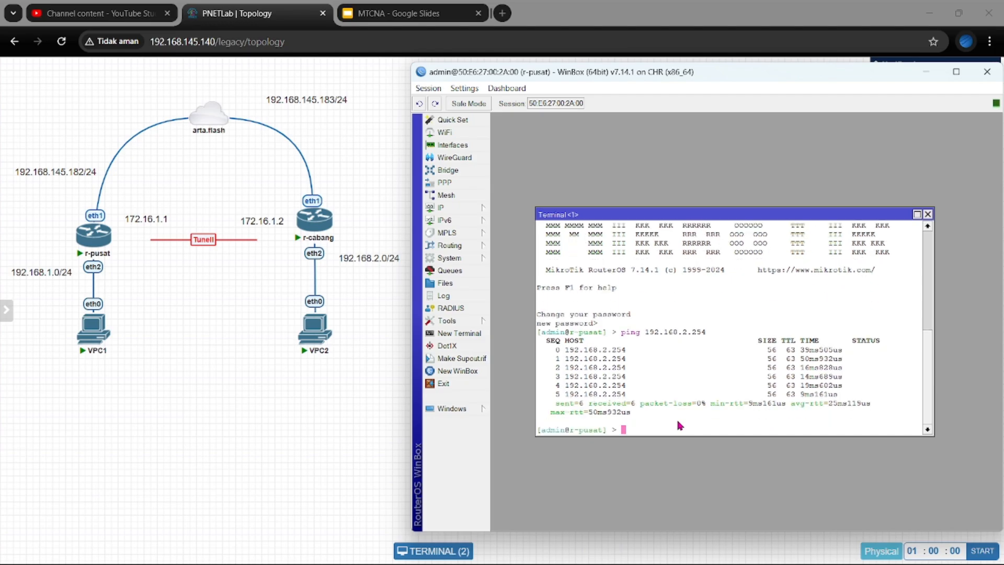
{"action": "left_click", "coordinate": [926, 72]}
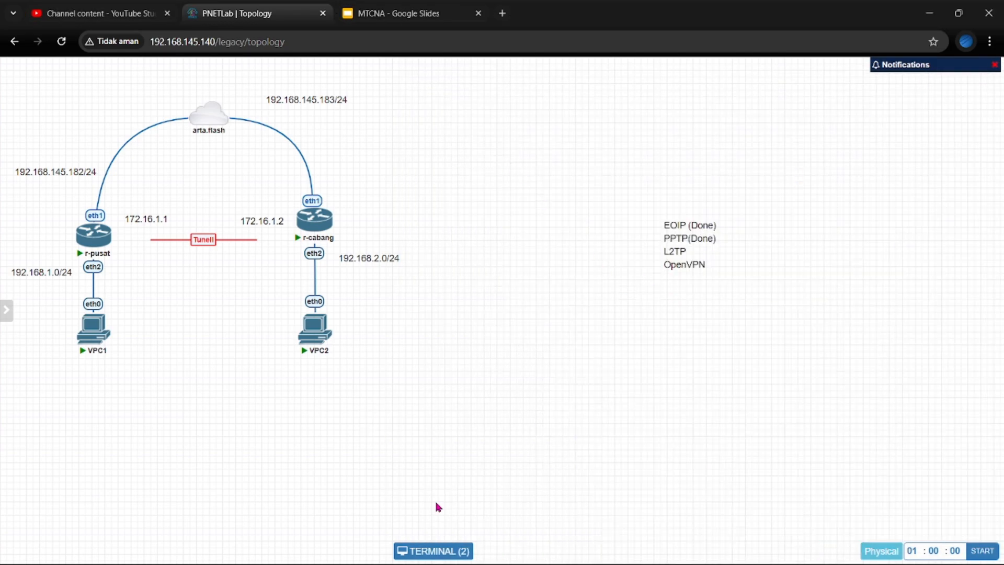
- Switch to the MTCNA Google Slides deck and browse the PPP slides 125 and 123
{"action": "left_click", "coordinate": [387, 12]}
{"action": "left_click", "coordinate": [242, 16]}
{"action": "left_click", "coordinate": [407, 18]}
{"action": "scroll", "coordinate": [87, 289], "scroll_direction": "up", "scroll_amount": 1}
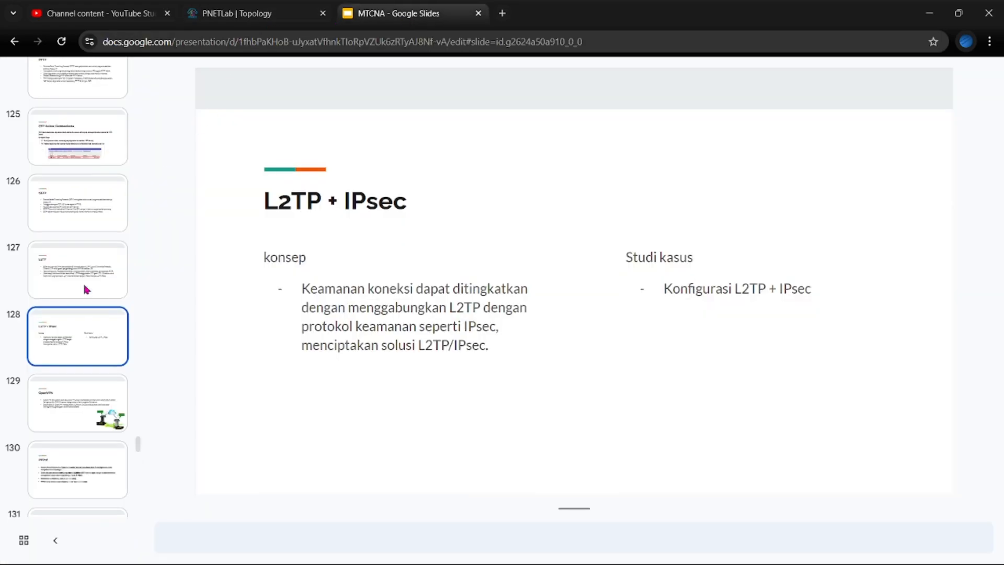
{"action": "scroll", "coordinate": [87, 289], "scroll_direction": "up", "scroll_amount": 1}
{"action": "left_click", "coordinate": [97, 189]}
{"action": "scroll", "coordinate": [97, 189], "scroll_direction": "down", "scroll_amount": 2}
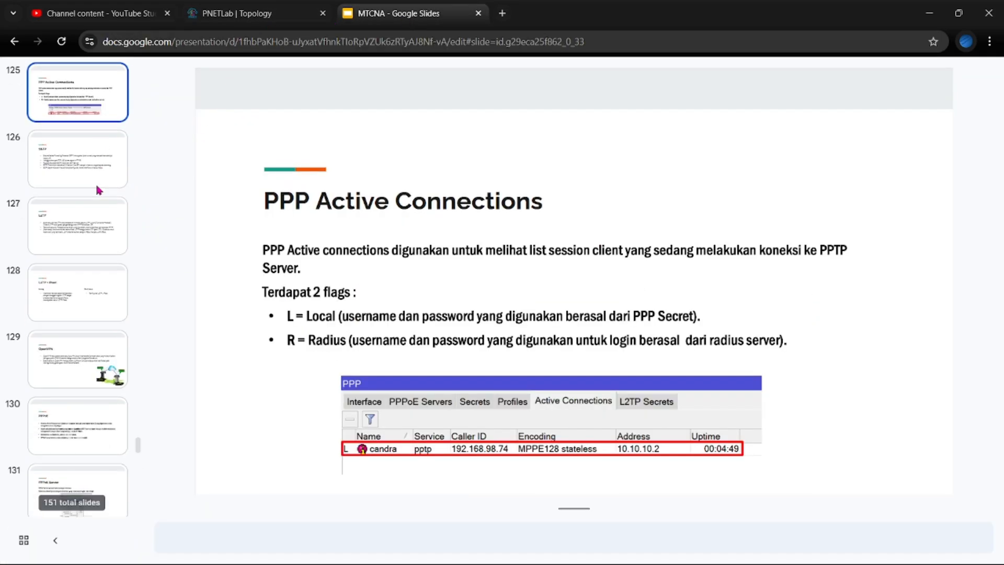
{"action": "scroll", "coordinate": [97, 187], "scroll_direction": "up", "scroll_amount": 5}
{"action": "scroll", "coordinate": [97, 187], "scroll_direction": "down", "scroll_amount": 1}
{"action": "left_click", "coordinate": [98, 157]}
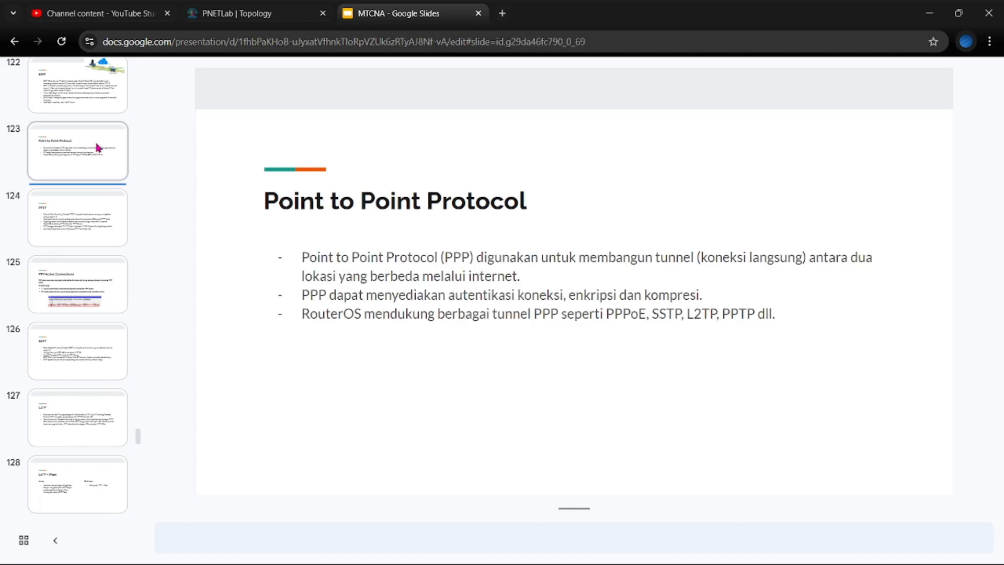
- Select slide 128 'L2TP + IPsec', briefly viewing slide 129 on OpenVPN before returning
{"action": "scroll", "coordinate": [98, 147], "scroll_direction": "up", "scroll_amount": 1}
{"action": "scroll", "coordinate": [97, 147], "scroll_direction": "down", "scroll_amount": 5}
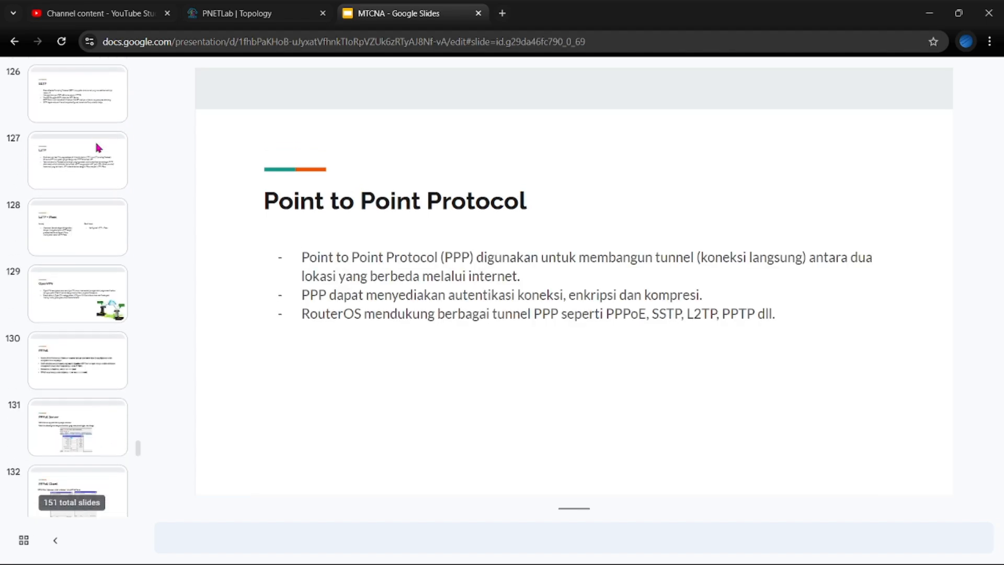
{"action": "scroll", "coordinate": [98, 148], "scroll_direction": "down", "scroll_amount": 1}
{"action": "left_click", "coordinate": [72, 225]}
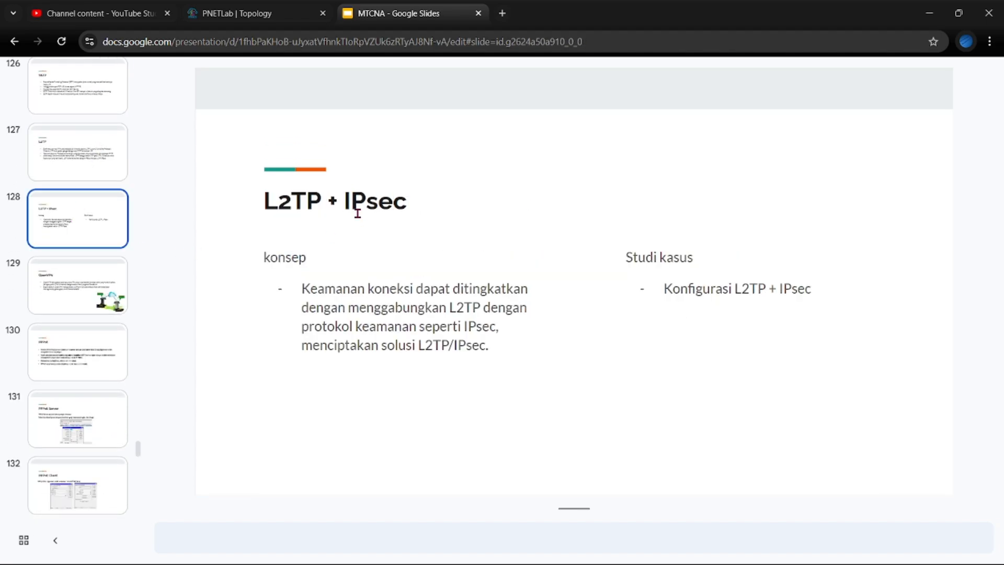
{"action": "left_click", "coordinate": [258, 15]}
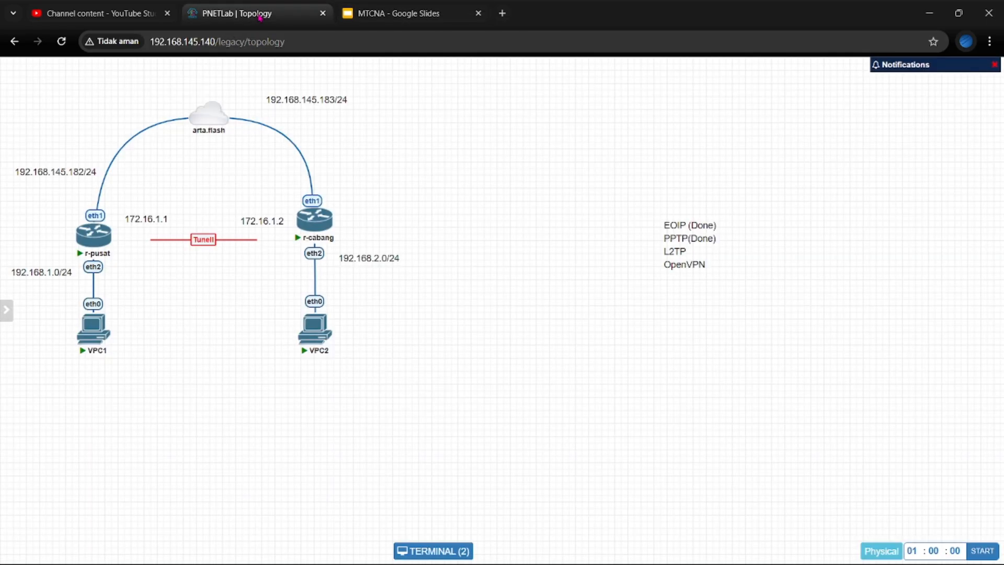
{"action": "left_click", "coordinate": [440, 20]}
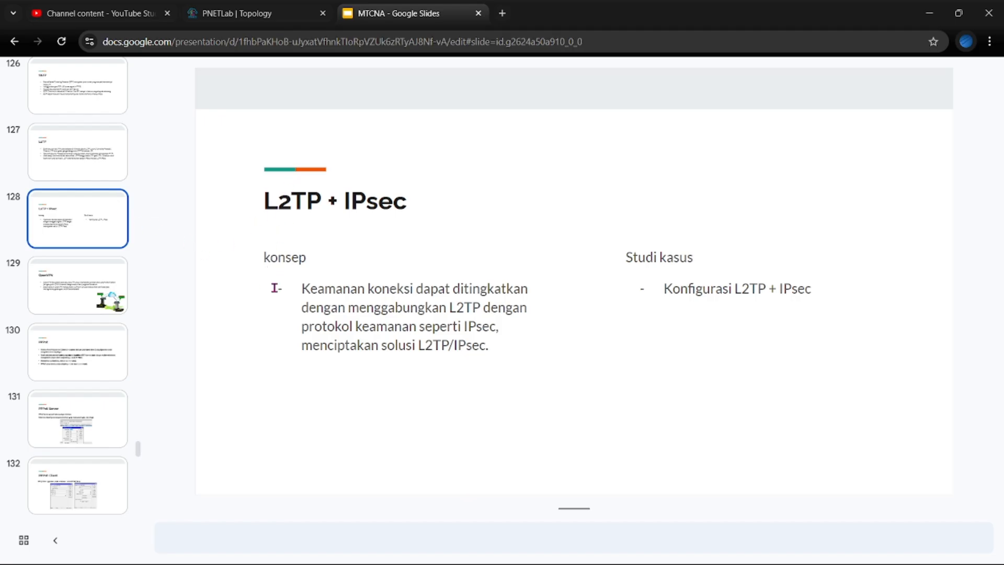
{"action": "left_click", "coordinate": [80, 261]}
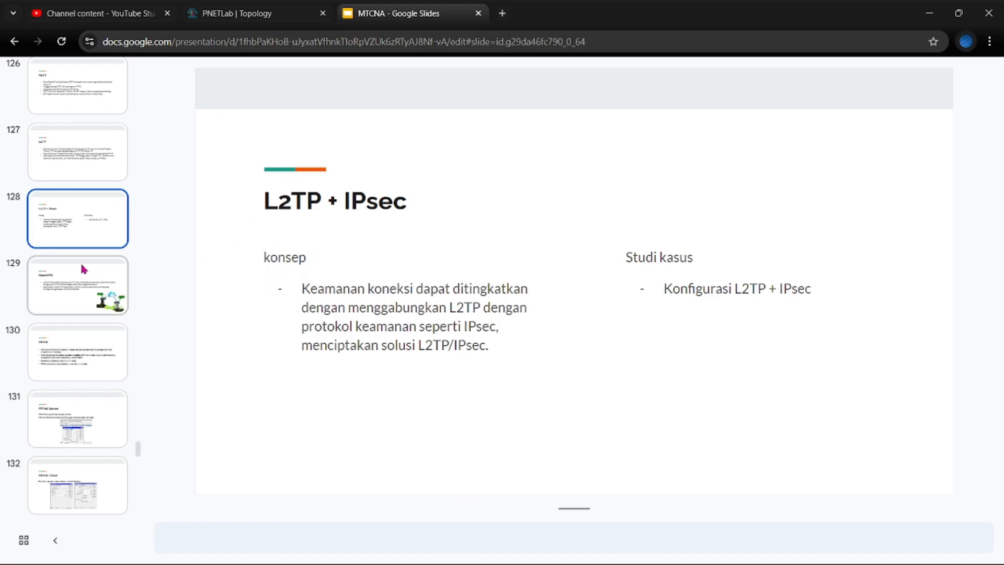
{"action": "left_click", "coordinate": [98, 228]}
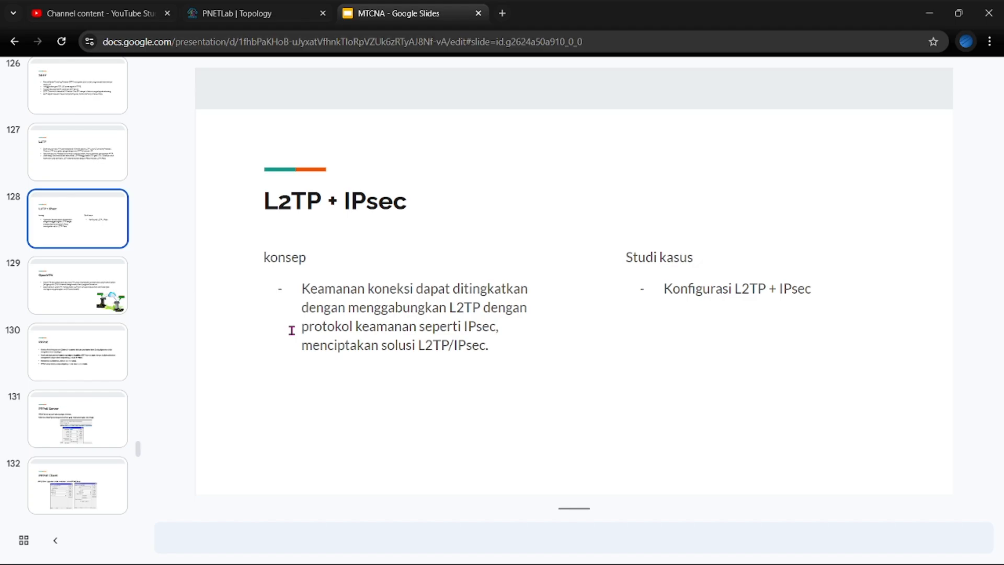